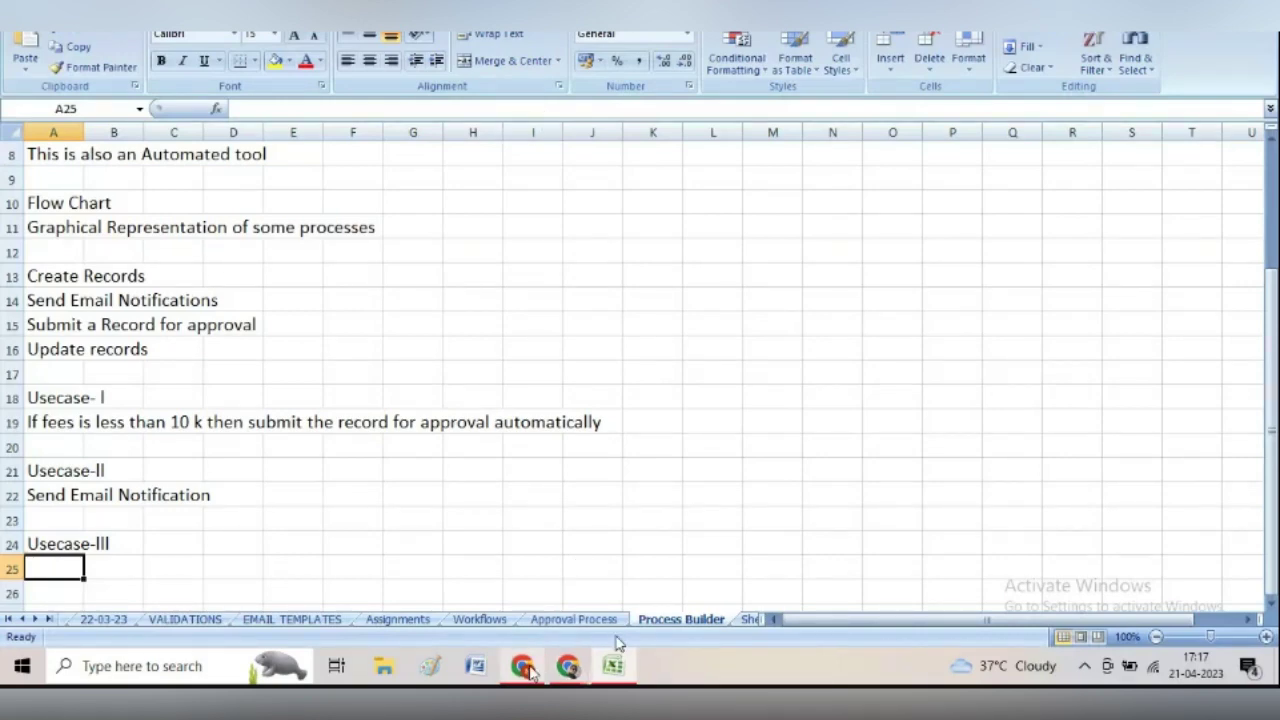
# Switch to Salesforce in Chrome and open the Accounts list in the Sales app
pyautogui.click(530, 668)
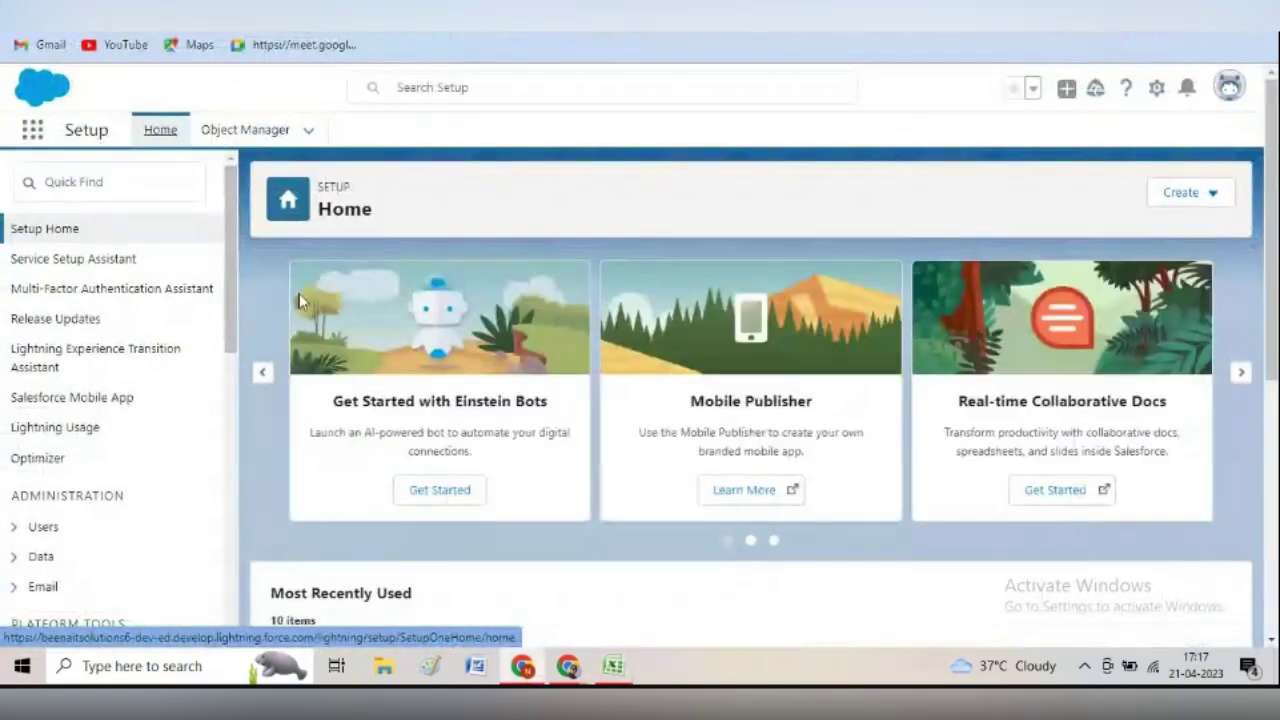
pyautogui.click(129, 182)
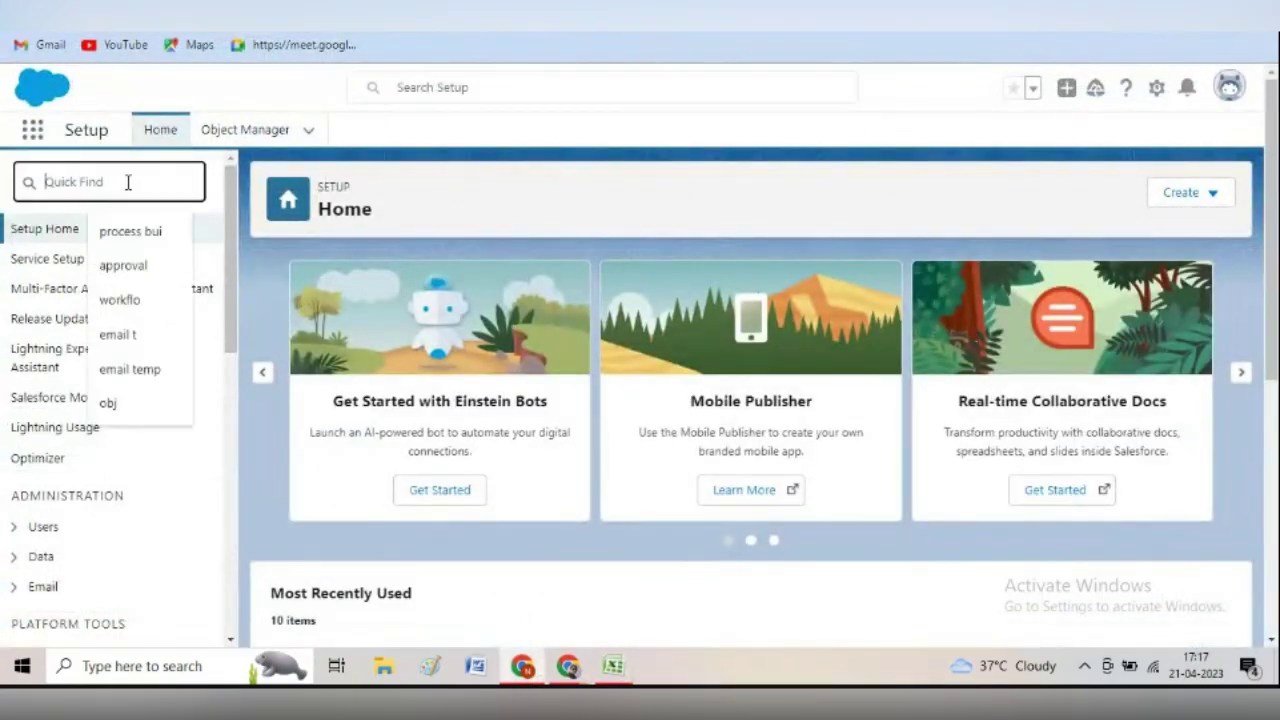
pyautogui.click(35, 140)
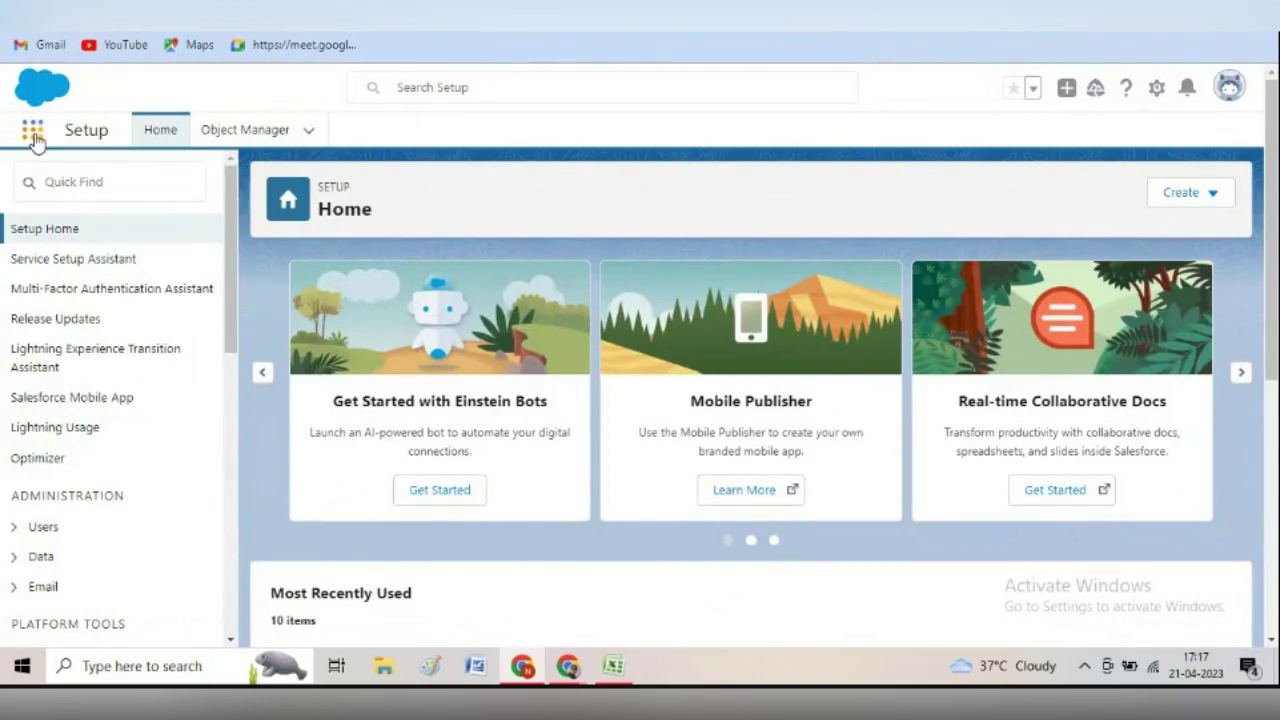
pyautogui.click(35, 140)
pyautogui.click(35, 140)
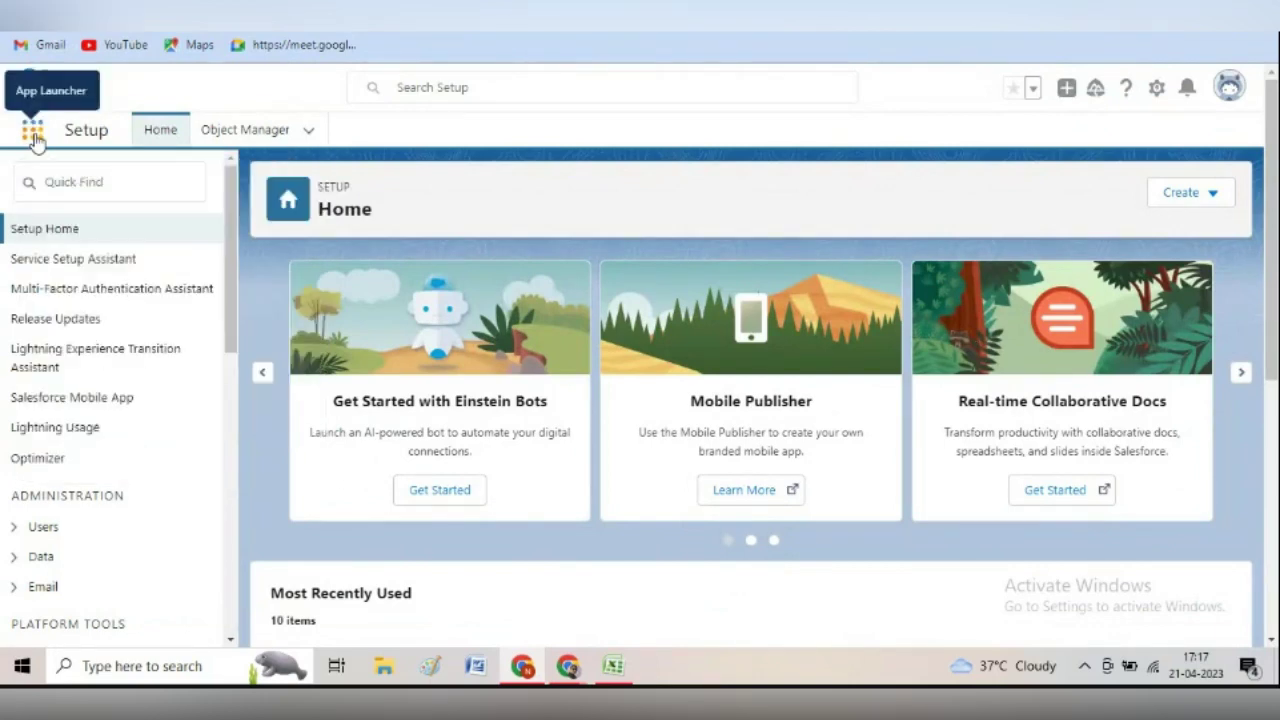
pyautogui.click(35, 140)
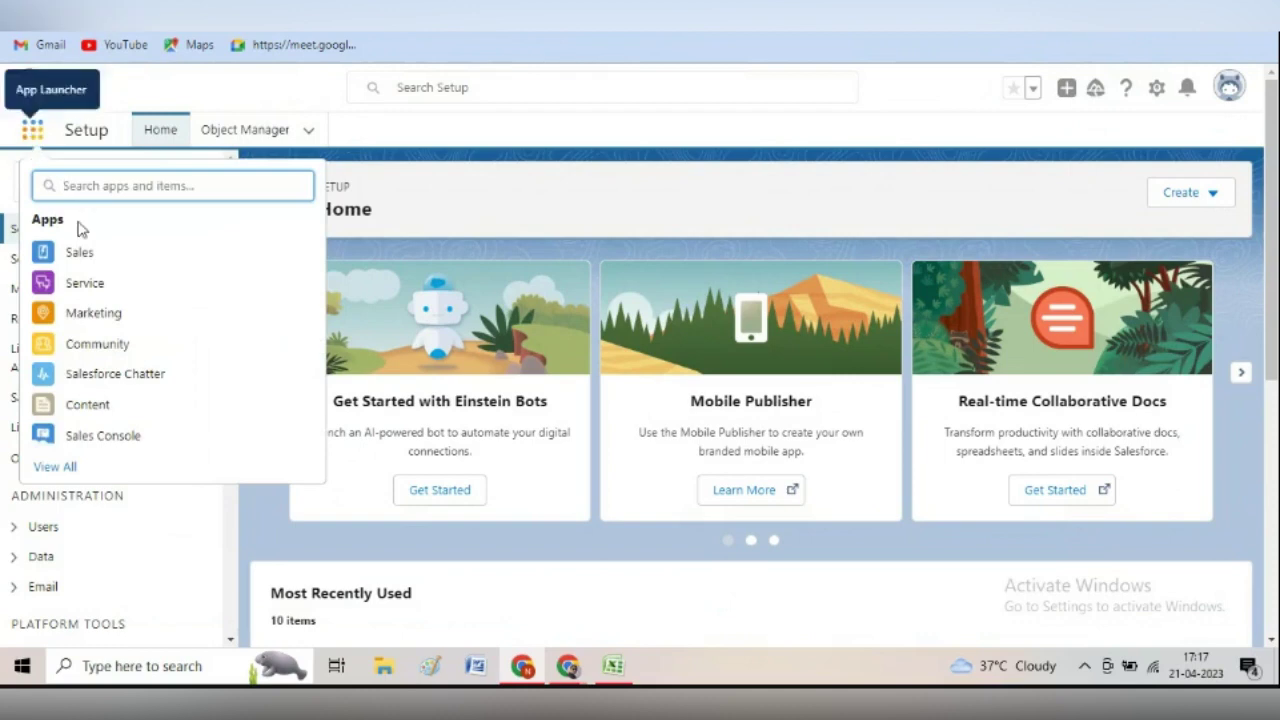
pyautogui.click(85, 256)
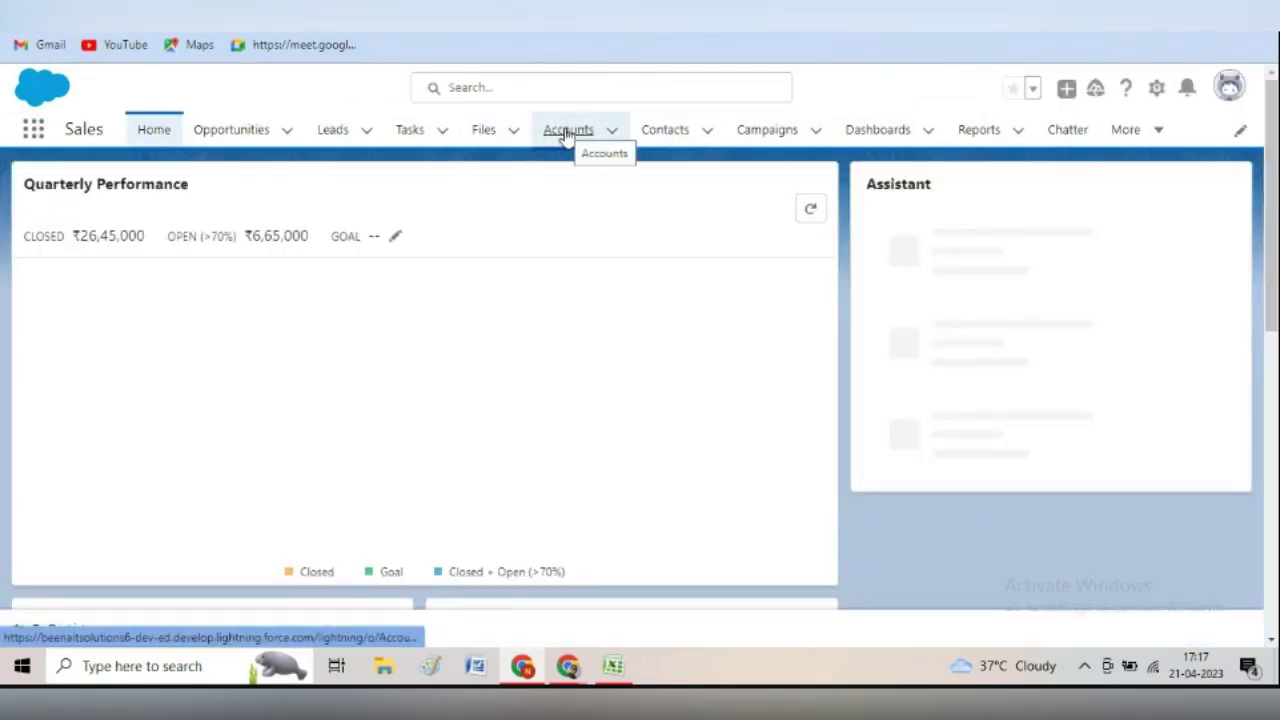
pyautogui.click(566, 133)
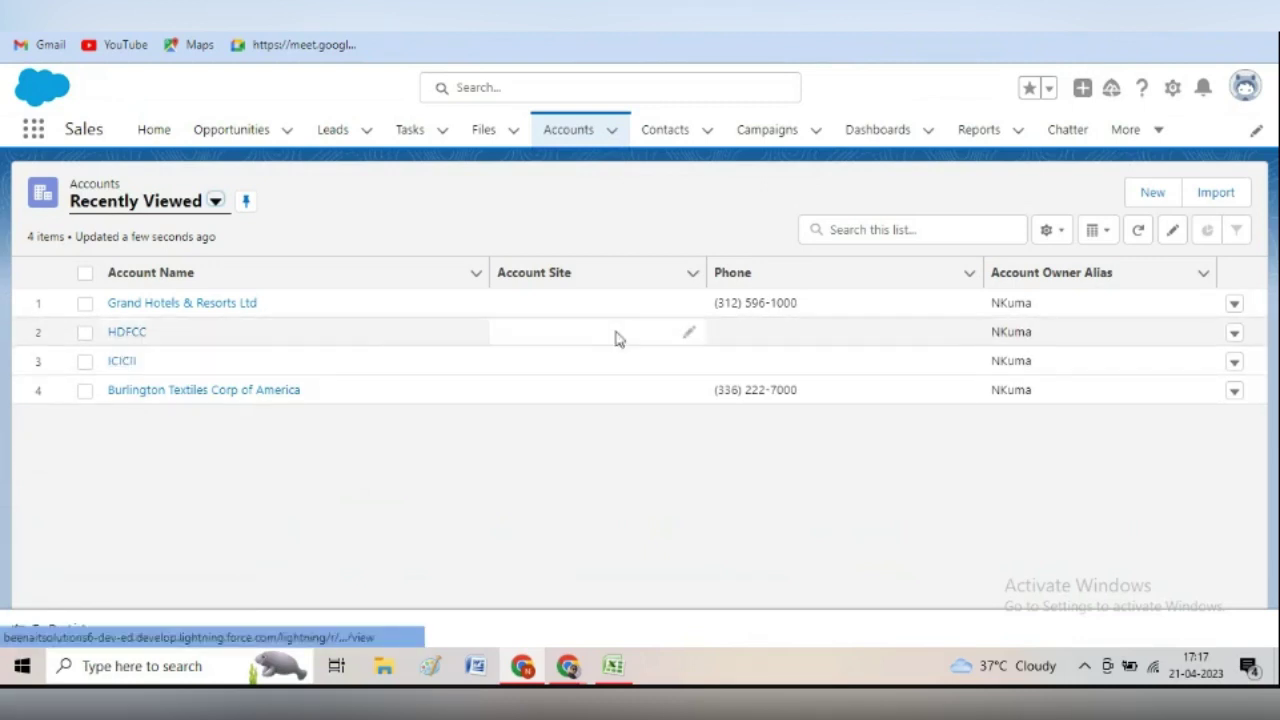
# Create and save a new account named Pnbs, then dismiss the confirmation
pyautogui.click(1140, 195)
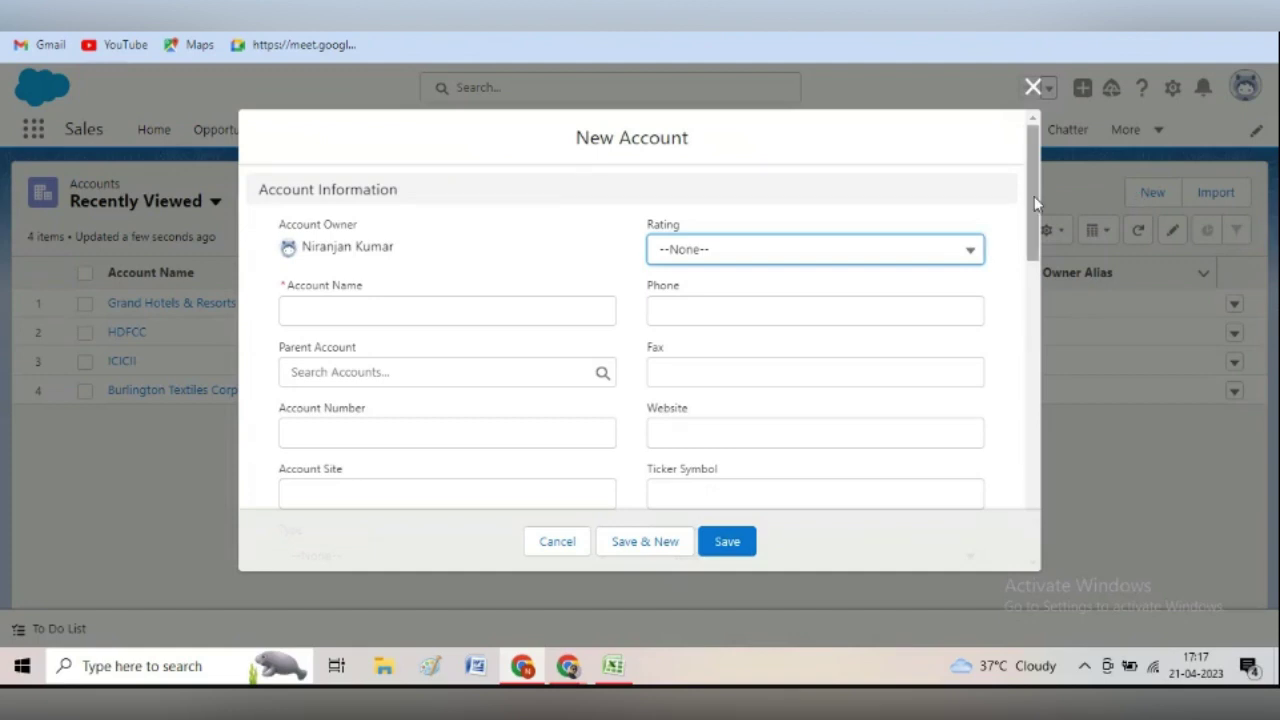
pyautogui.click(404, 318)
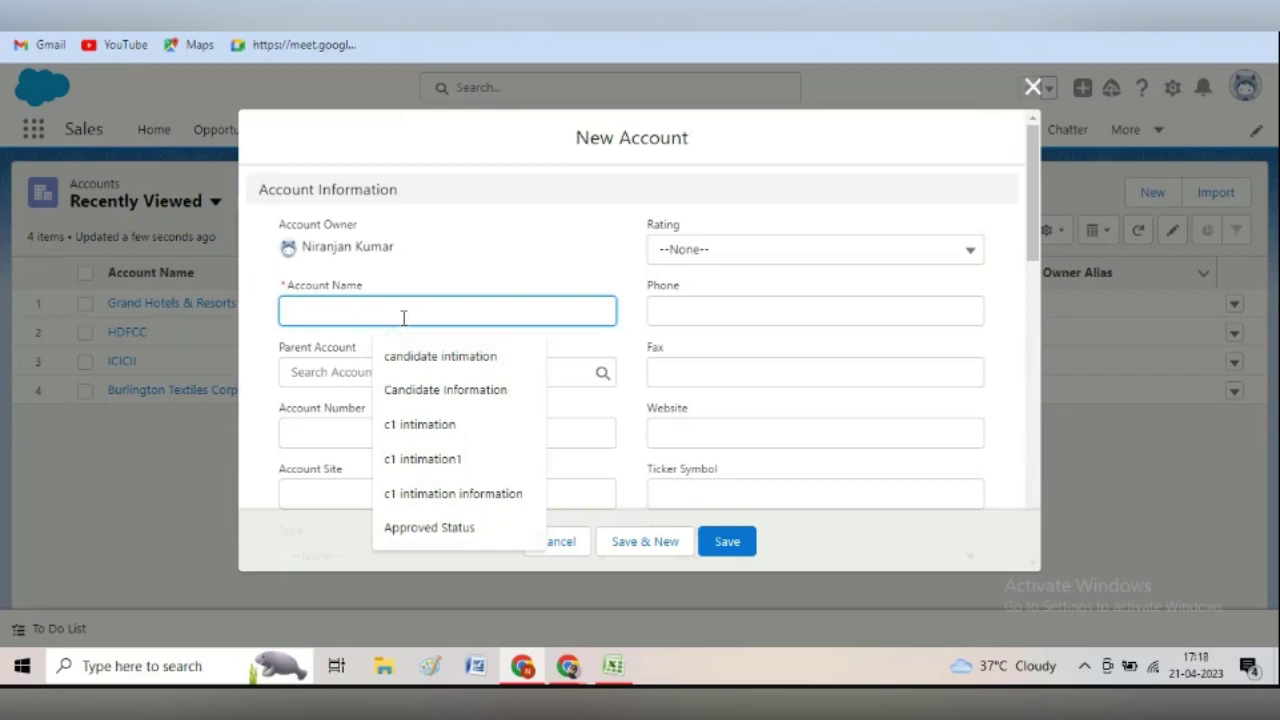
pyautogui.write('Pnbs')
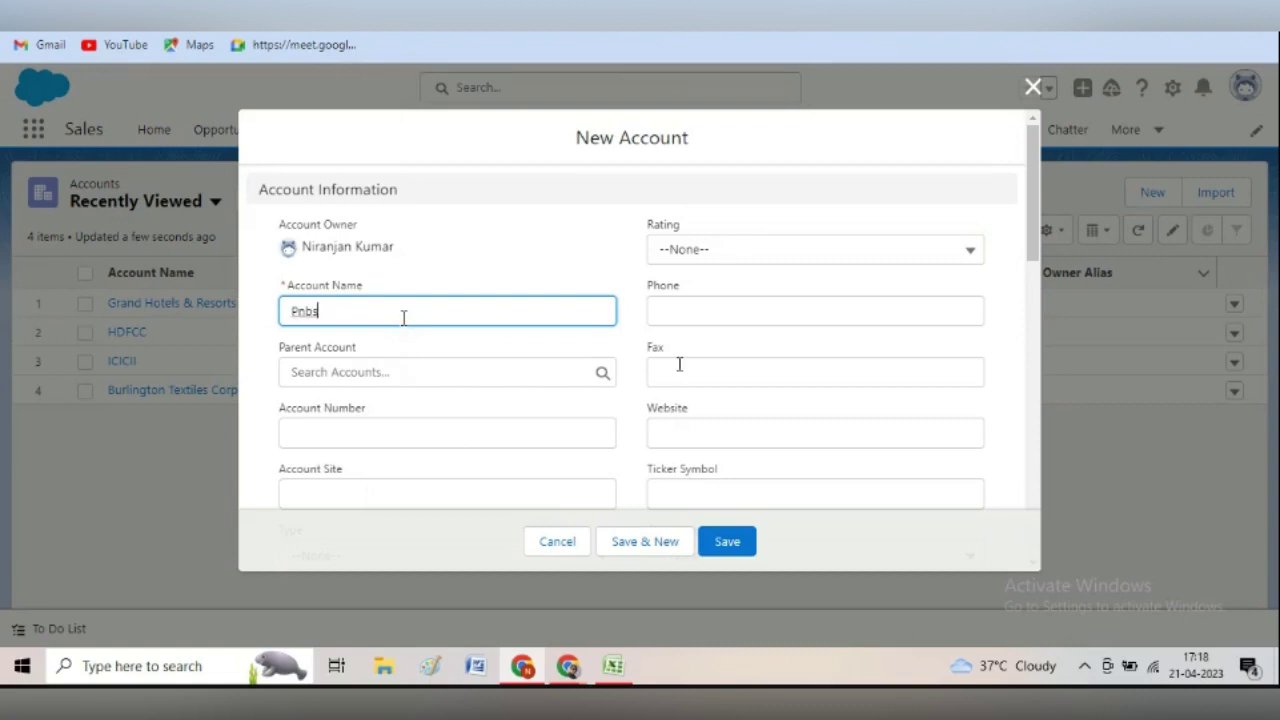
pyautogui.moveTo(1038, 215); pyautogui.dragTo(1104, 446)
pyautogui.click(734, 548)
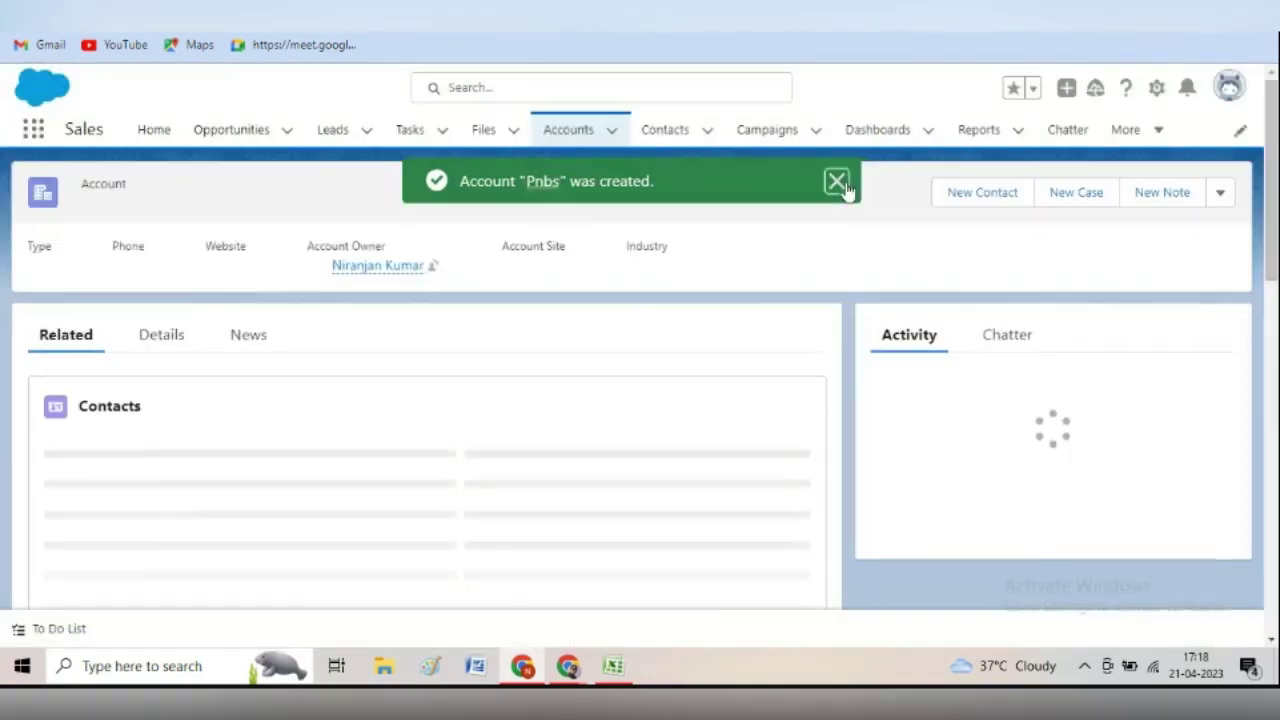
pyautogui.click(845, 181)
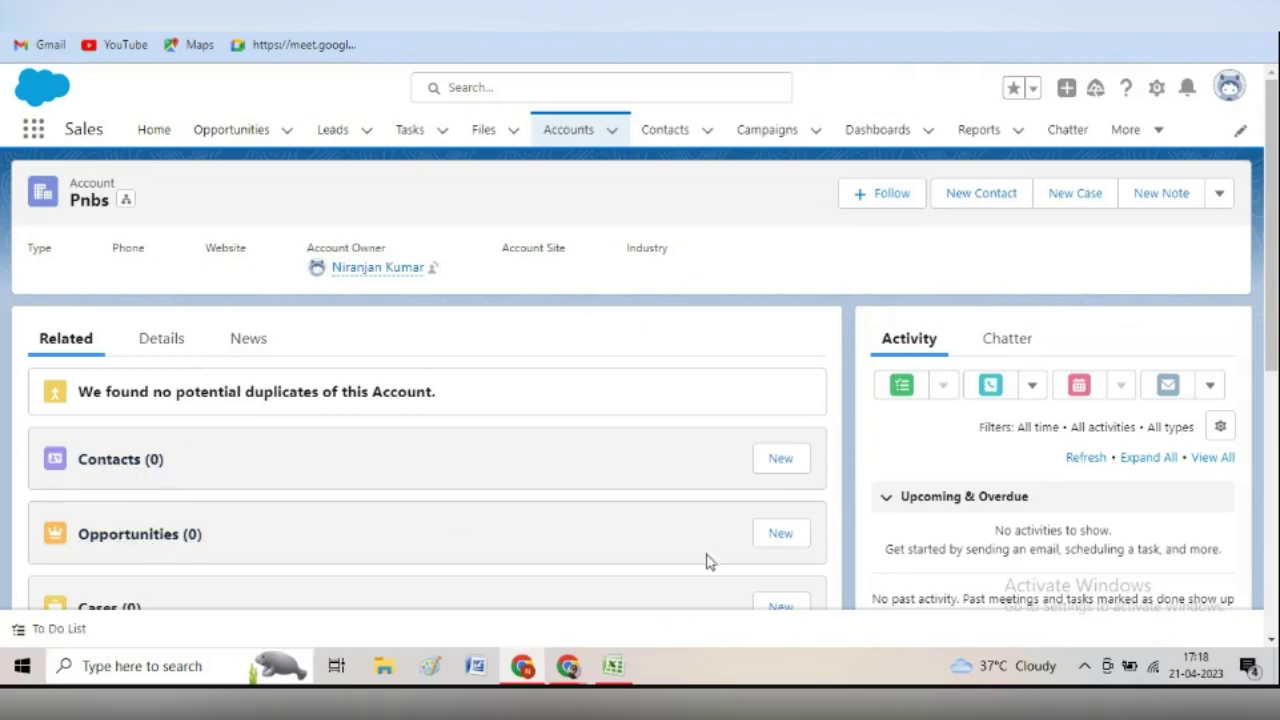
# Check the Pnbs account's related contacts list and return to the accounts list
pyautogui.moveTo(1273, 375)
pyautogui.mouseDown()
pyautogui.moveTo(1275, 470)
pyautogui.moveTo(1272, 378)
pyautogui.mouseUp()
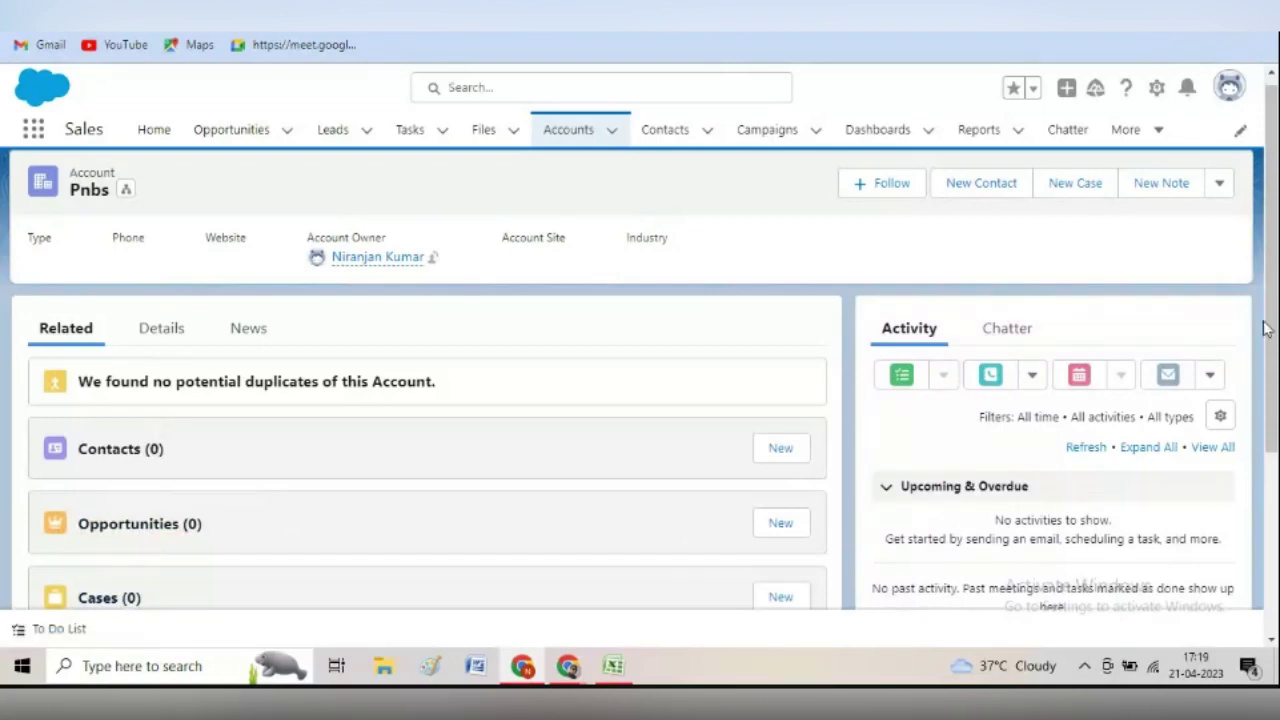
pyautogui.moveTo(1265, 330)
pyautogui.mouseDown()
pyautogui.moveTo(1268, 463)
pyautogui.moveTo(1274, 318)
pyautogui.mouseUp()
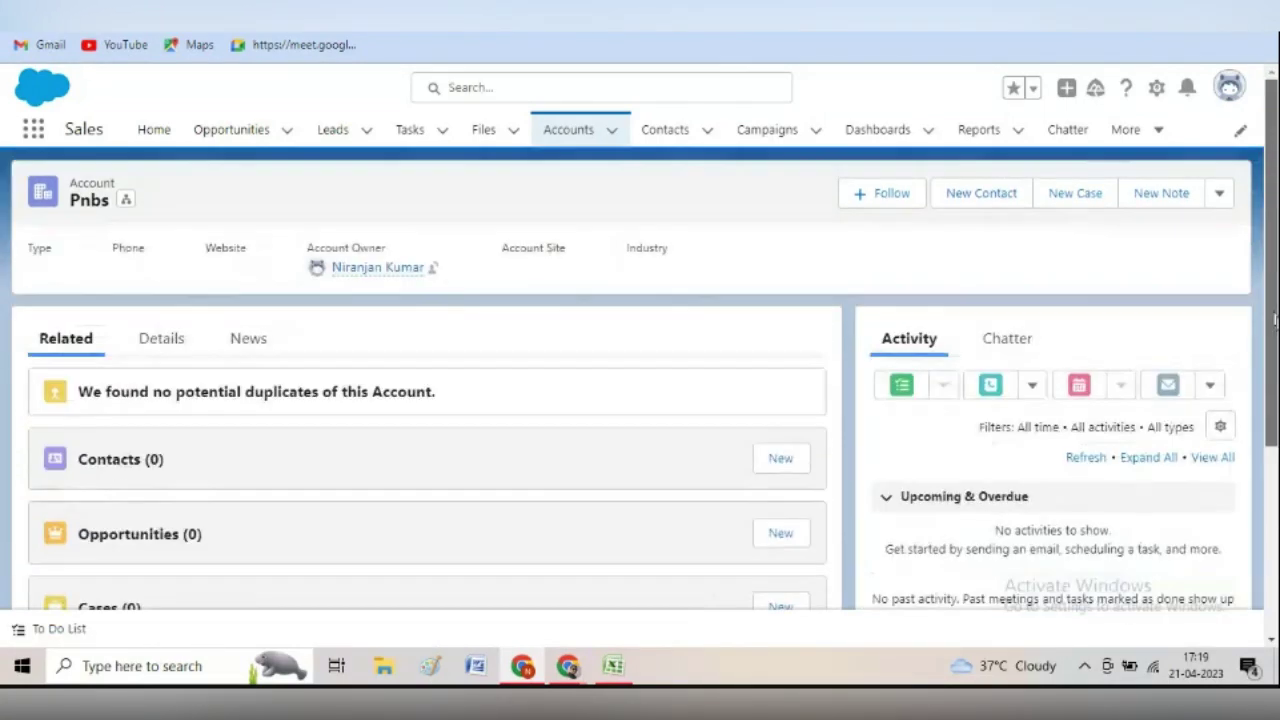
pyautogui.click(120, 459)
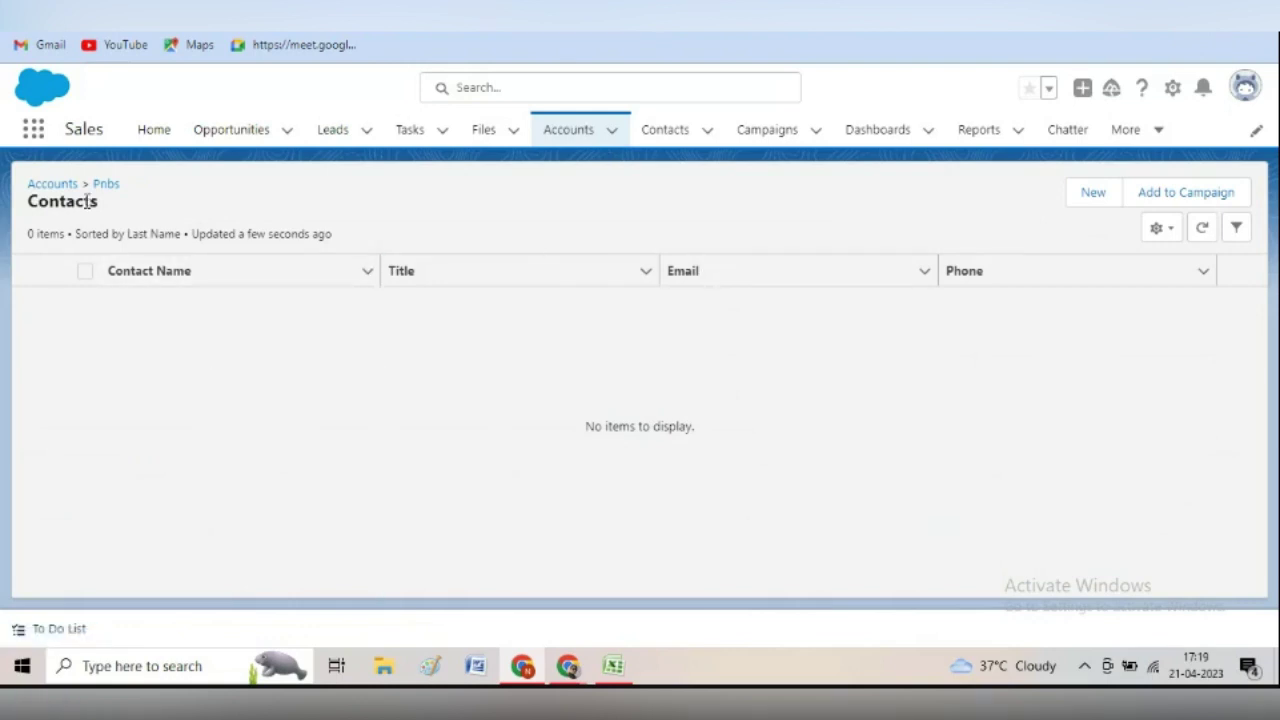
pyautogui.click(57, 186)
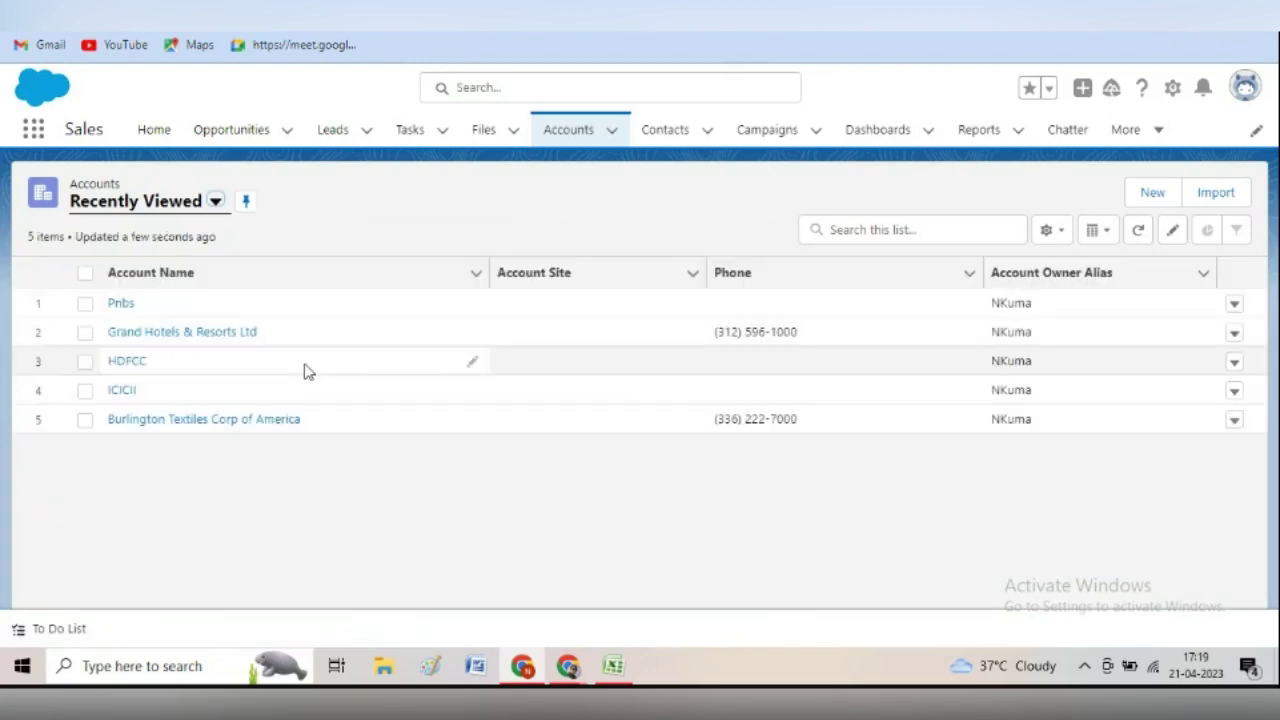
# Inspect the recently viewed contacts and the blank new-contact form, close it without saving, and return to the accounts list
pyautogui.click(677, 134)
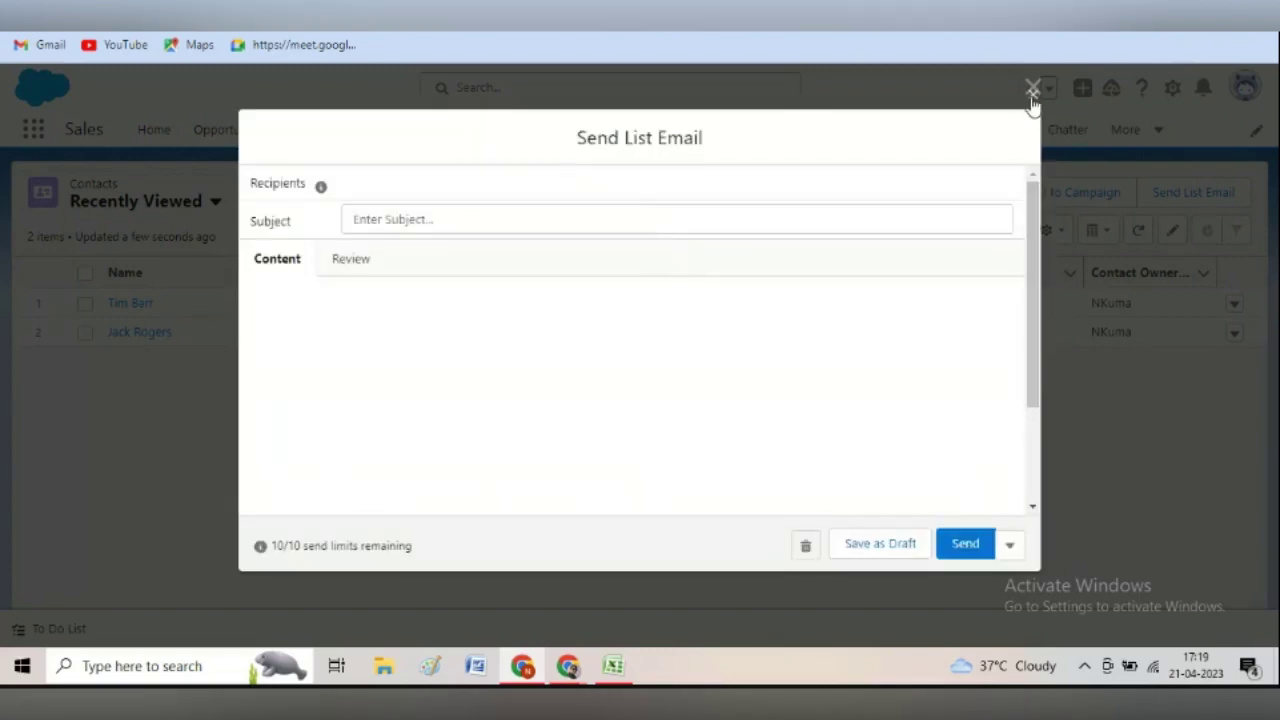
pyautogui.click(1033, 89)
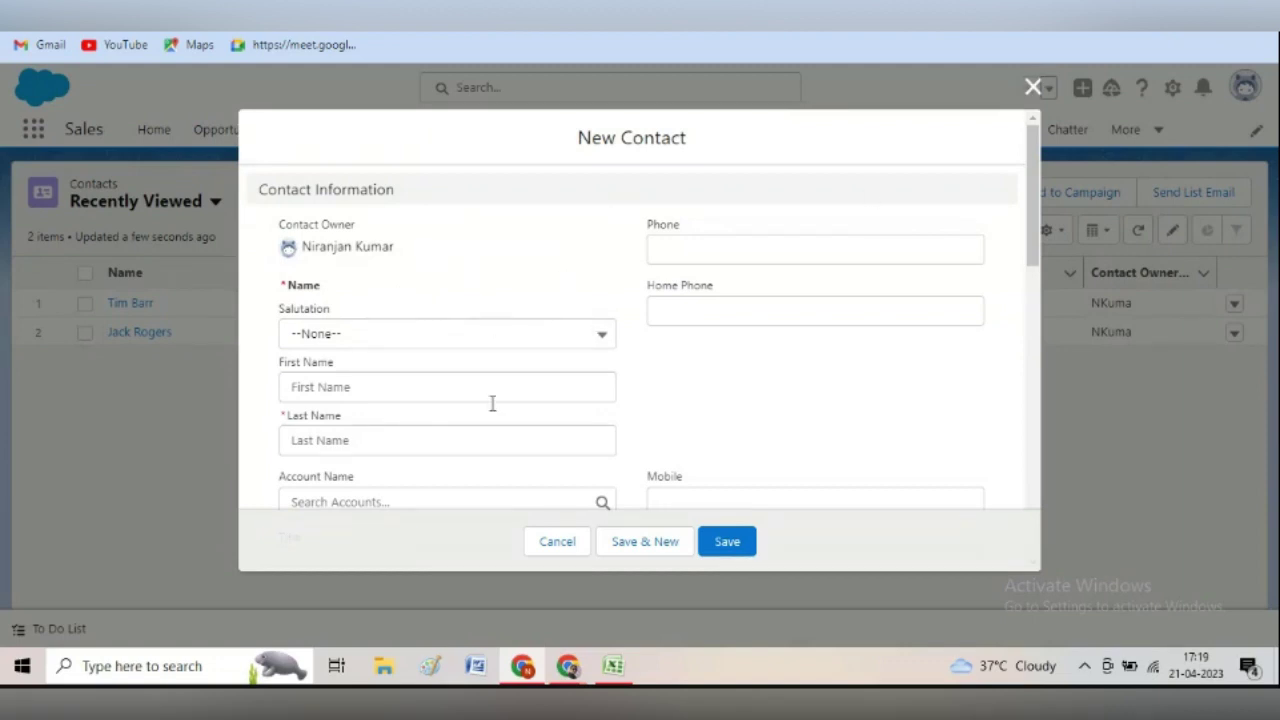
pyautogui.click(1034, 88)
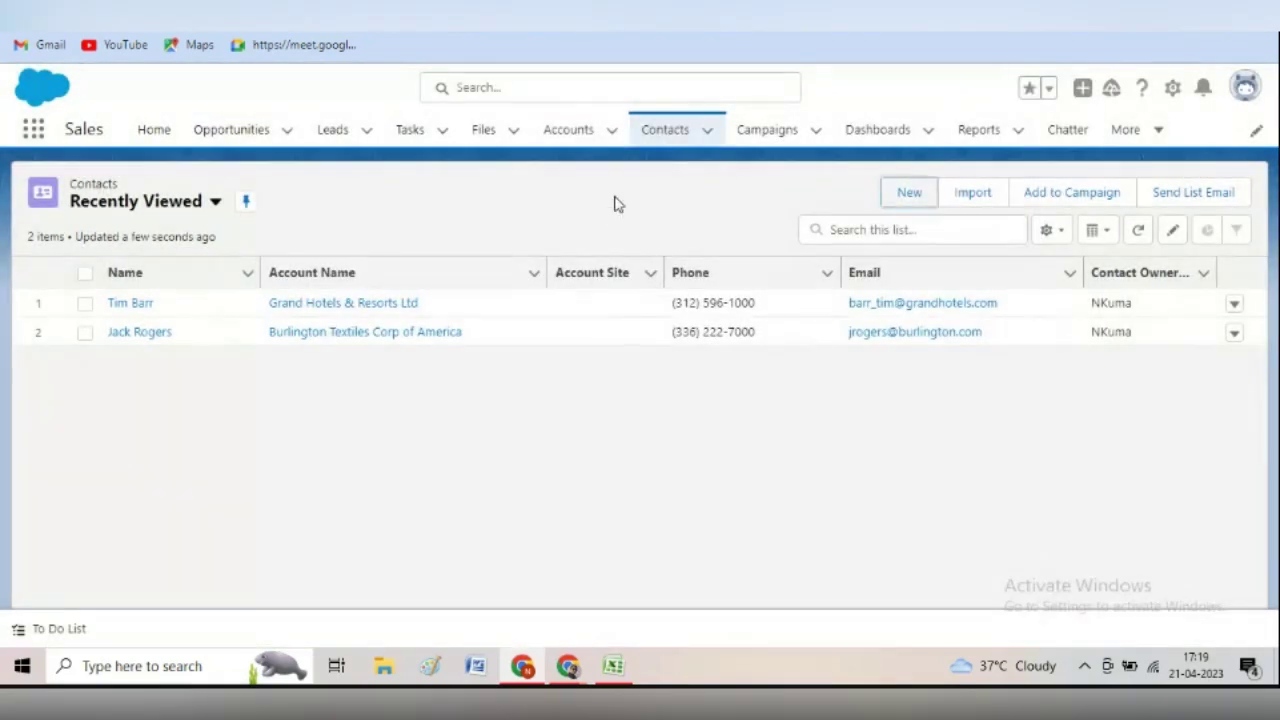
pyautogui.click(570, 138)
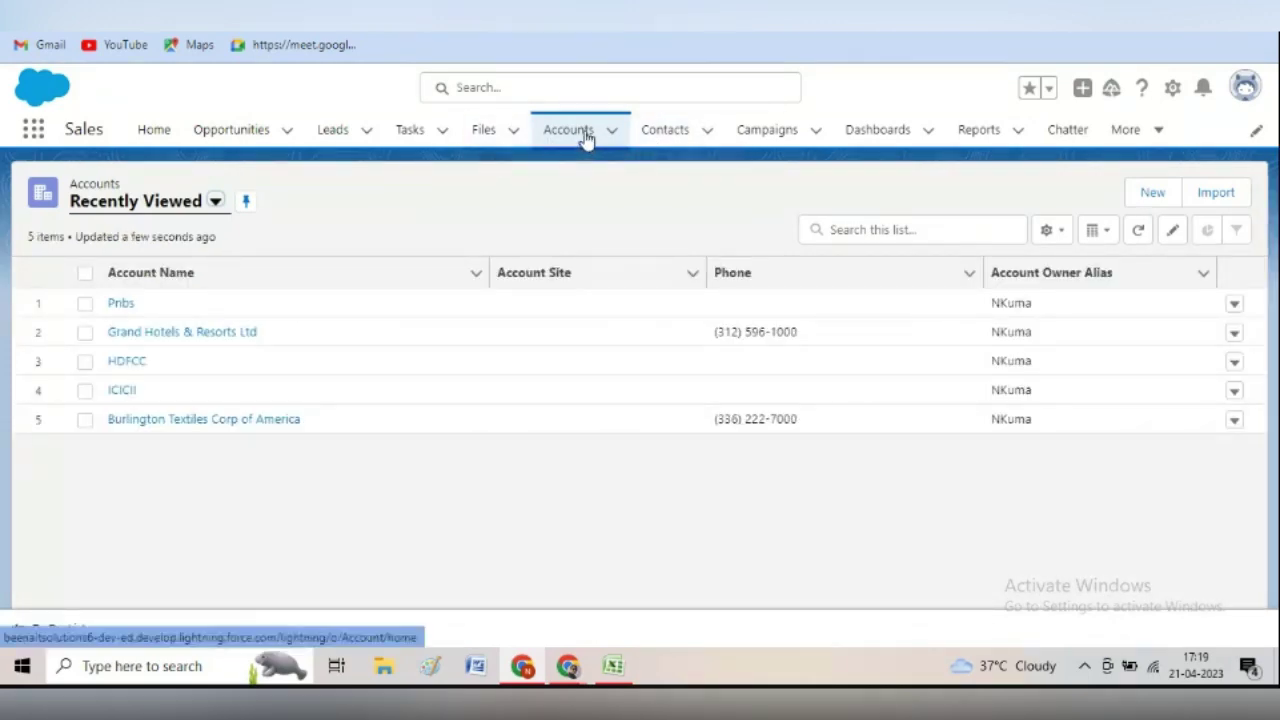
pyautogui.click(660, 140)
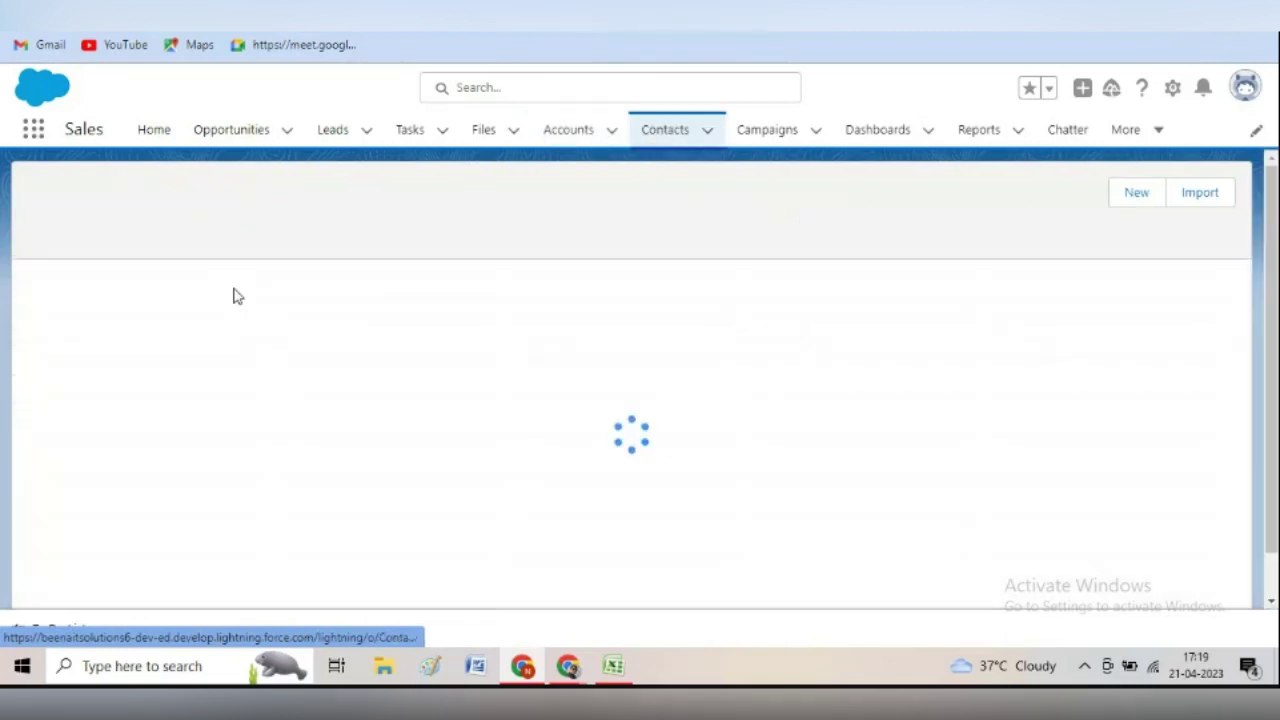
pyautogui.click(566, 142)
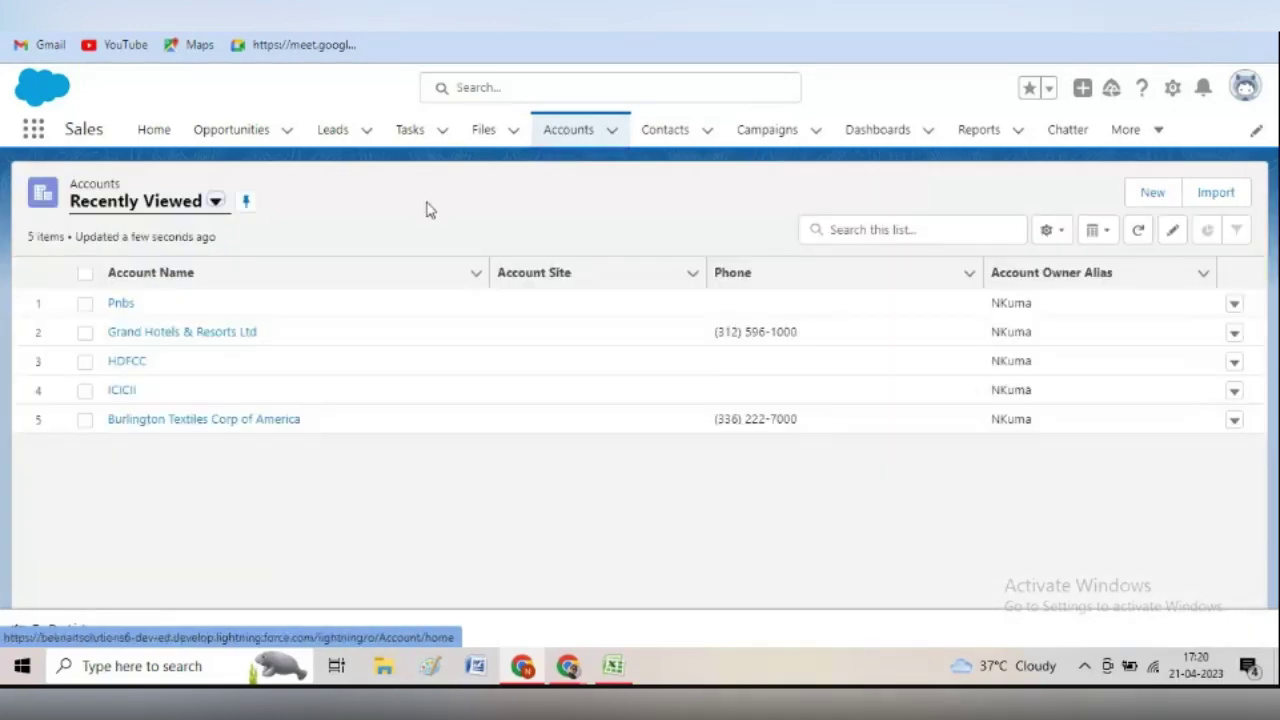
# Open the Pnbs account and examine its related lists, including contacts, opportunities and cases
pyautogui.click(121, 303)
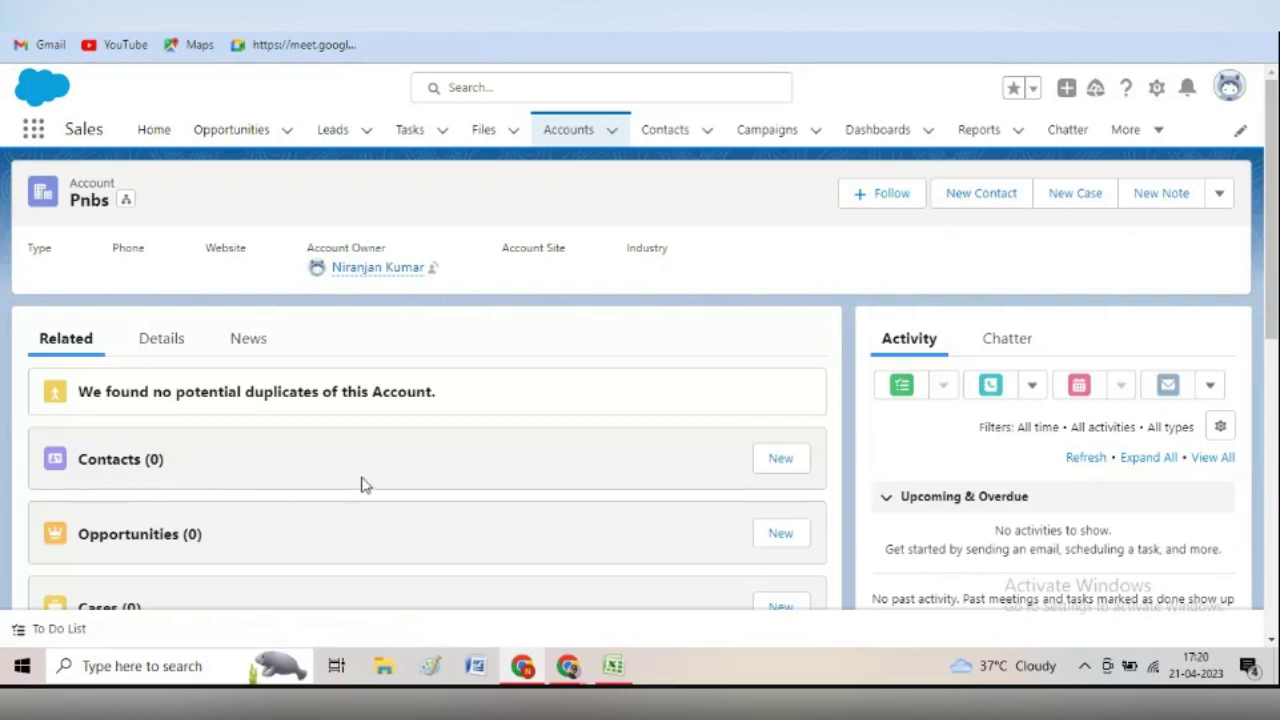
pyautogui.moveTo(1273, 310); pyautogui.dragTo(1276, 345)
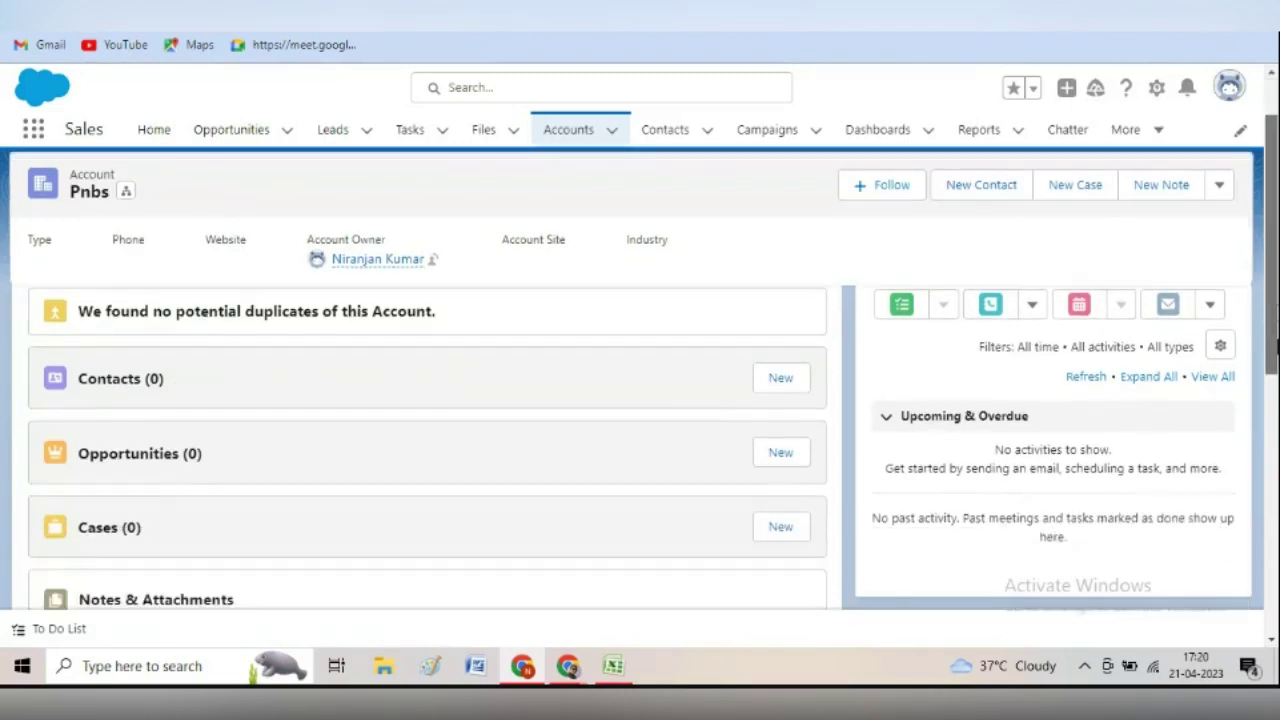
pyautogui.scroll(2, 1276, 345)
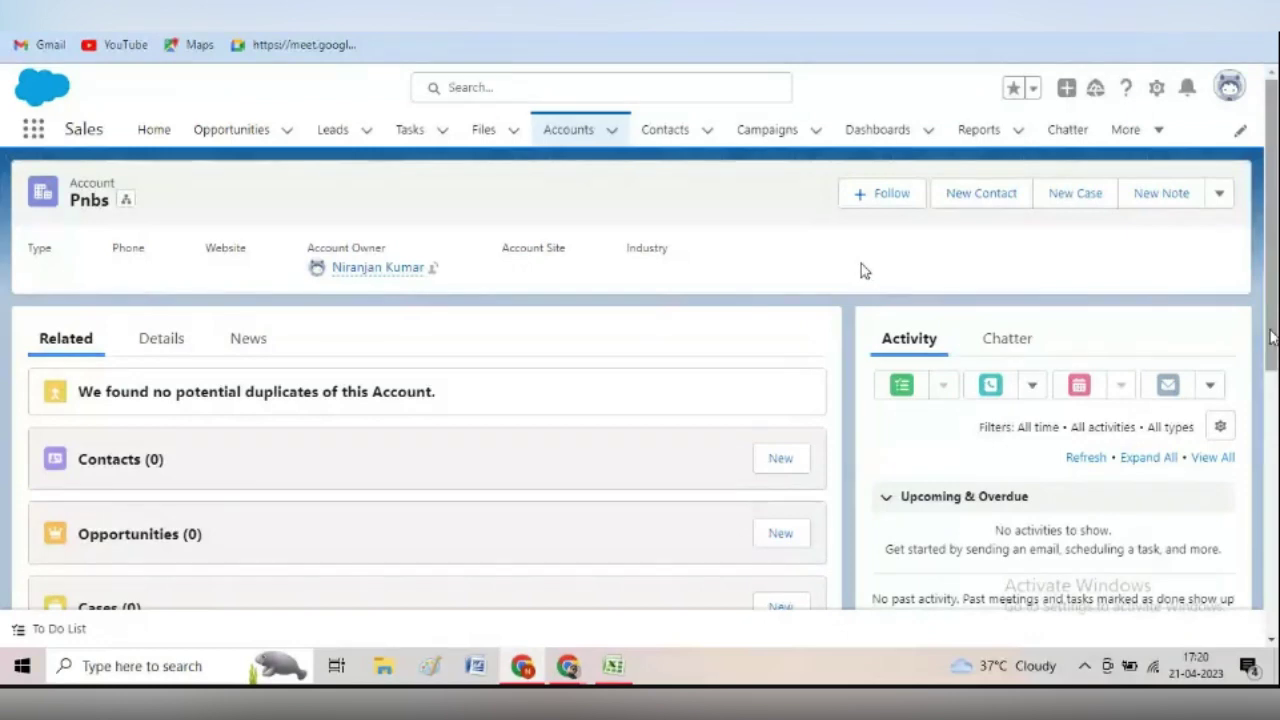
pyautogui.scroll(-3, 1272, 338)
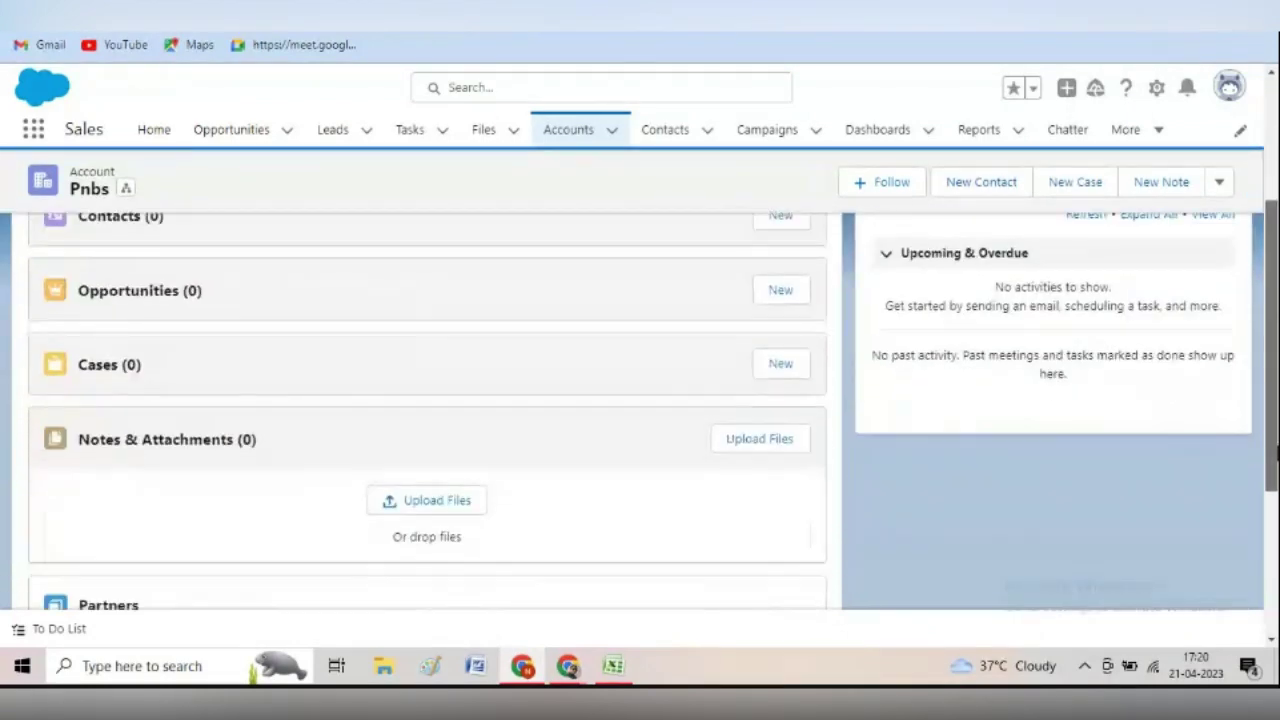
pyautogui.scroll(3, 1262, 300)
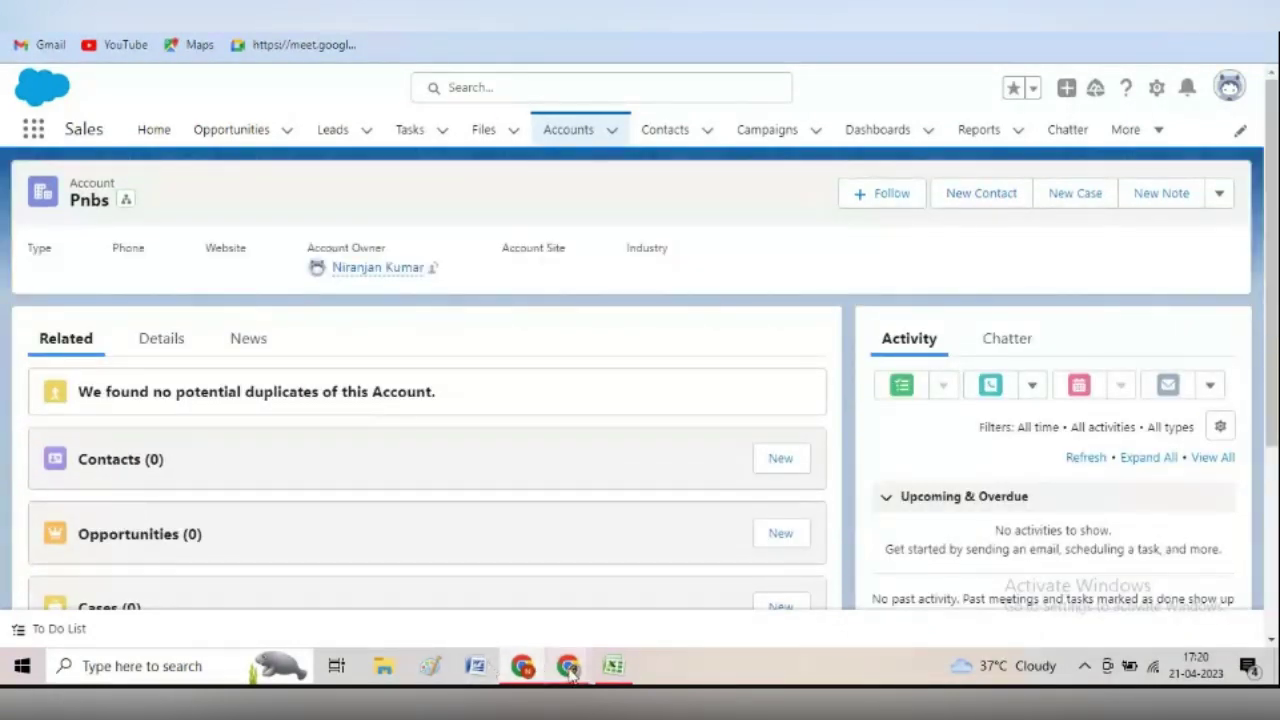
# Switch to the Excel notes and enter "If Account is created then contact will also get created" in cell A25 under Usecase-III
pyautogui.click(607, 668)
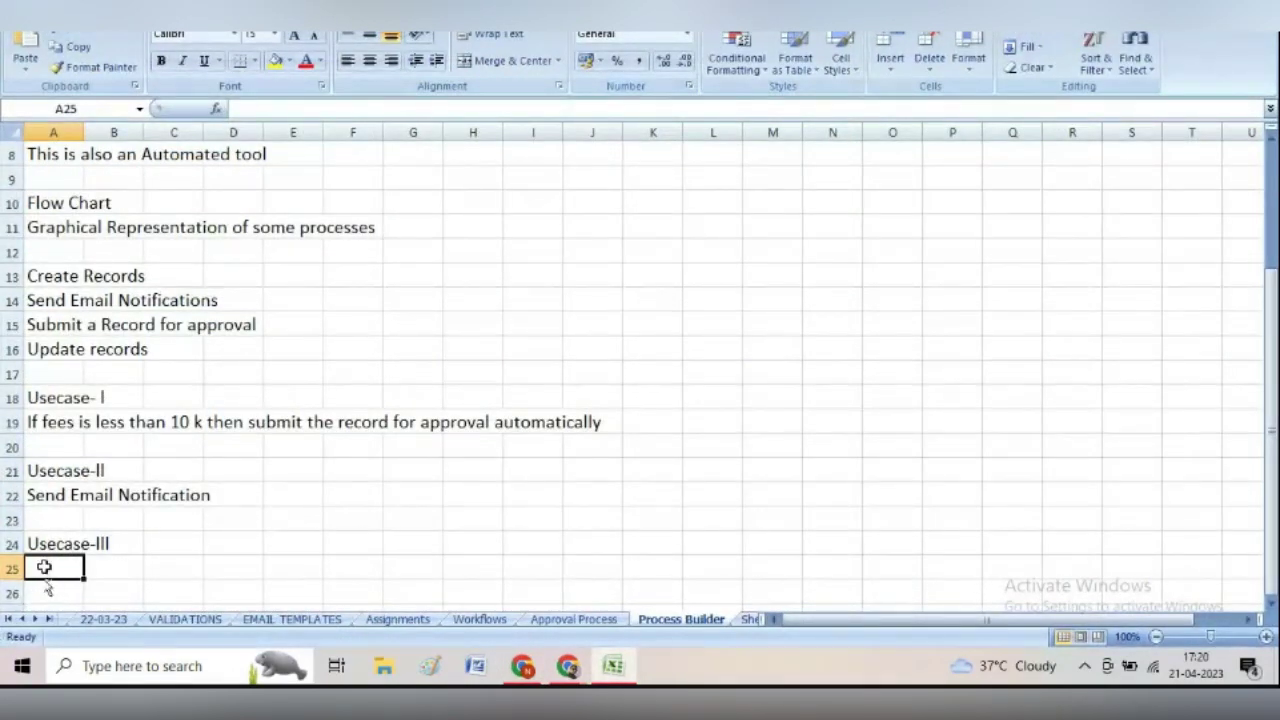
pyautogui.write('If ')
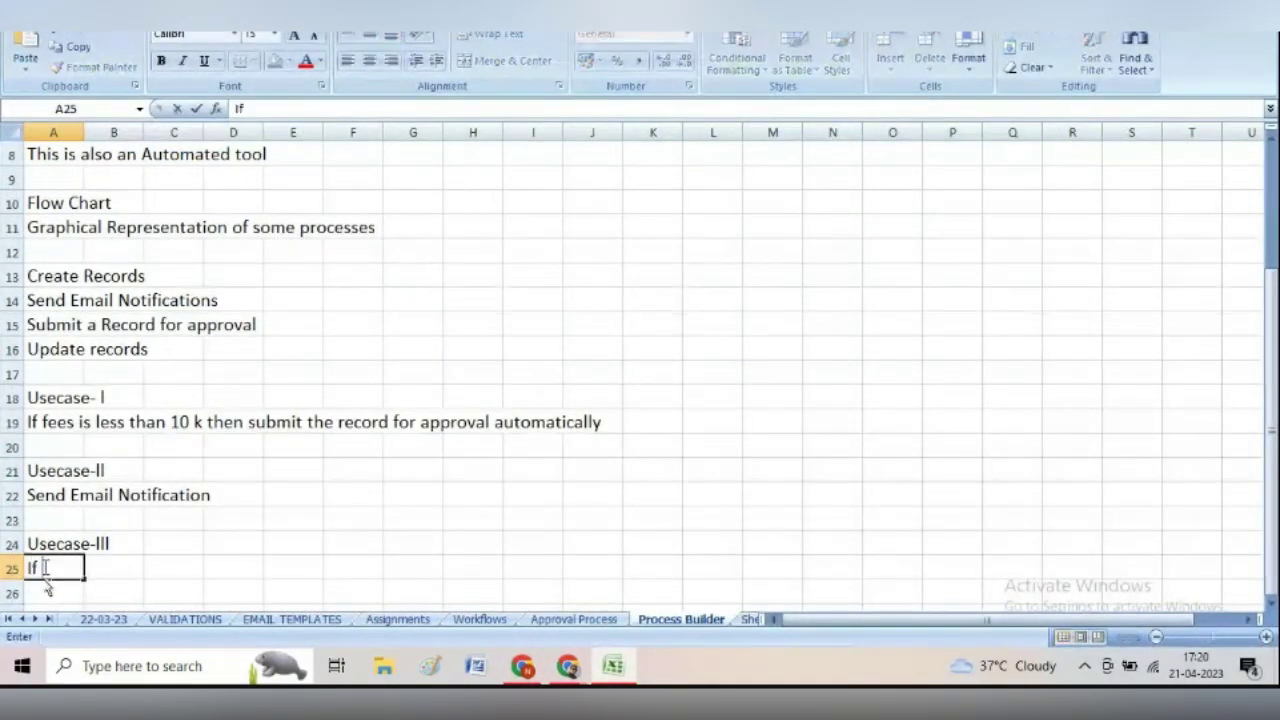
pyautogui.write('Accoun')
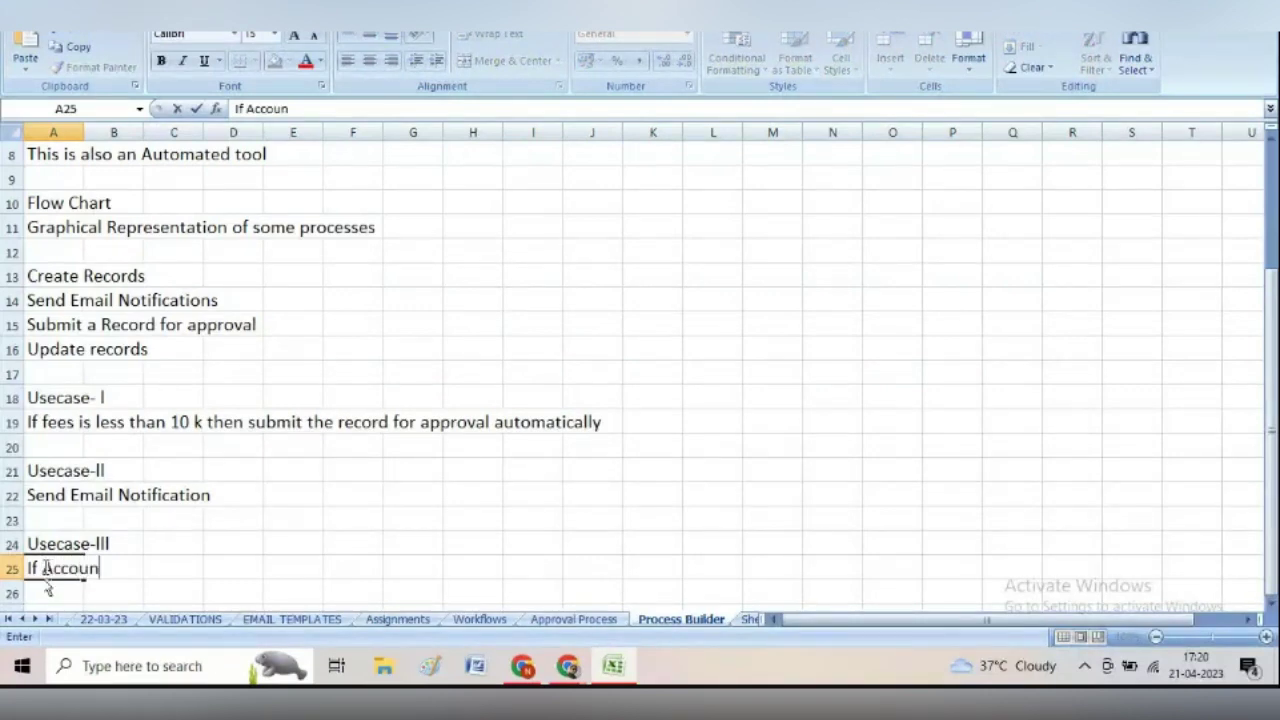
pyautogui.write('t')
pyautogui.press('BackSpace')
pyautogui.write('is create')
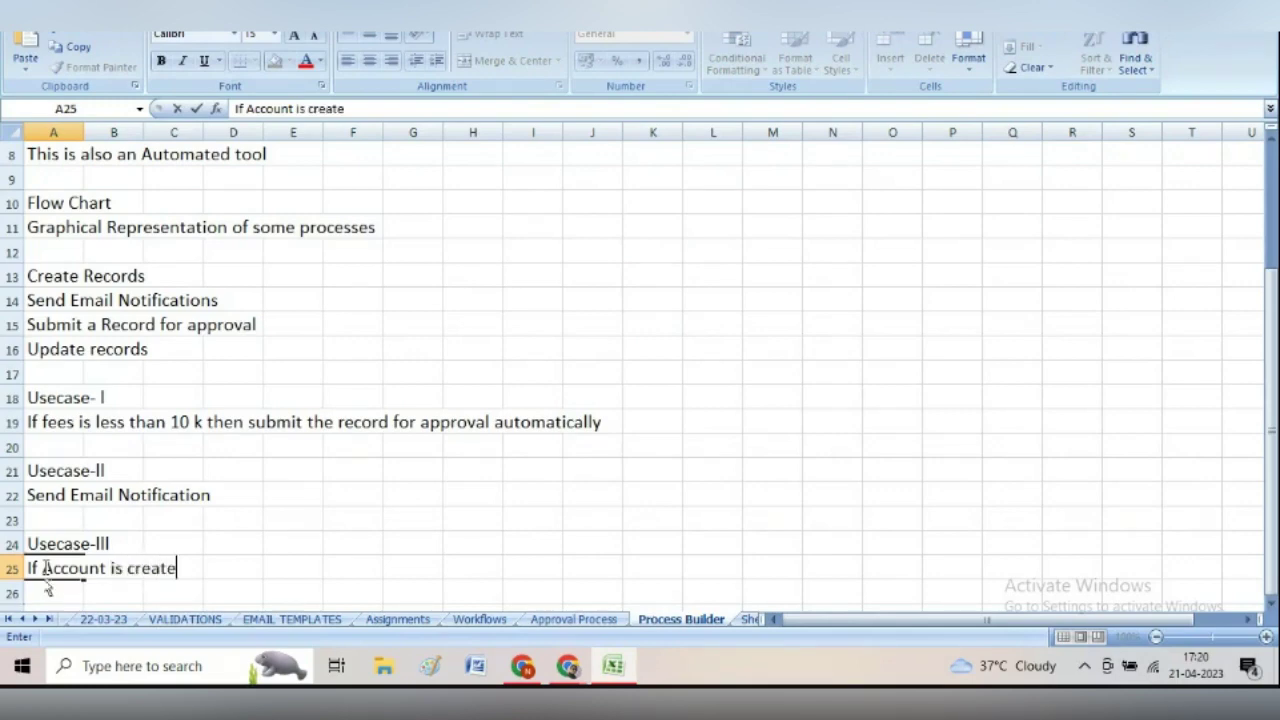
pyautogui.write('d then ')
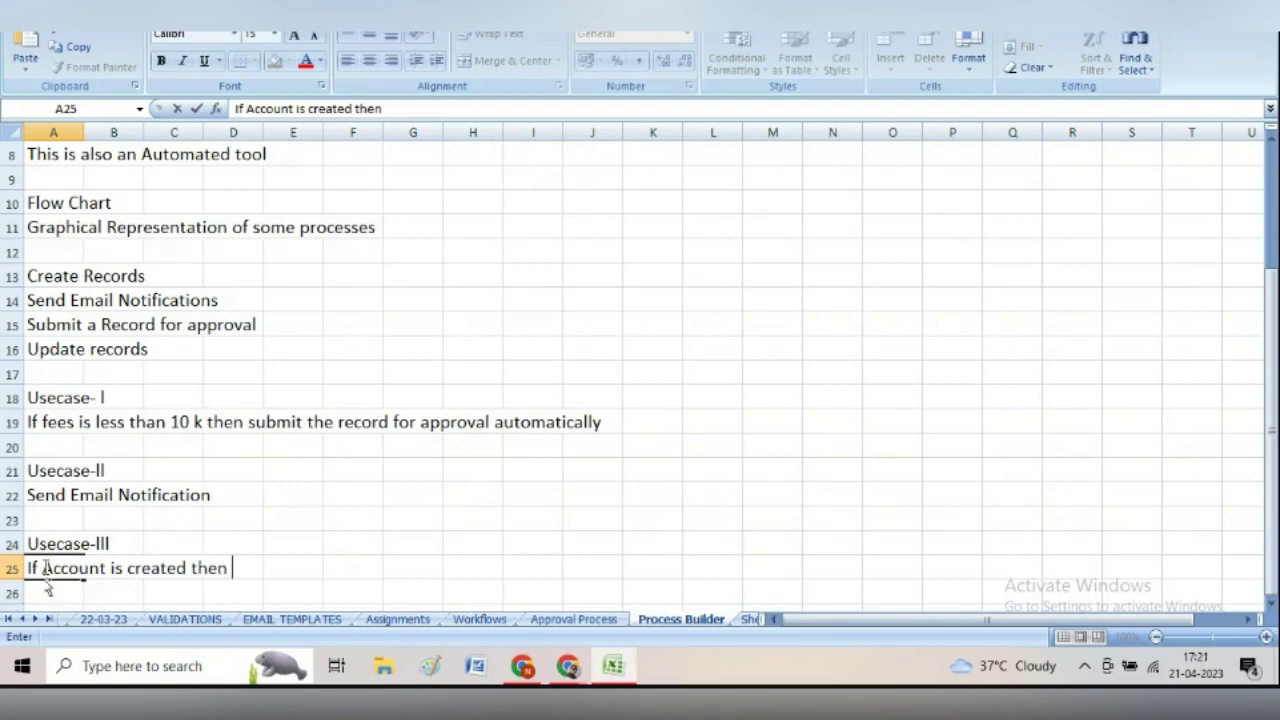
pyautogui.write('contact ')
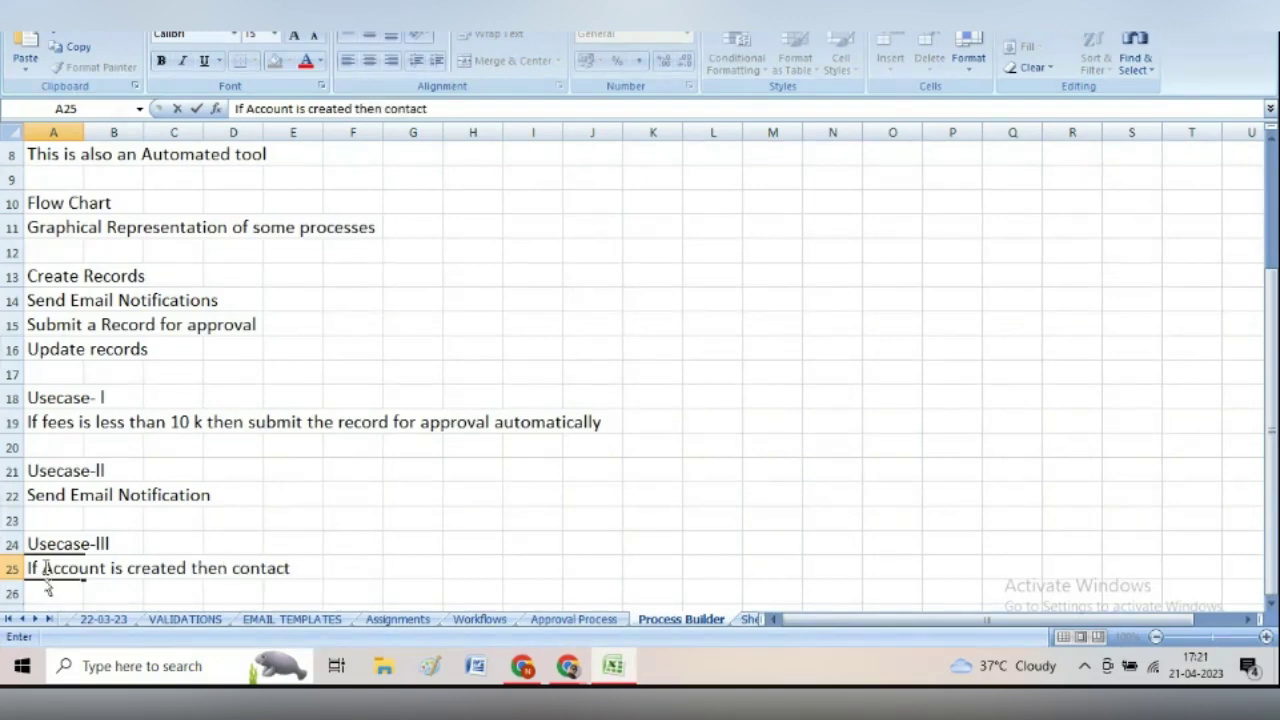
pyautogui.write('will also ')
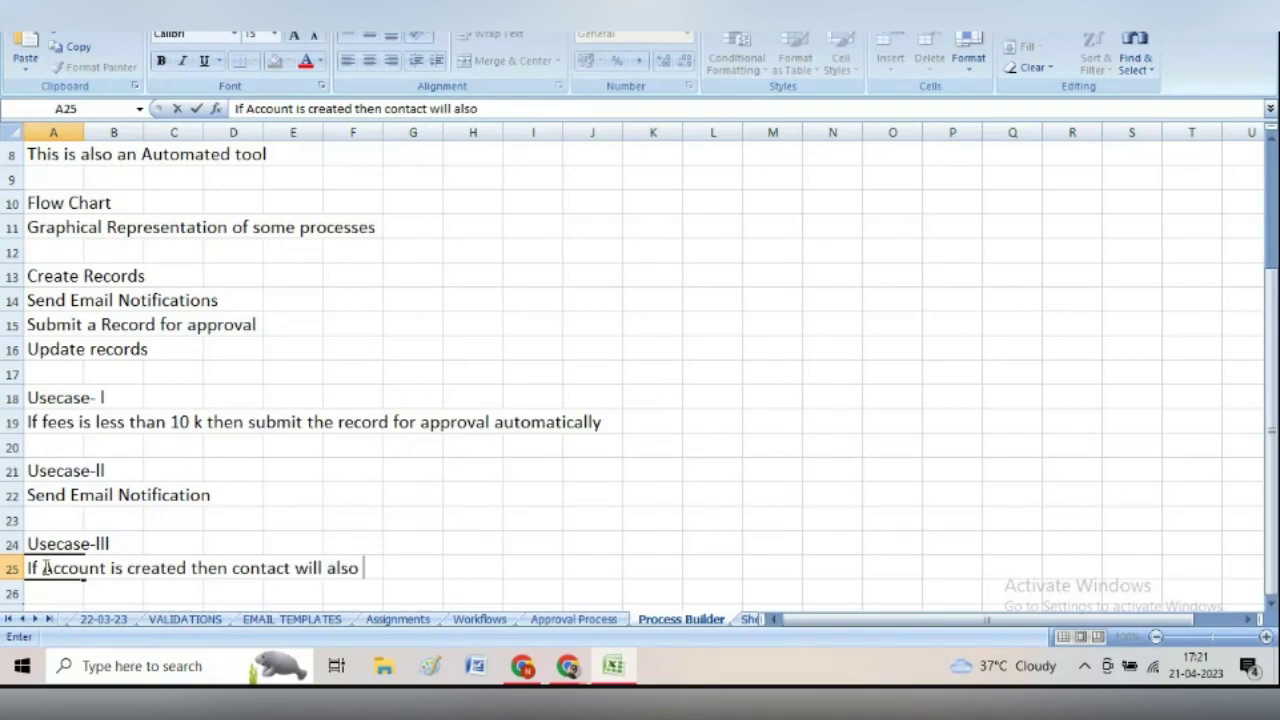
pyautogui.write('get a')
pyautogui.press('BackSpace')
pyautogui.write('created')
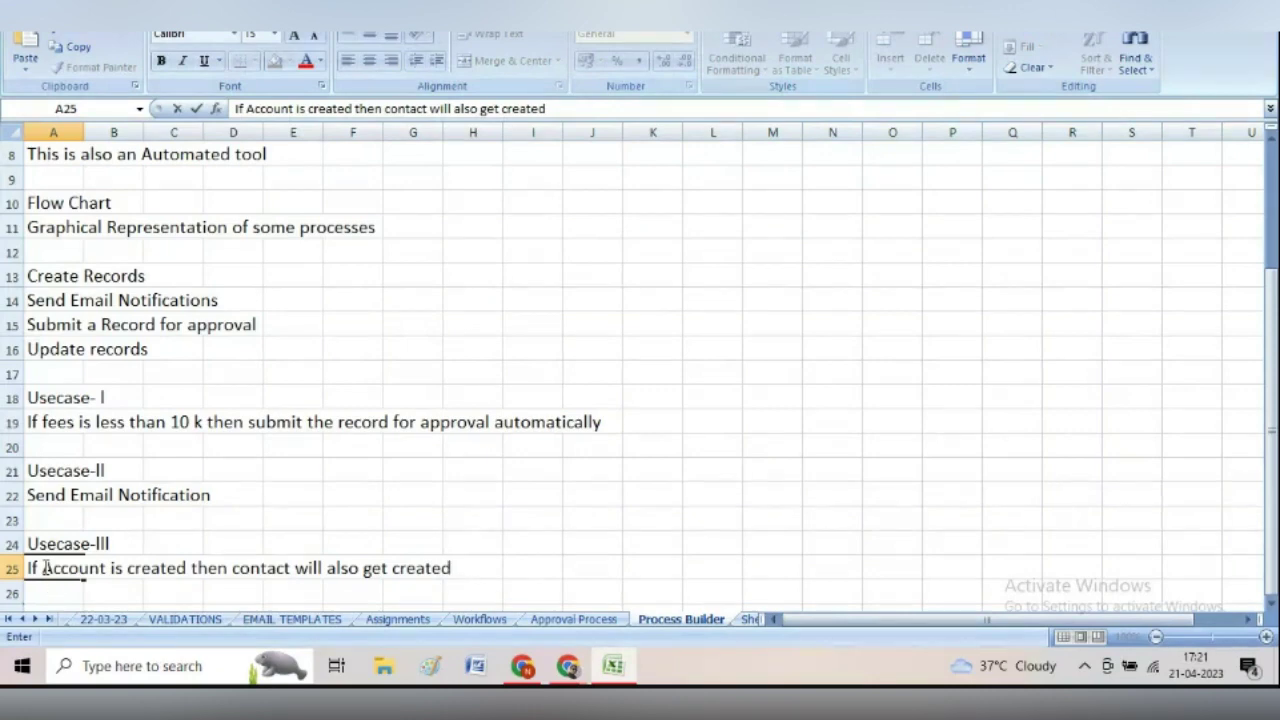
# Complete the Usecase-III requirement in cell A25 by adding "automatically." at the end of the sentence
pyautogui.write(' automati')
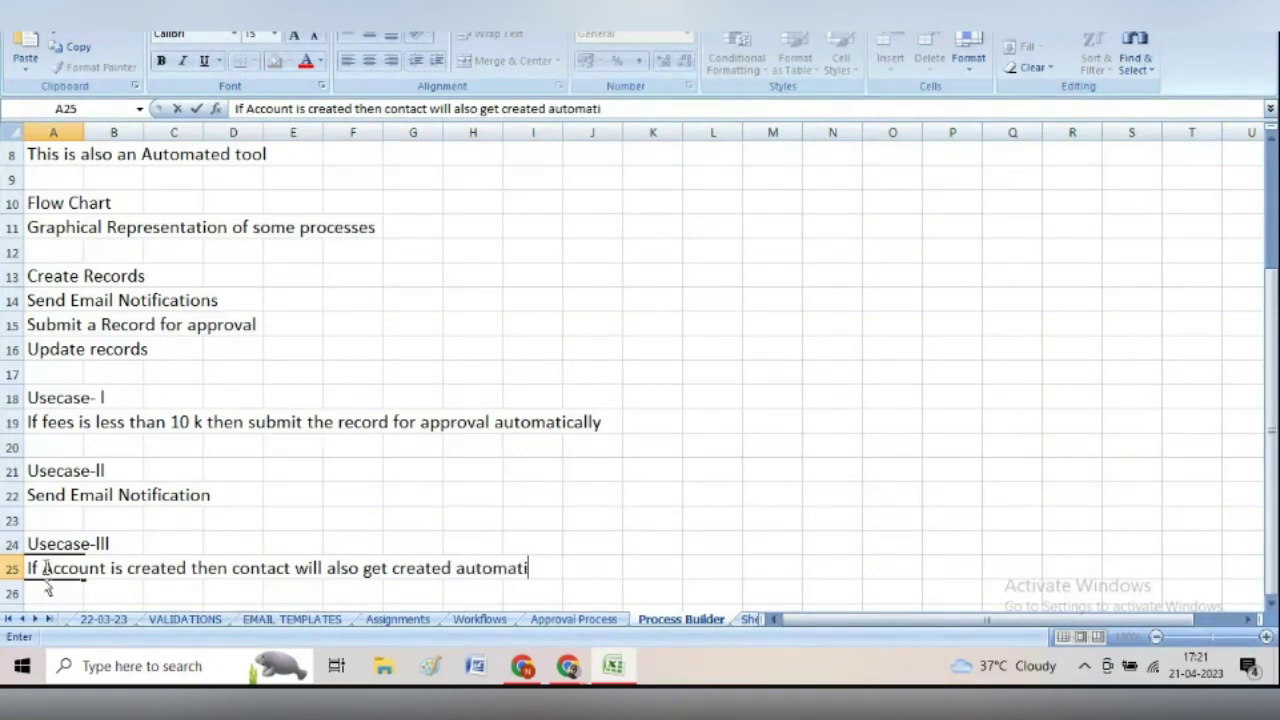
pyautogui.write('cally.')
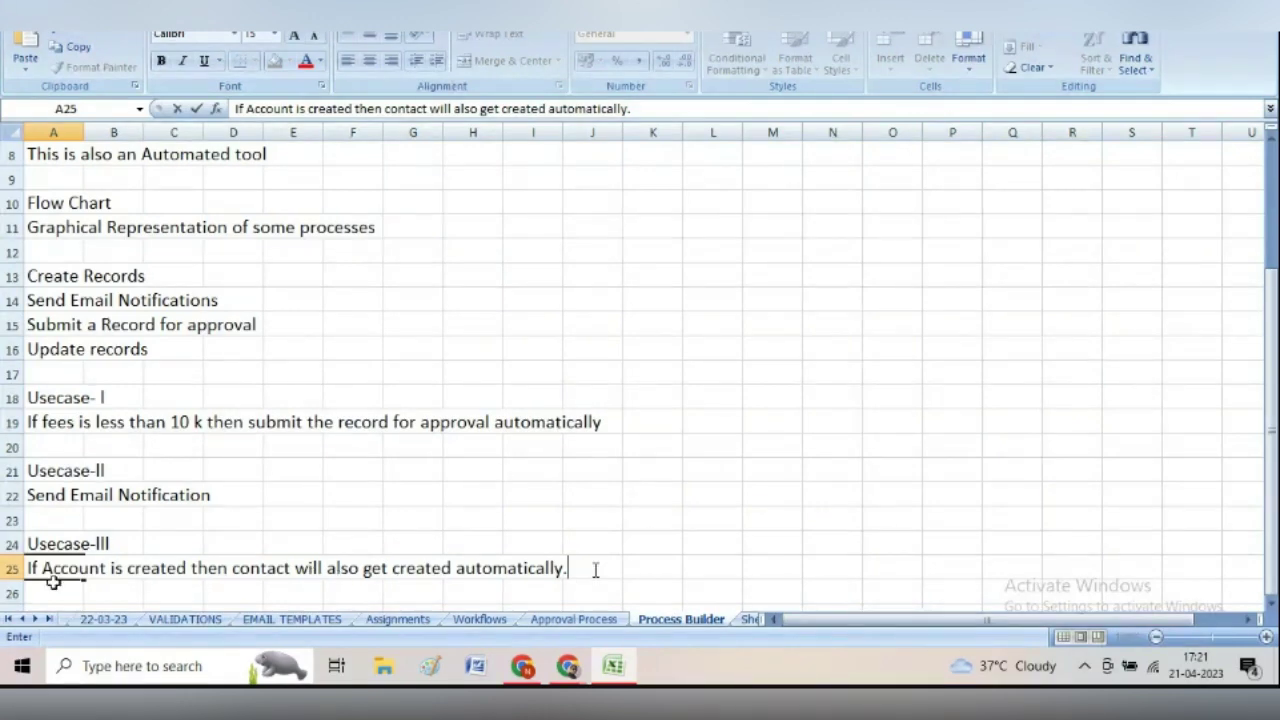
pyautogui.click(162, 594)
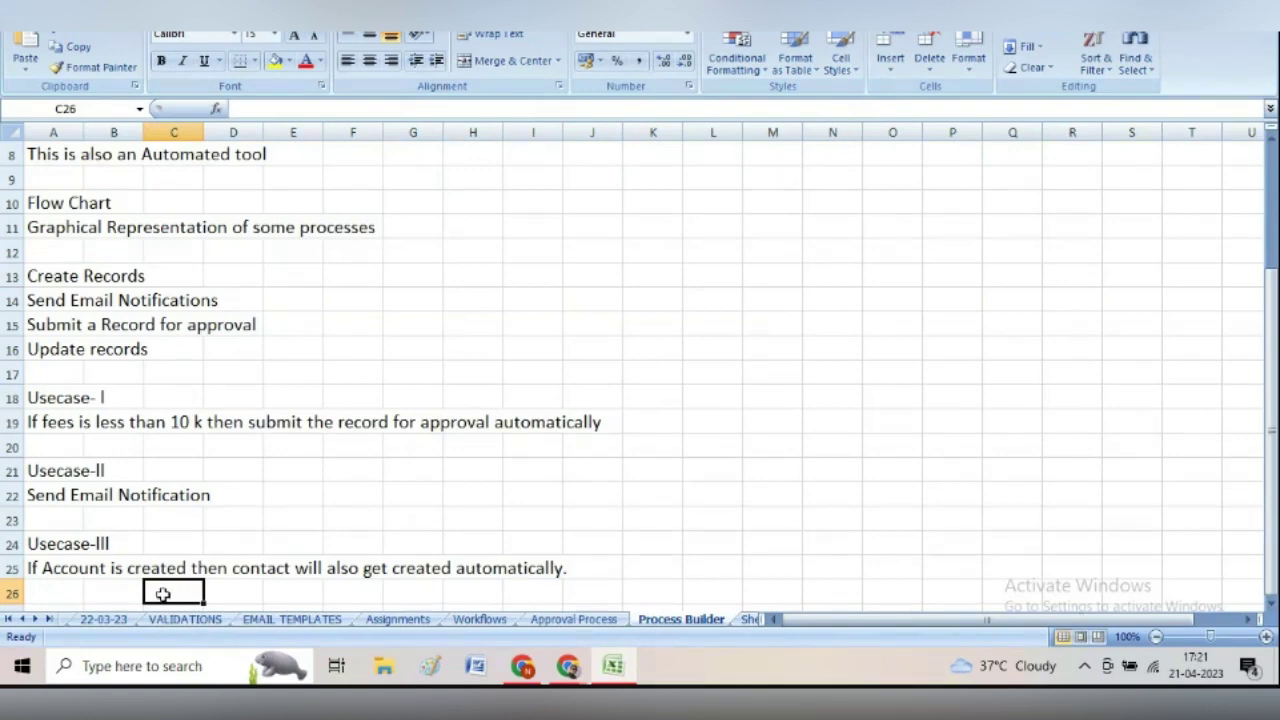
pyautogui.write('xyz')
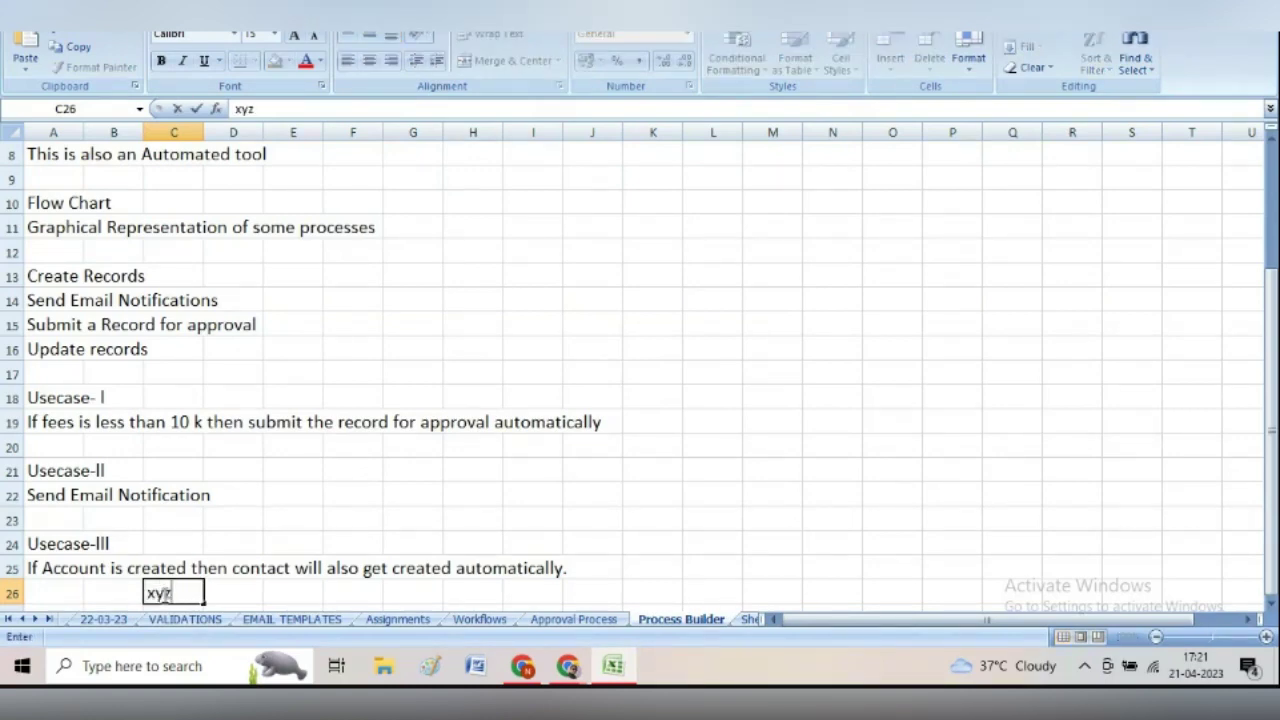
pyautogui.click(363, 594)
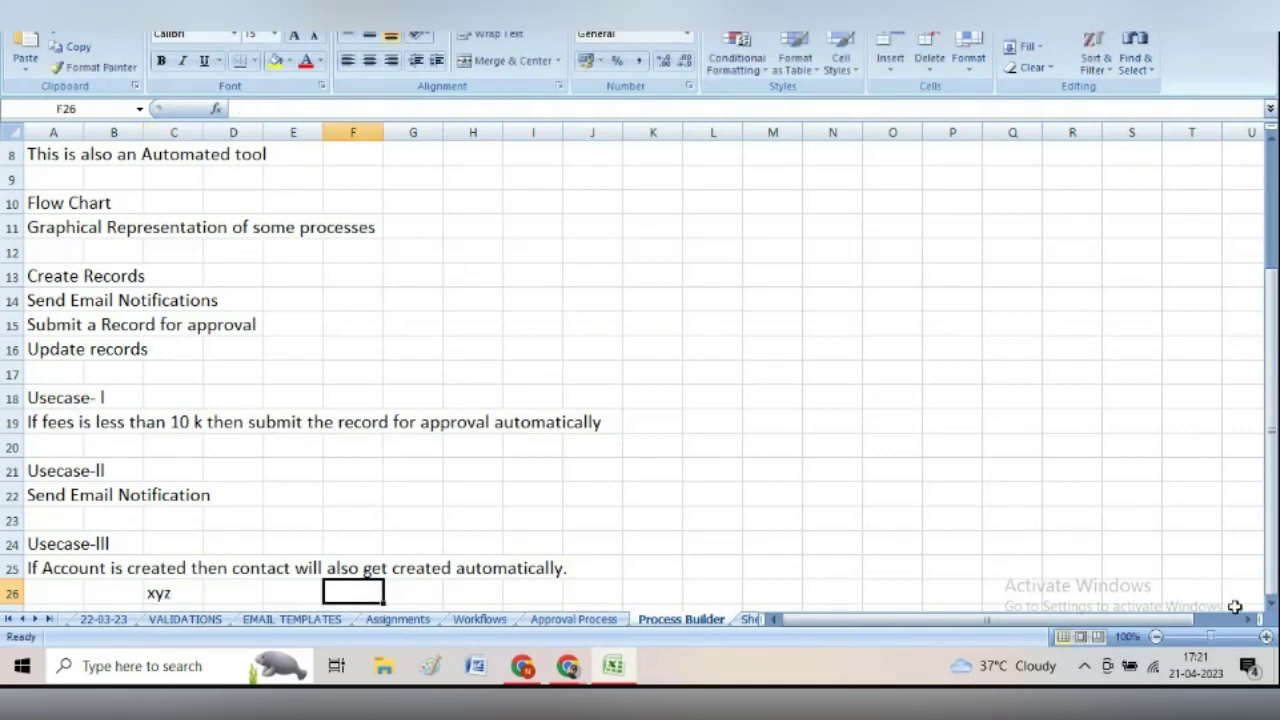
# Enter the headings "Account" in cell C26 and "Contact" in cell F26 beneath the Usecase-III requirement
pyautogui.click(1272, 603)
pyautogui.click(1272, 603)
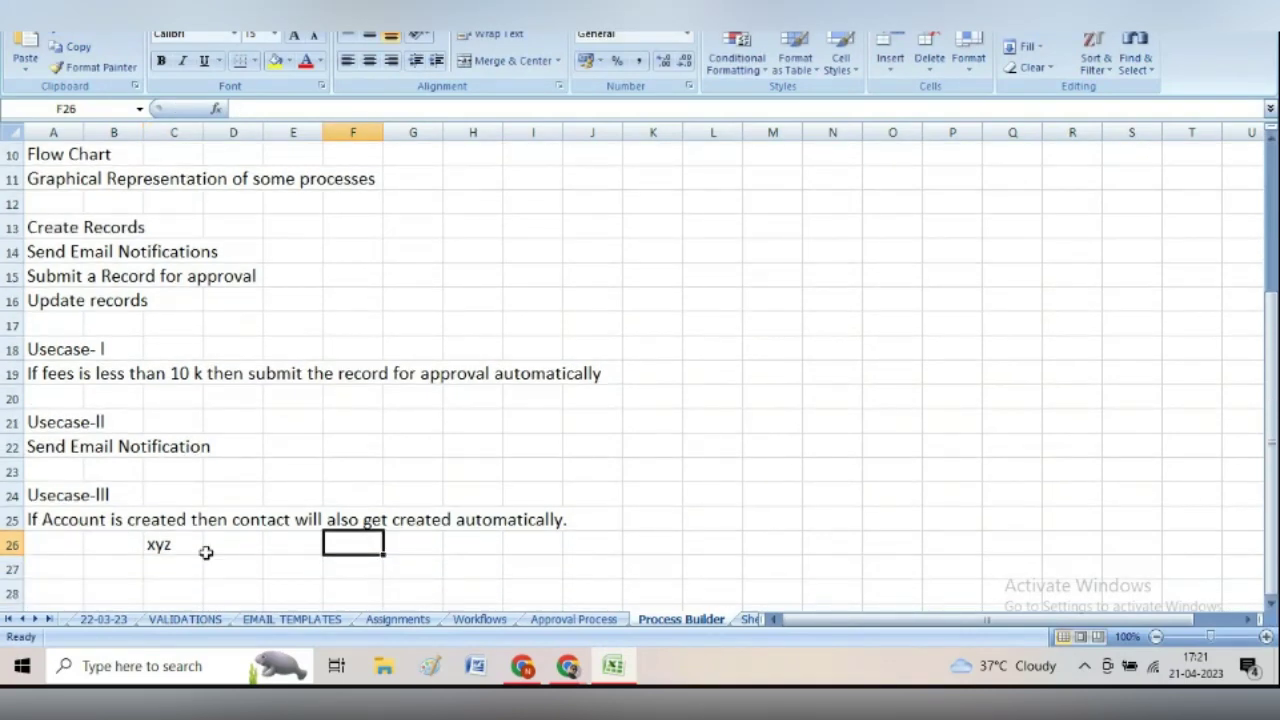
pyautogui.click(177, 545)
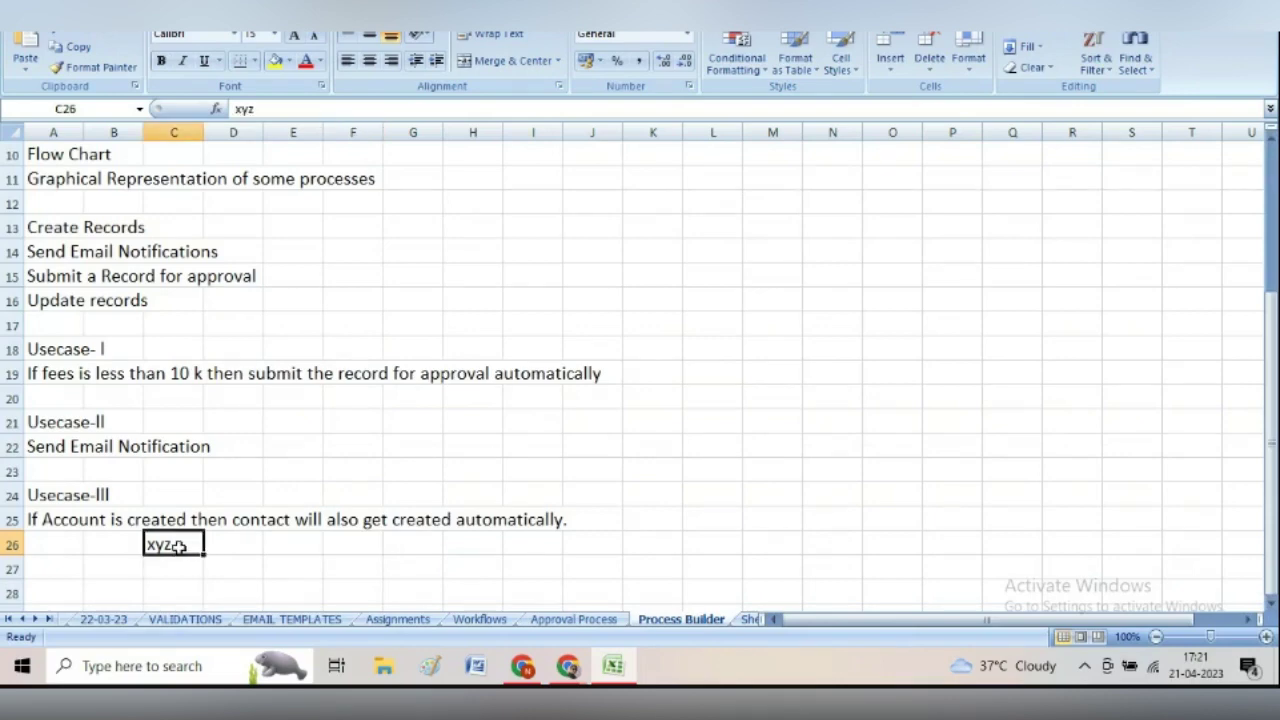
pyautogui.write('Account')
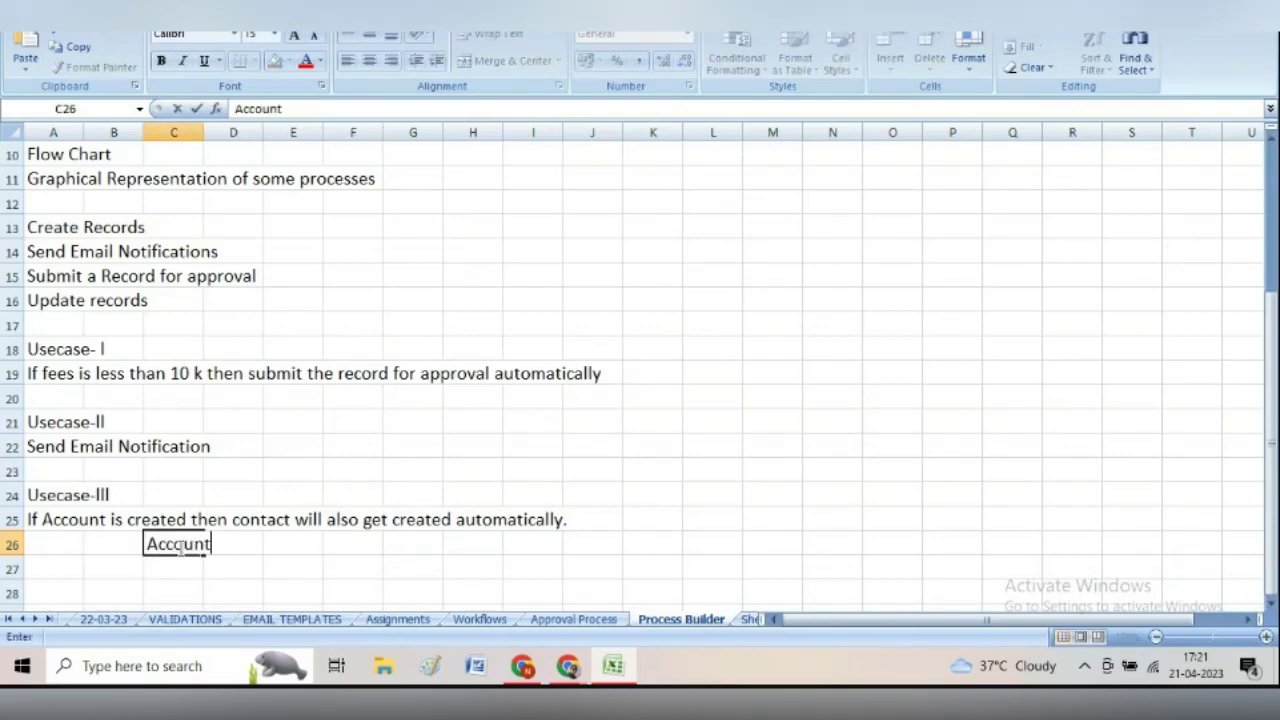
pyautogui.click(364, 544)
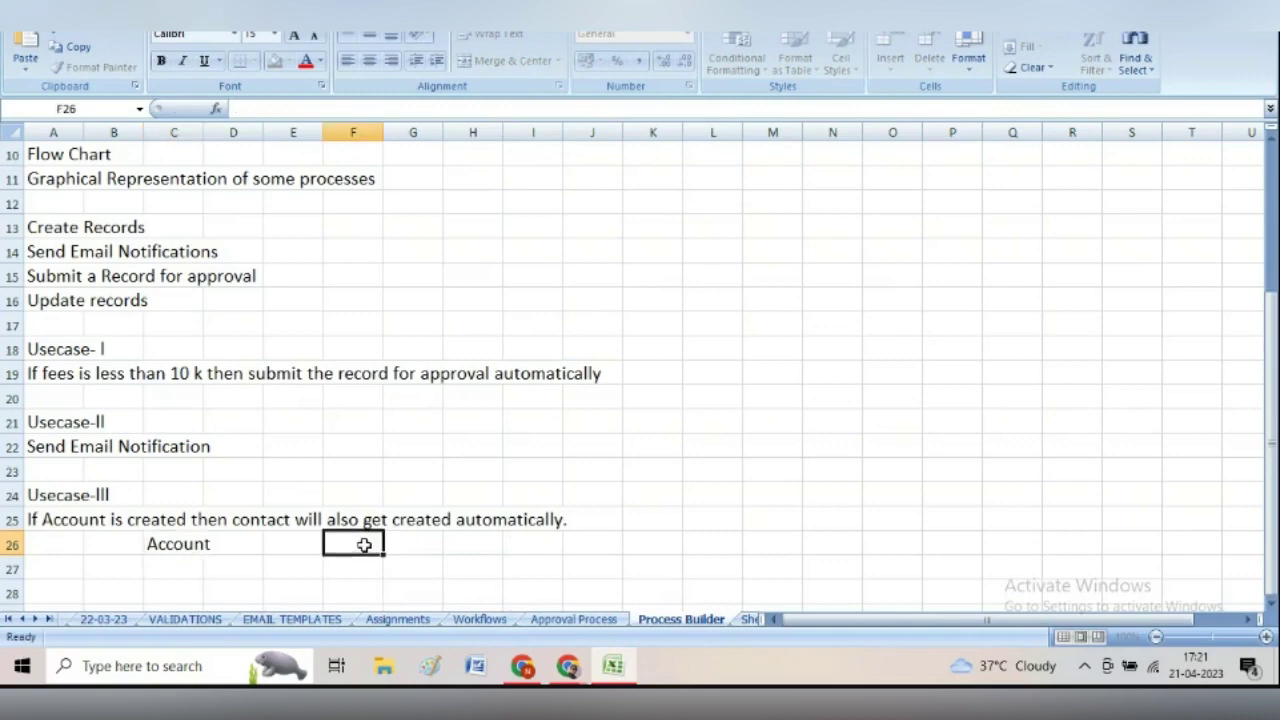
pyautogui.write('Com')
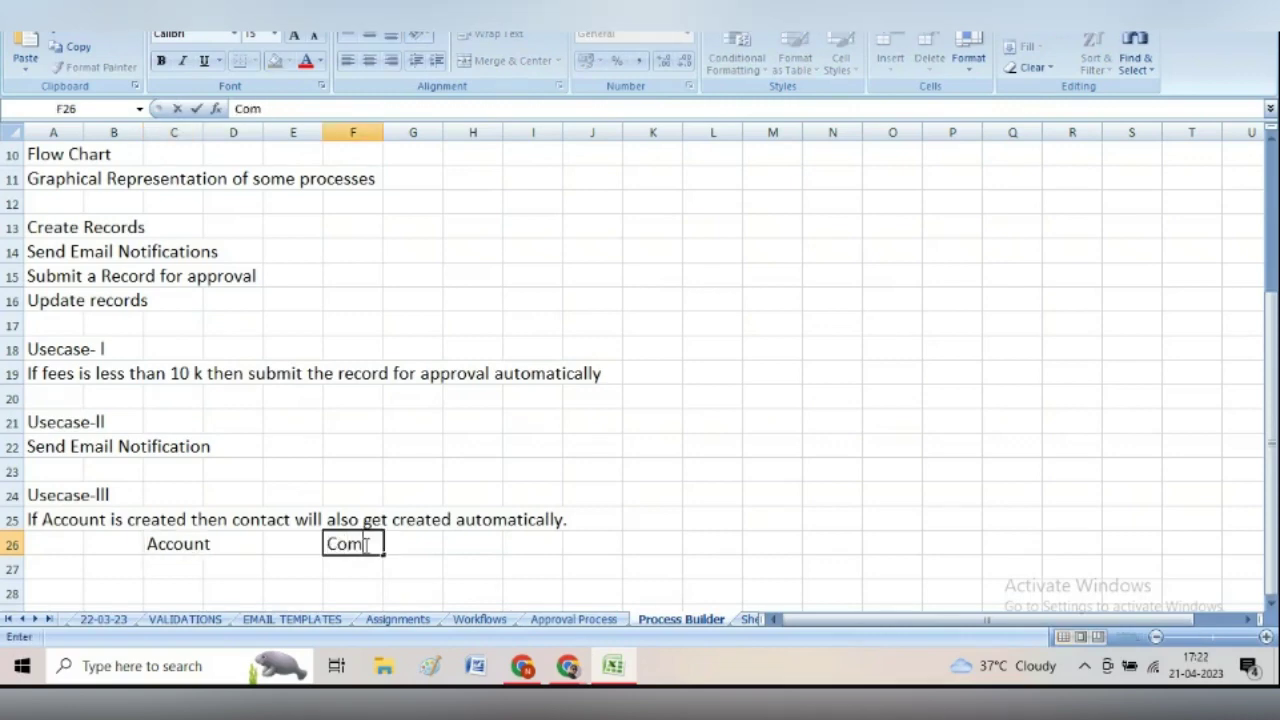
pyautogui.press('BackSpace')
pyautogui.write('ntact')
# Enter the sample value "xyz" under both the Account and Contact headings, in cells C27 and F27
pyautogui.click(168, 568)
pyautogui.write('xy')
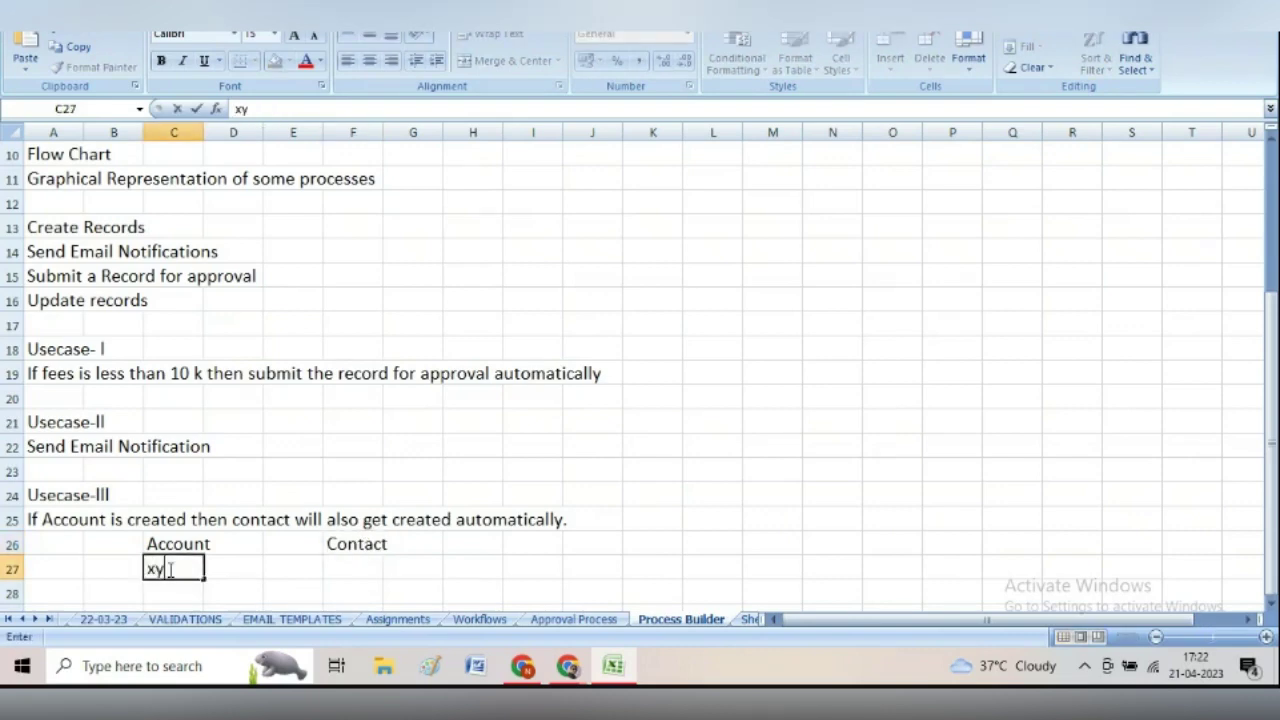
pyautogui.write('z')
pyautogui.click(359, 569)
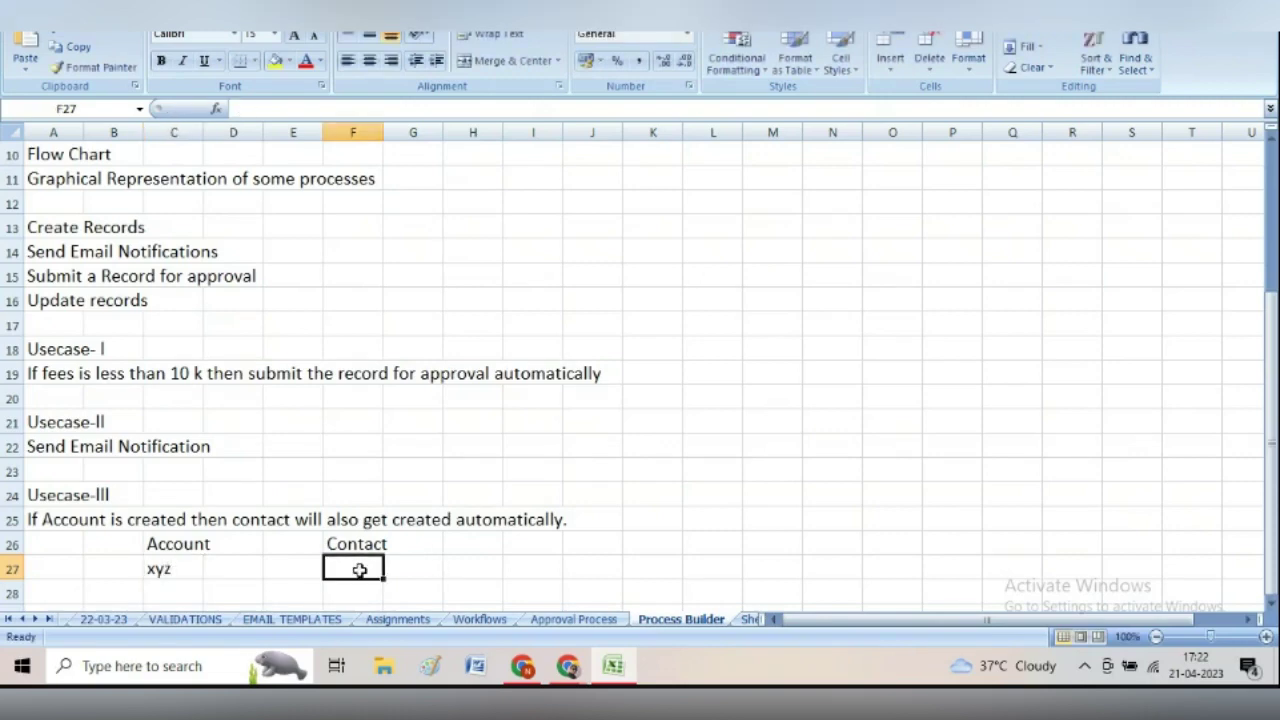
pyautogui.write('xyz')
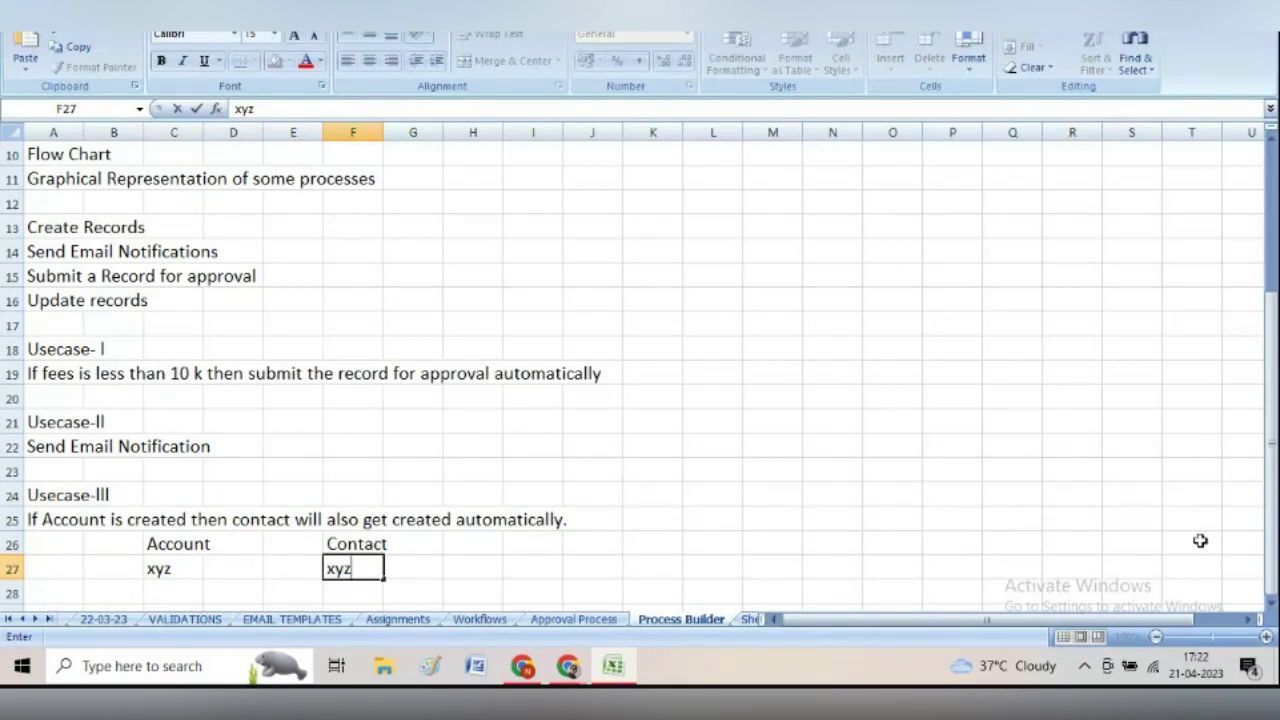
pyautogui.doubleClick(1270, 606)
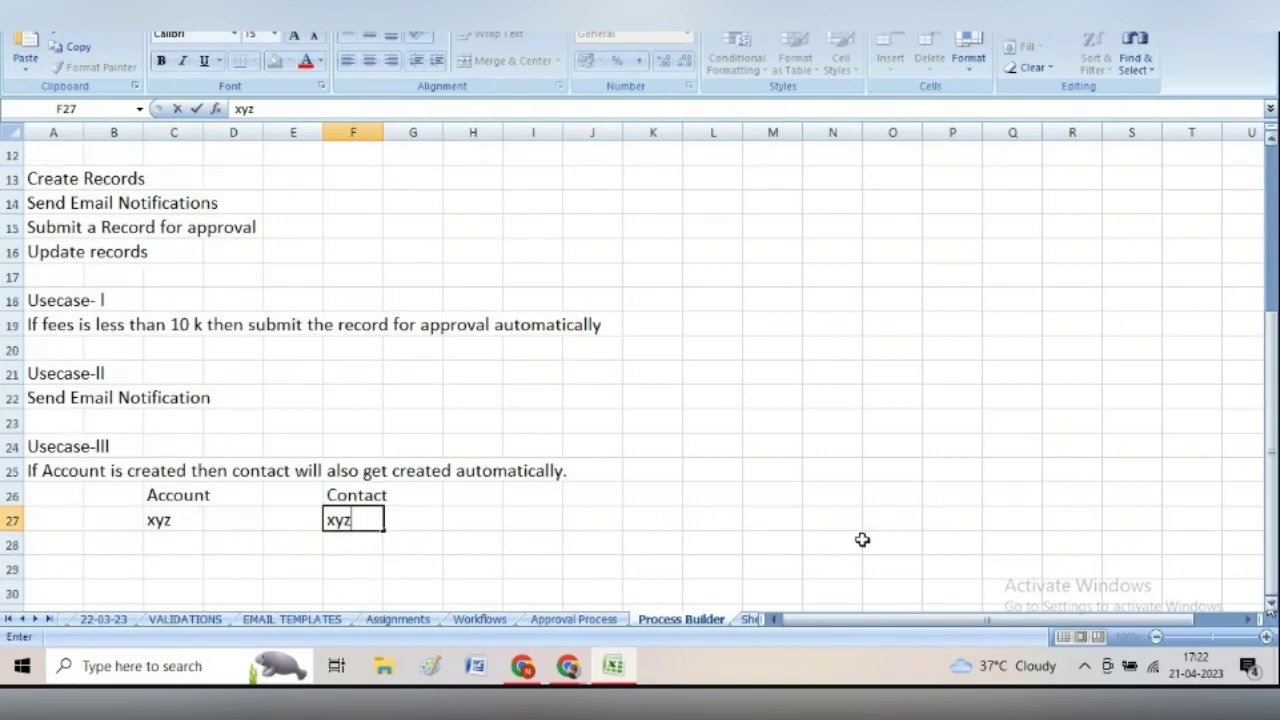
pyautogui.click(257, 540)
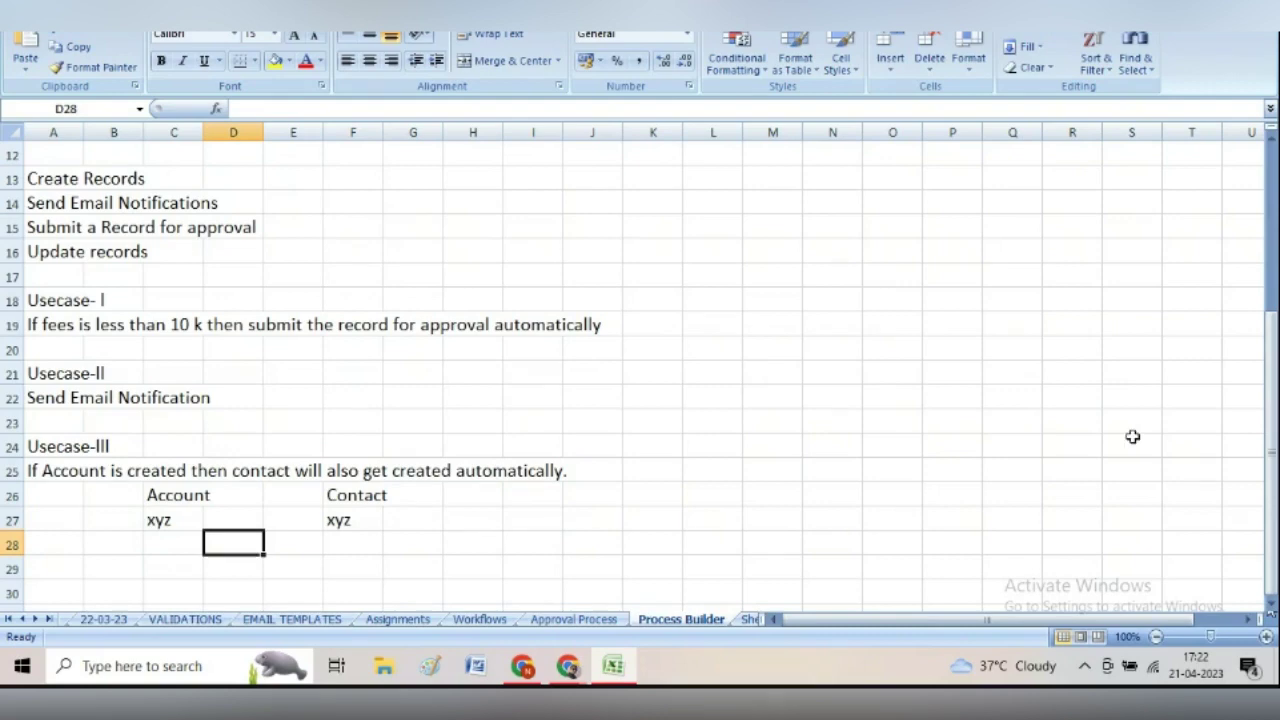
pyautogui.click(748, 620)
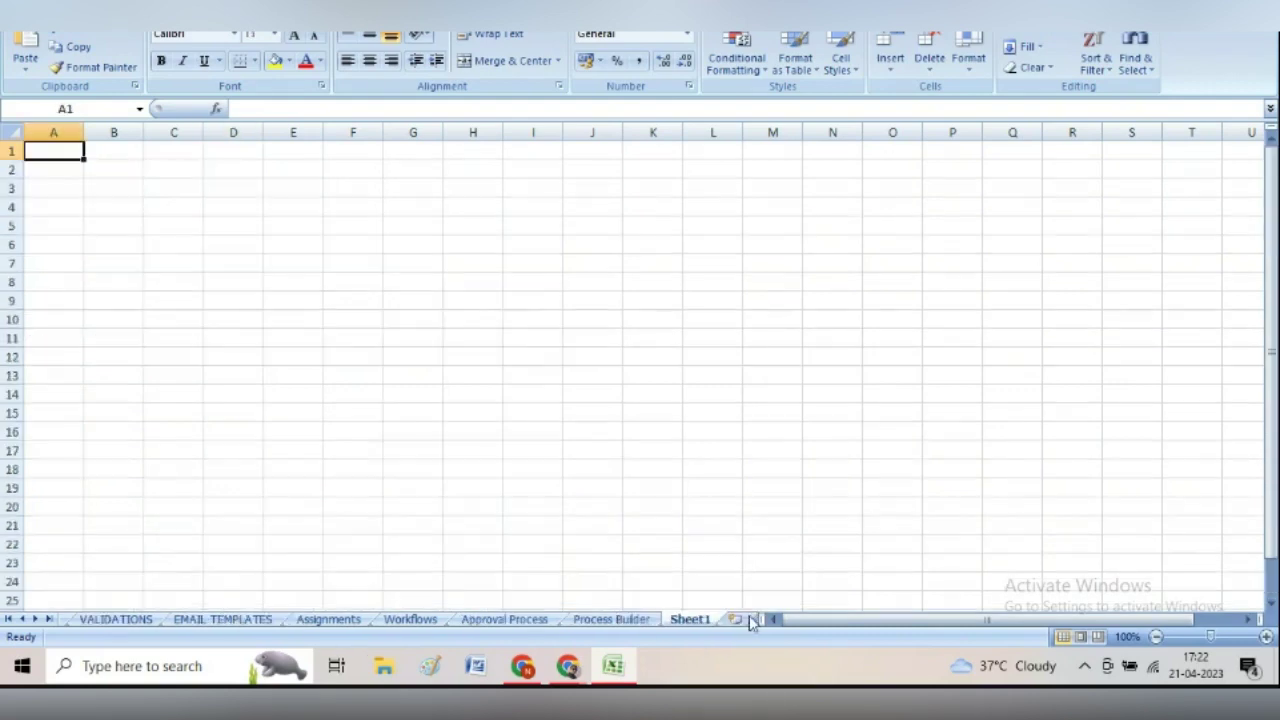
pyautogui.click(610, 619)
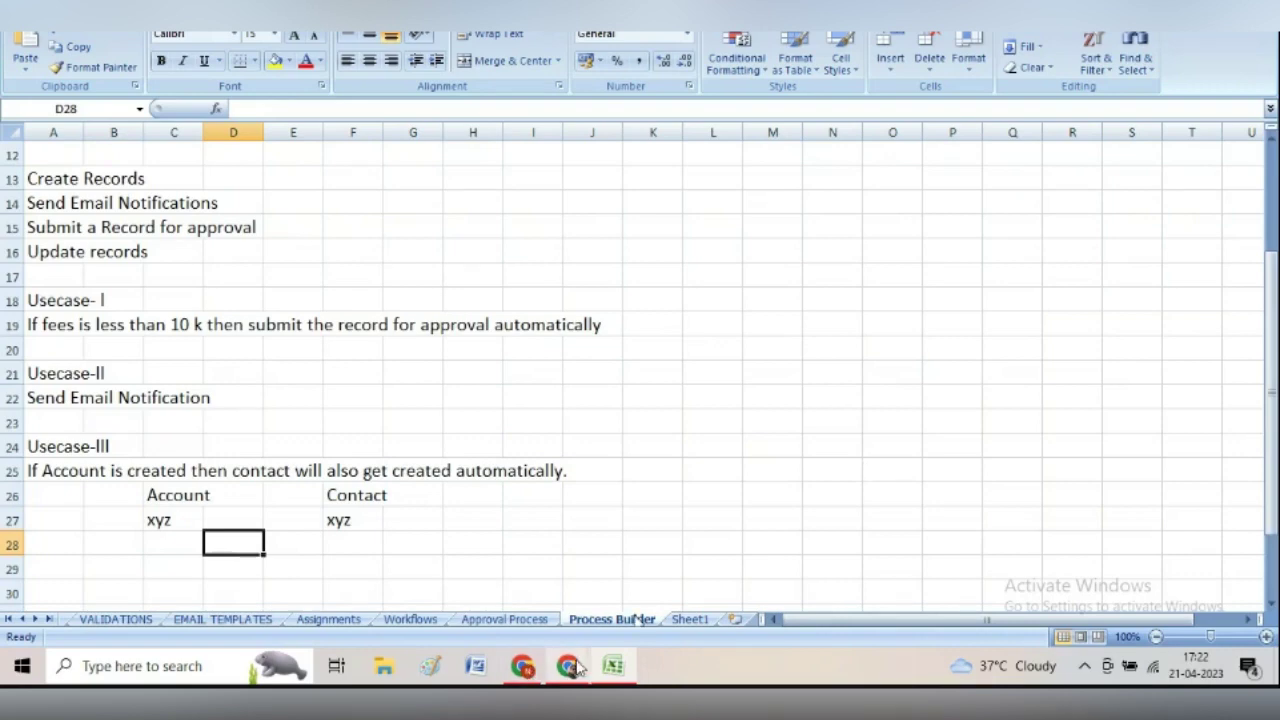
# Switch to Salesforce in Chrome and open Setup for the current app
pyautogui.click(527, 672)
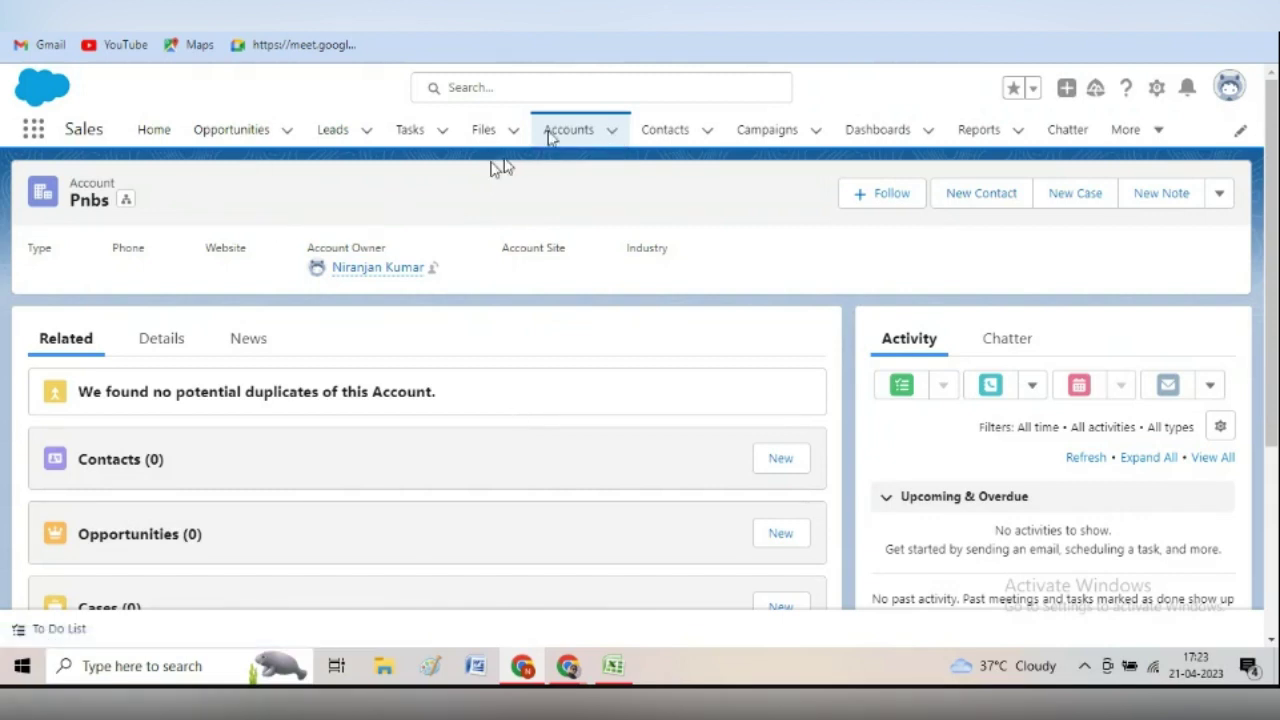
pyautogui.click(1156, 89)
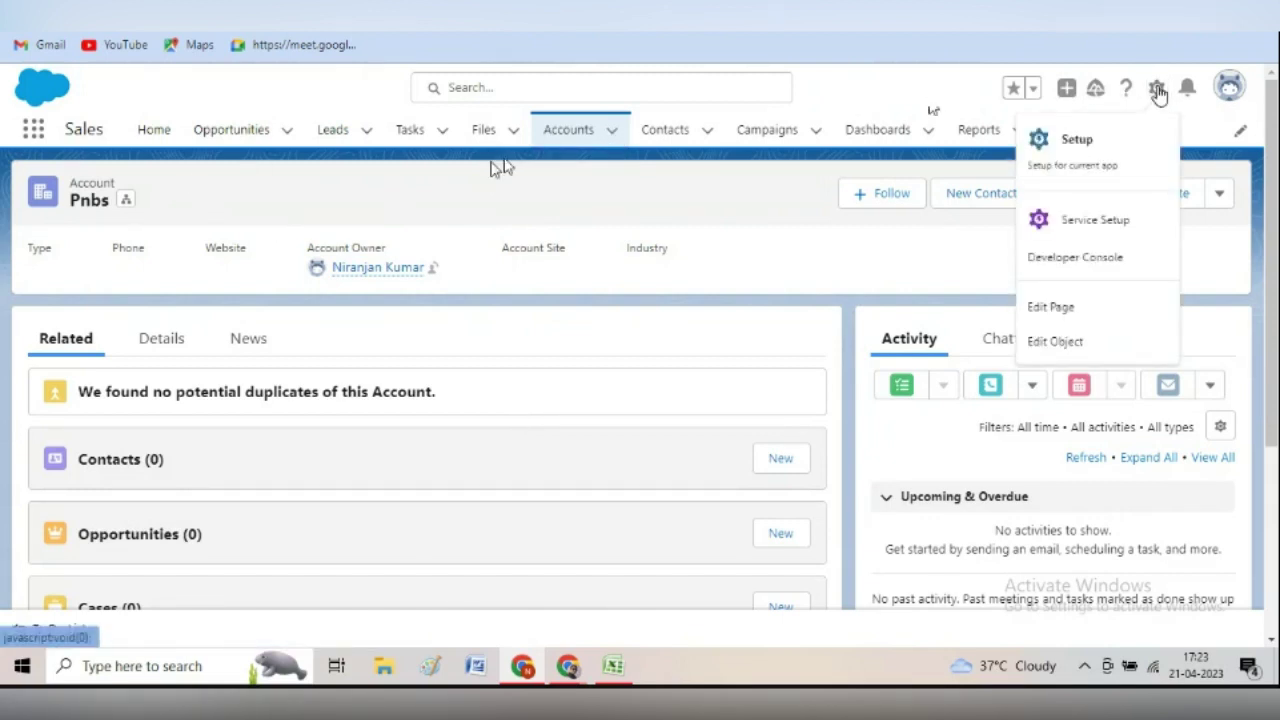
pyautogui.click(1072, 150)
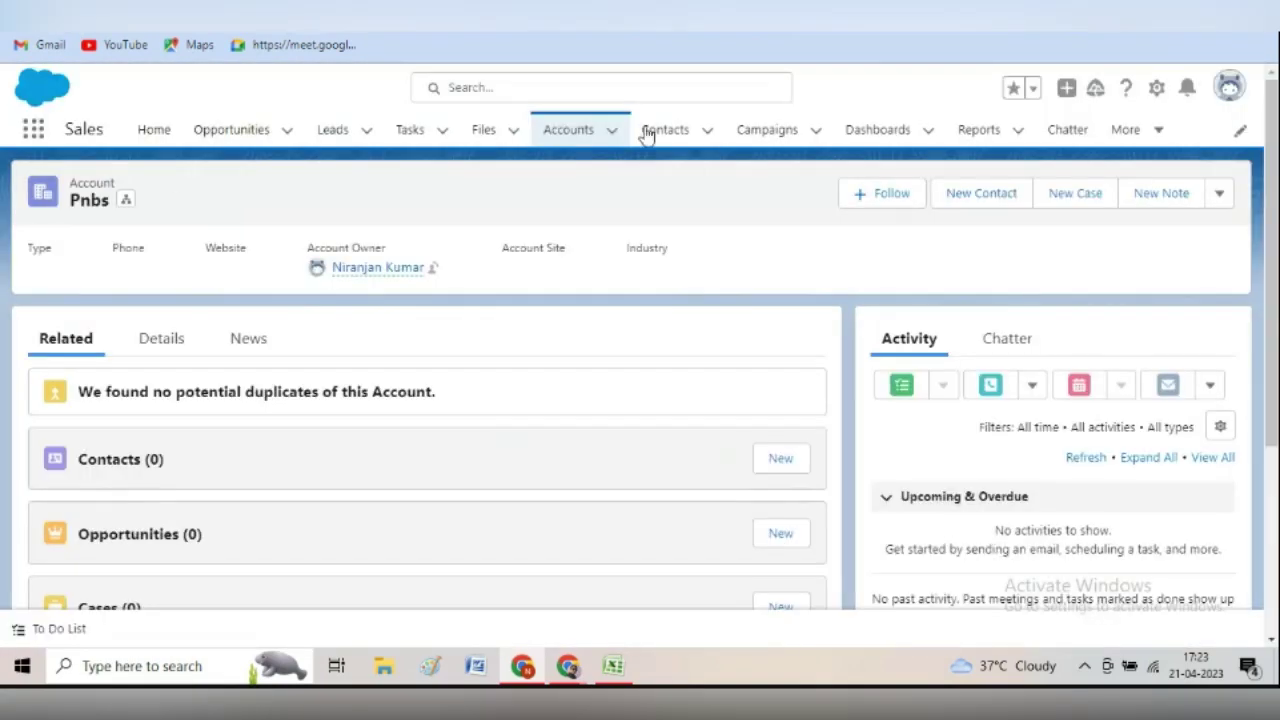
pyautogui.click(570, 133)
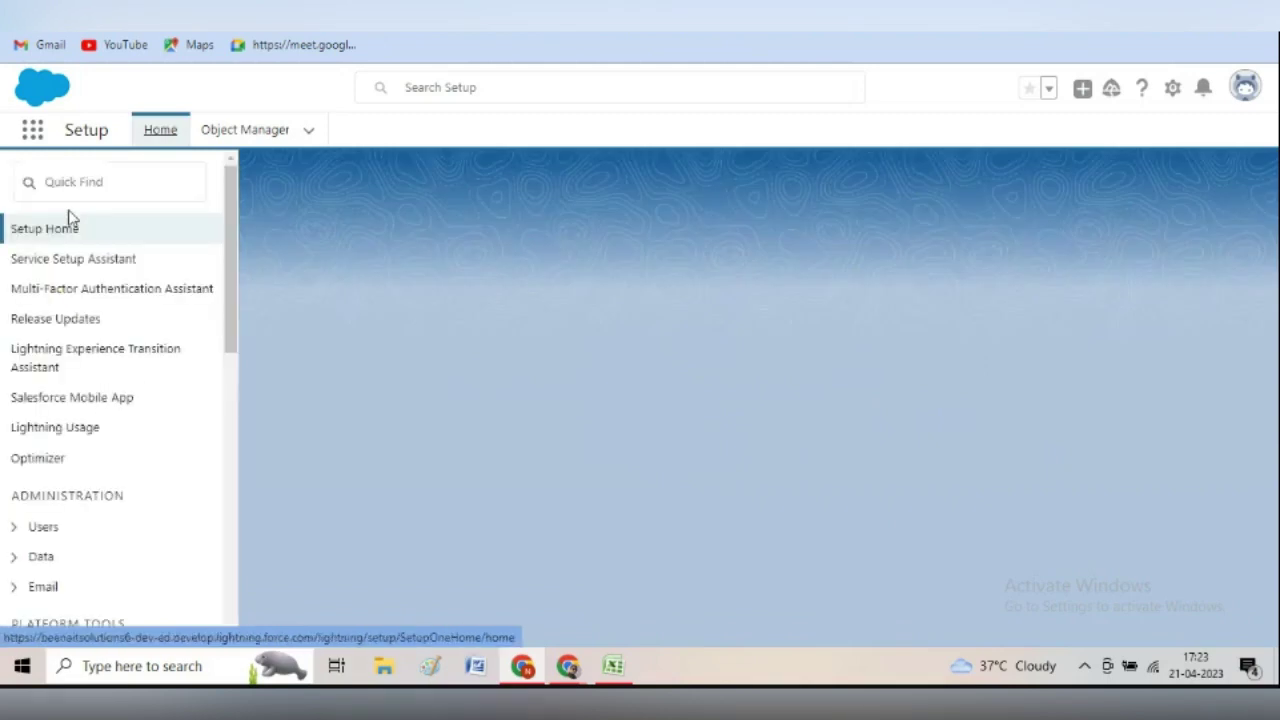
# Search Setup for "process bui" and open the Process Builder page
pyautogui.click(72, 181)
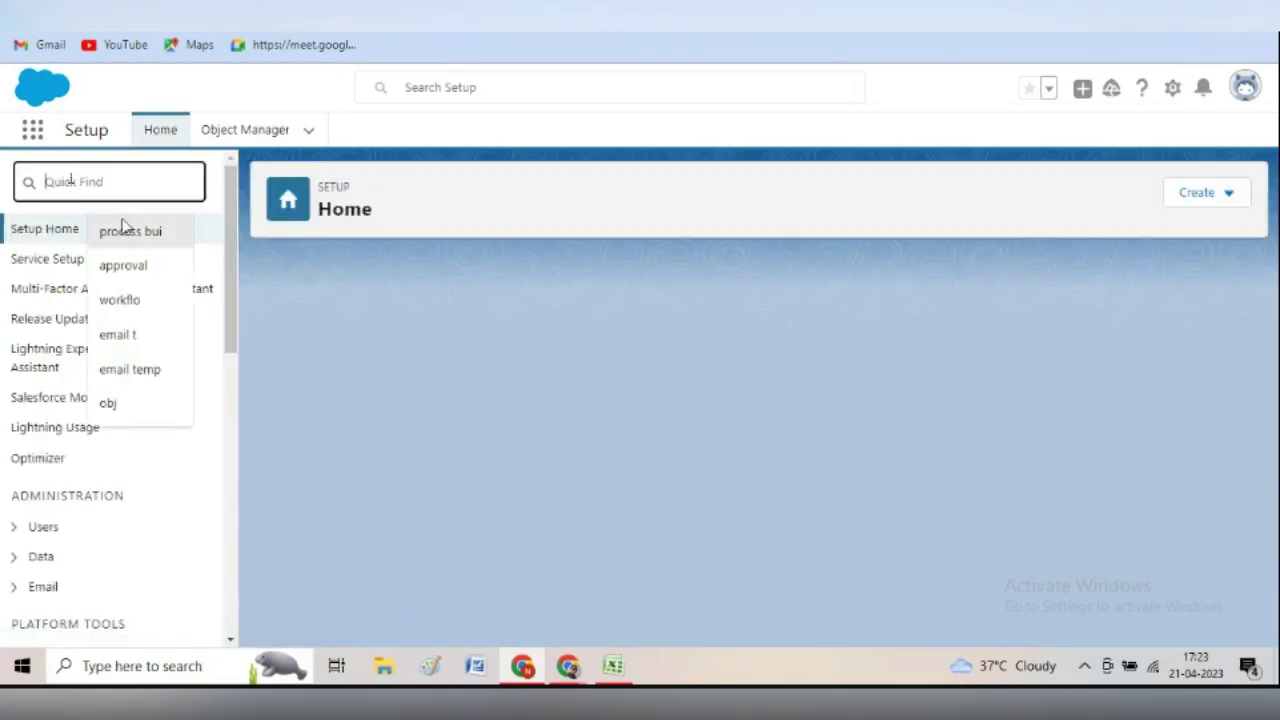
pyautogui.write('process bu')
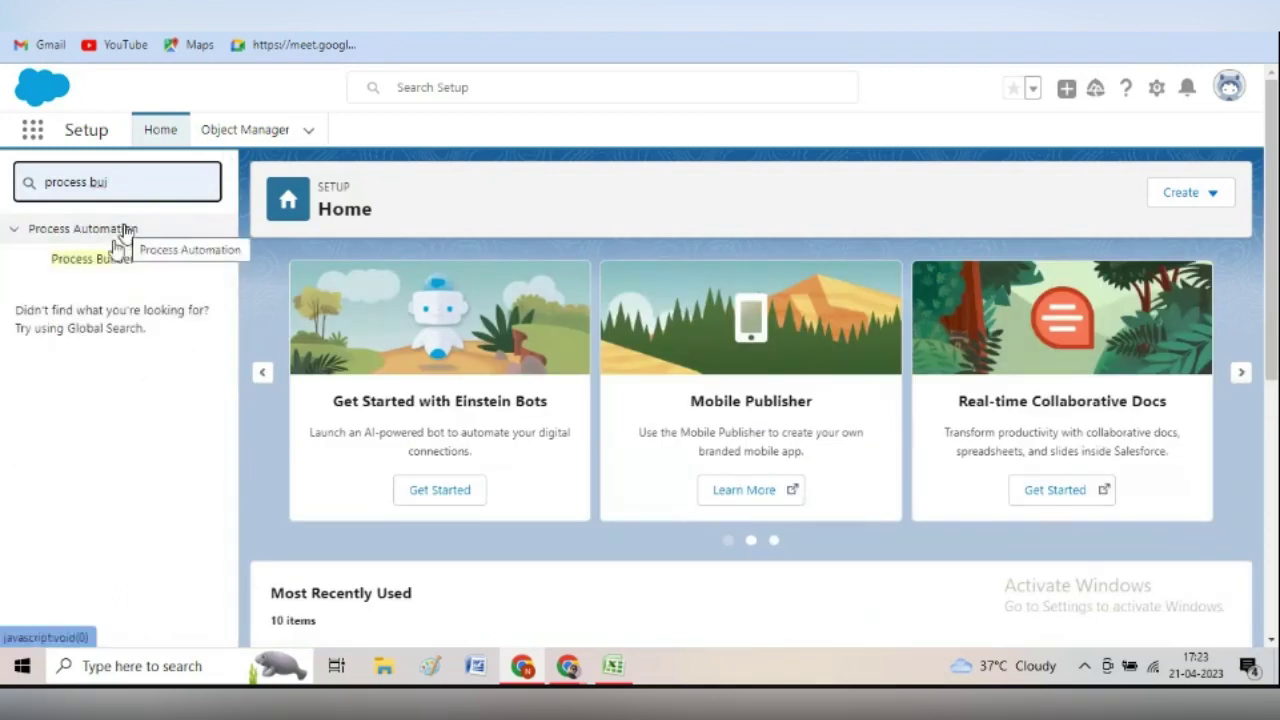
pyautogui.write('i')
pyautogui.click(105, 259)
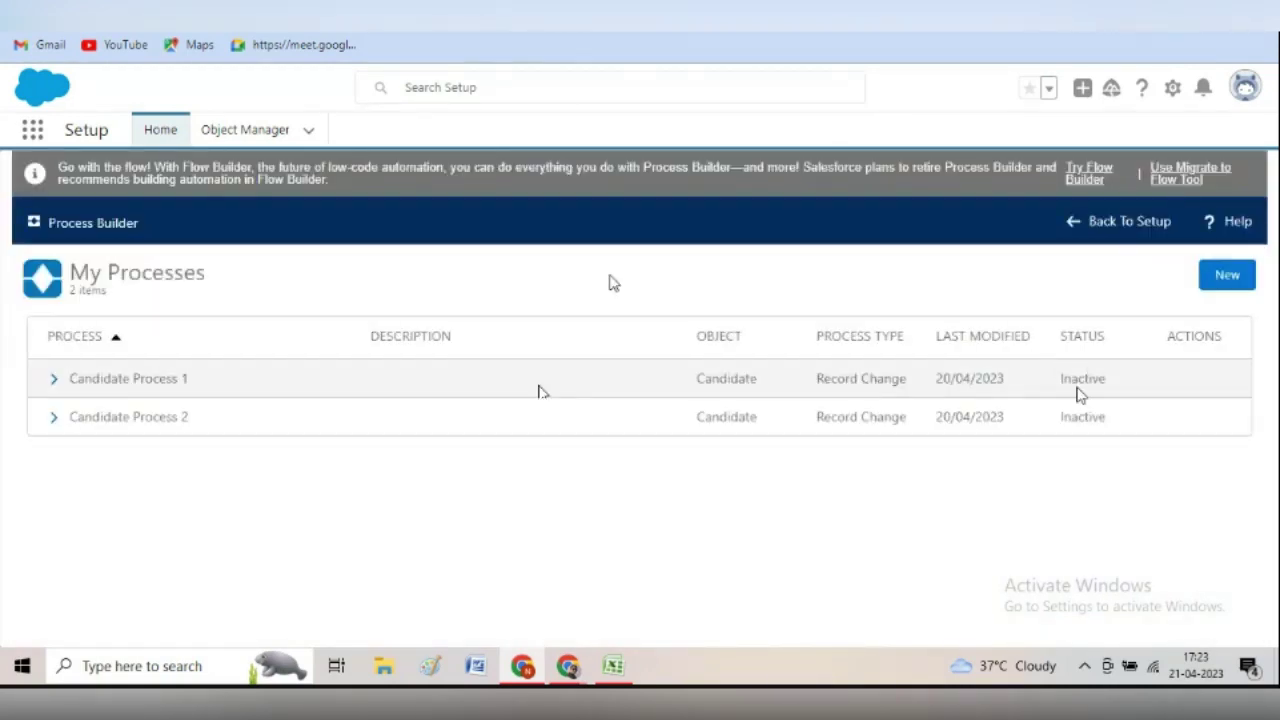
# Begin a new process, continuing in Process Builder rather than Flow Builder, and name it "Account Process"
pyautogui.click(1228, 277)
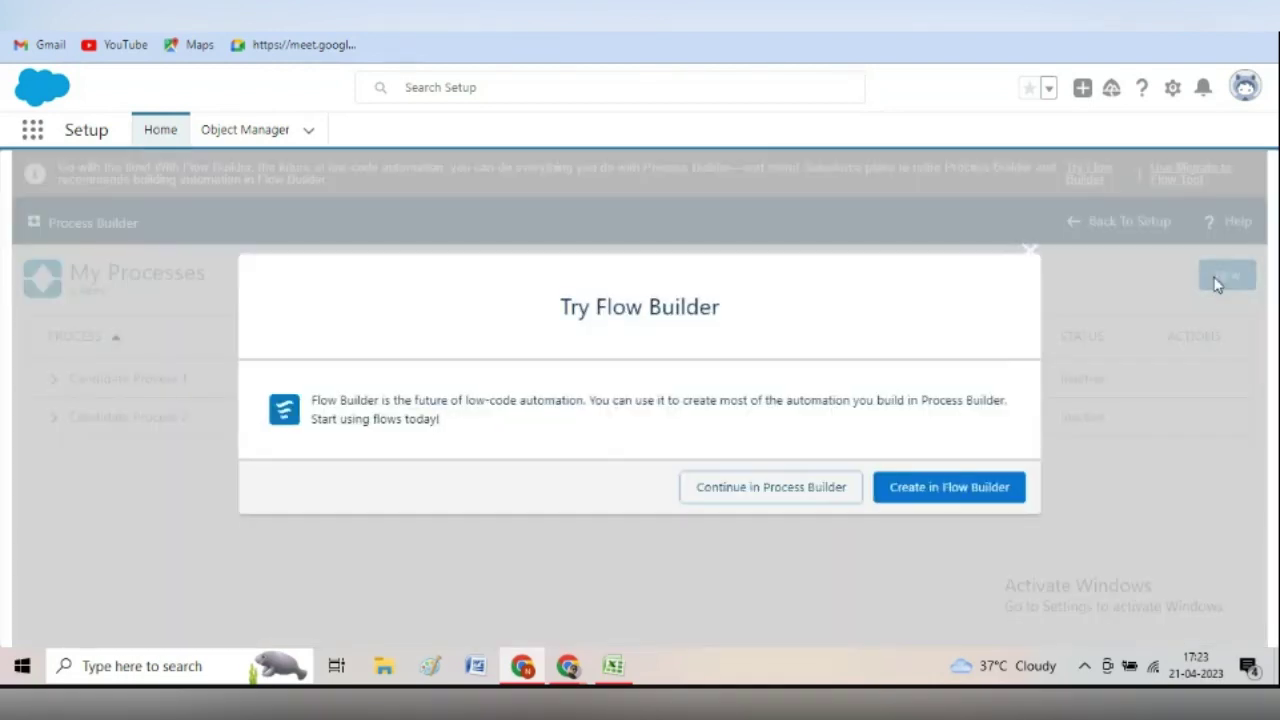
pyautogui.click(797, 492)
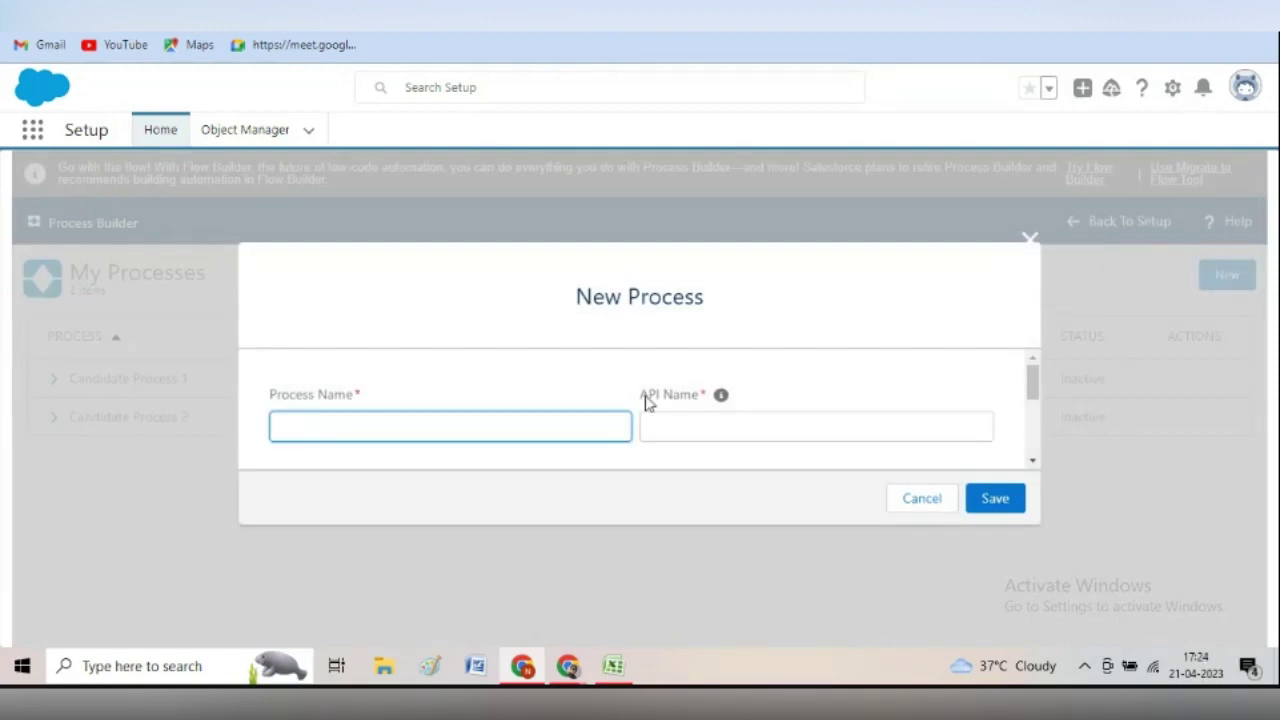
pyautogui.click(445, 432)
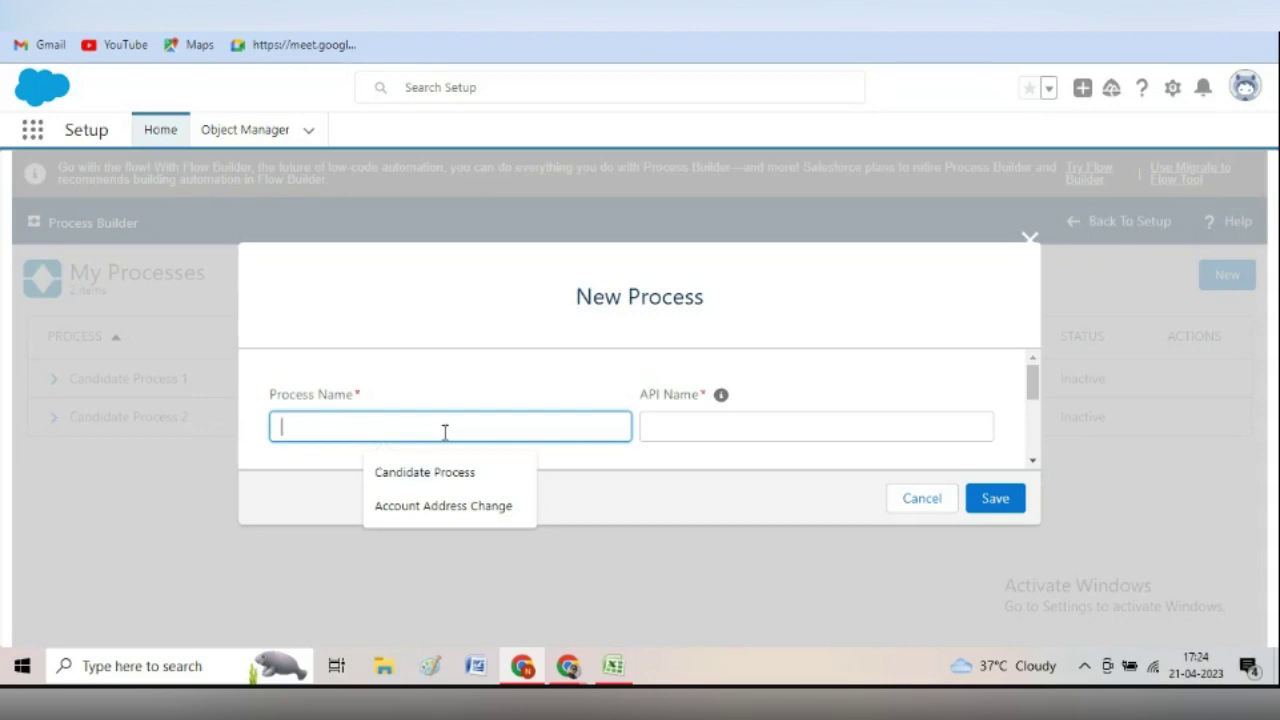
pyautogui.write('A')
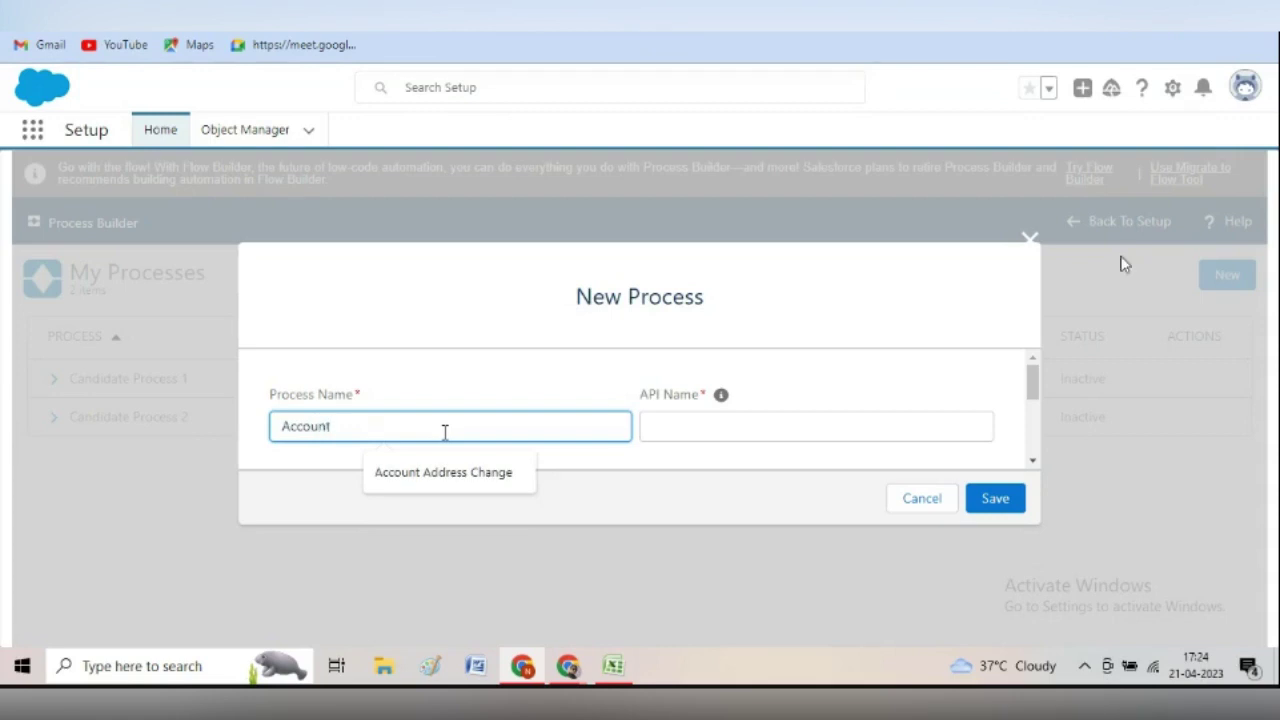
pyautogui.write('ccount Process')
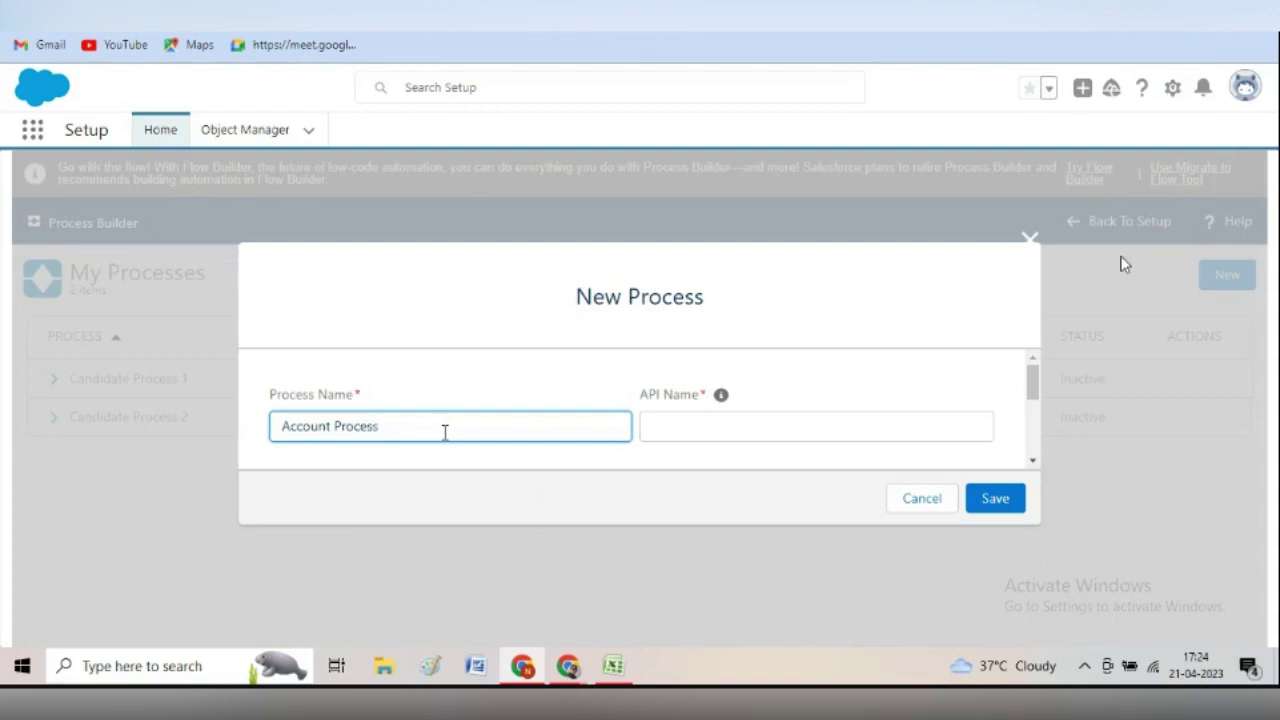
pyautogui.press('Tab')
pyautogui.press('Tab')
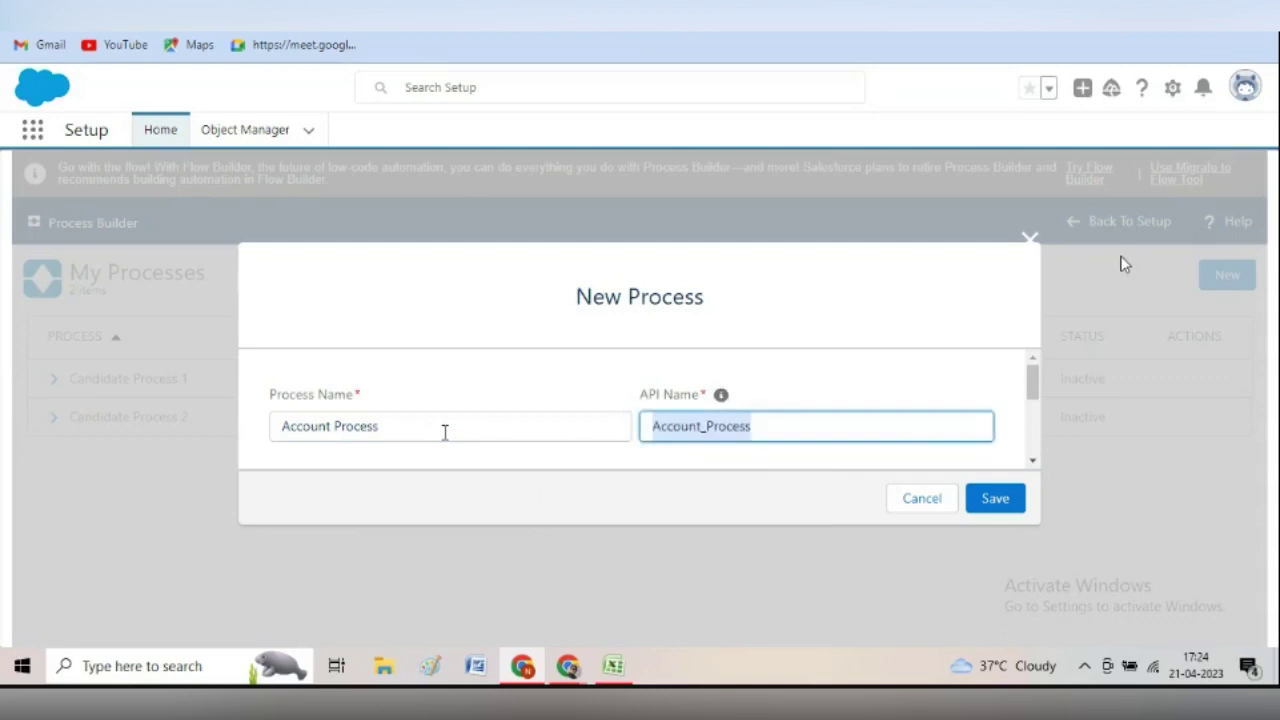
# Set the new process to start when "A record changes" and save it
pyautogui.click(1033, 462)
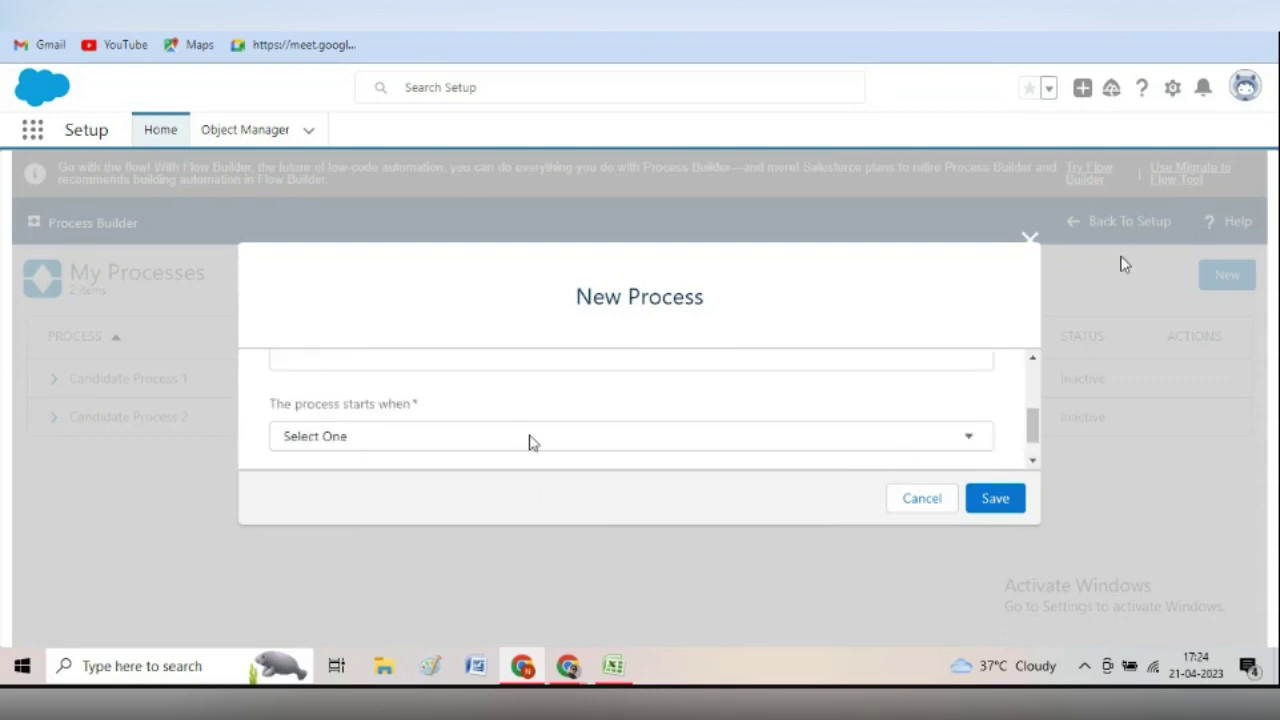
pyautogui.click(529, 438)
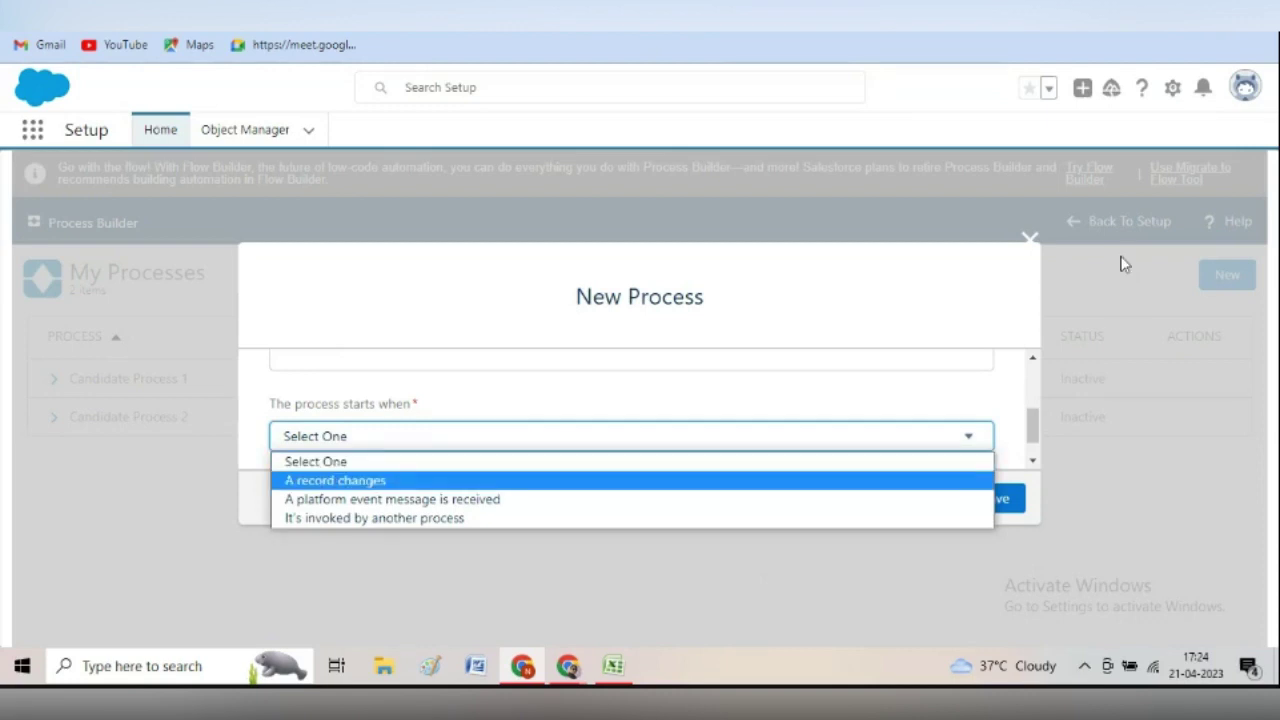
pyautogui.click(478, 481)
pyautogui.click(1033, 463)
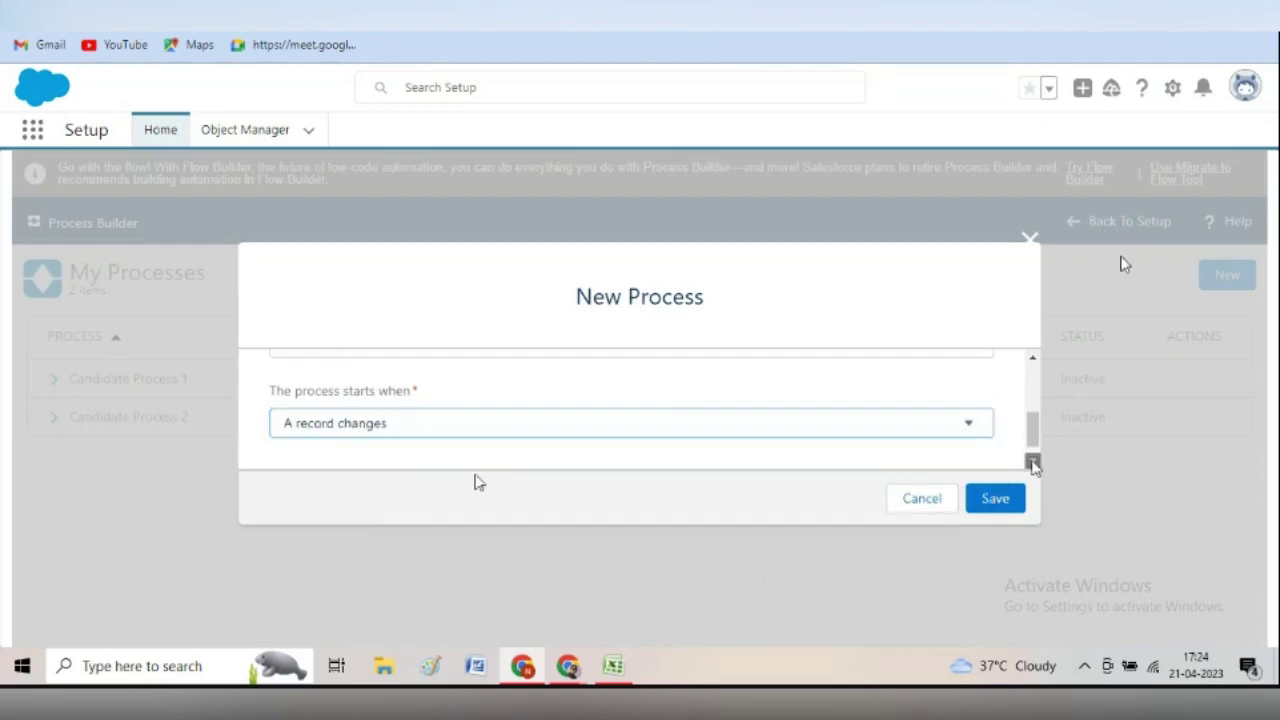
pyautogui.click(990, 502)
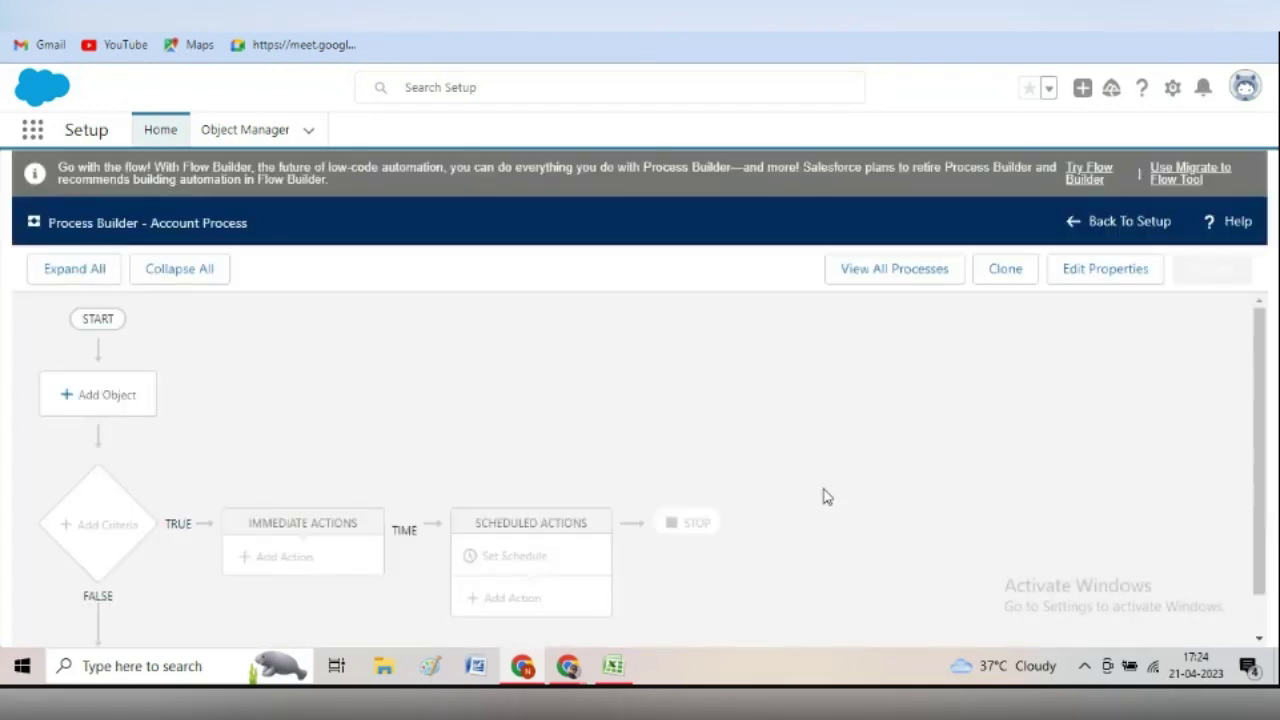
# Add the Account object to the process, starting only when a record is created, and save it
pyautogui.click(95, 399)
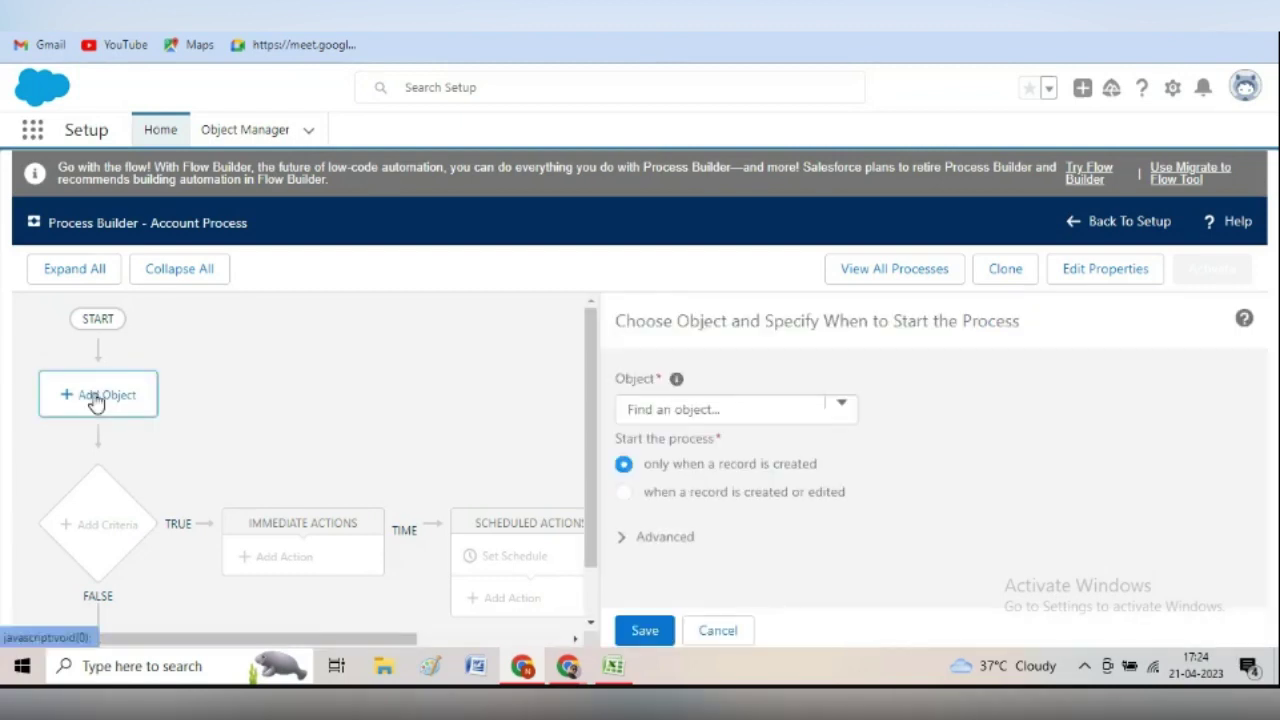
pyautogui.click(656, 411)
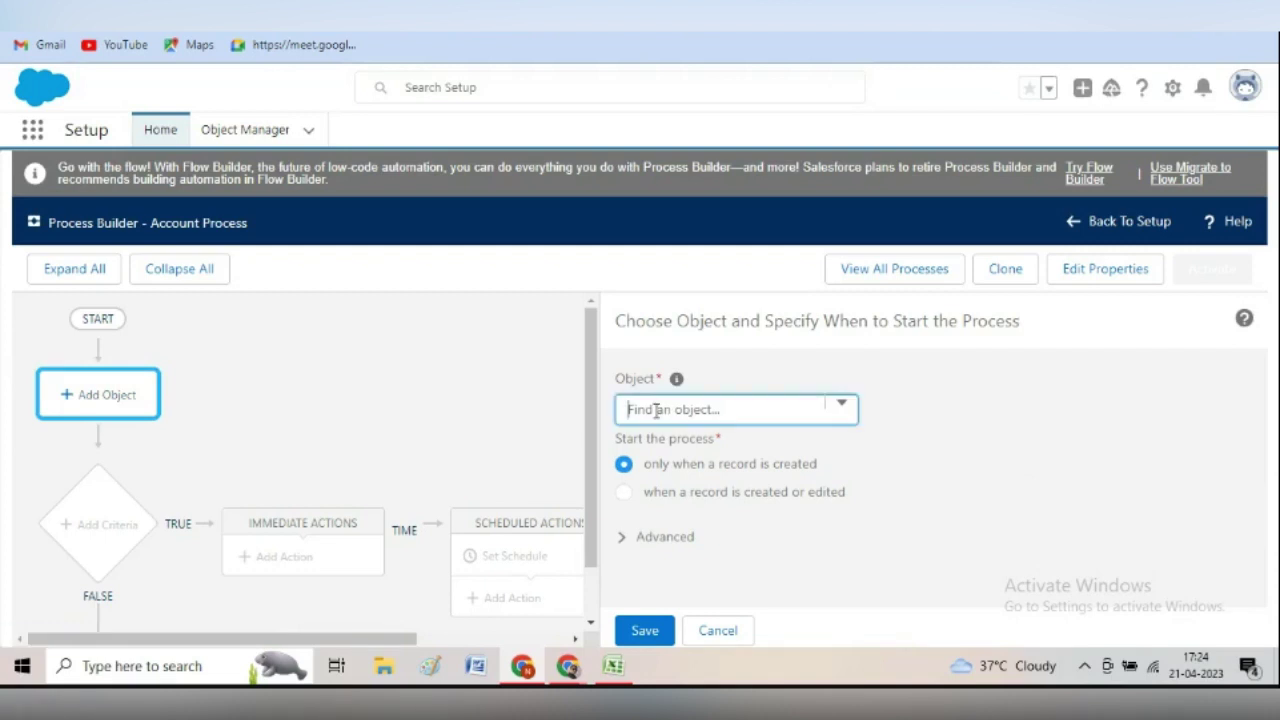
pyautogui.click(656, 411)
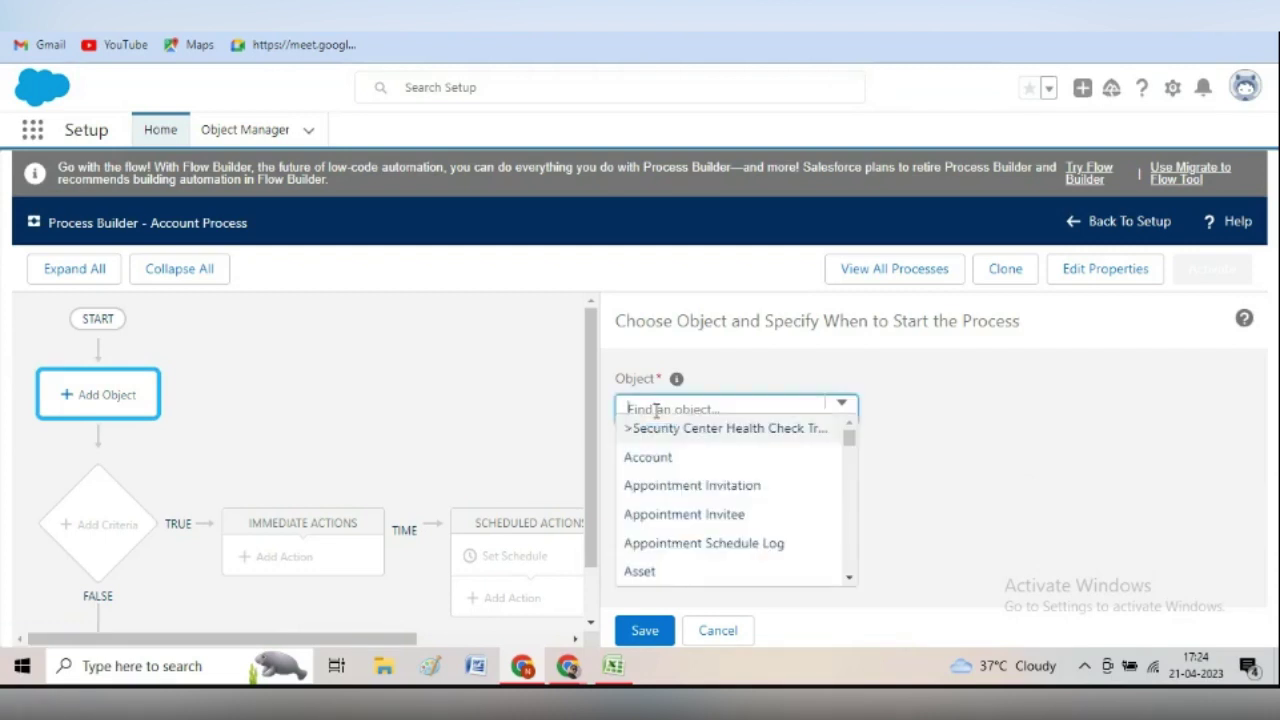
pyautogui.click(660, 458)
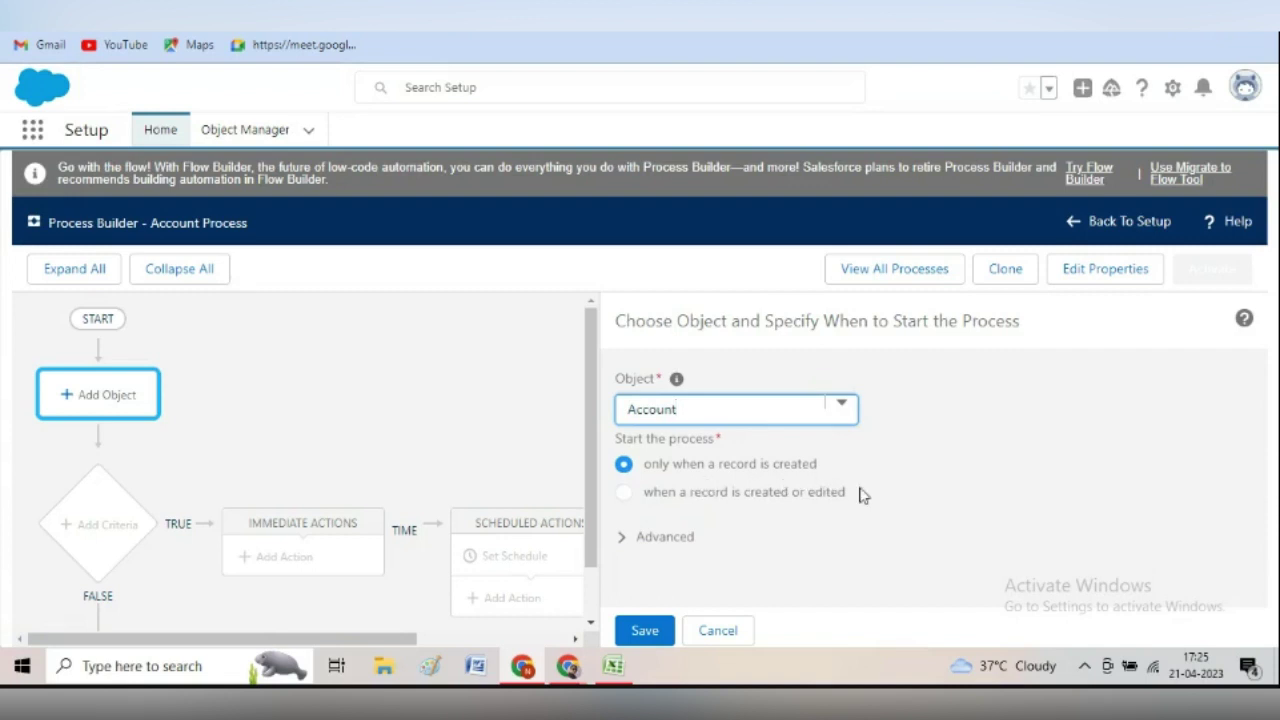
pyautogui.click(648, 632)
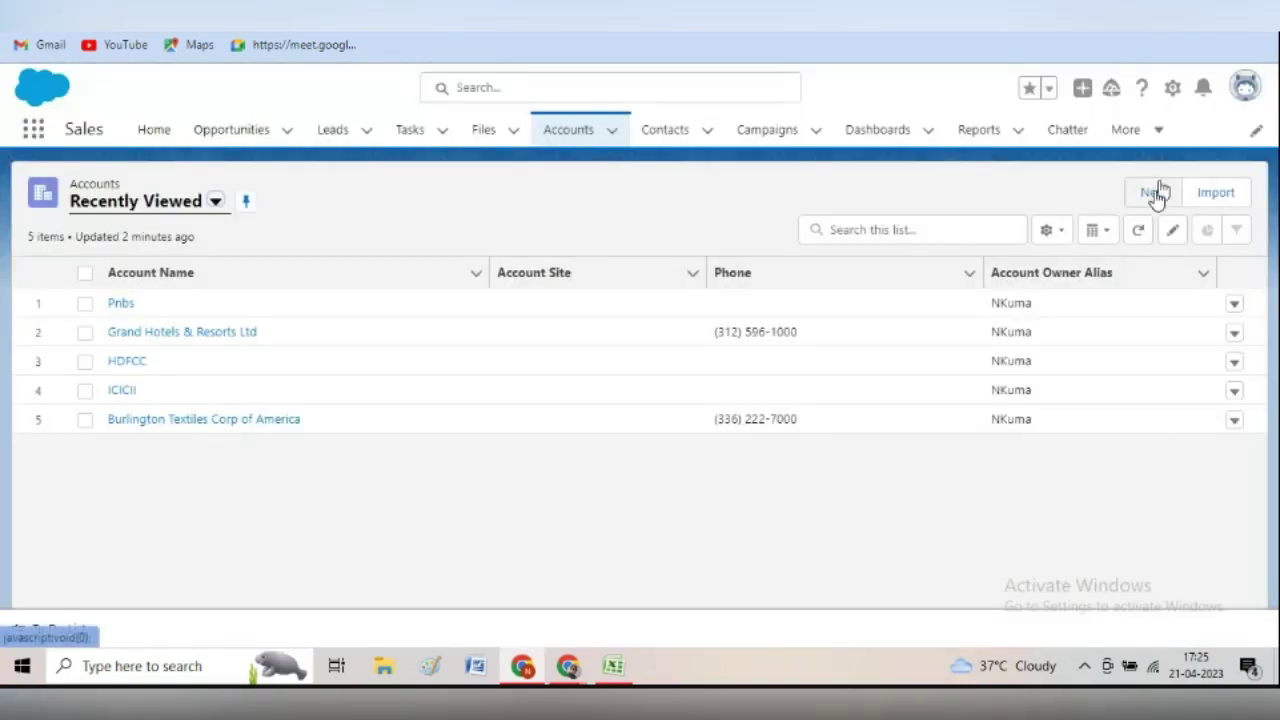
# Open a new account form, examine the Type and Rating picklist options, and close the form without saving
pyautogui.click(1155, 193)
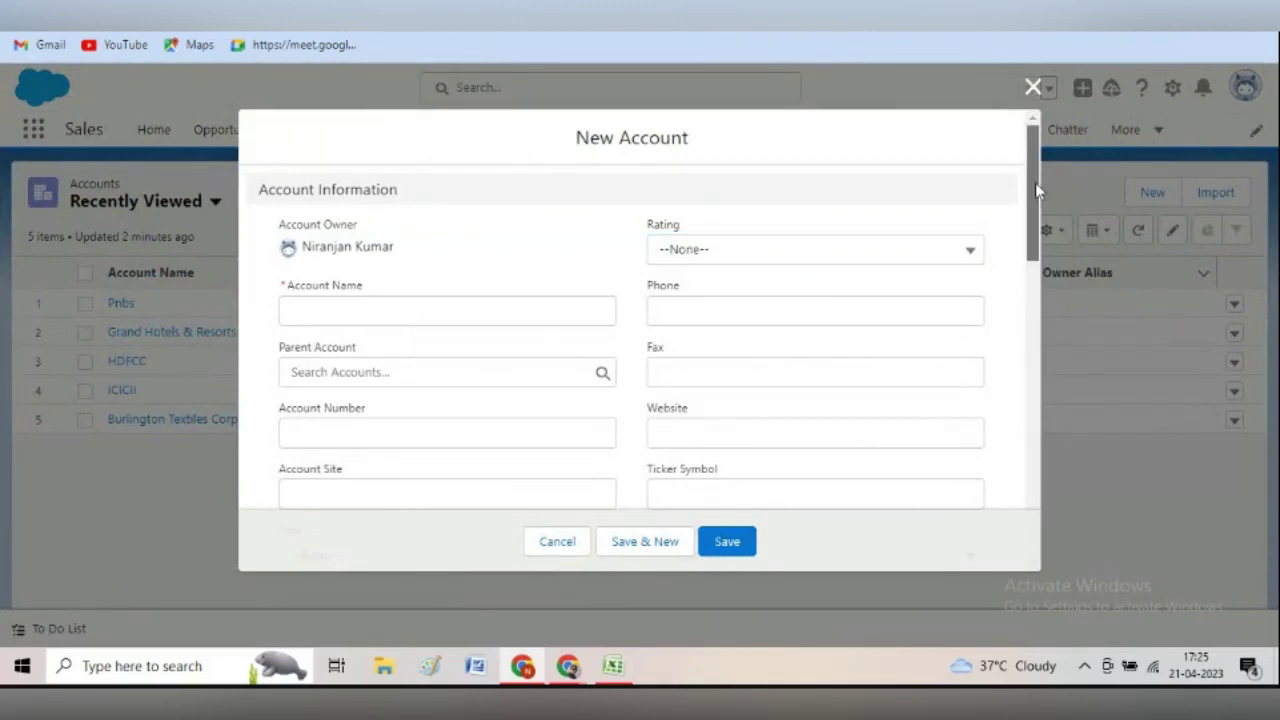
pyautogui.moveTo(1035, 182); pyautogui.dragTo(1050, 244)
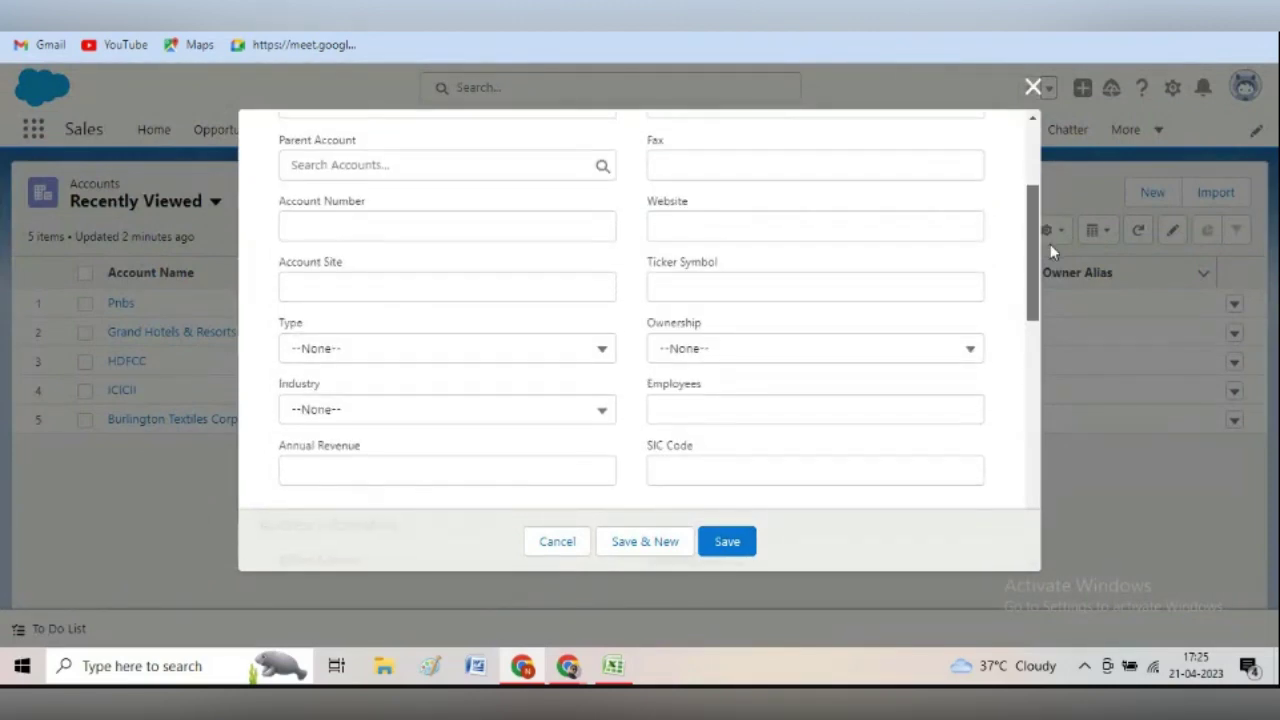
pyautogui.click(547, 351)
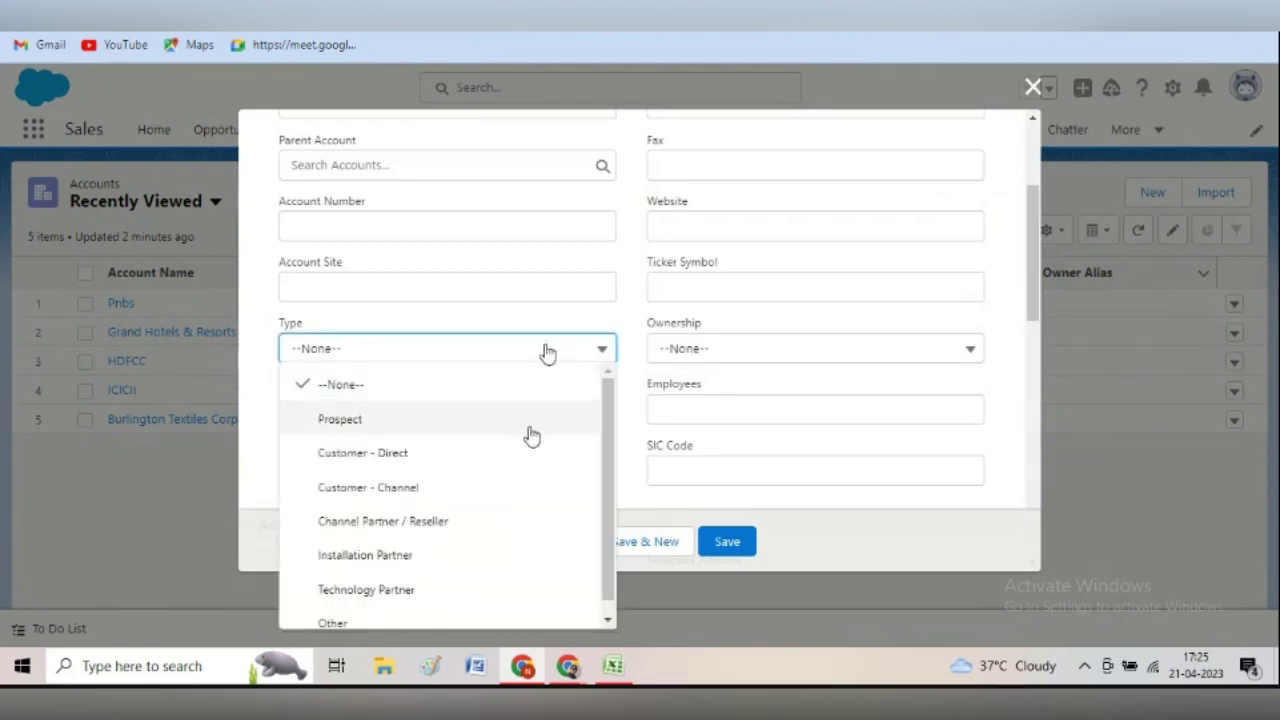
pyautogui.click(553, 323)
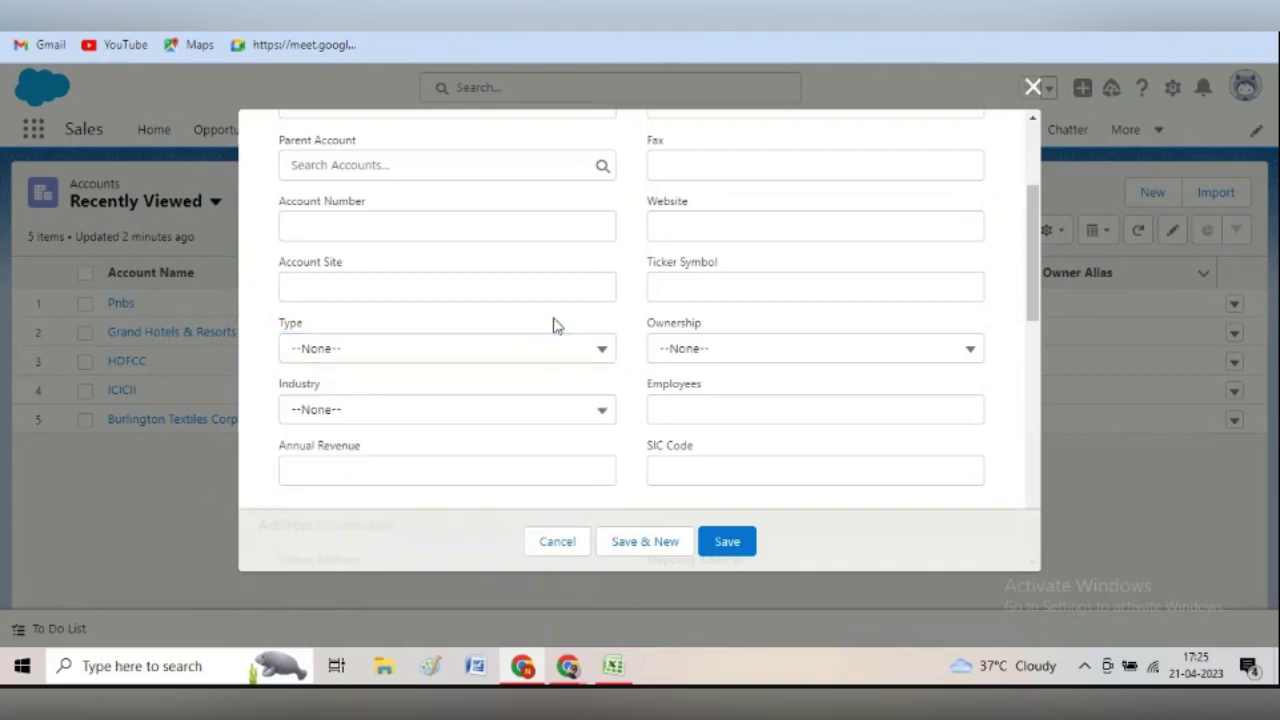
pyautogui.moveTo(1036, 308); pyautogui.dragTo(1052, 227)
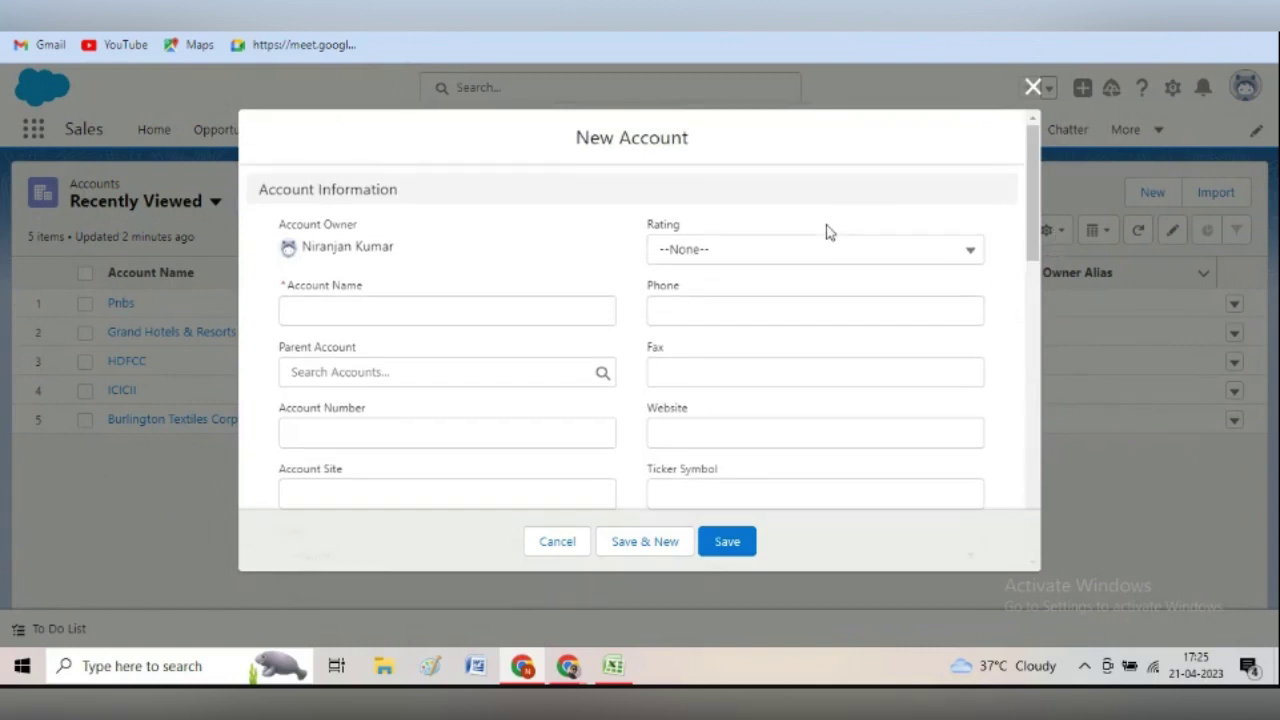
pyautogui.click(870, 259)
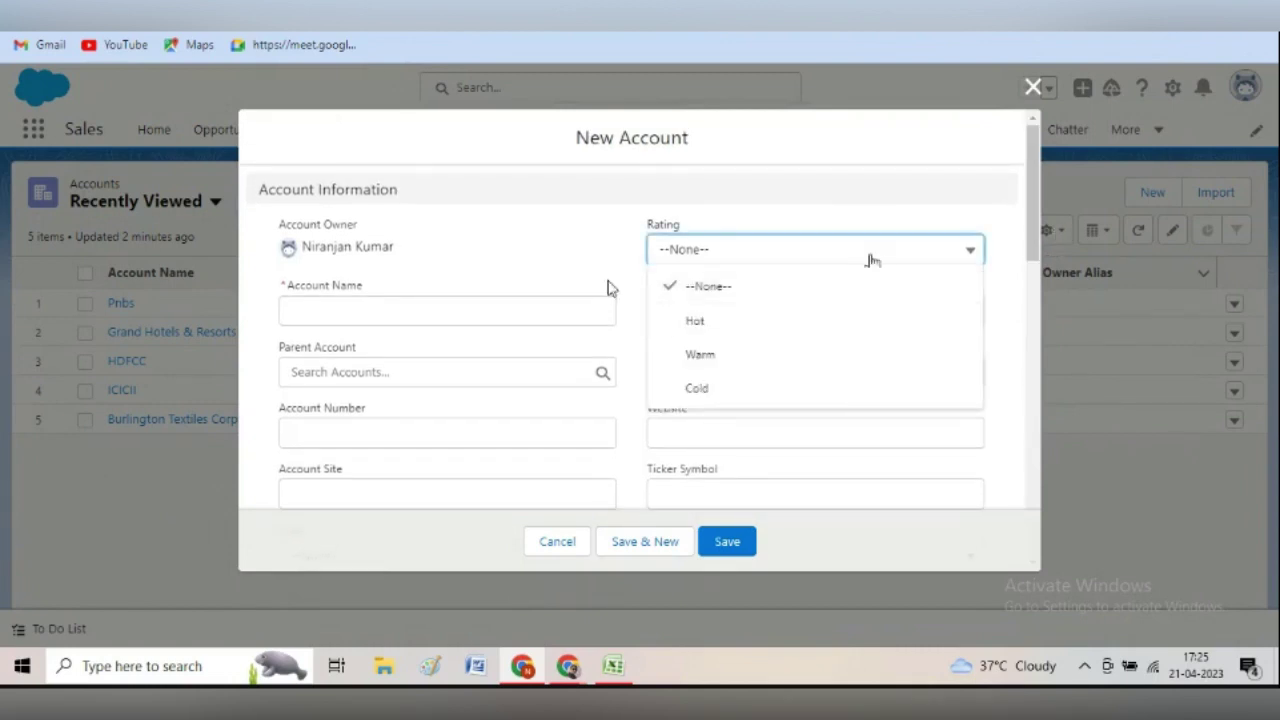
pyautogui.click(536, 220)
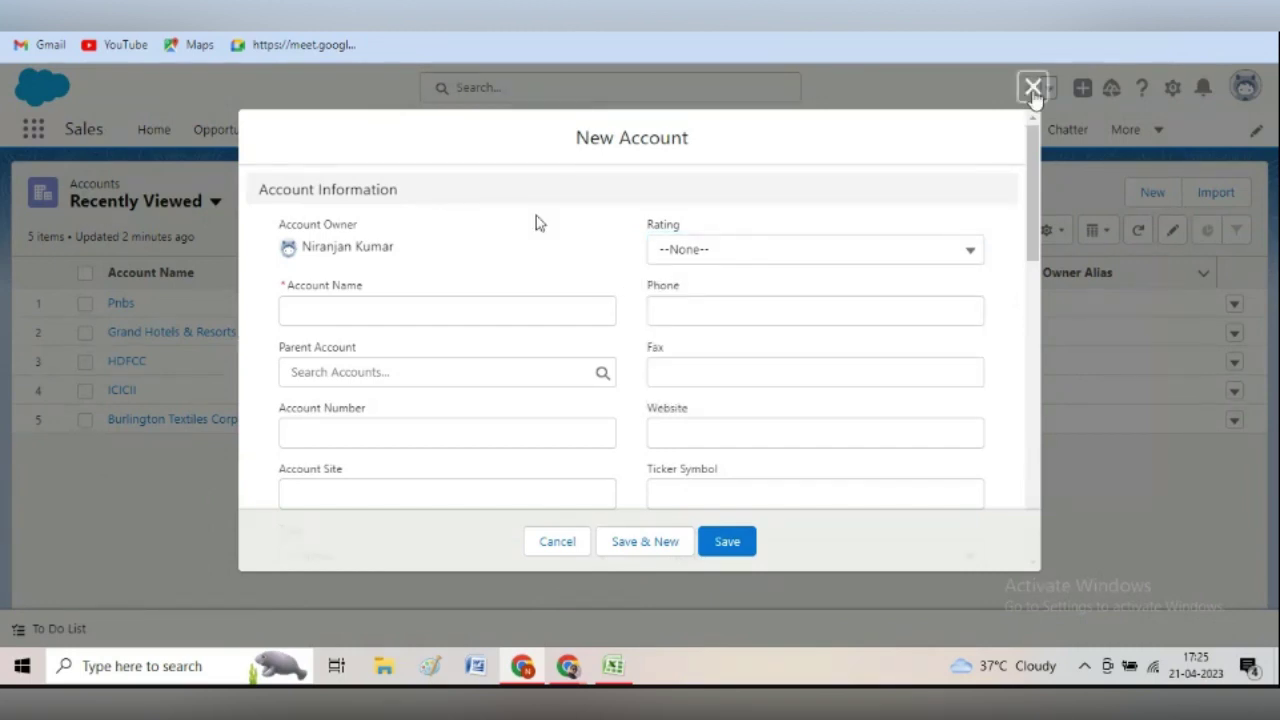
pyautogui.click(1034, 86)
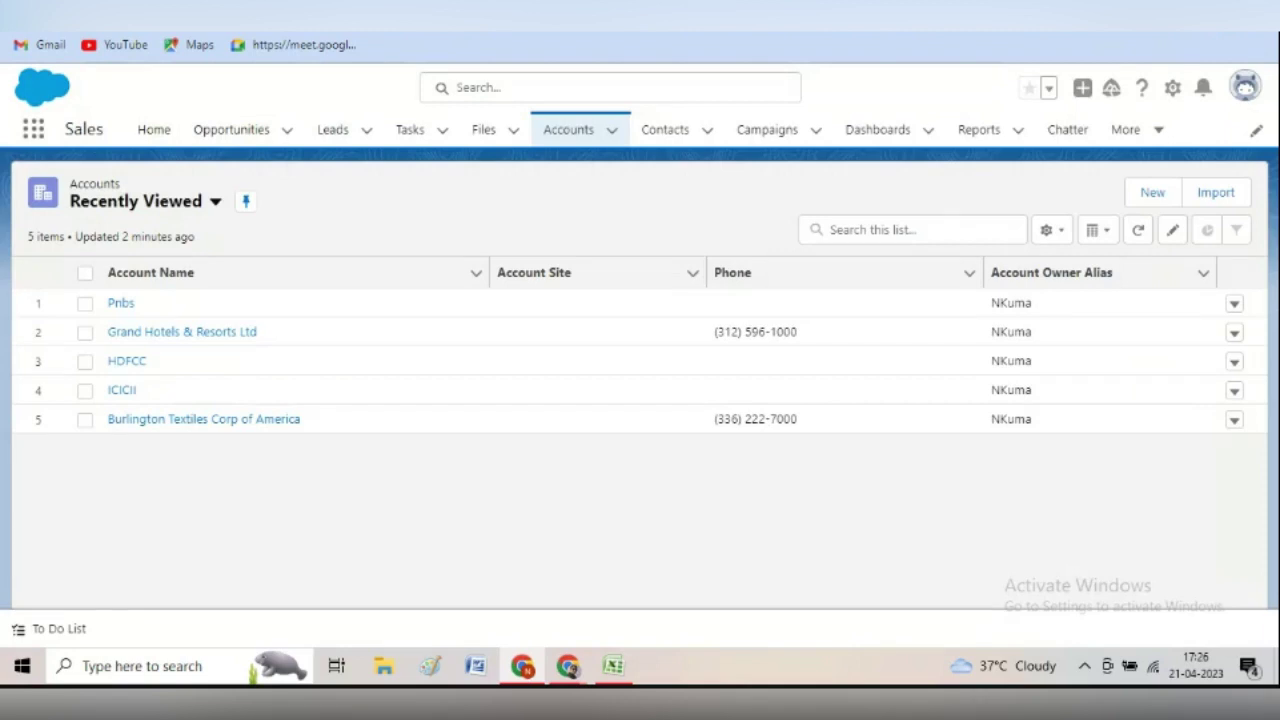
# Switch to the Excel notes and enter the heading "Criteria" in cell A28 of the Process Builder sheet
pyautogui.click(613, 667)
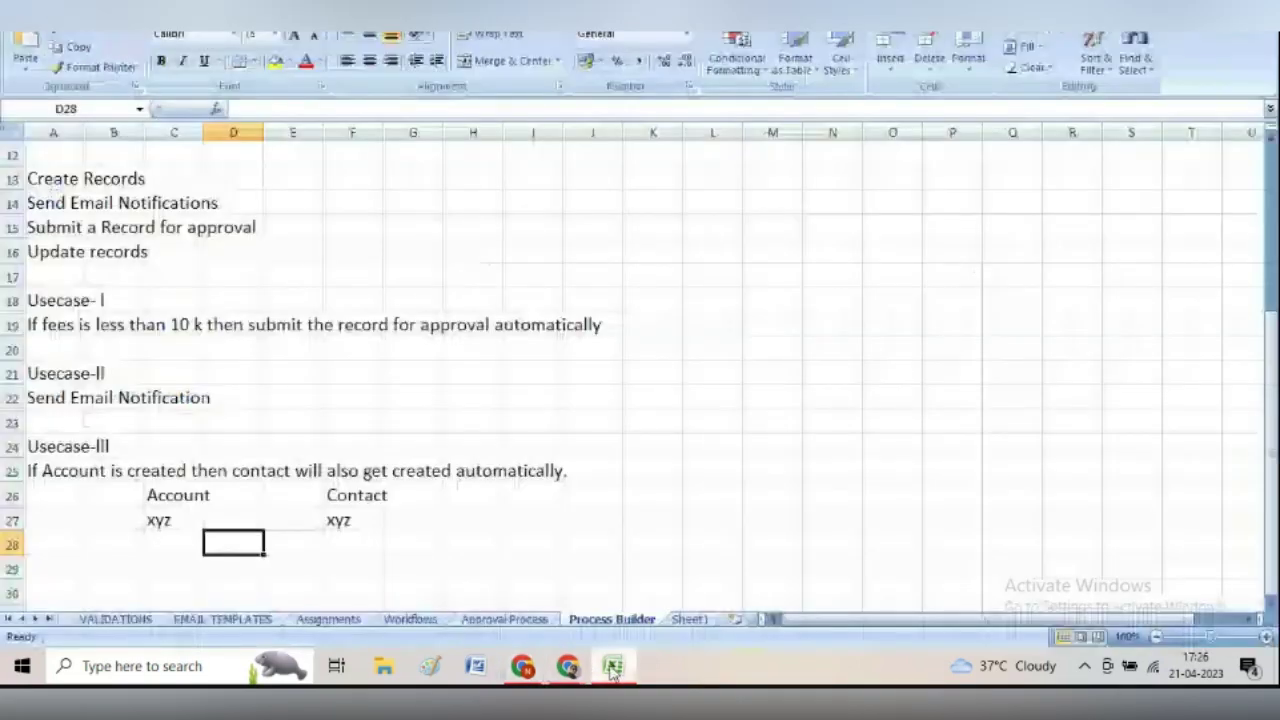
pyautogui.click(57, 543)
pyautogui.write('cR')
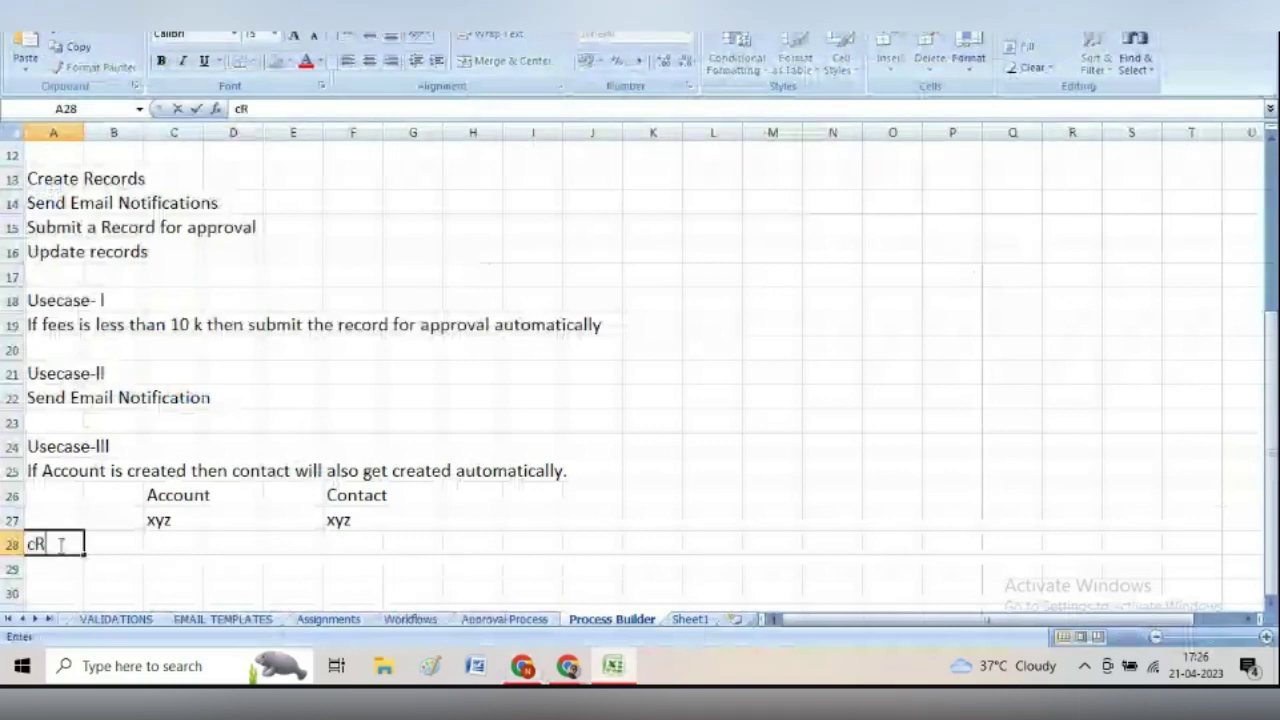
pyautogui.write('ITERIA')
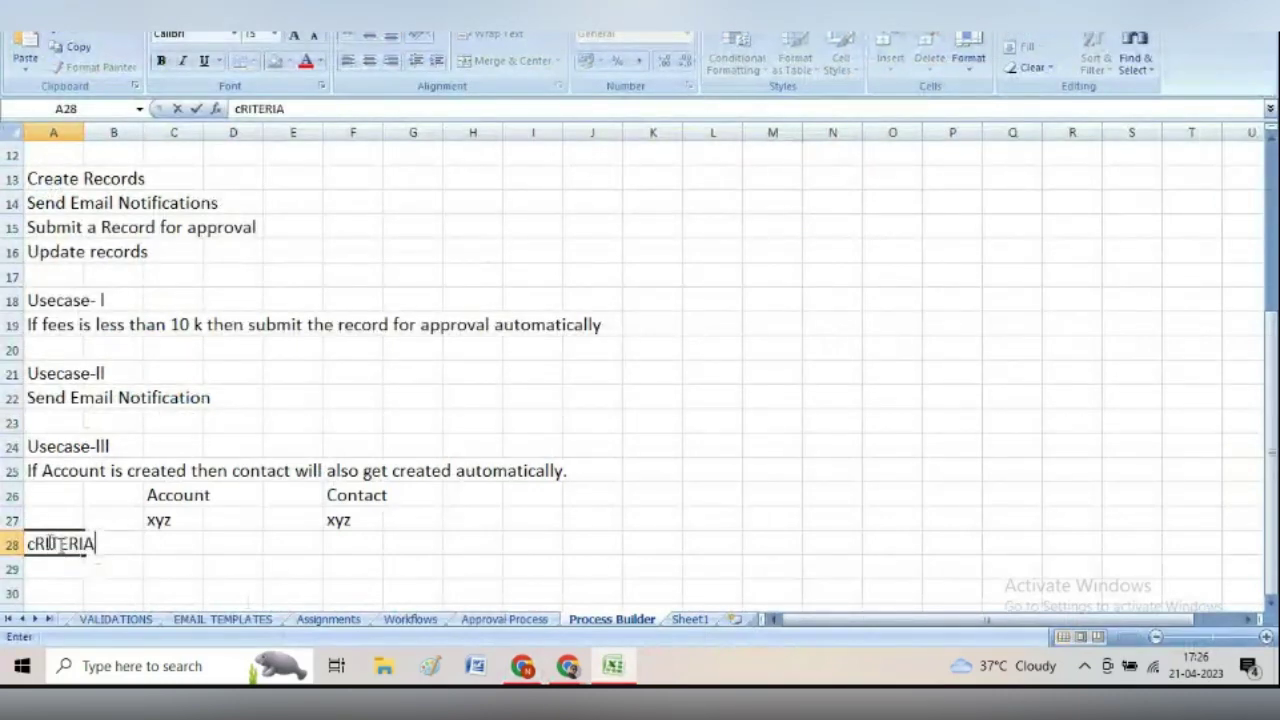
pyautogui.press('BackSpace')
pyautogui.press('BackSpace')
pyautogui.press('BackSpace')
pyautogui.press('BackSpace')
pyautogui.press('BackSpace')
pyautogui.press('BackSpace')
pyautogui.press('BackSpace')
pyautogui.press('BackSpace')
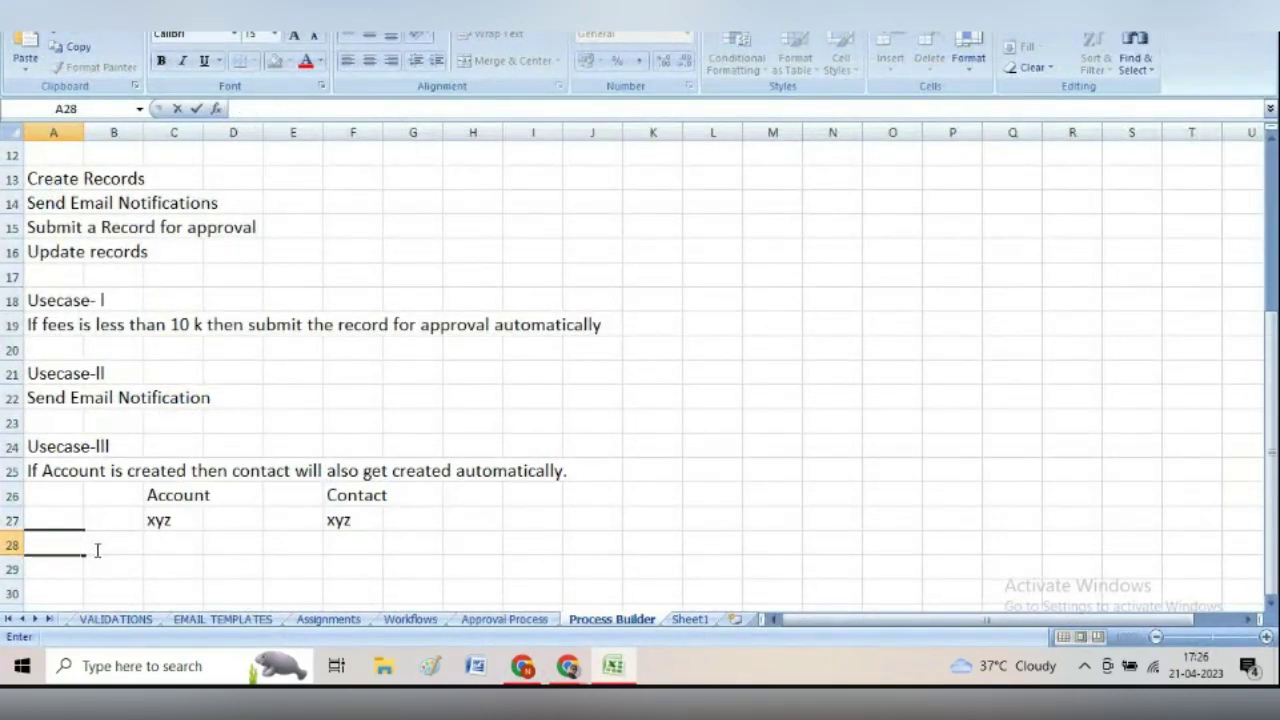
pyautogui.write('Criteria')
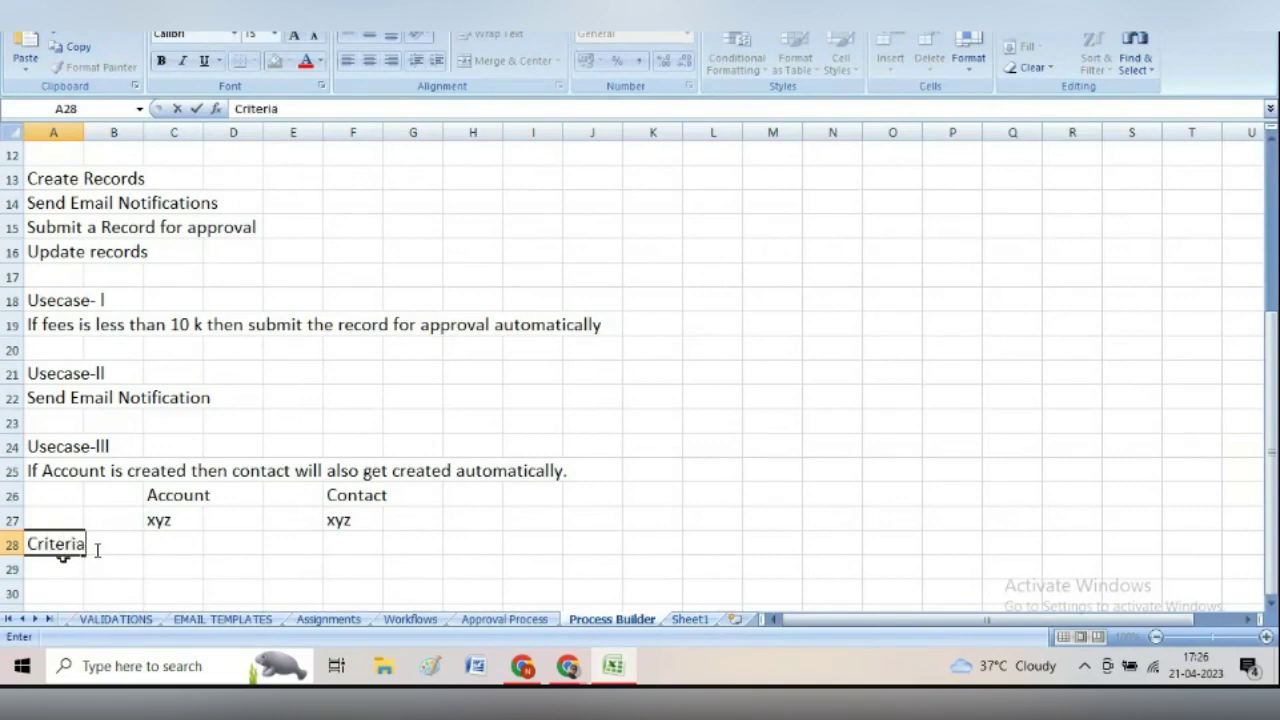
# Begin the criteria description in cell B29 with "Whenever the"
pyautogui.click(104, 570)
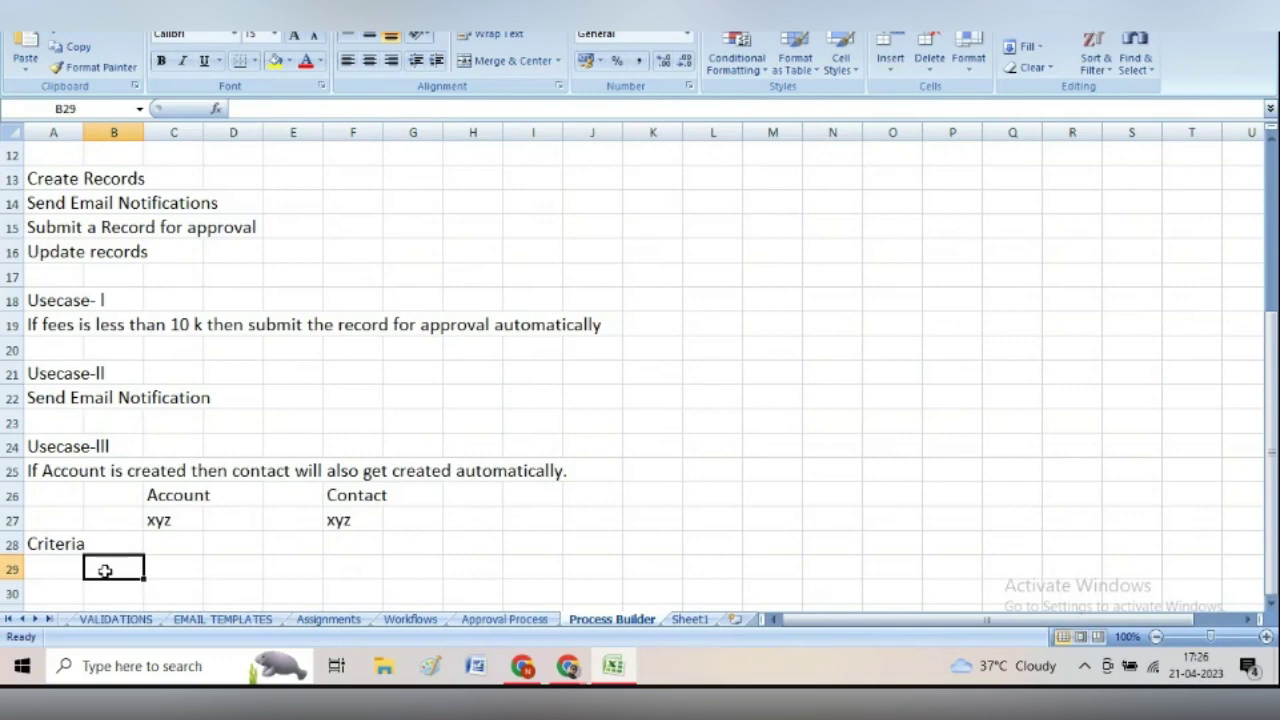
pyautogui.write('When')
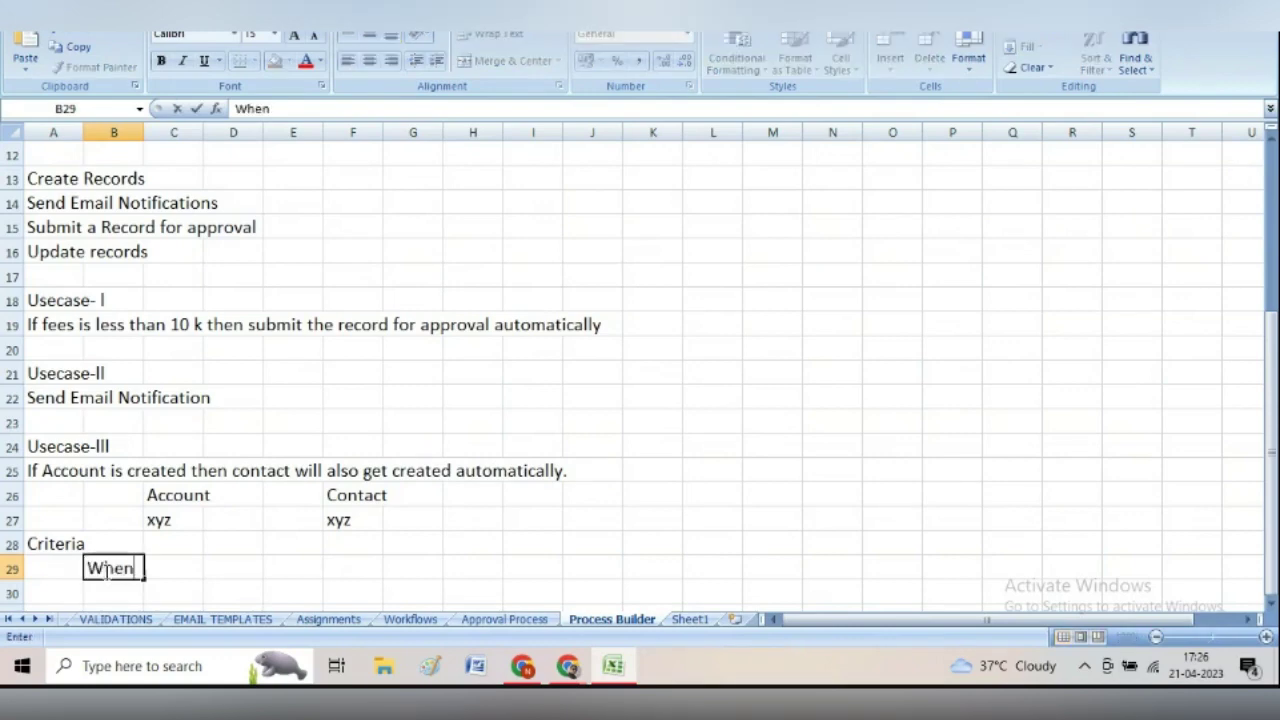
pyautogui.write('ever the')
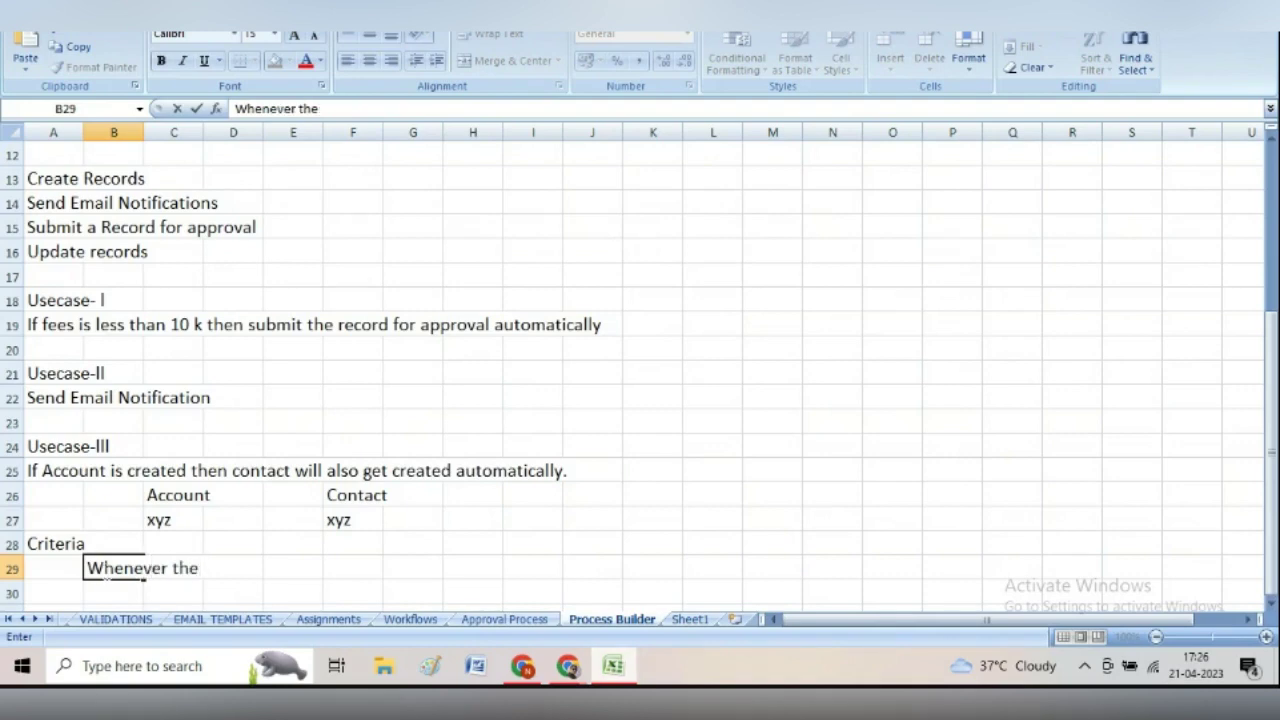
# Switch to Salesforce in Chrome, check the Rating options in a new account form, and close it without saving
pyautogui.click(568, 665)
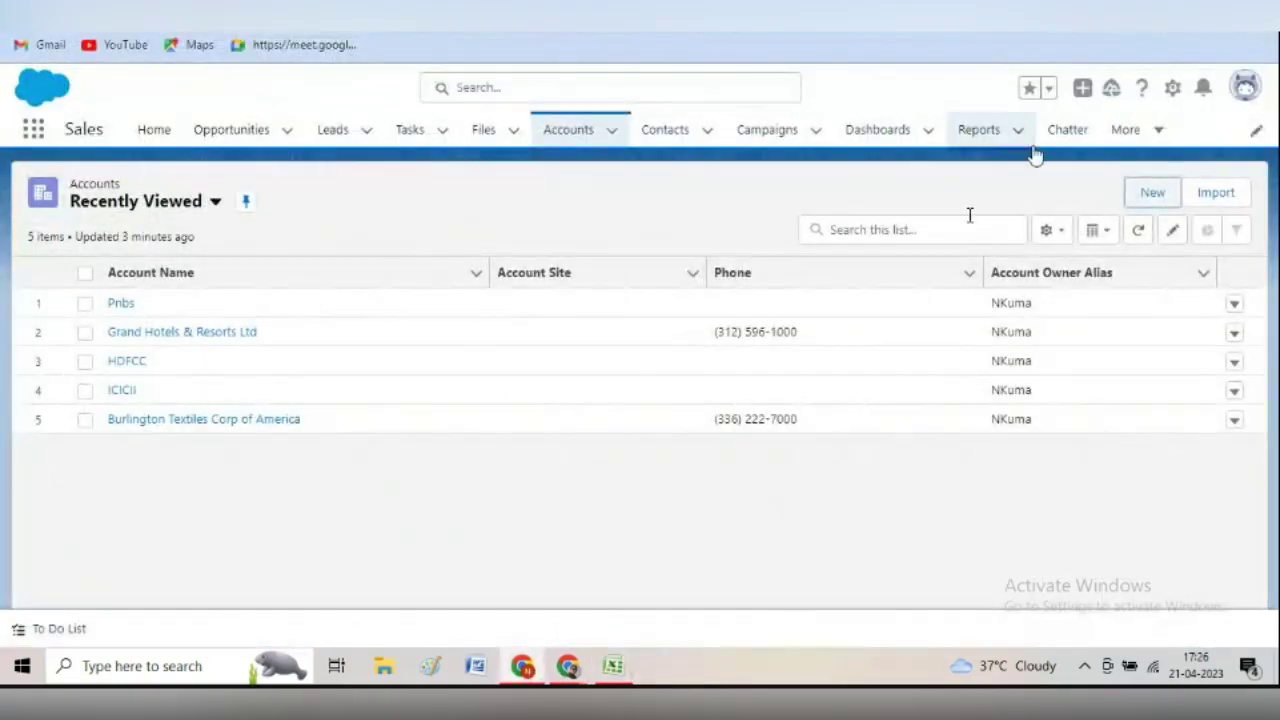
pyautogui.click(1152, 192)
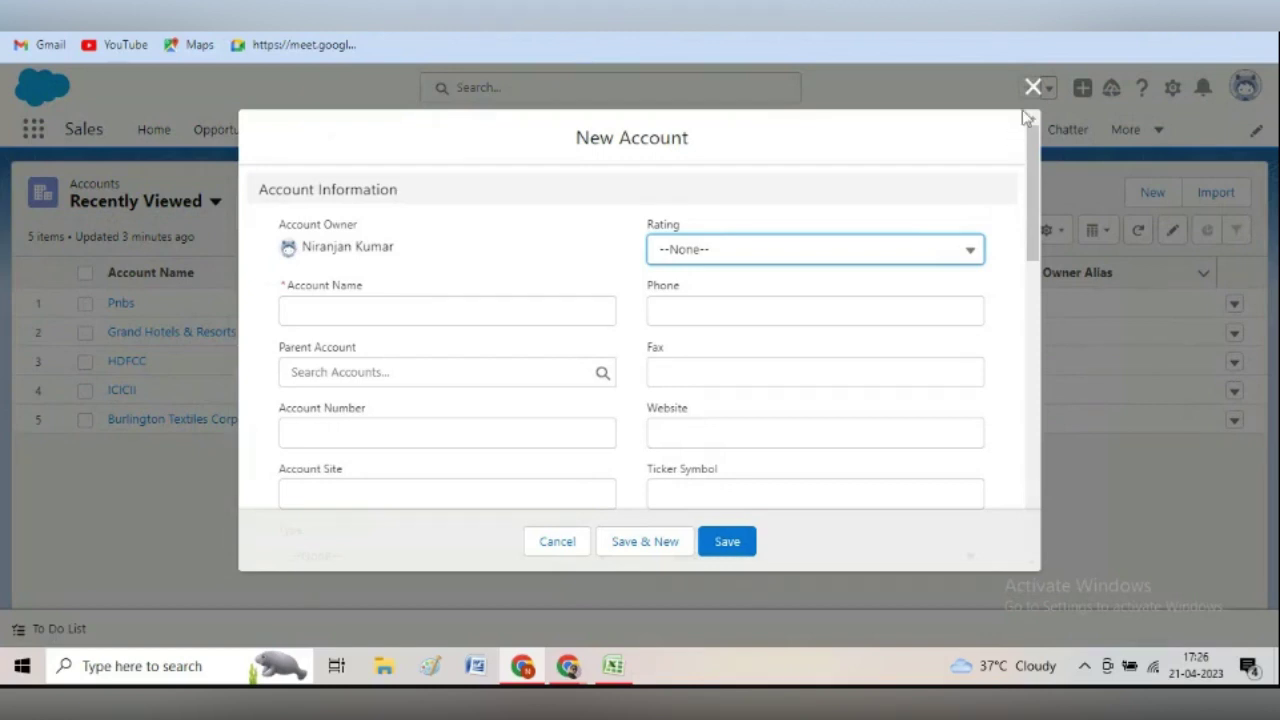
pyautogui.click(957, 260)
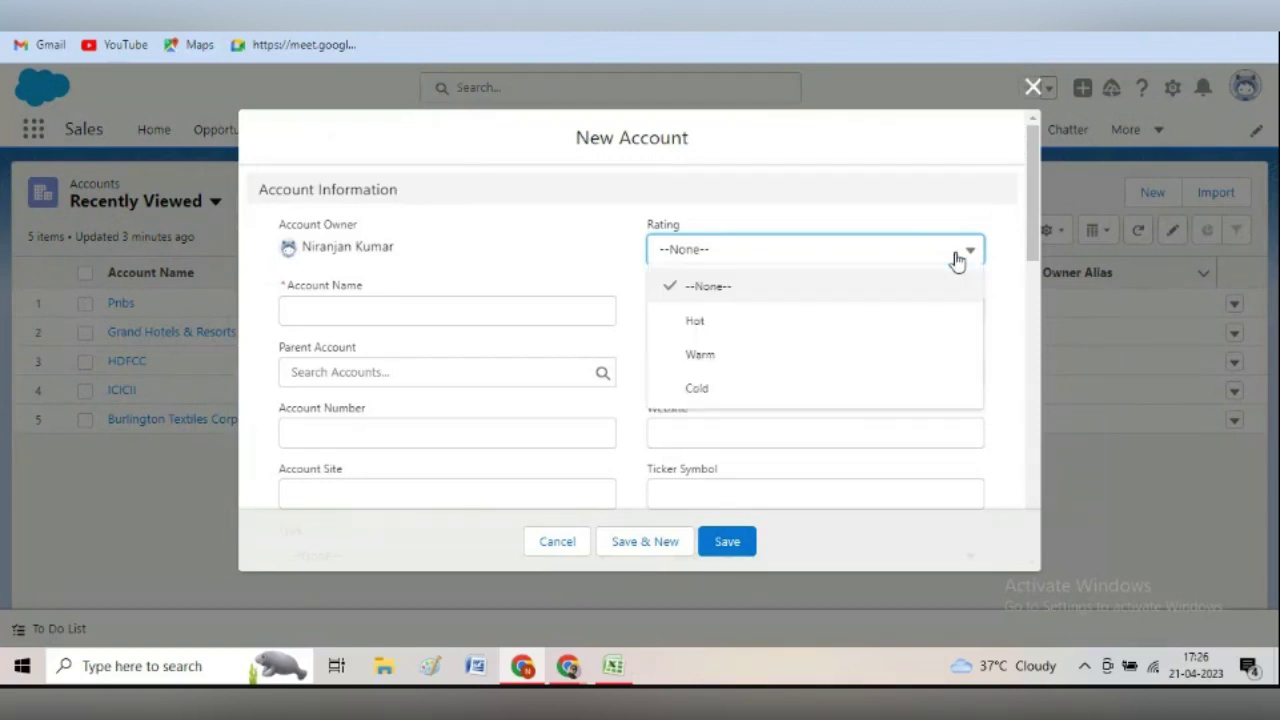
pyautogui.click(1033, 87)
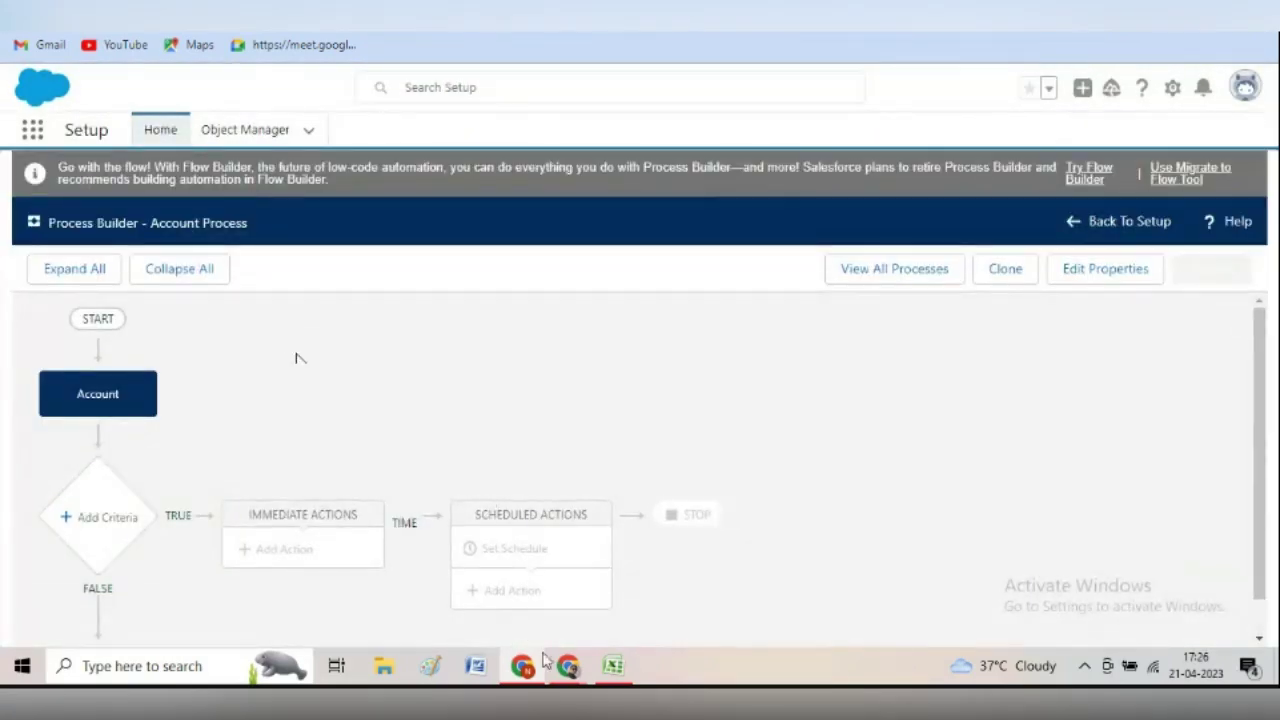
# Return to the Excel notes and complete cell B29 as "Whenever the rating is hot create a record."
pyautogui.click(609, 668)
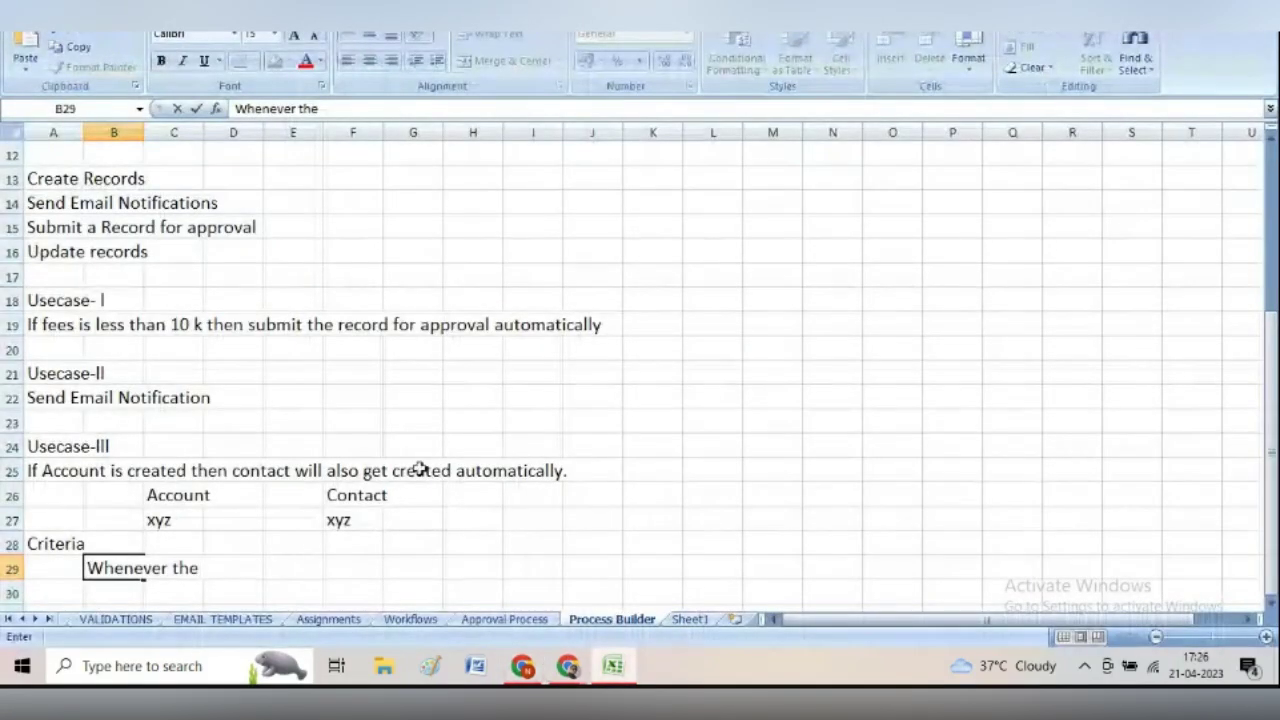
pyautogui.write('ra')
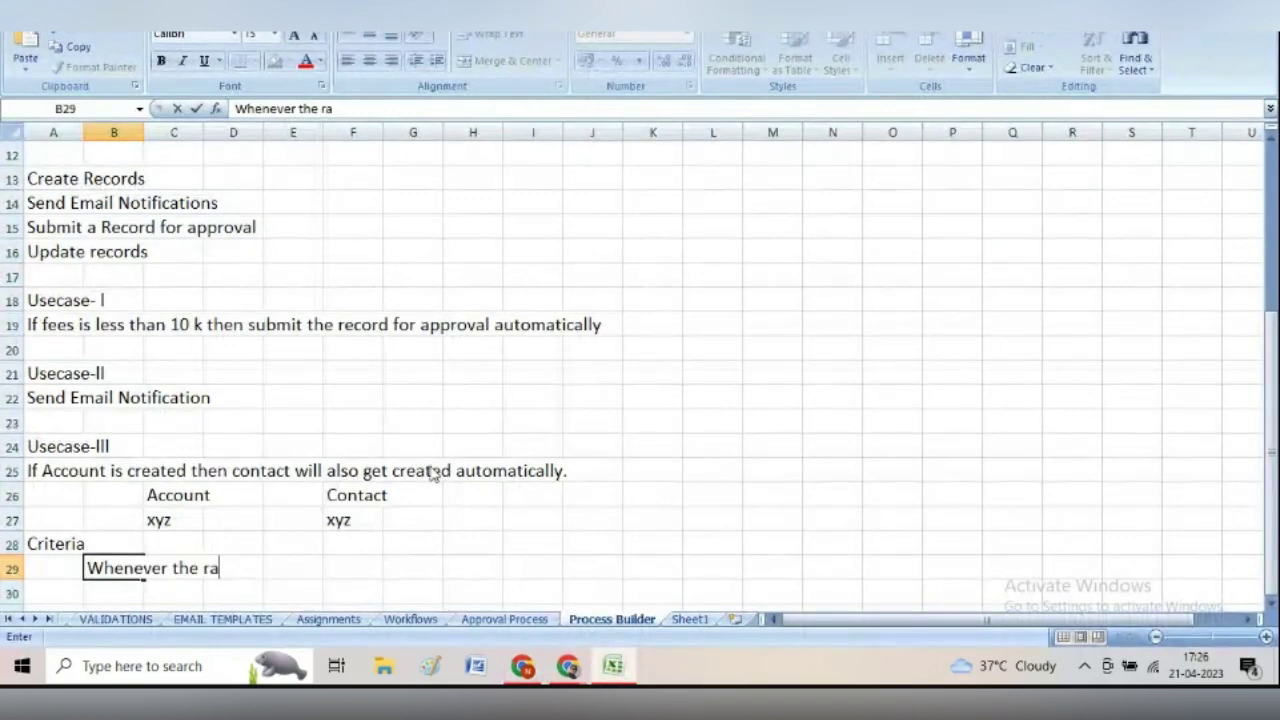
pyautogui.write('ting ')
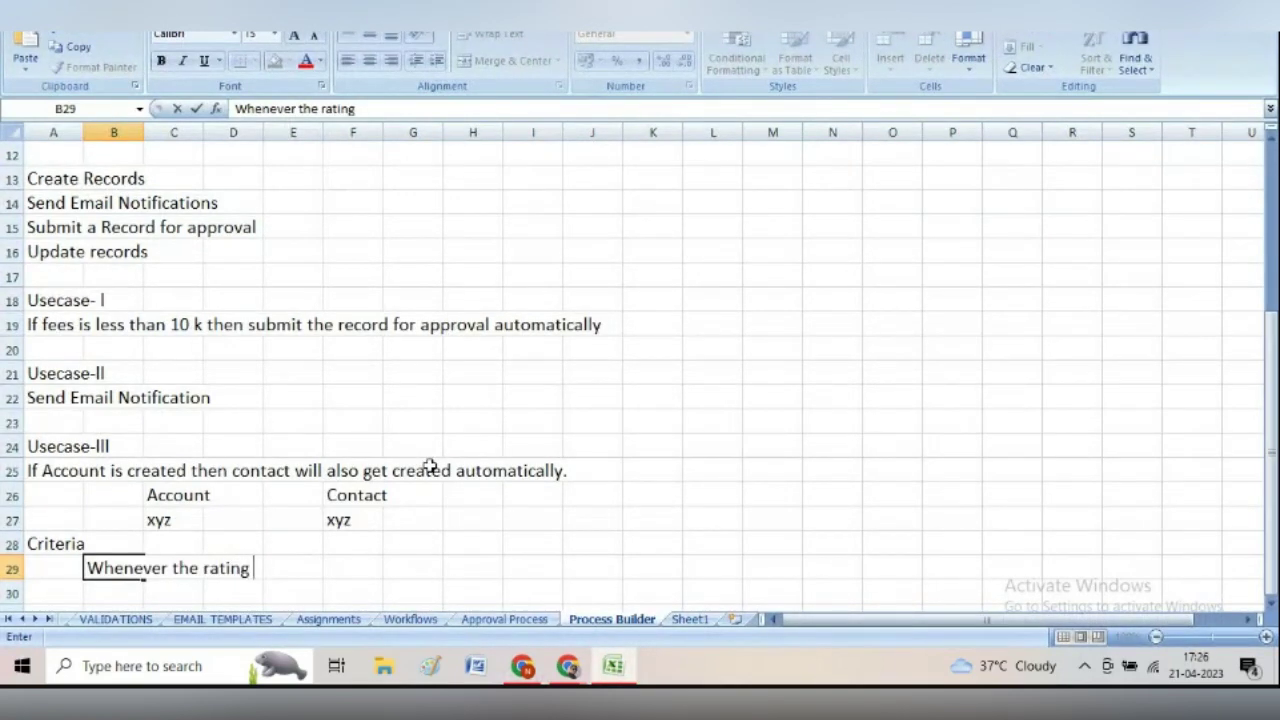
pyautogui.write('is hot')
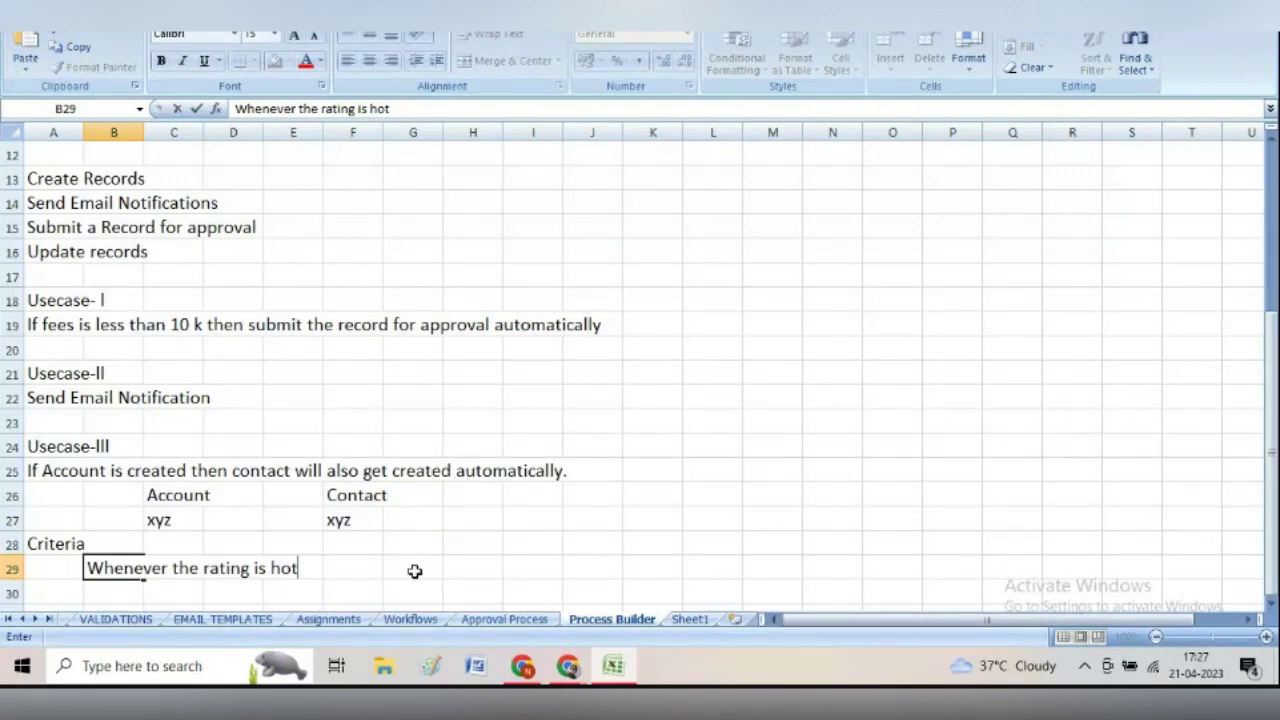
pyautogui.write('create a record.')
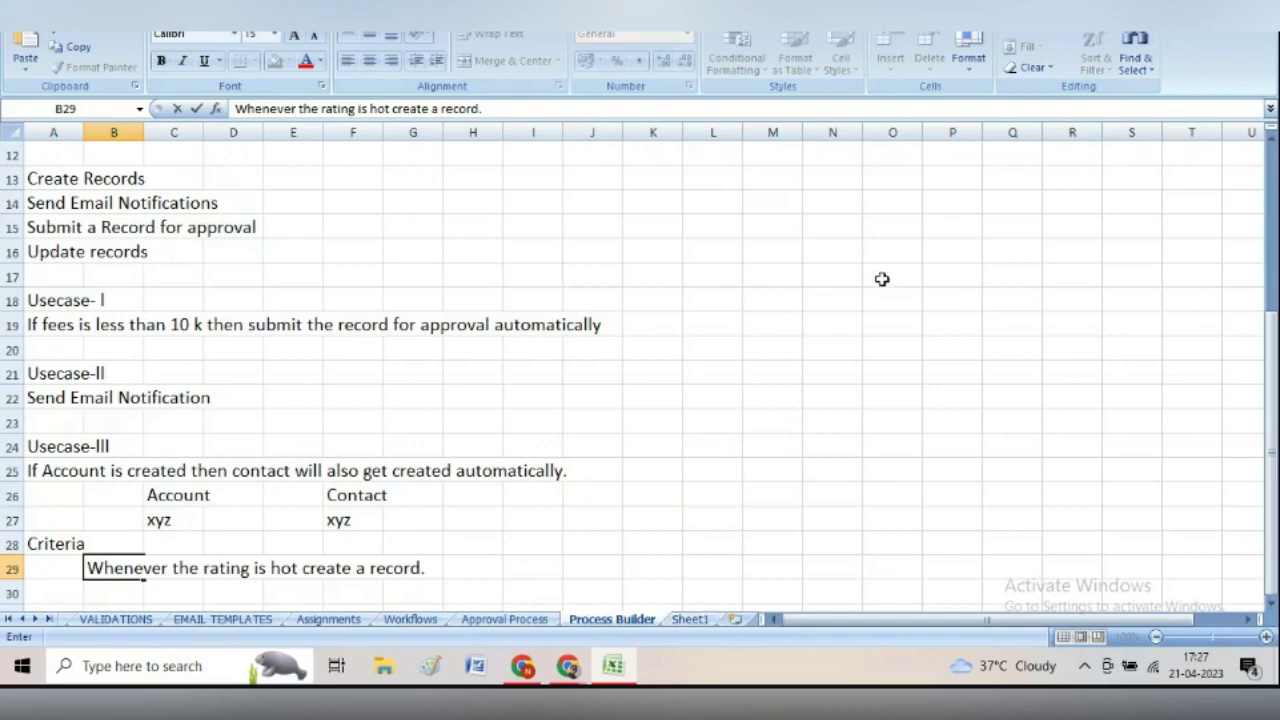
# Switch to Salesforce in Chrome and add criteria to Account Process, named "Rating Condition" and executing actions when conditions are met
pyautogui.click(522, 666)
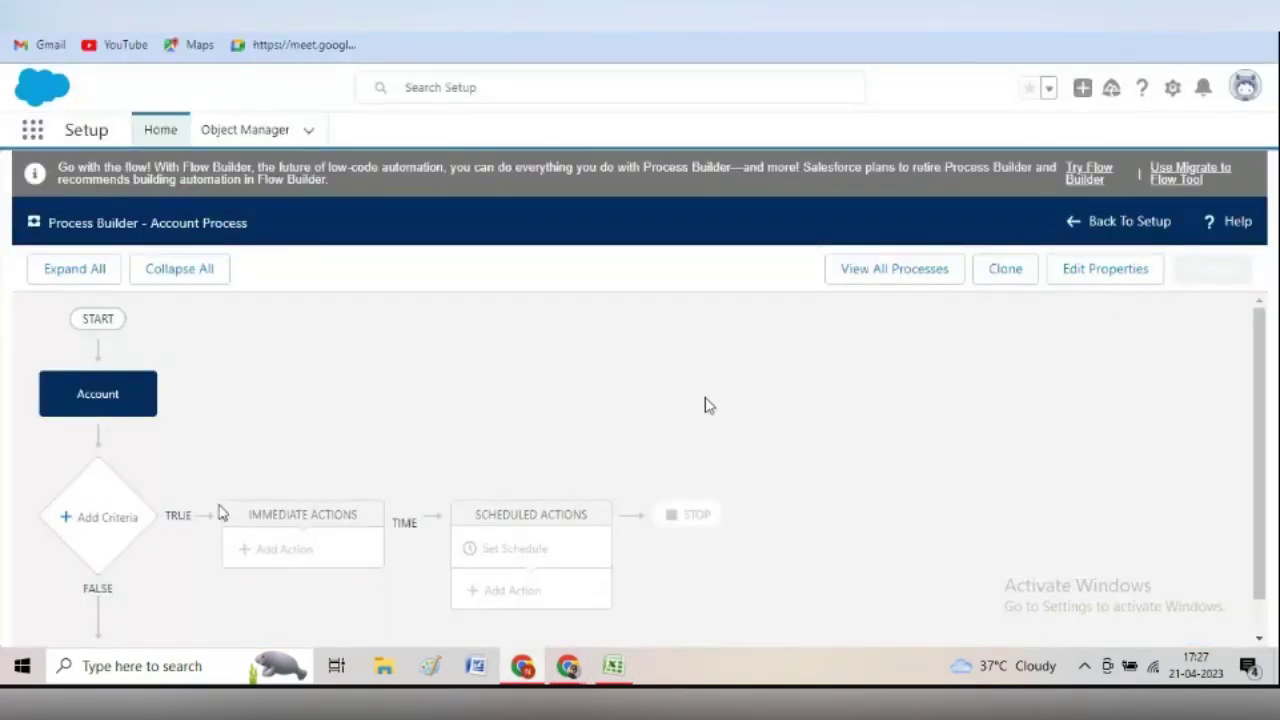
pyautogui.click(91, 520)
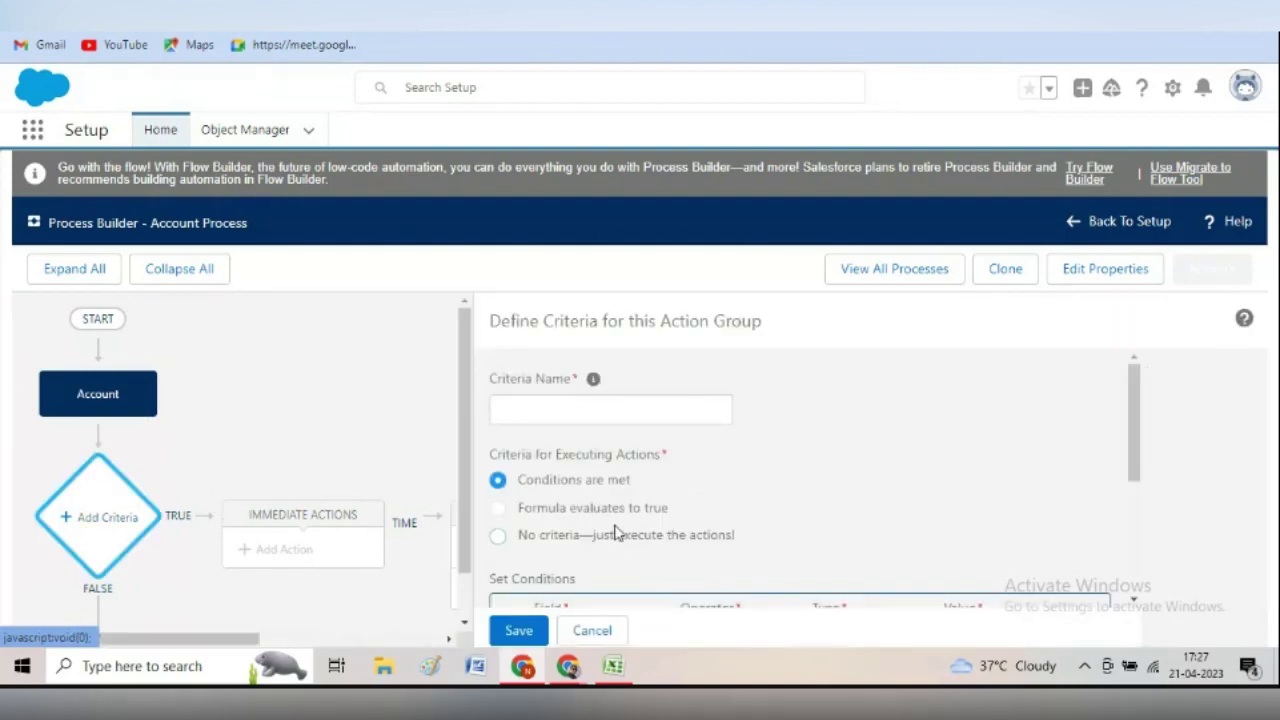
pyautogui.click(499, 538)
pyautogui.click(545, 410)
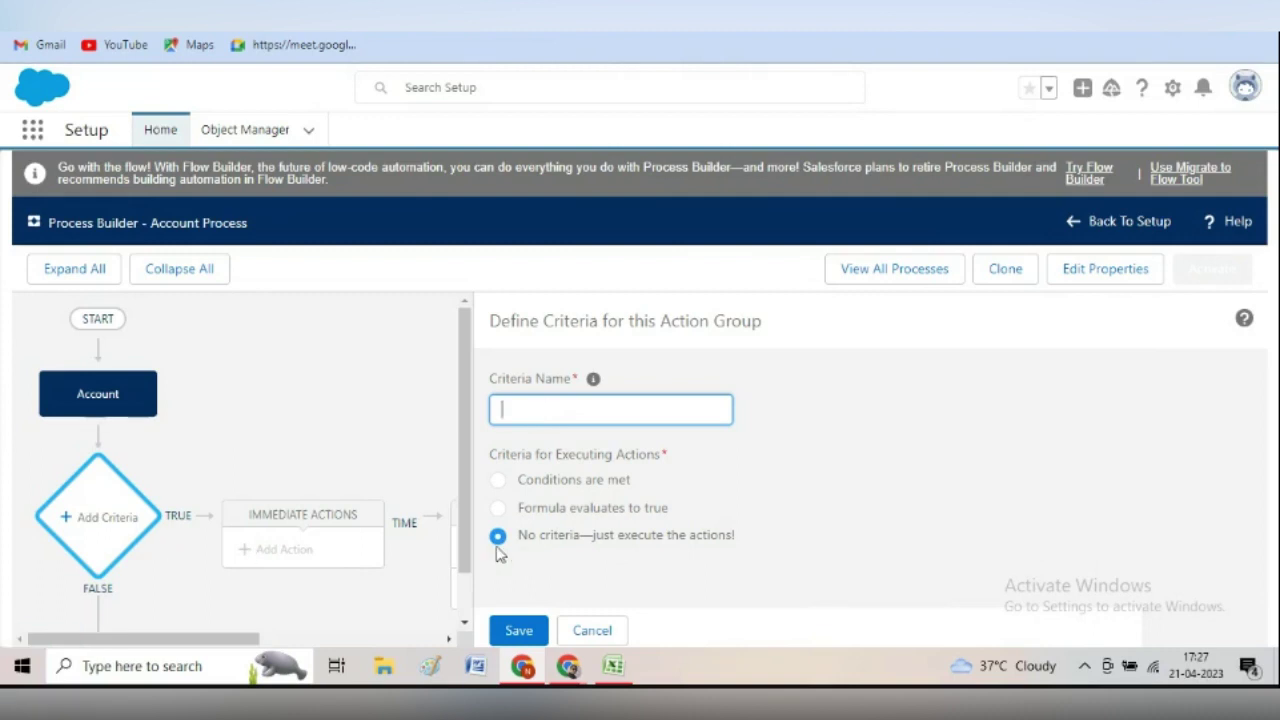
pyautogui.click(498, 481)
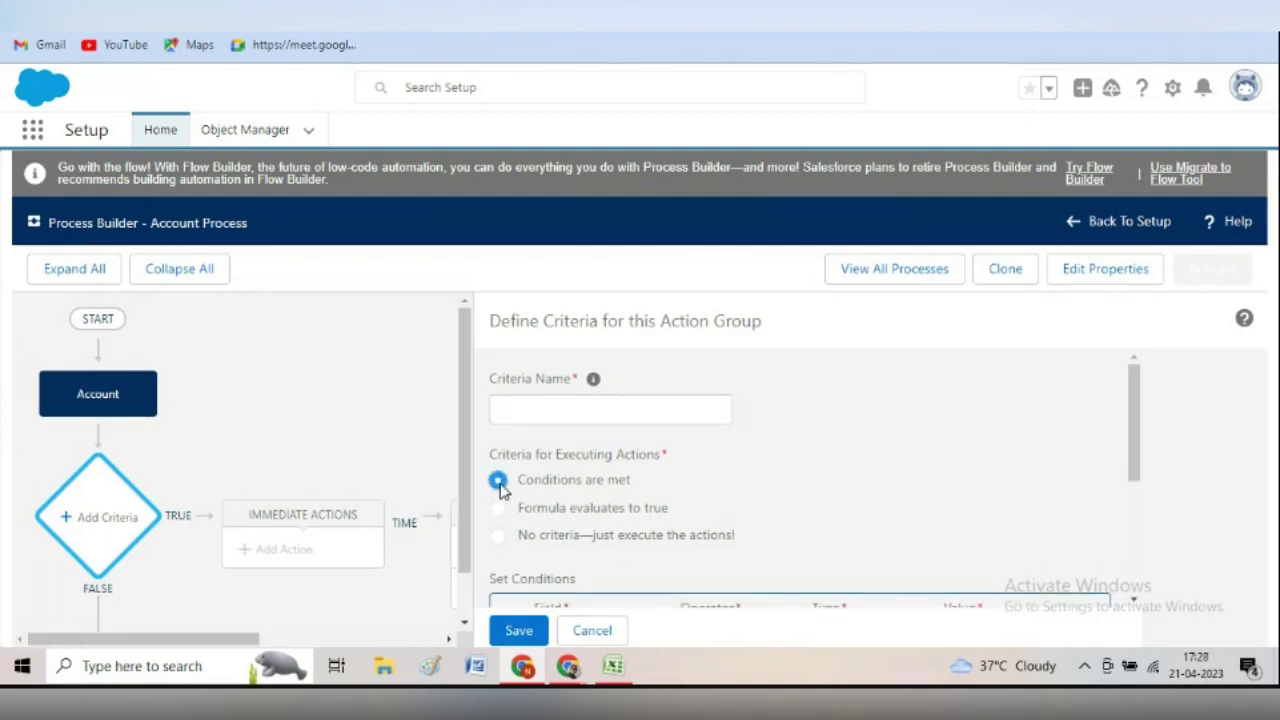
pyautogui.click(508, 411)
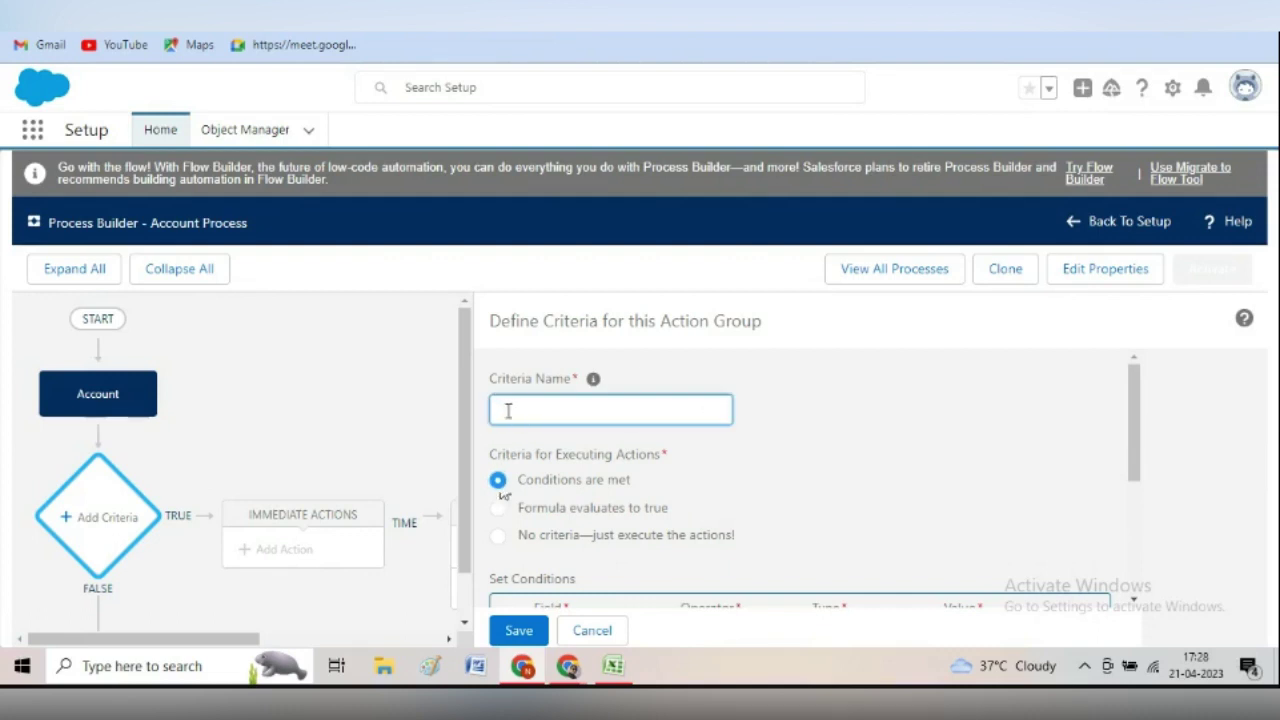
pyautogui.write('Rating Condition')
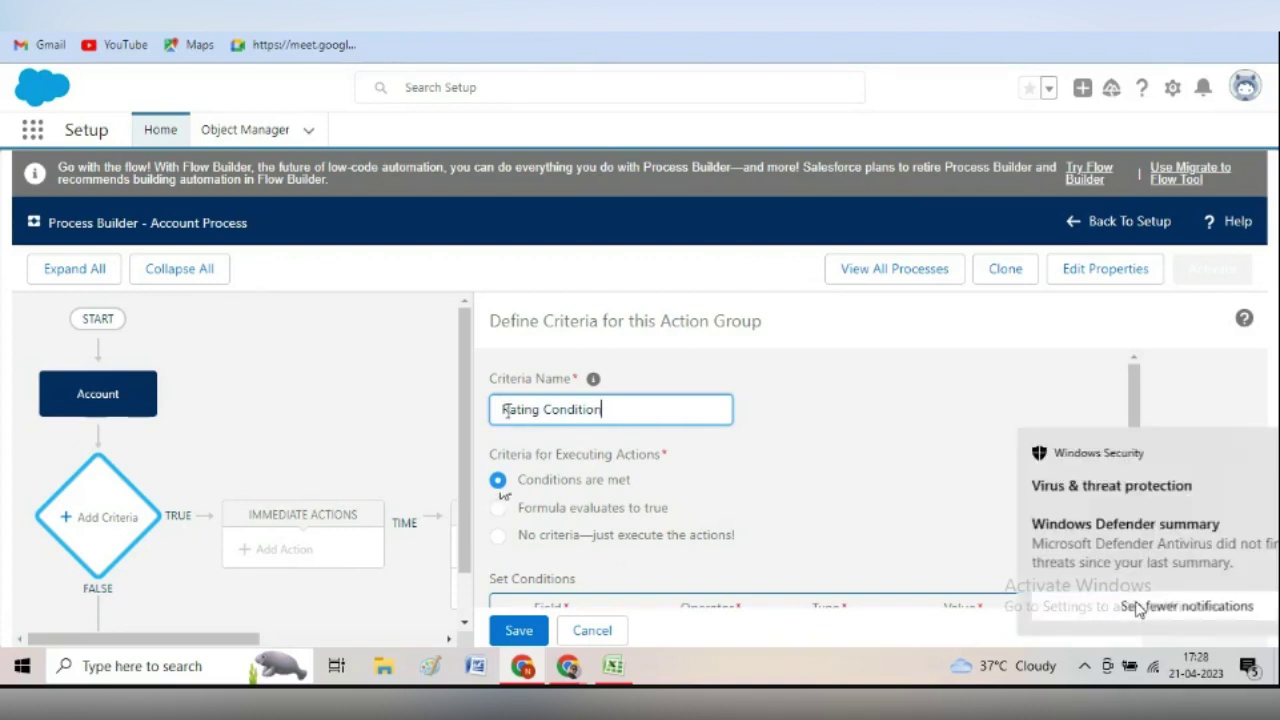
pyautogui.click(1137, 606)
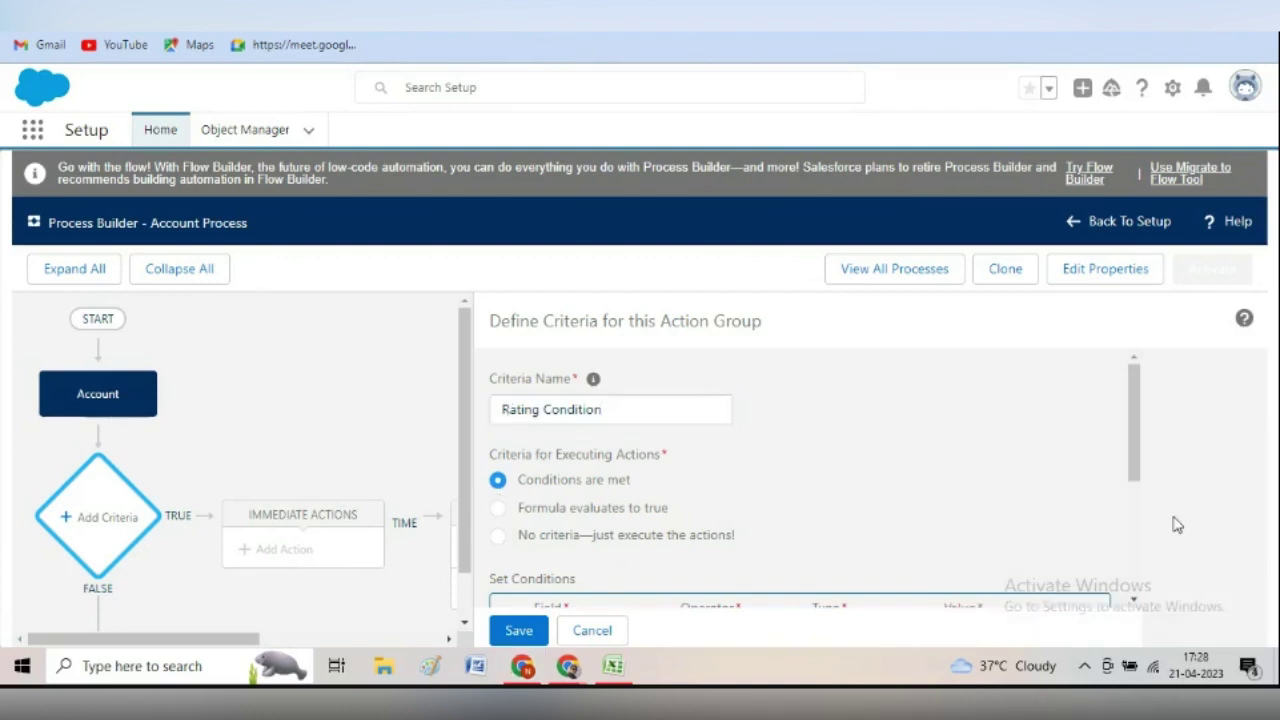
# Choose Account Rating as the field of the first condition in the Rating Condition criteria
pyautogui.click(1135, 601)
pyautogui.click(1135, 603)
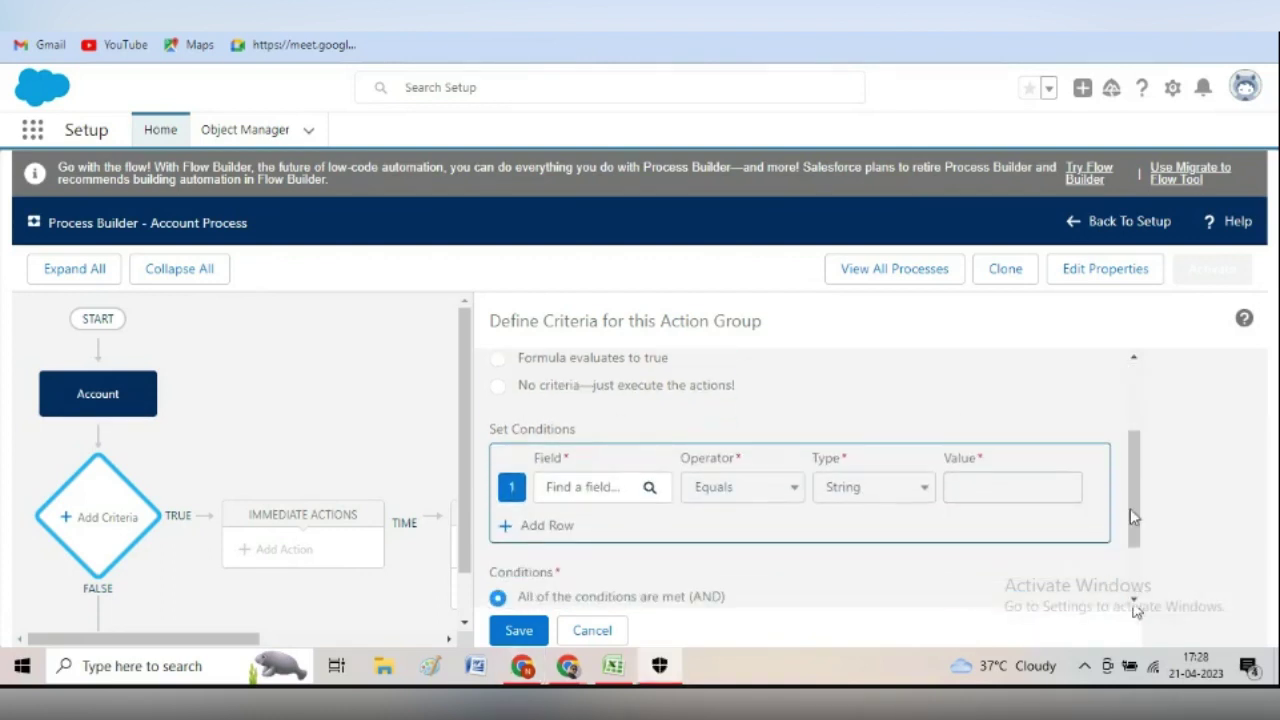
pyautogui.scroll(3, 1098, 491)
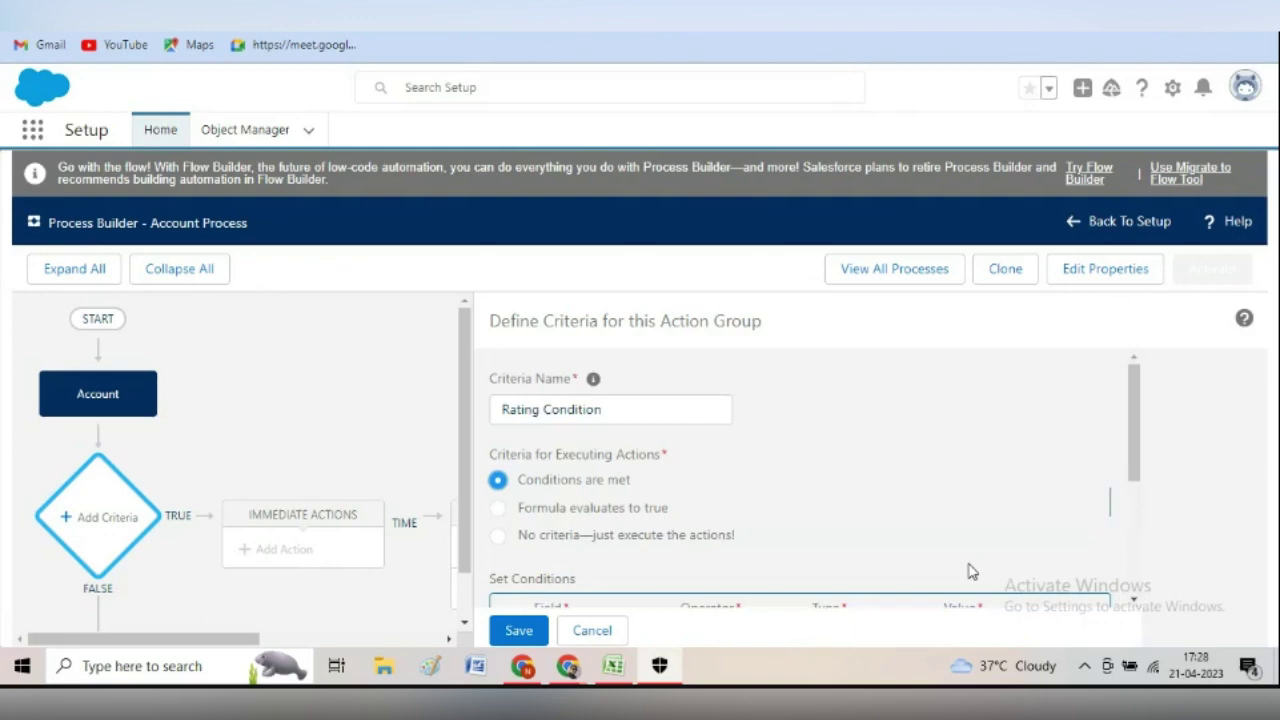
pyautogui.scroll(-3, 968, 572)
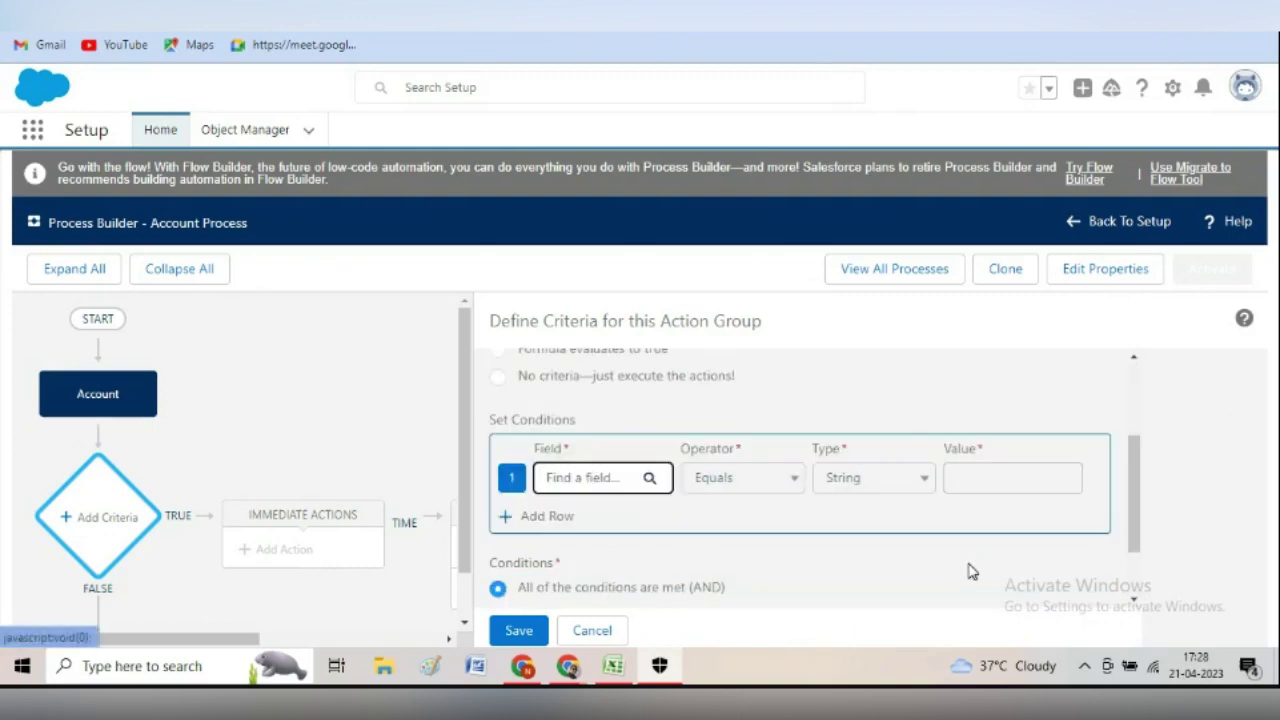
pyautogui.click(618, 487)
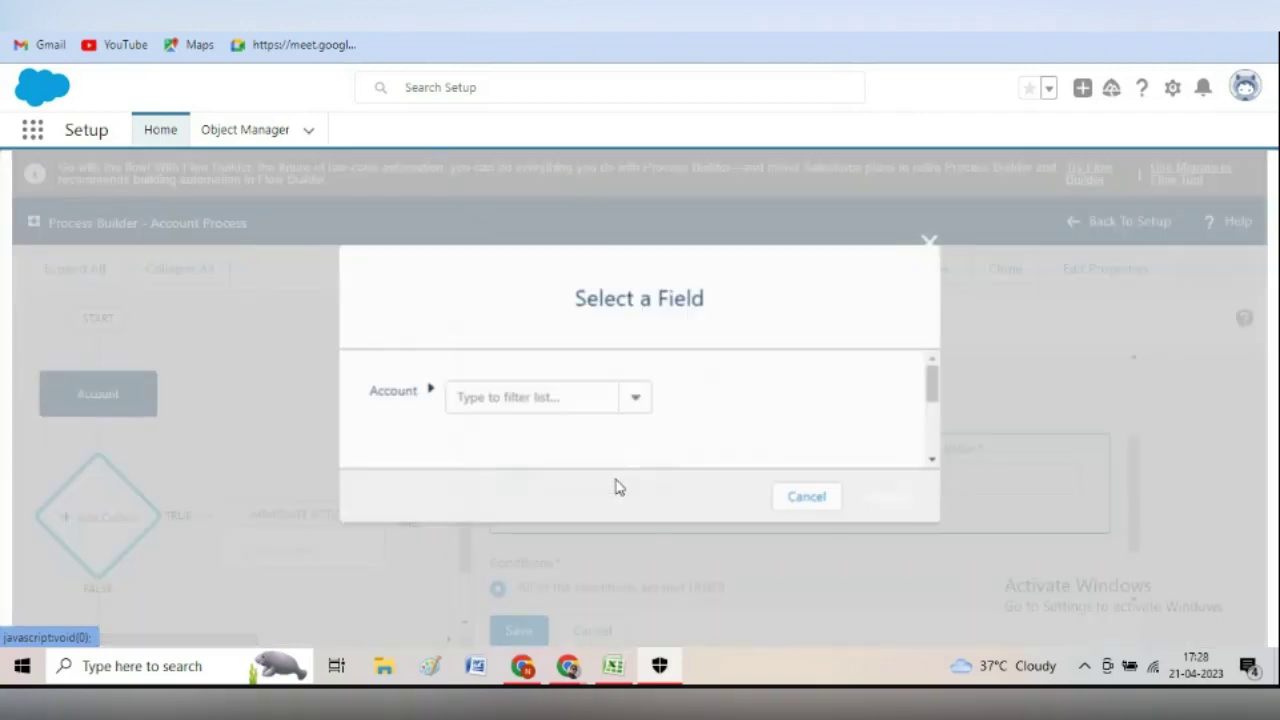
pyautogui.click(553, 400)
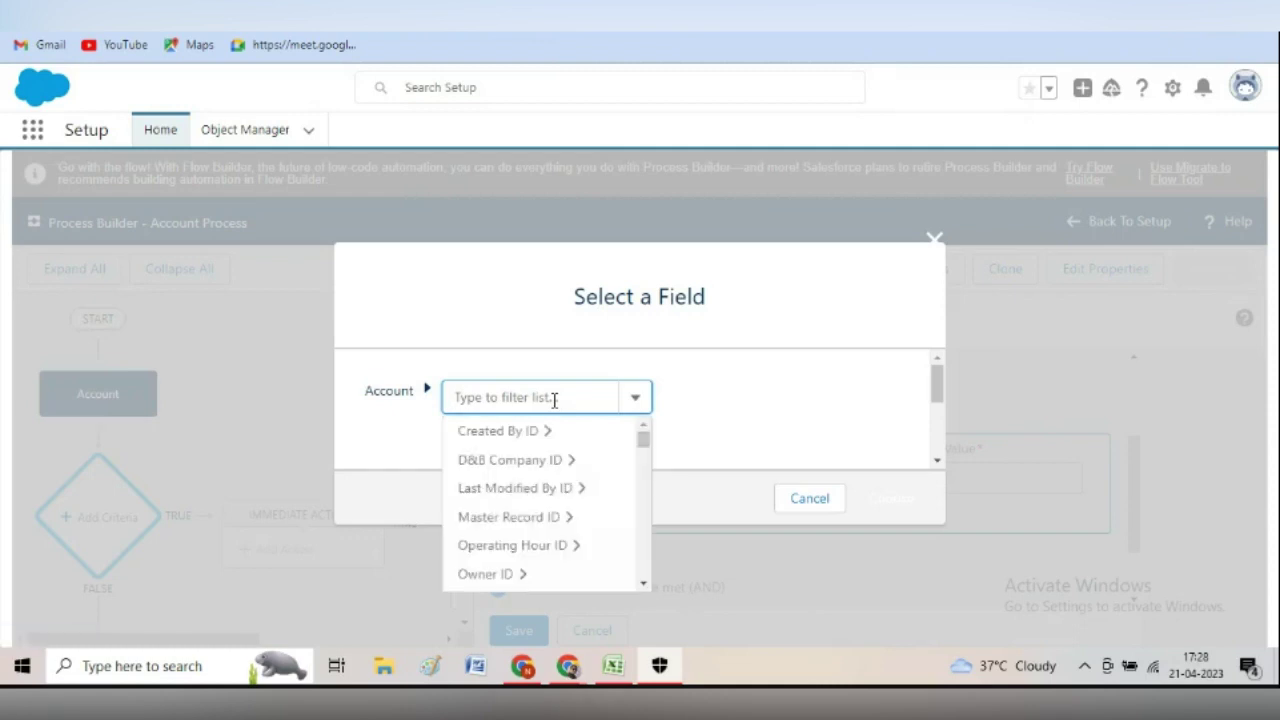
pyautogui.write('c')
pyautogui.write('ating')
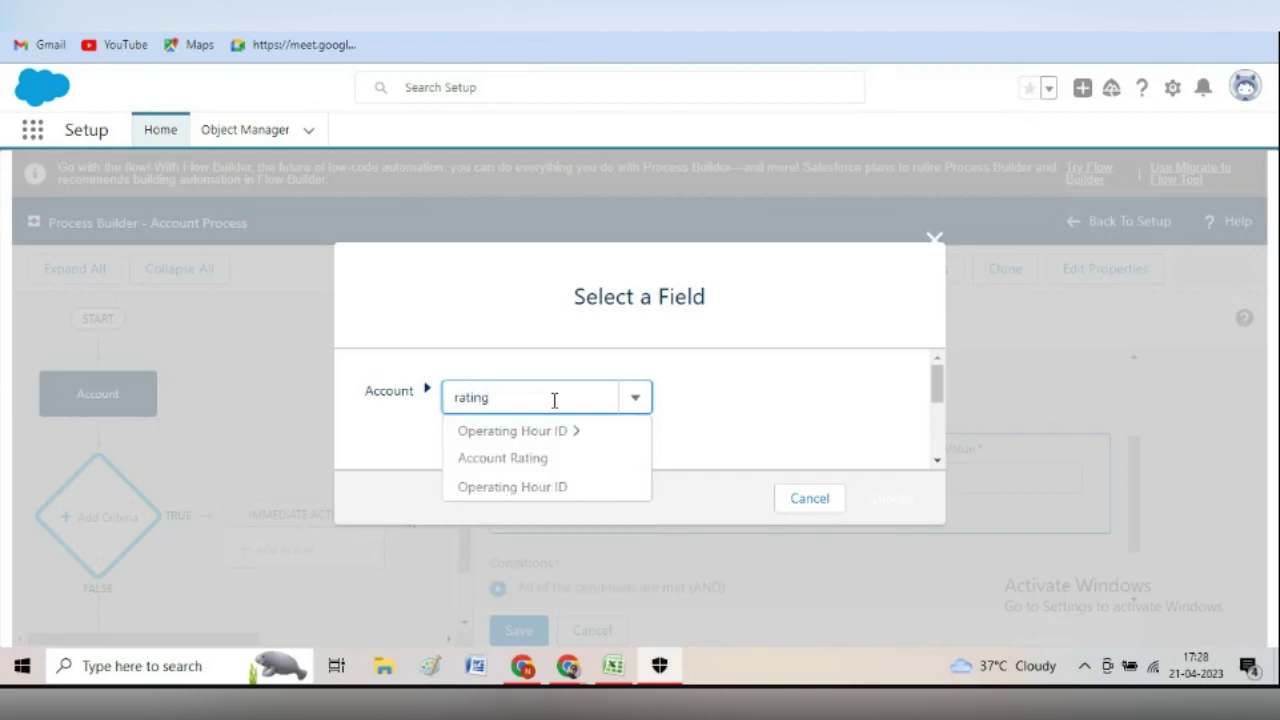
pyautogui.click(534, 462)
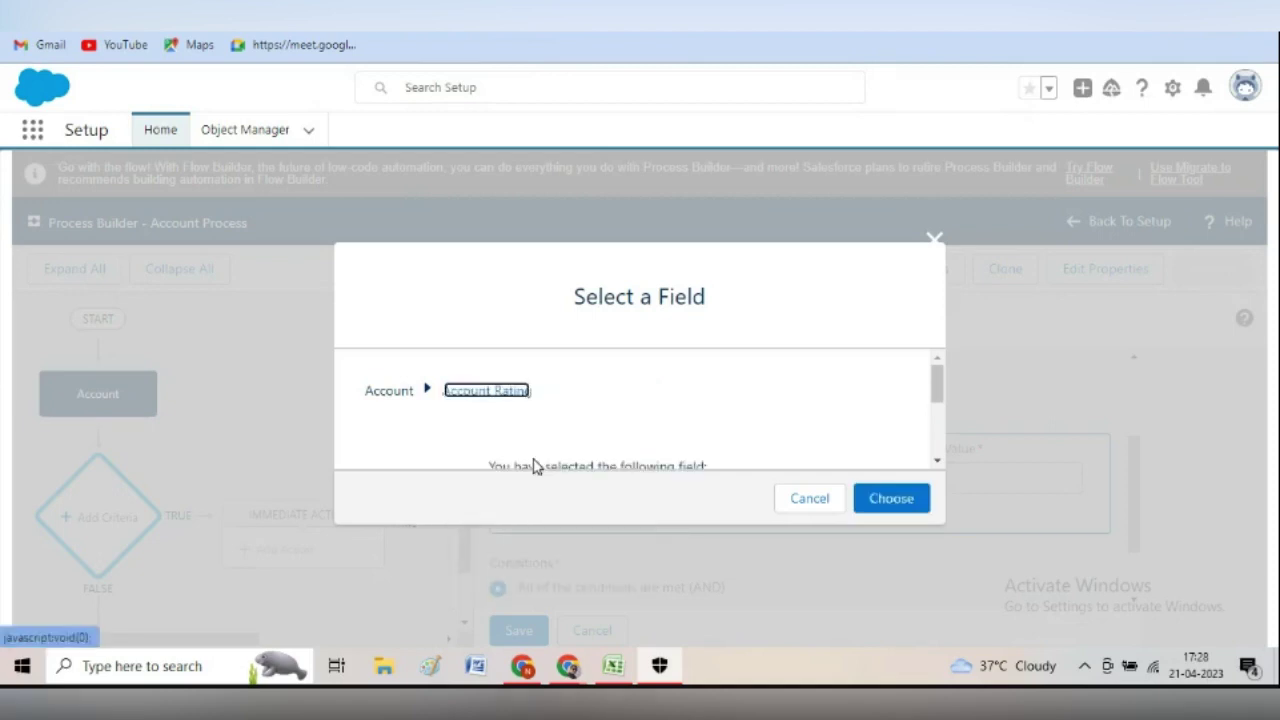
pyautogui.click(905, 510)
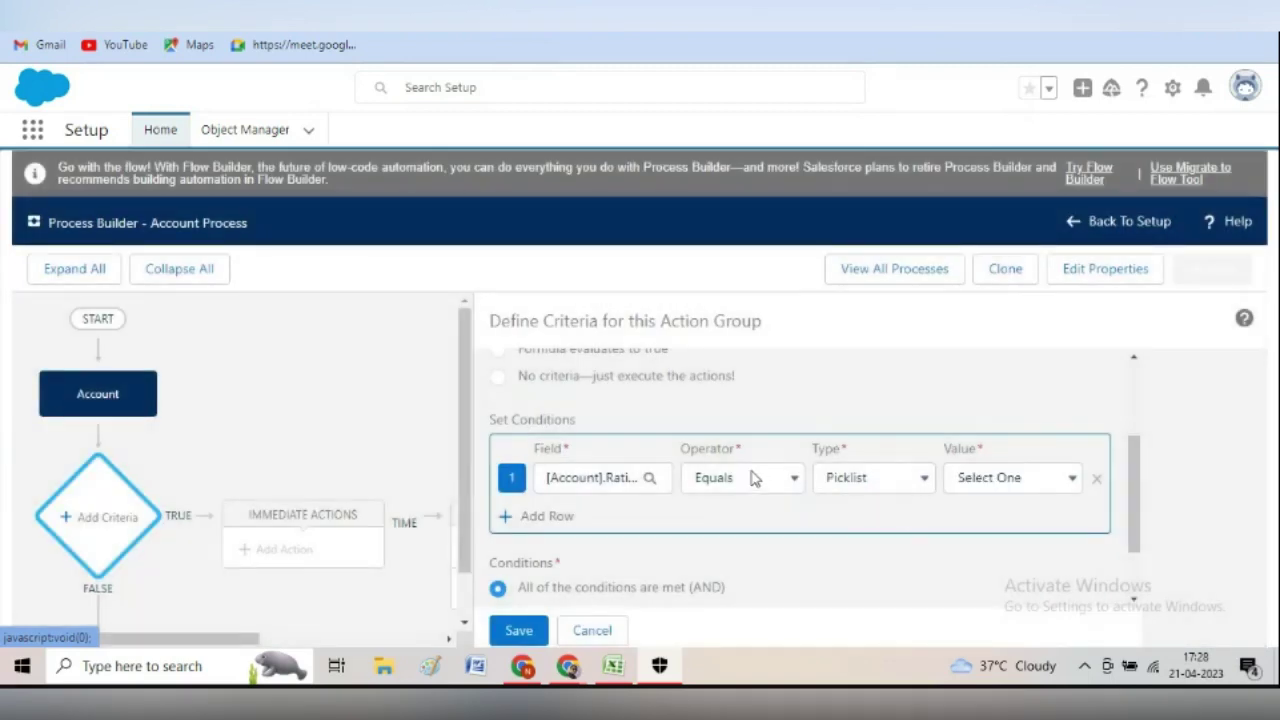
# Complete the rating condition with operator Equals and value Hot, requiring all conditions to be met, and save the criteria
pyautogui.click(765, 487)
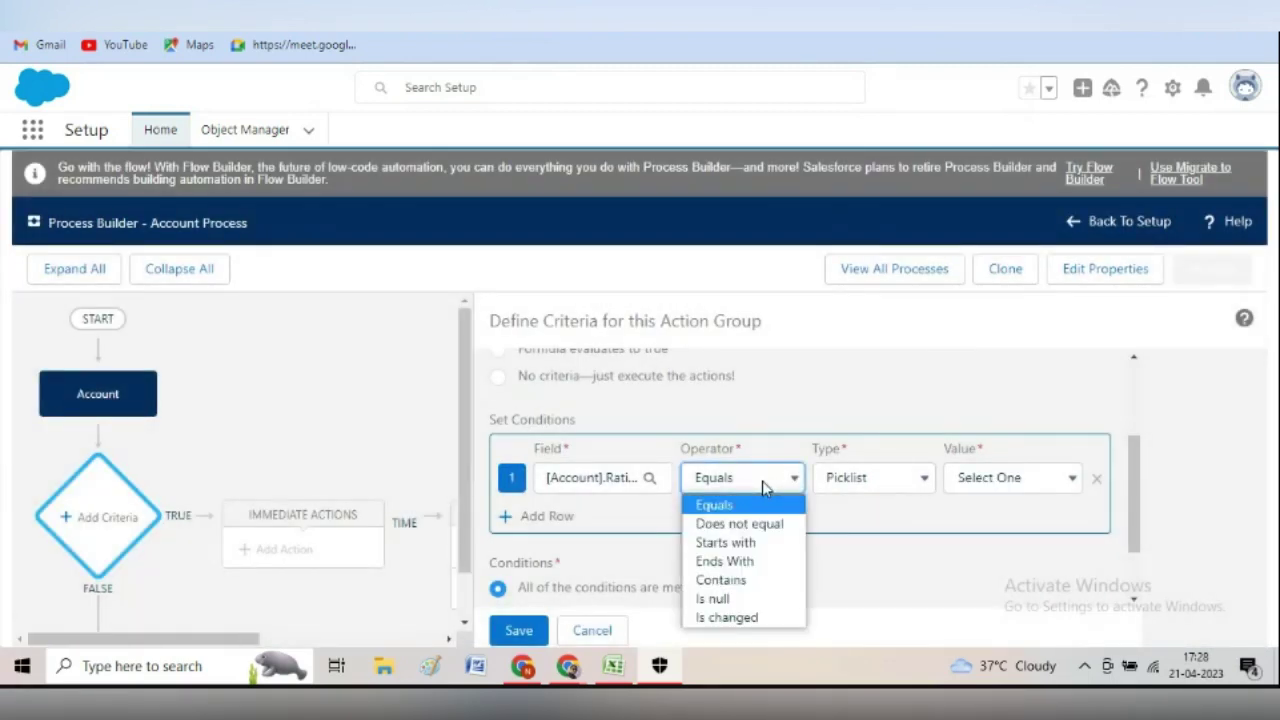
pyautogui.click(763, 481)
pyautogui.click(763, 481)
pyautogui.click(762, 481)
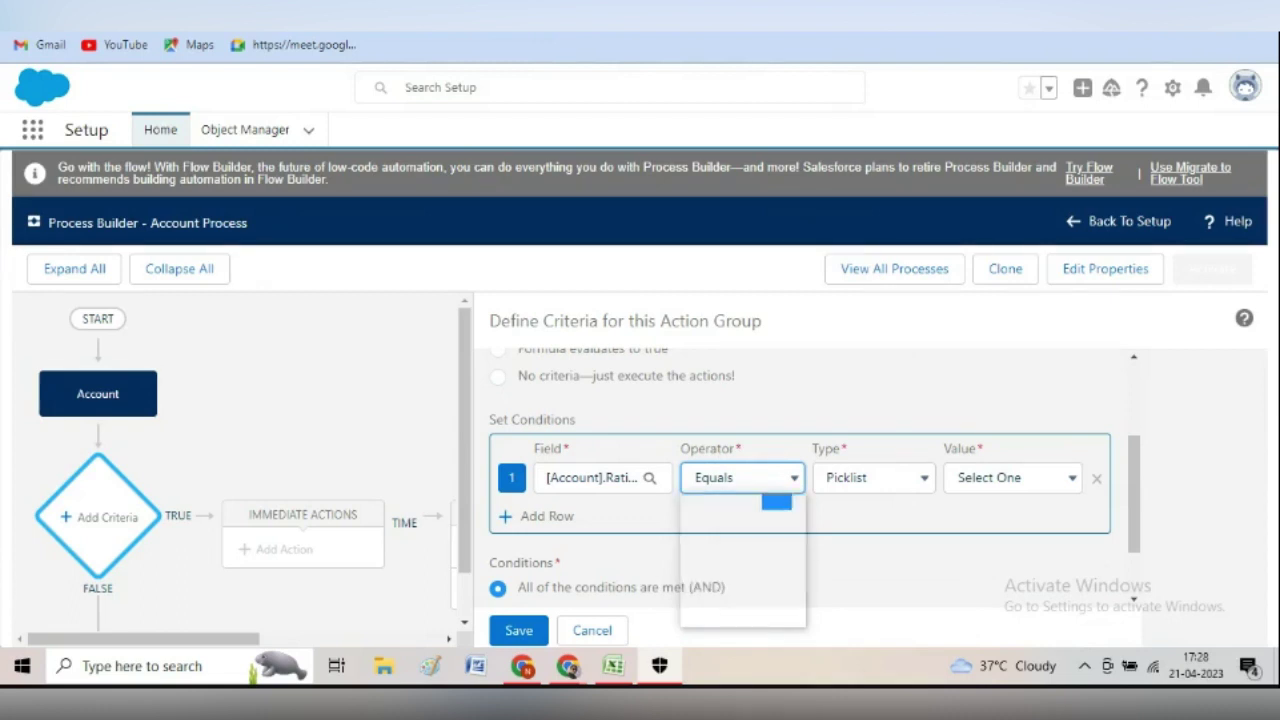
pyautogui.click(1071, 482)
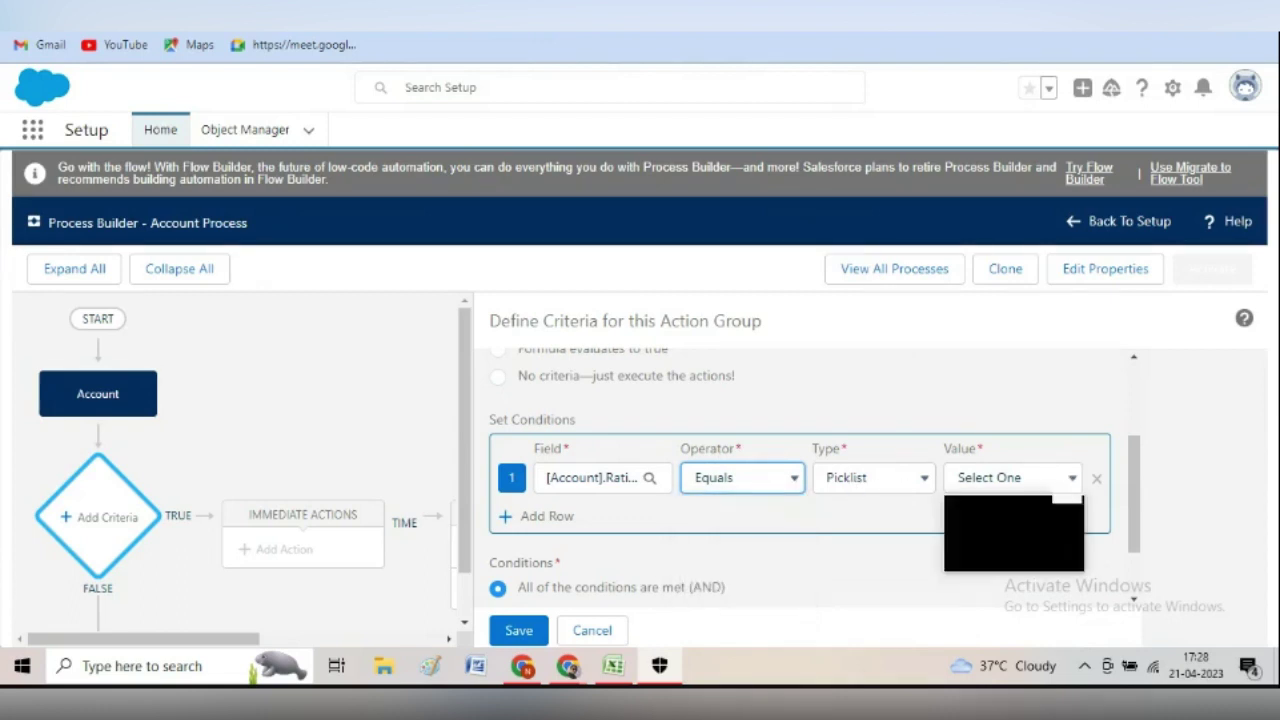
pyautogui.click(990, 525)
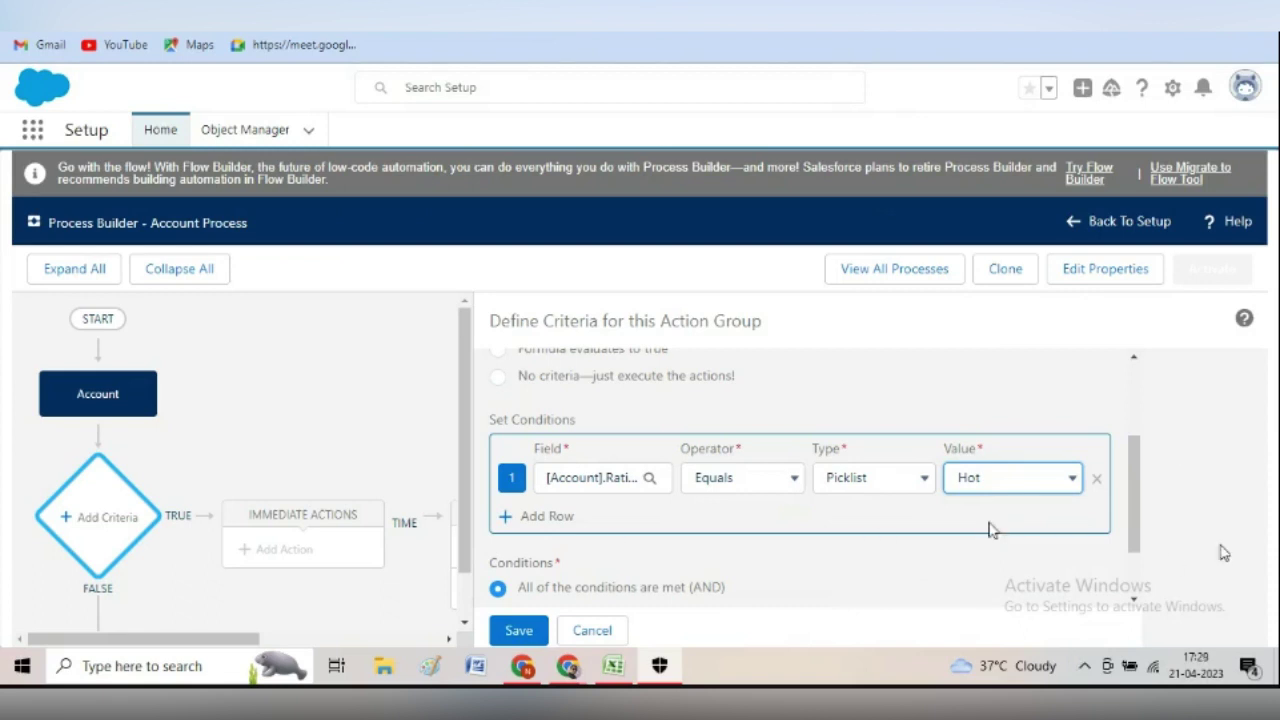
pyautogui.click(1133, 601)
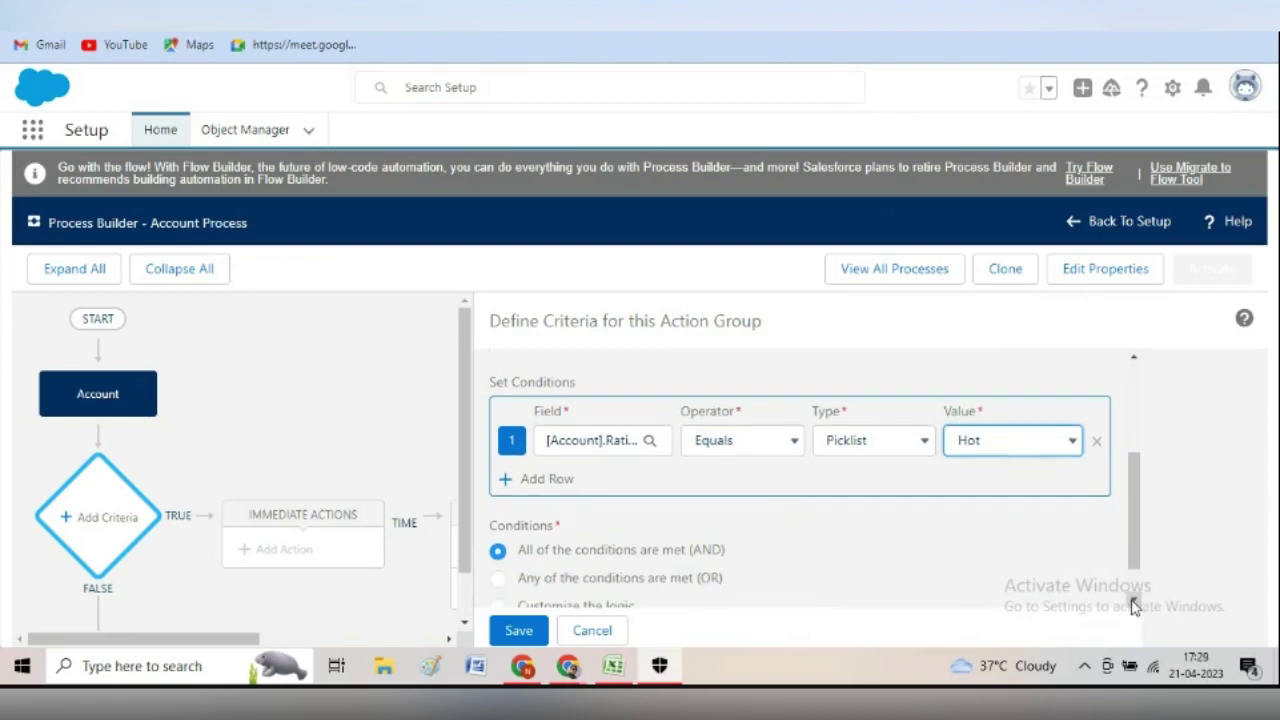
pyautogui.click(1133, 603)
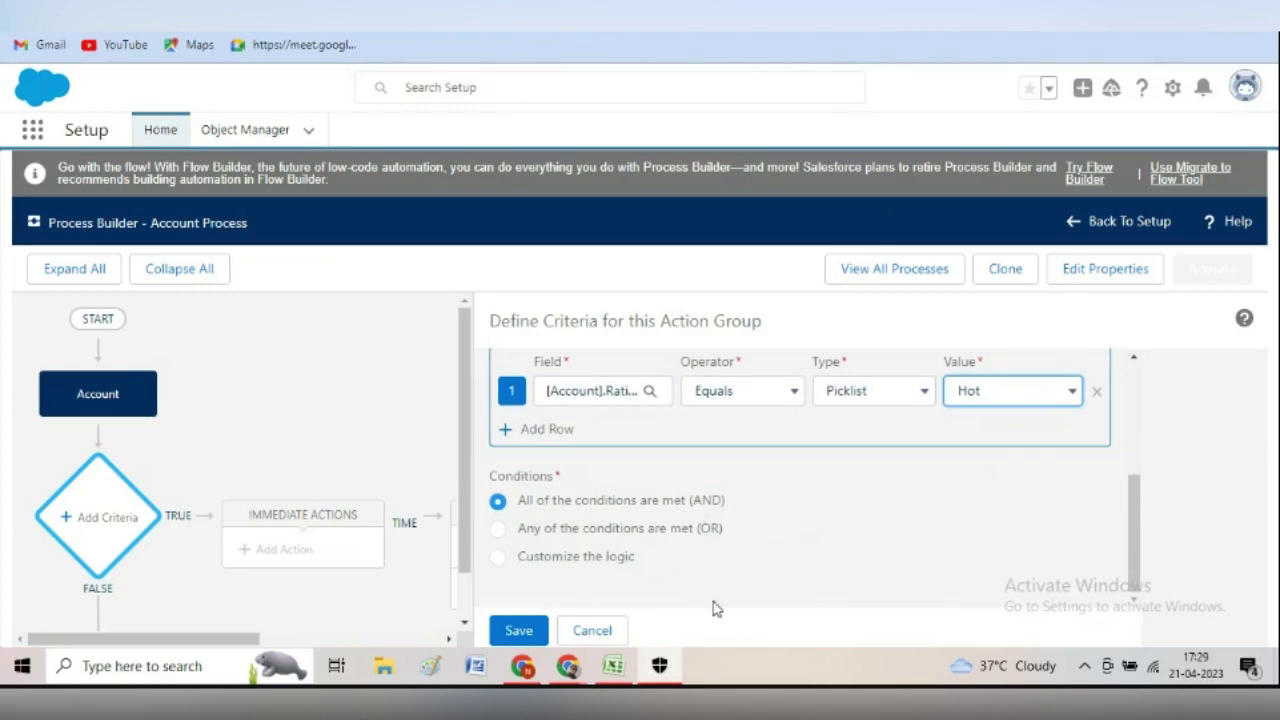
pyautogui.click(520, 631)
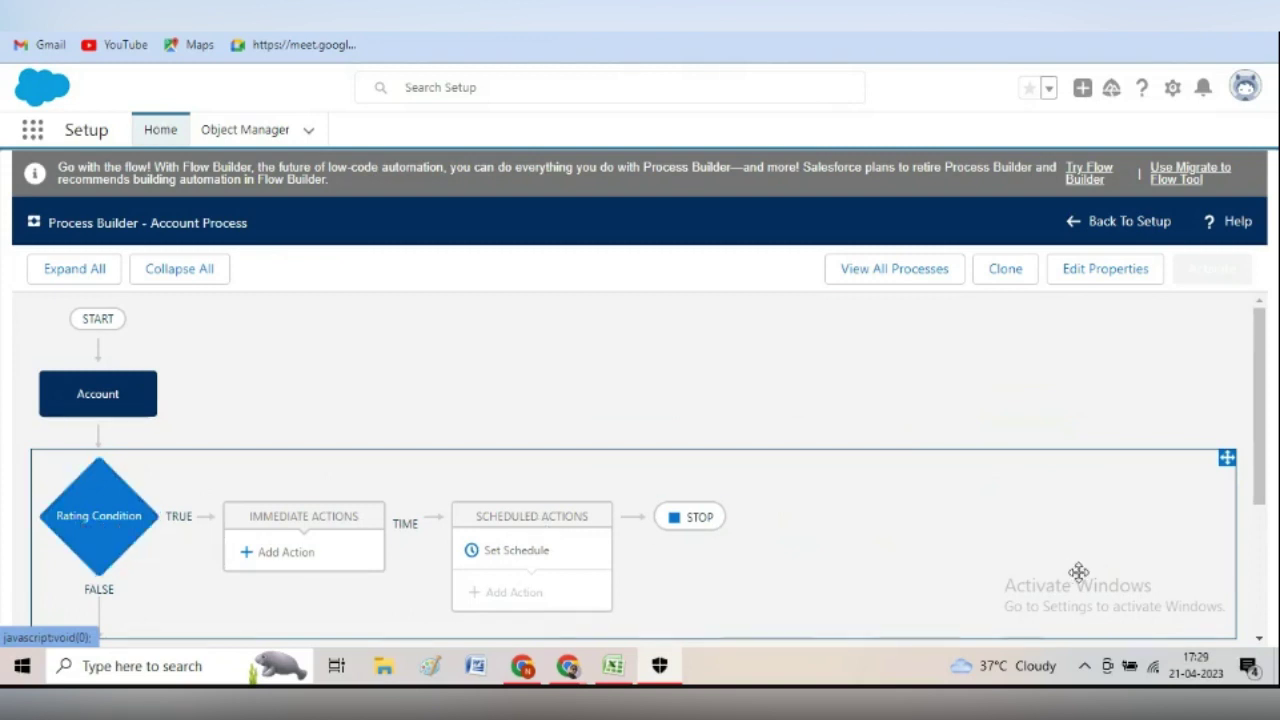
# Add an immediate action for Rating Condition of type Create a Record, named "Create a Contact record"
pyautogui.click(1258, 640)
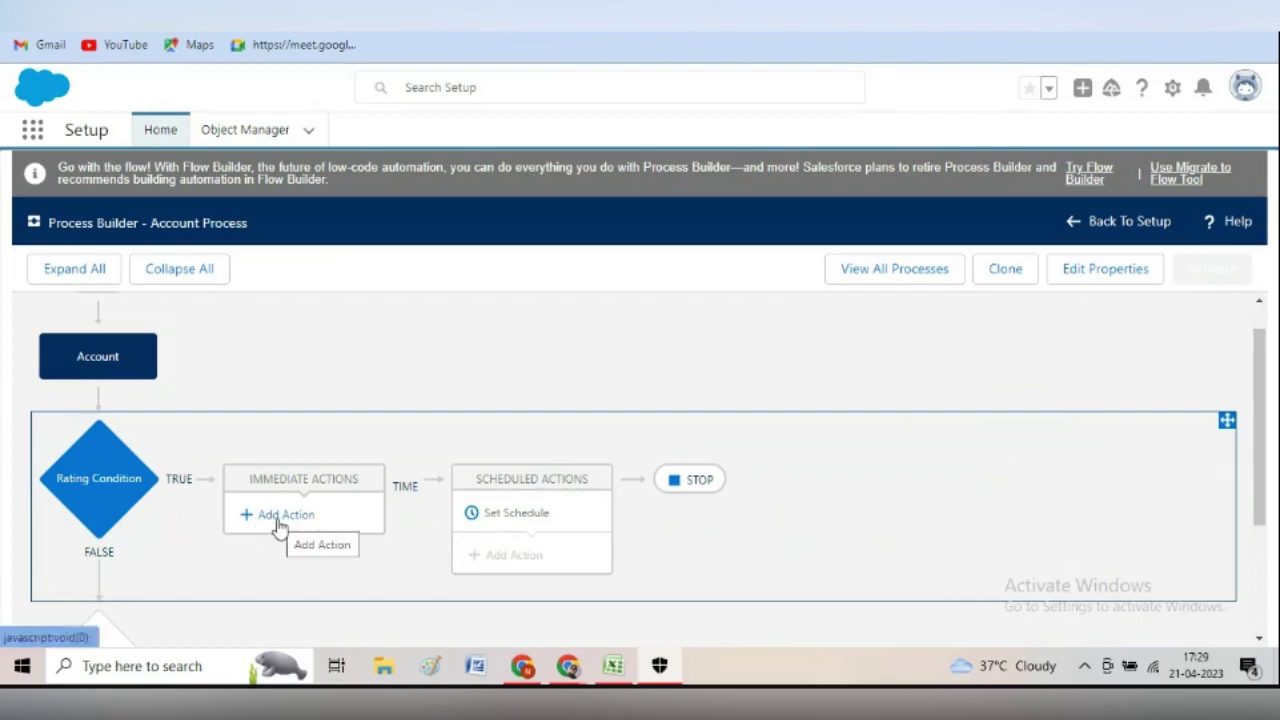
pyautogui.click(279, 527)
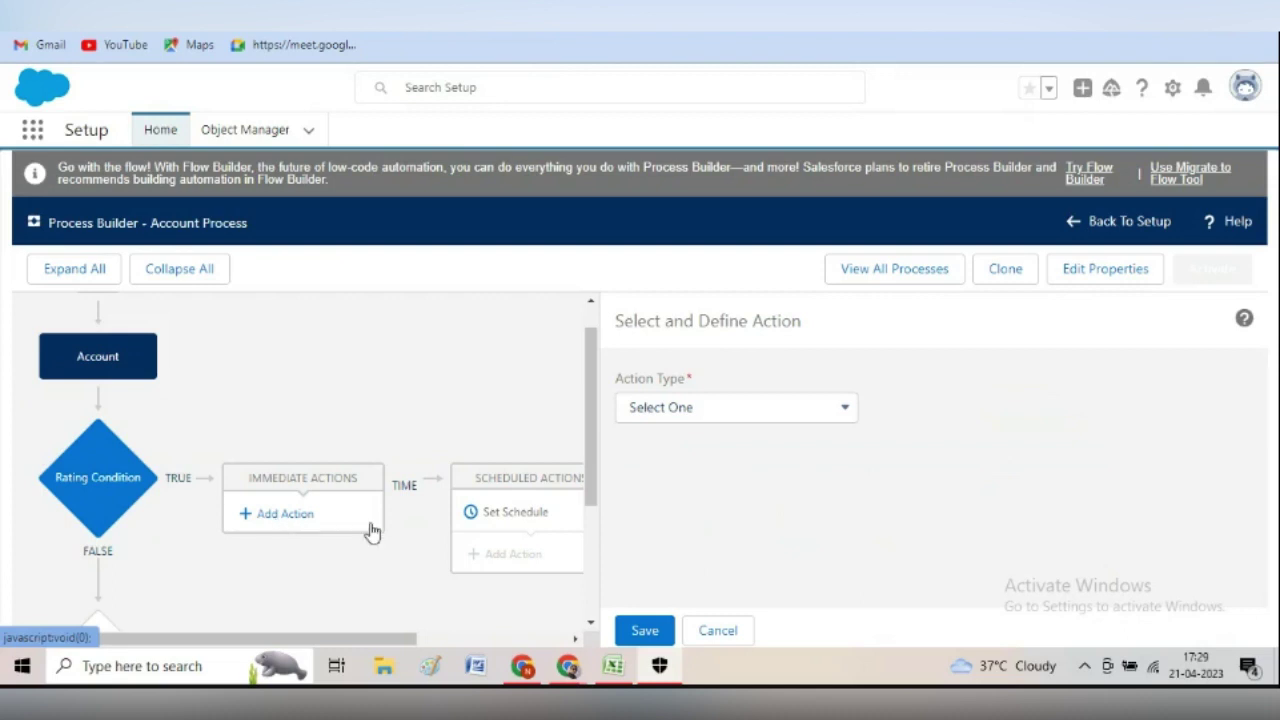
pyautogui.click(674, 420)
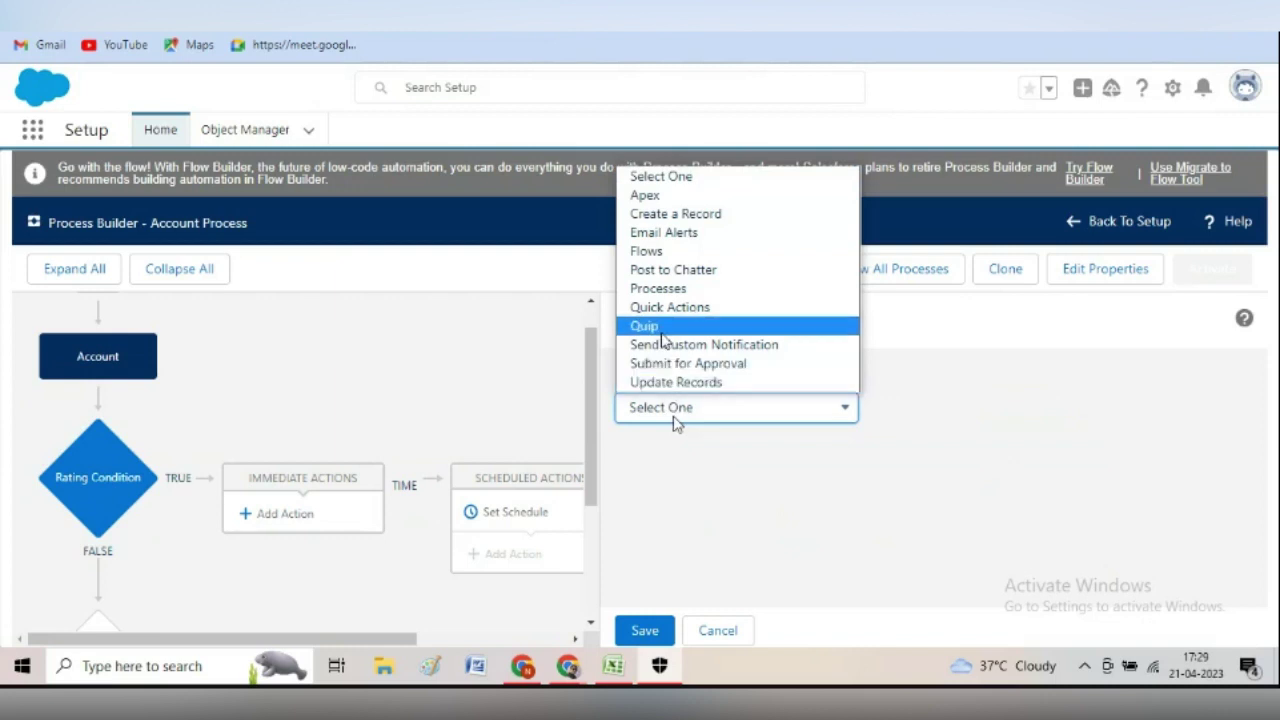
pyautogui.click(660, 215)
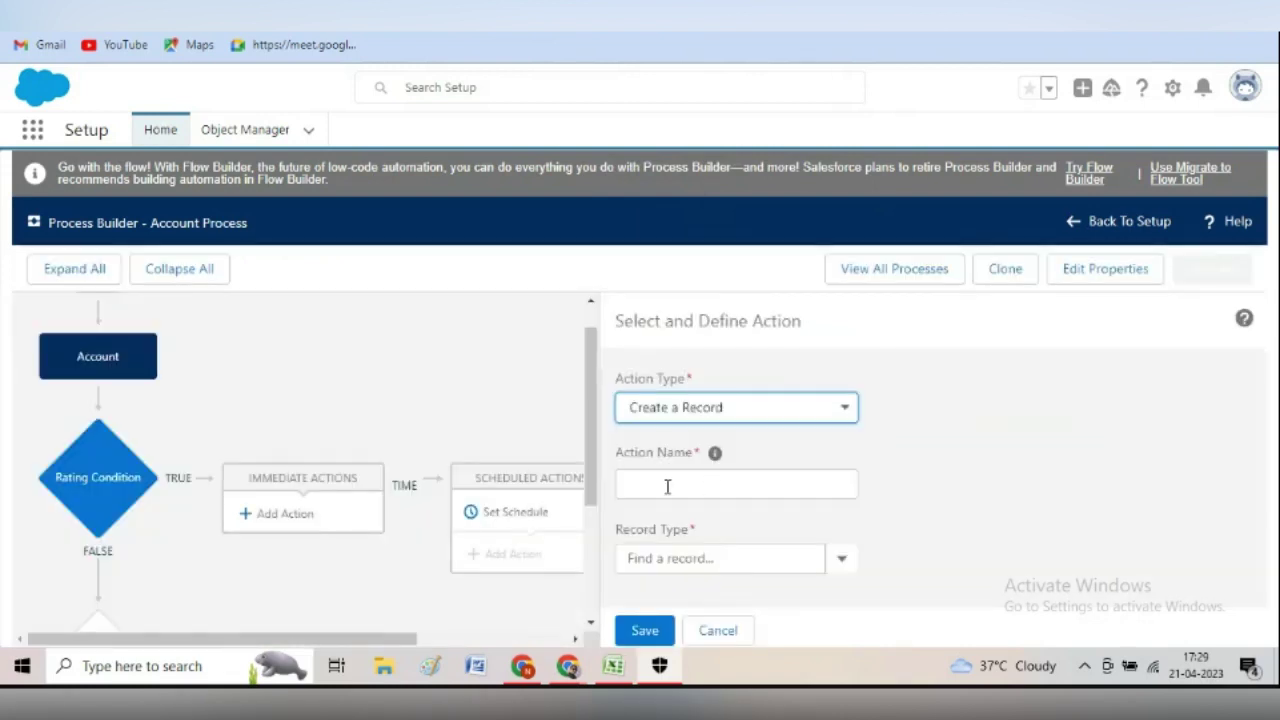
pyautogui.click(667, 486)
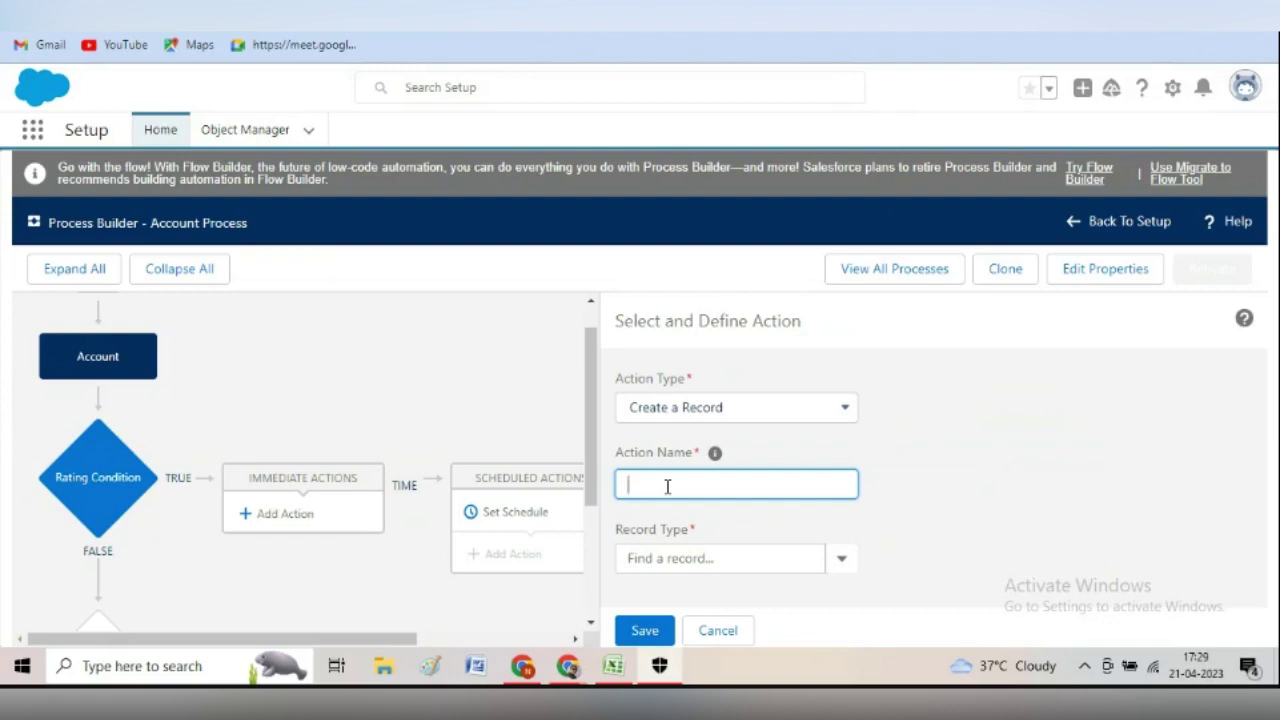
pyautogui.write('Contact')
pyautogui.click(627, 484)
pyautogui.write('Create a Contact record')
# Set the record type of the new action to Contact
pyautogui.click(741, 560)
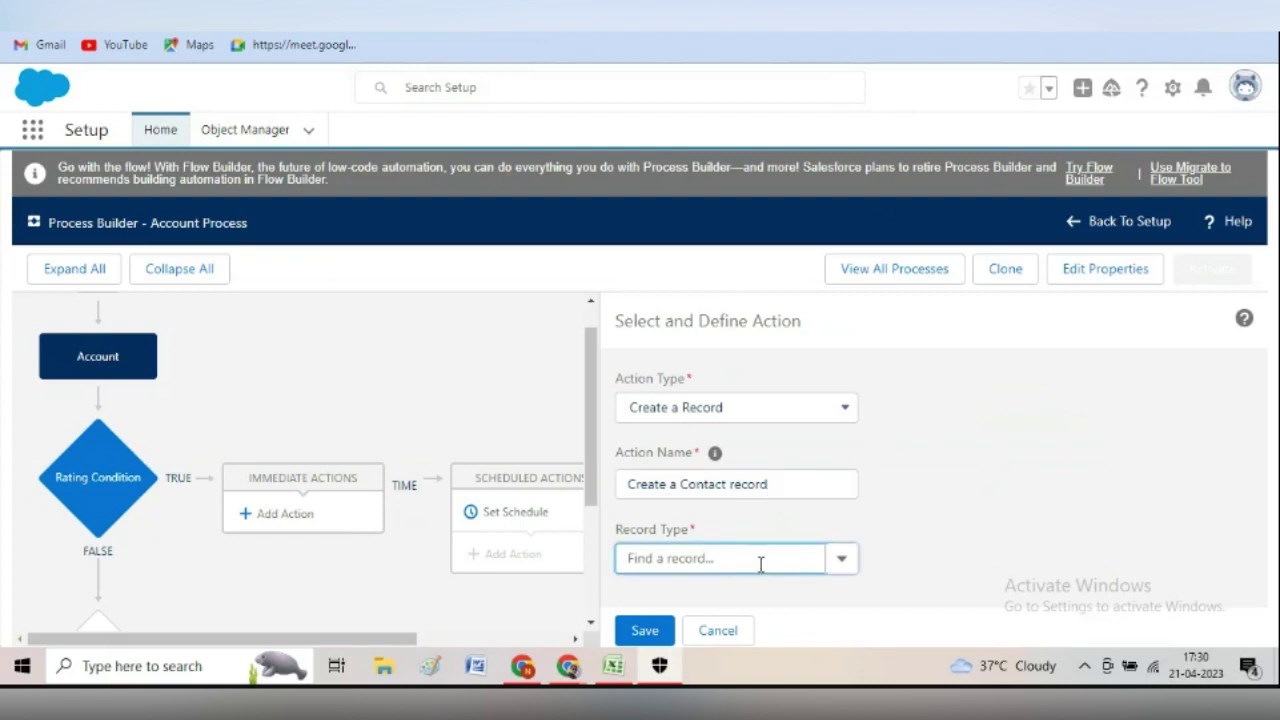
pyautogui.click(760, 565)
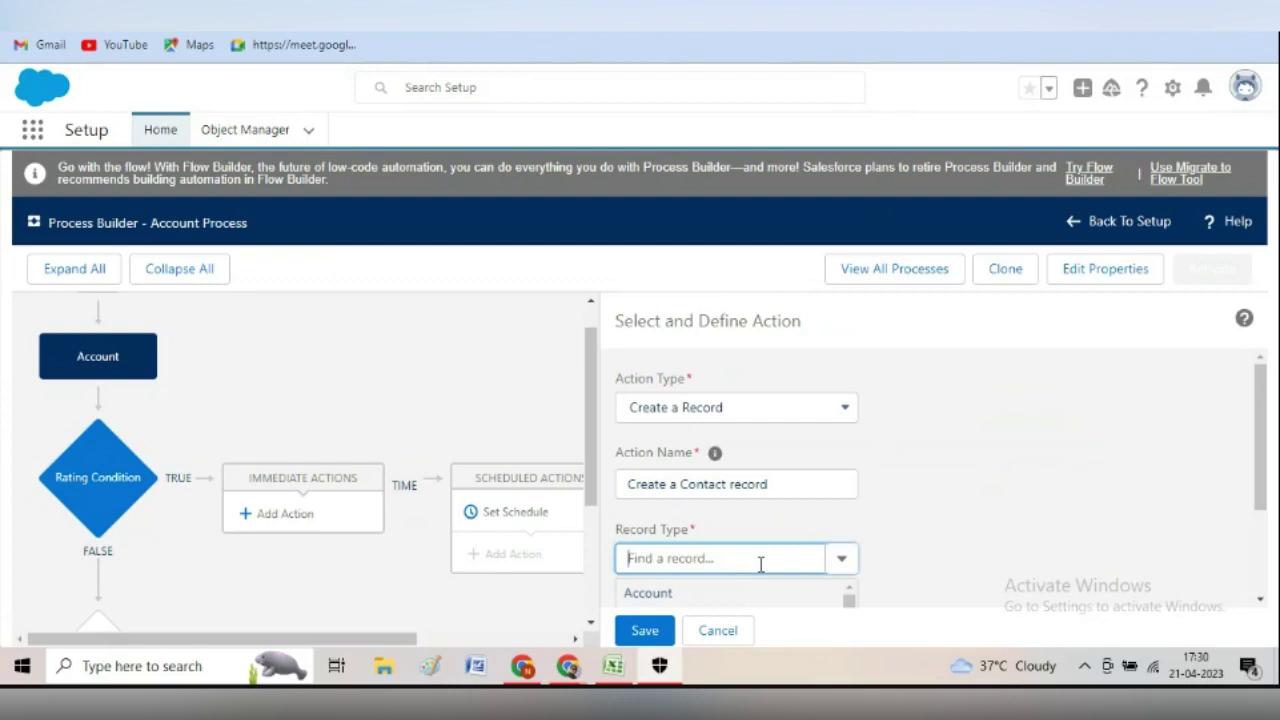
pyautogui.write('con')
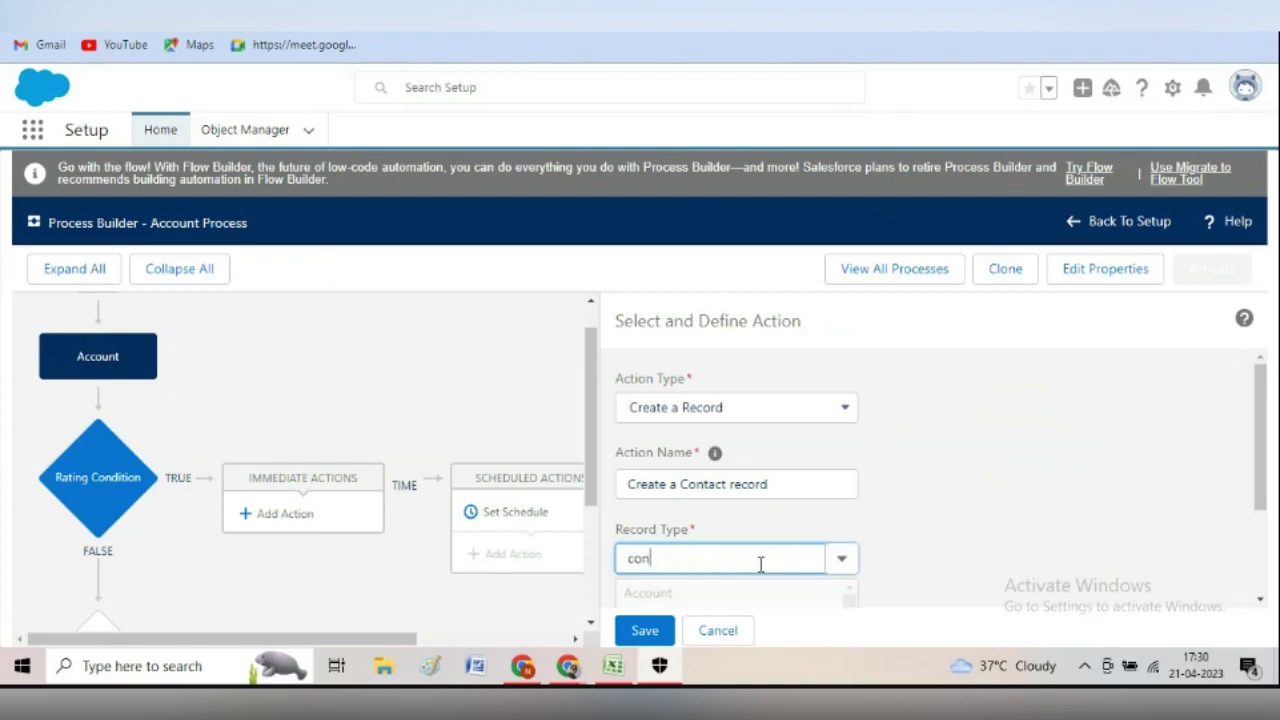
pyautogui.write('tact')
pyautogui.click(680, 595)
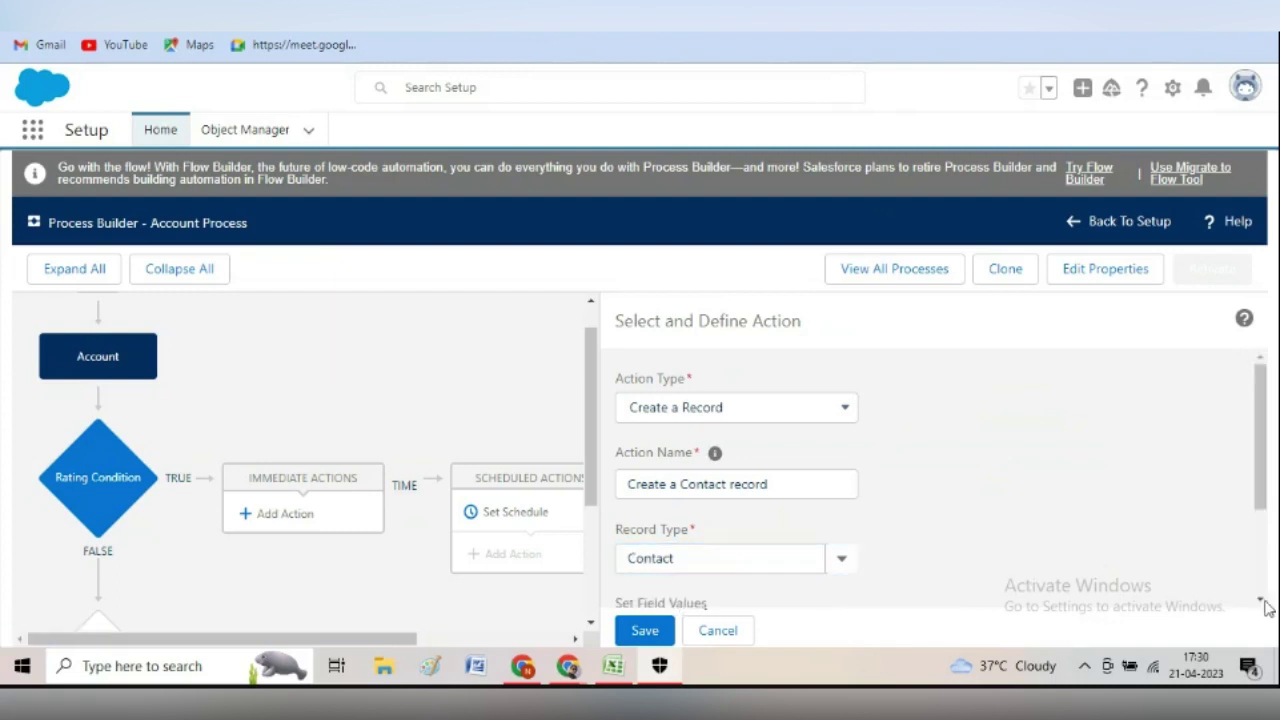
# Set the value type of the contact's Last Name field to Field Reference
pyautogui.click(1260, 600)
pyautogui.scroll(-3, 1260, 603)
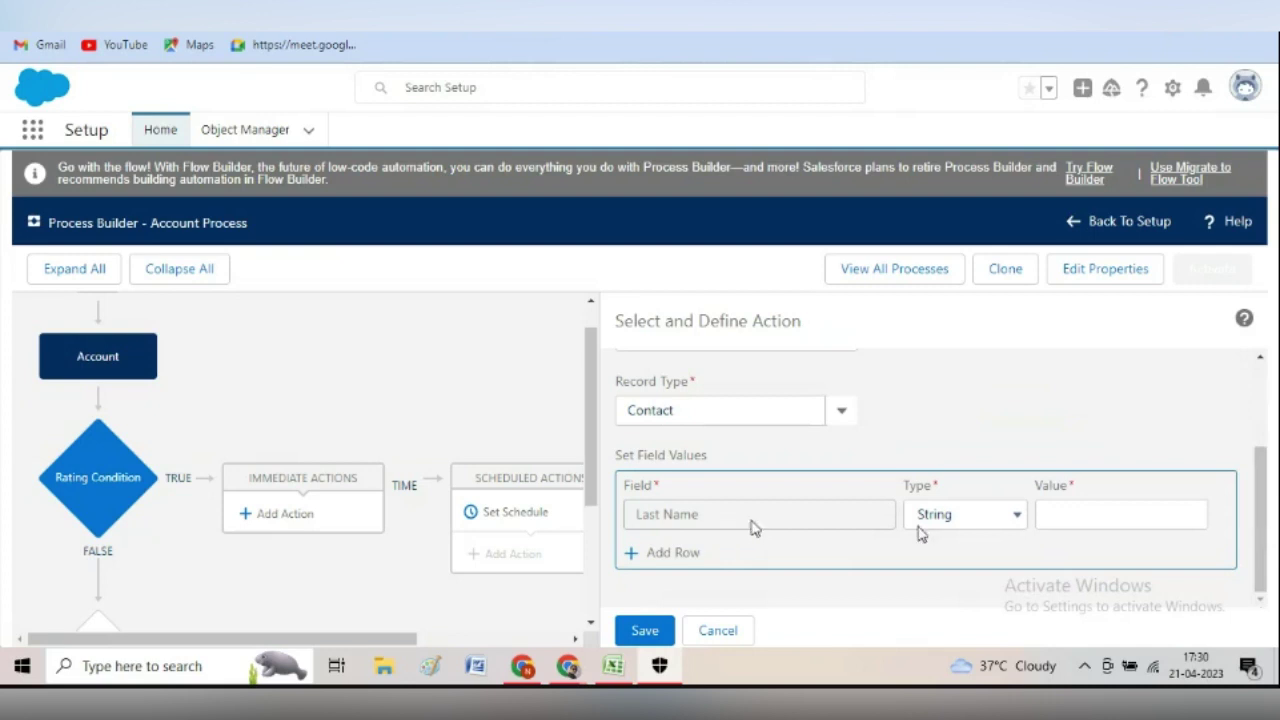
pyautogui.click(956, 524)
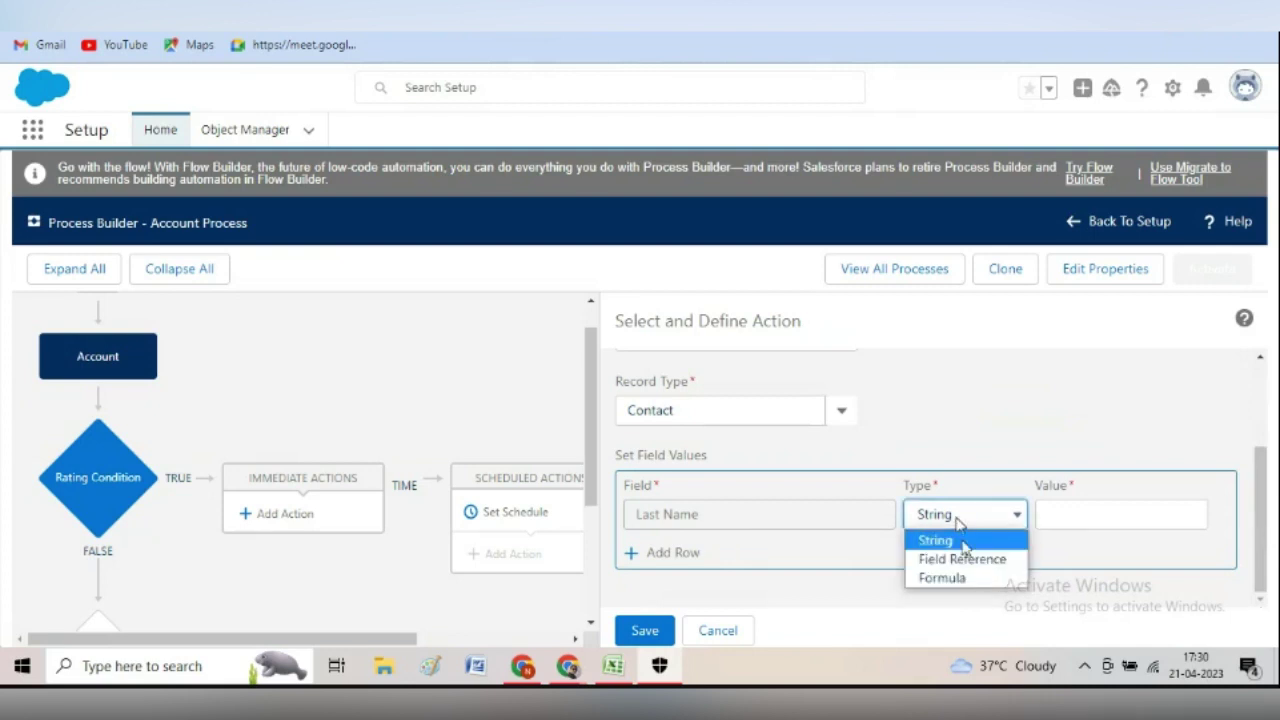
pyautogui.click(963, 559)
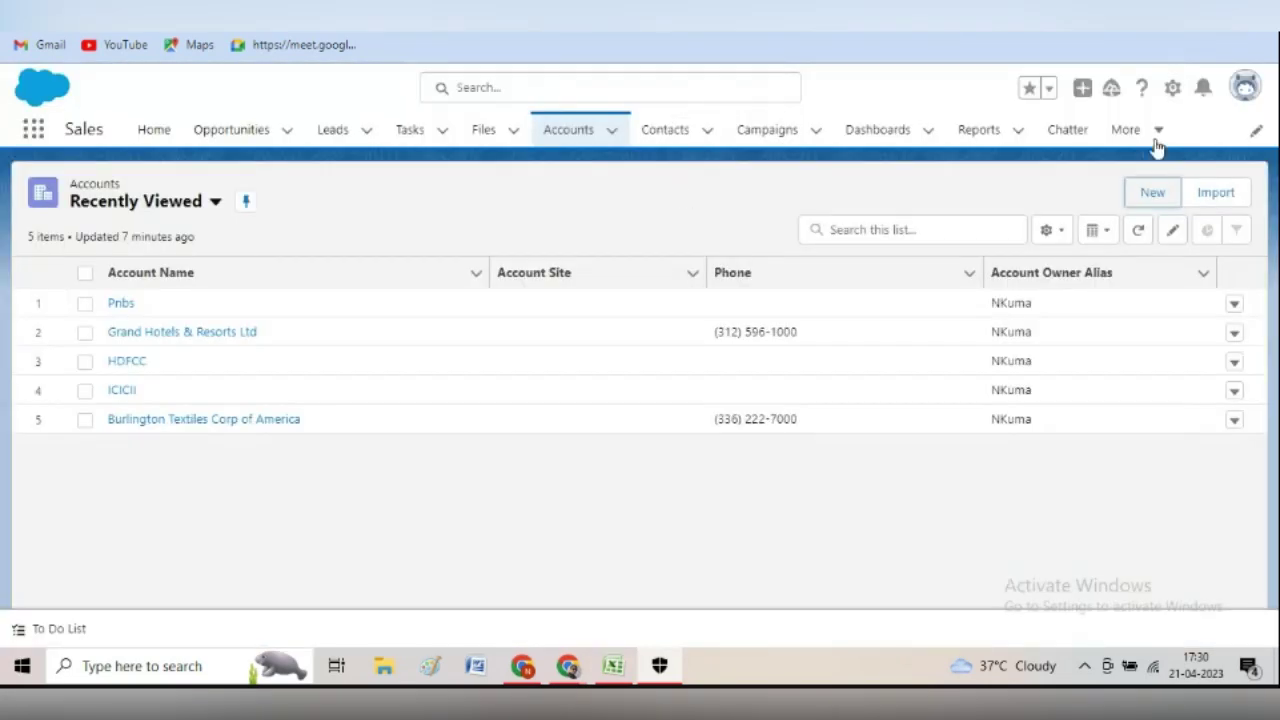
# Examine the fields offered on a new account record in the Sales app and close the form without saving
pyautogui.click(1152, 197)
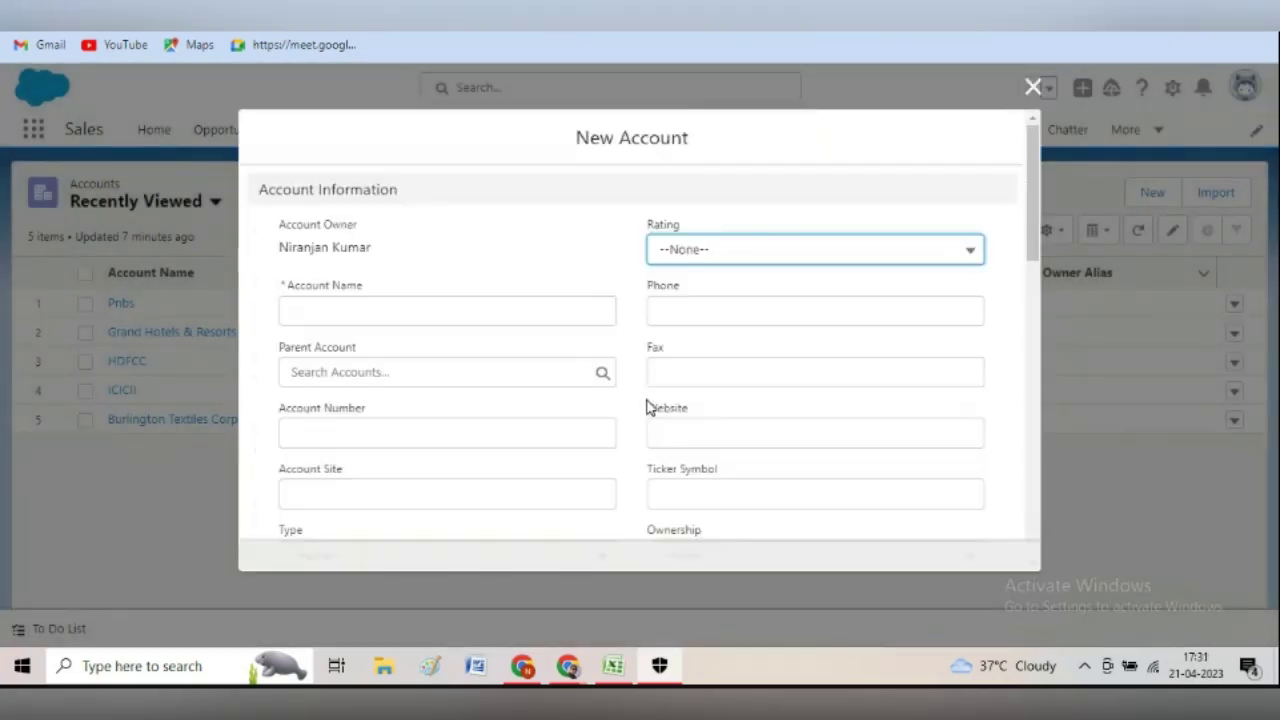
pyautogui.scroll(-1, 1070, 257)
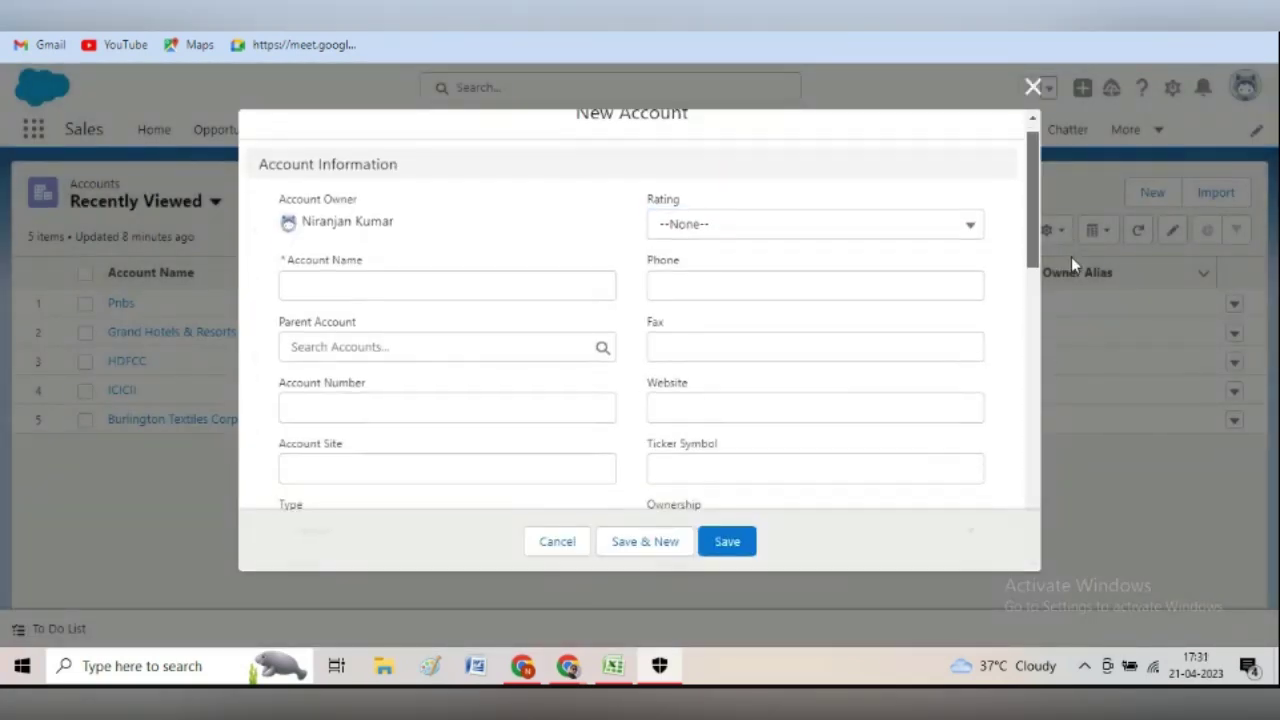
pyautogui.scroll(-1, 1071, 262)
pyautogui.scroll(-1, 1075, 272)
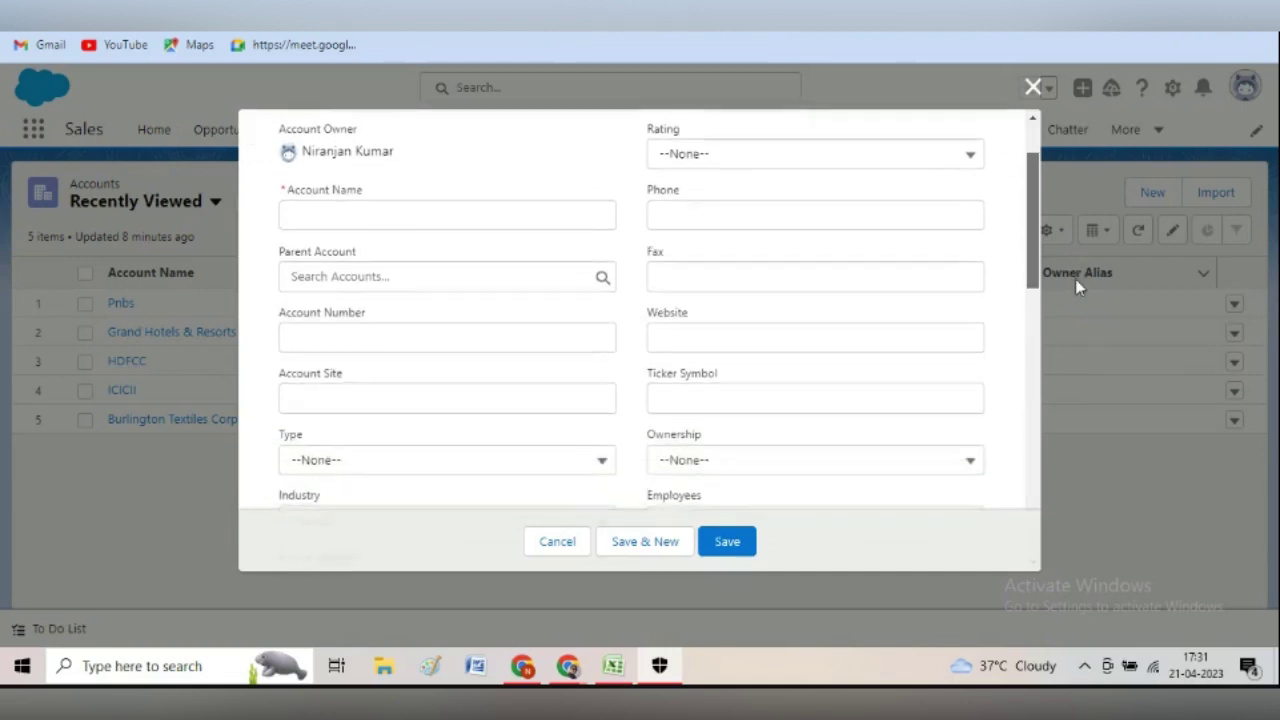
pyautogui.scroll(-1, 1078, 288)
pyautogui.scroll(1, 1076, 280)
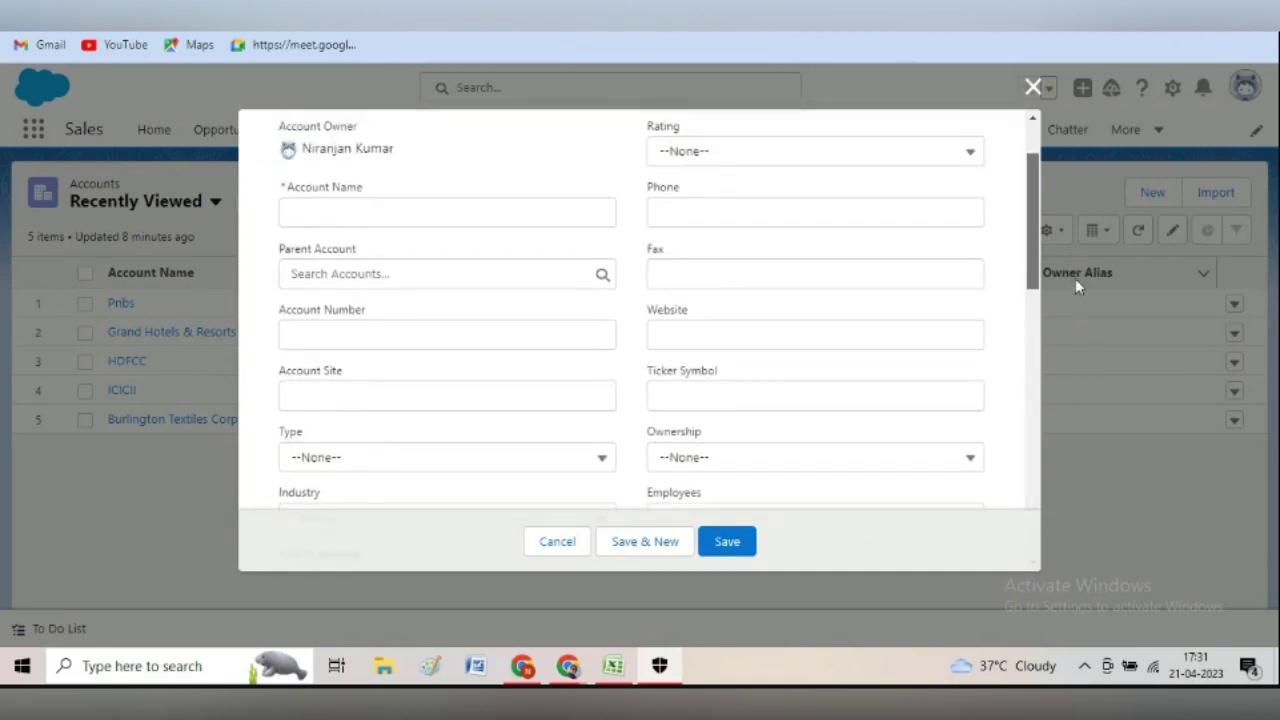
pyautogui.scroll(-2, 1071, 270)
pyautogui.scroll(2, 1071, 257)
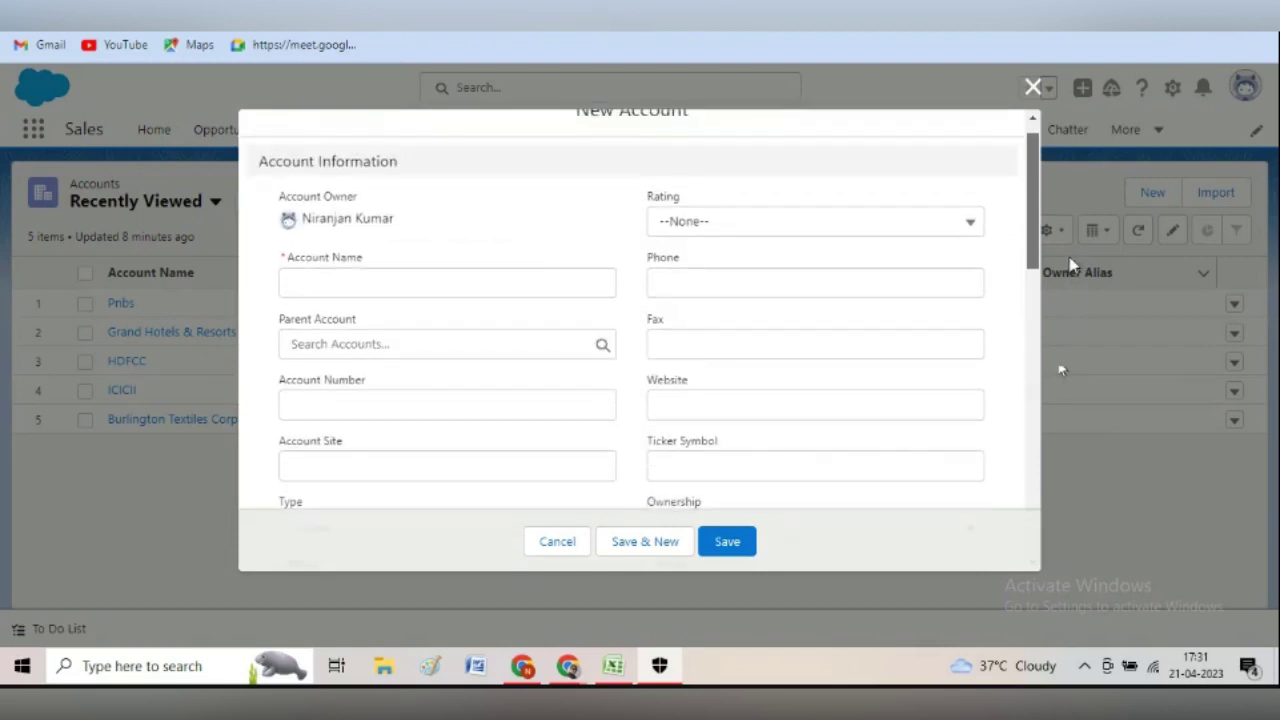
pyautogui.scroll(1, 1070, 262)
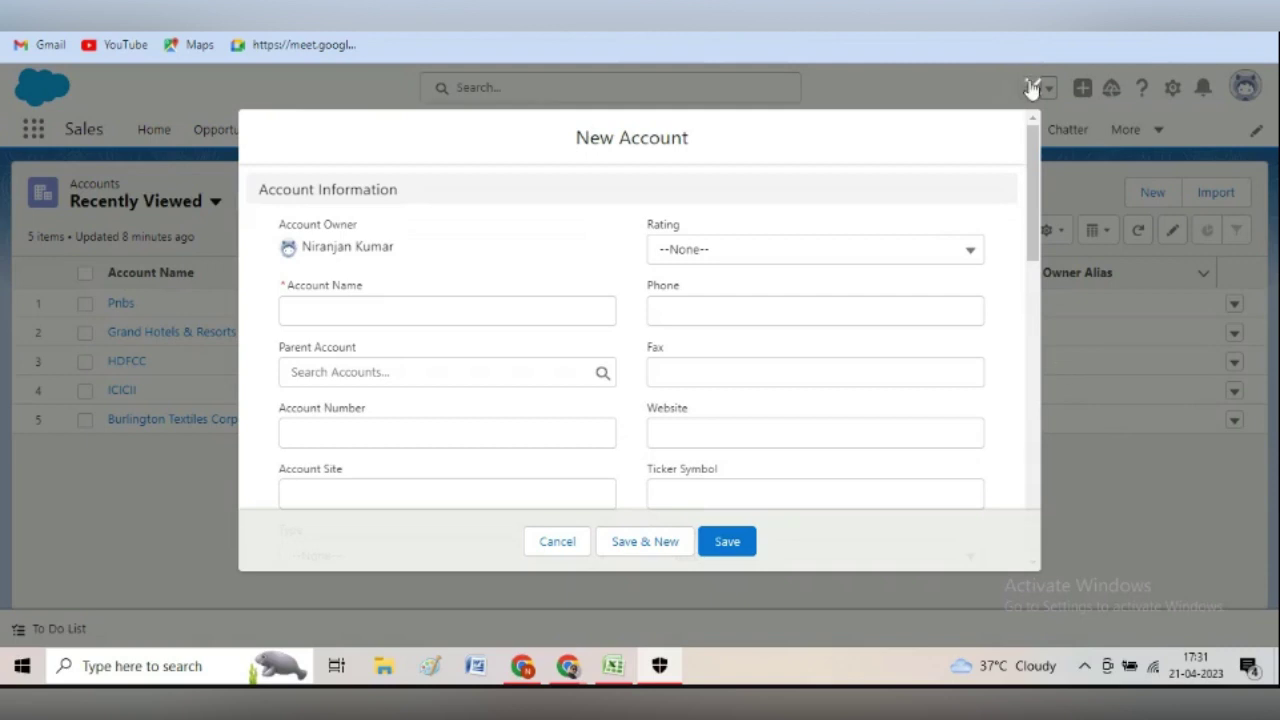
pyautogui.click(1032, 87)
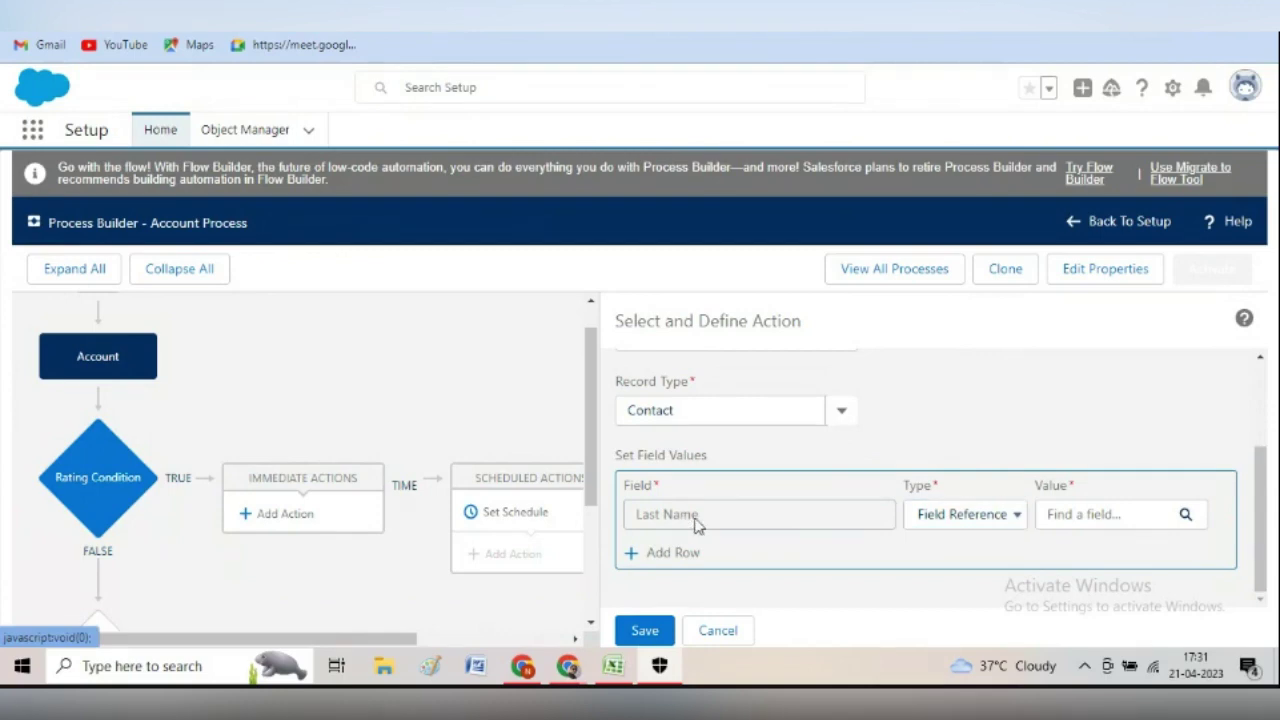
# Set the contact's Last Name value to the Account Name field of the account
pyautogui.click(729, 516)
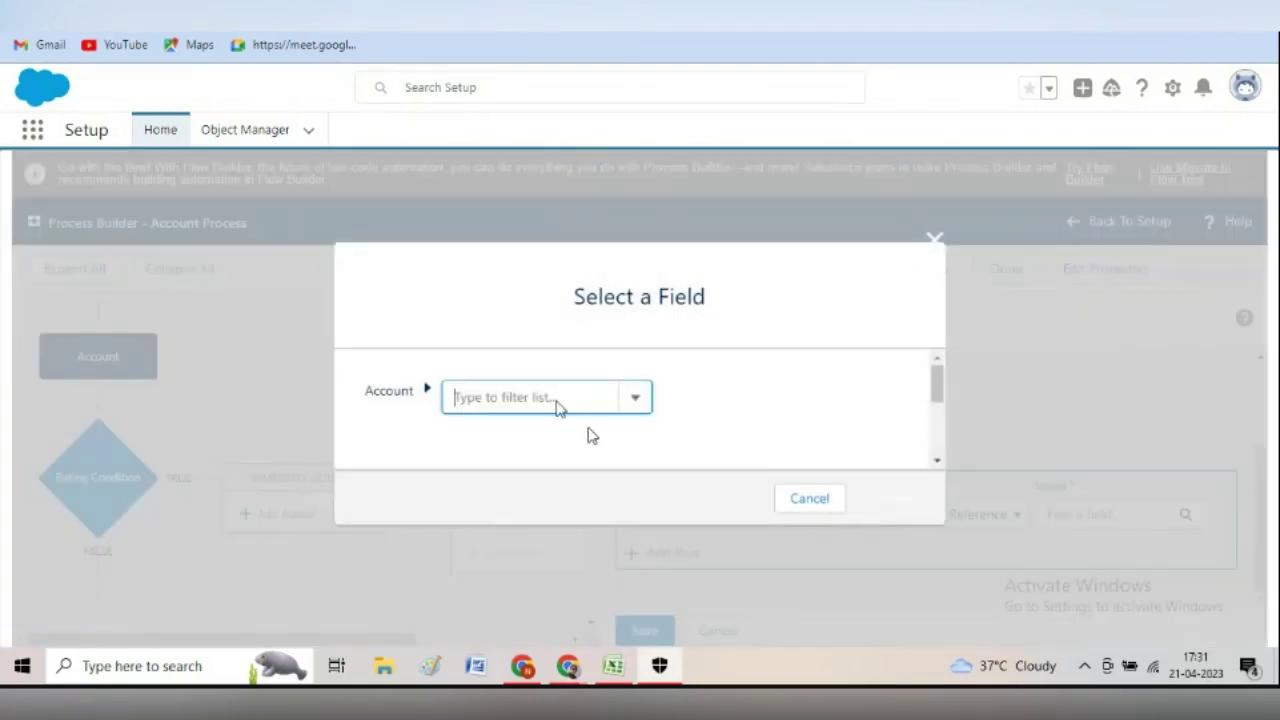
pyautogui.write('account')
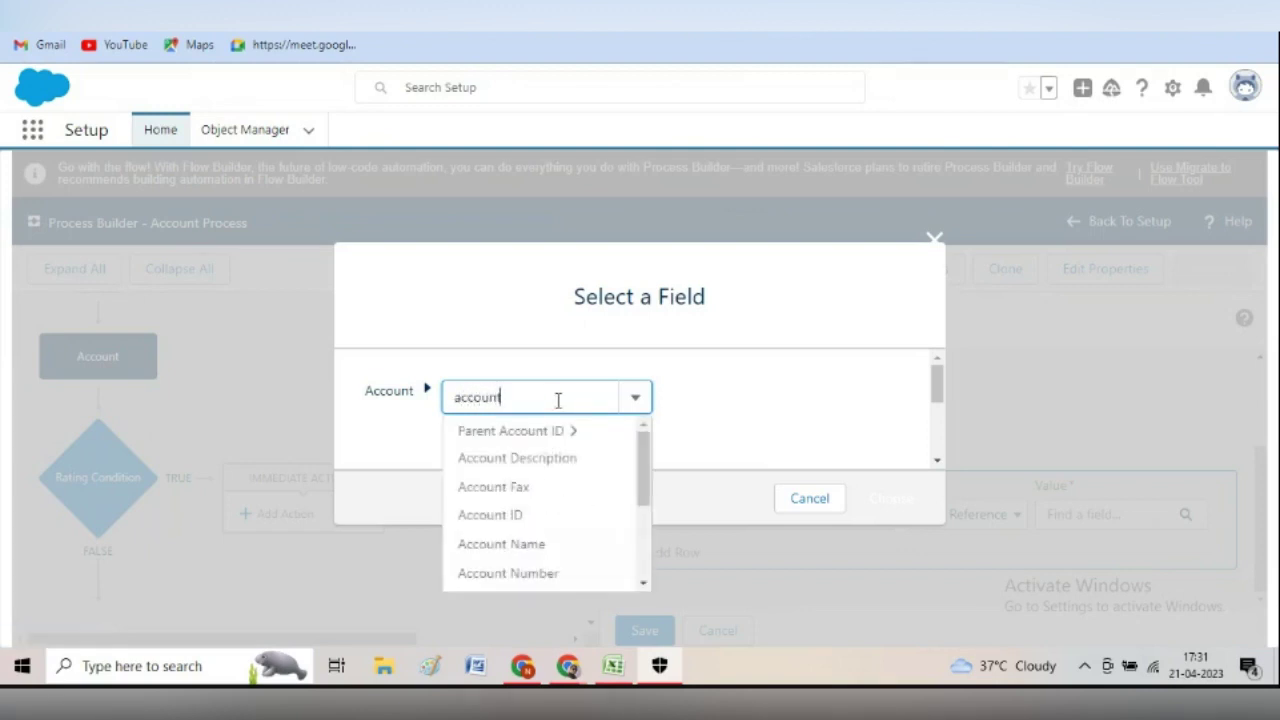
pyautogui.click(533, 552)
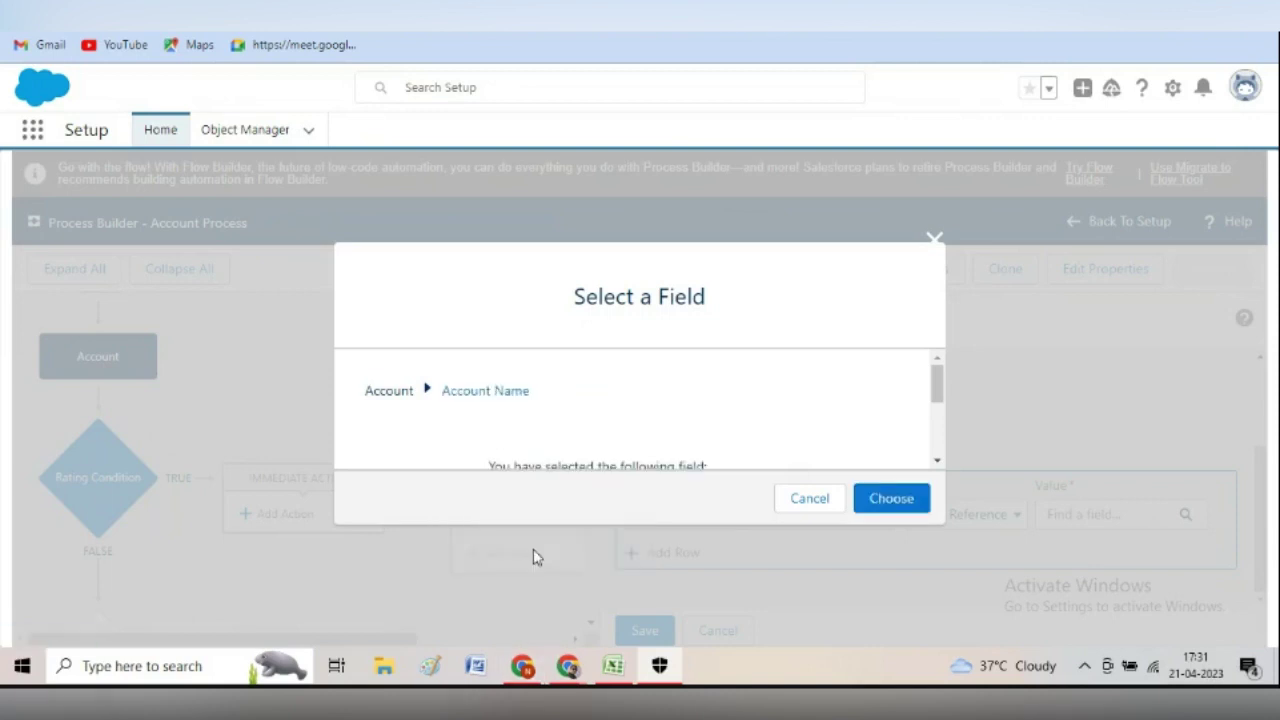
pyautogui.click(903, 500)
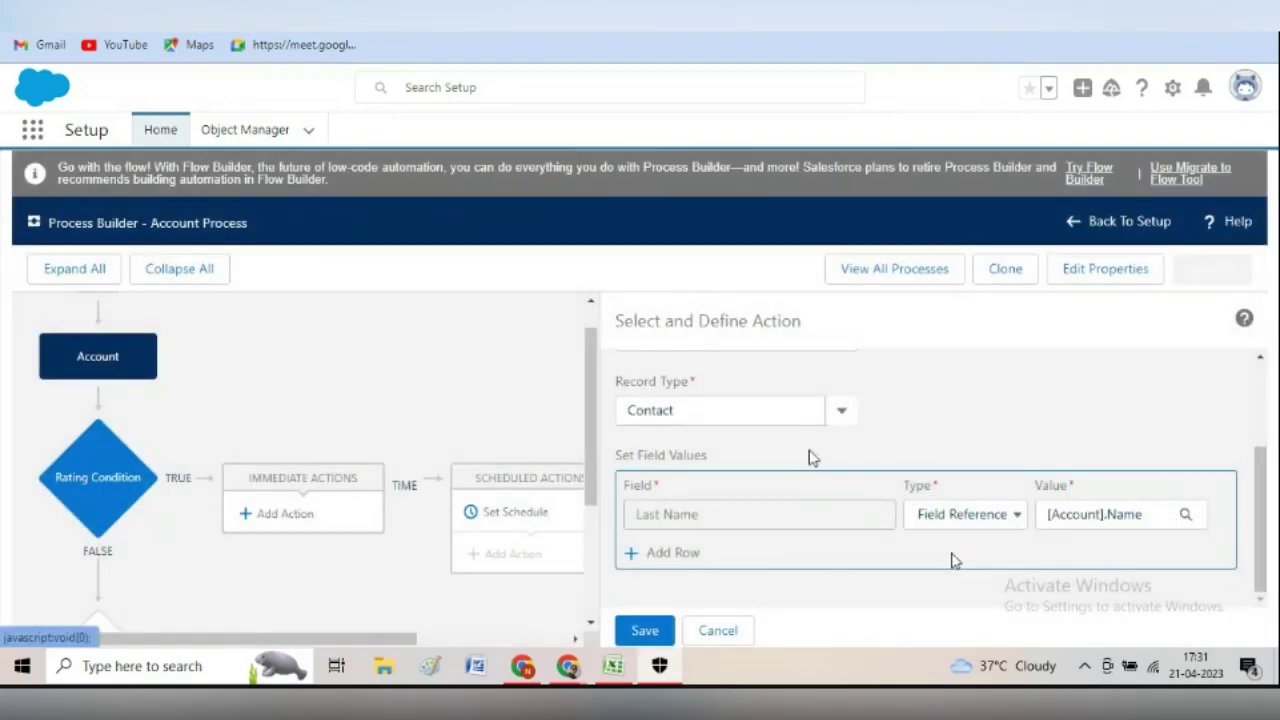
# Add a field value row for the contact's Mobile Phone with the type Field Reference
pyautogui.click(660, 553)
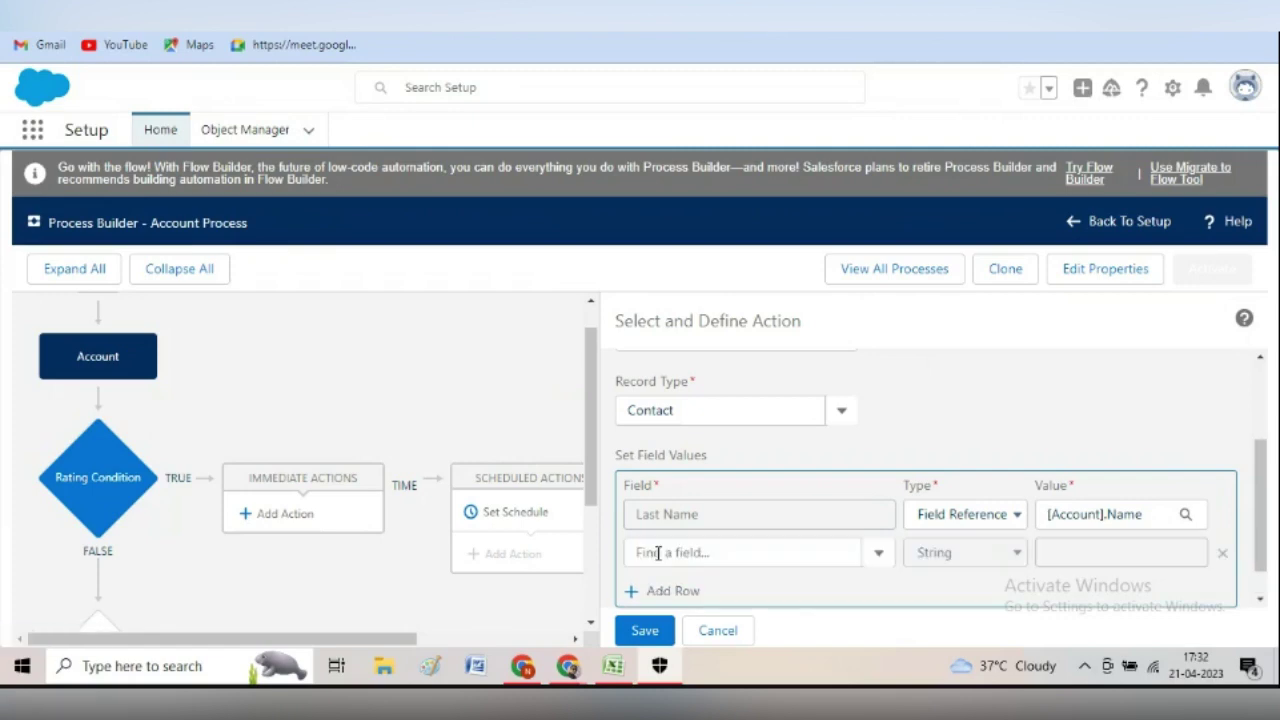
pyautogui.click(660, 553)
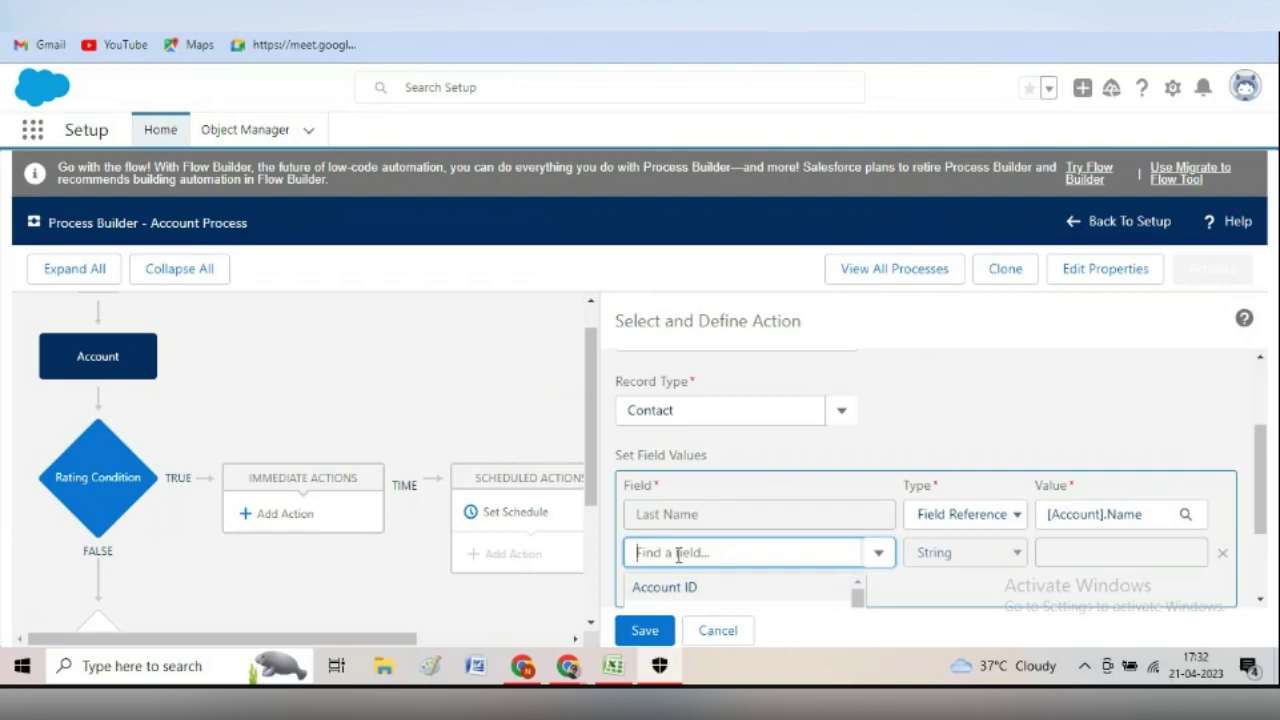
pyautogui.write('mob')
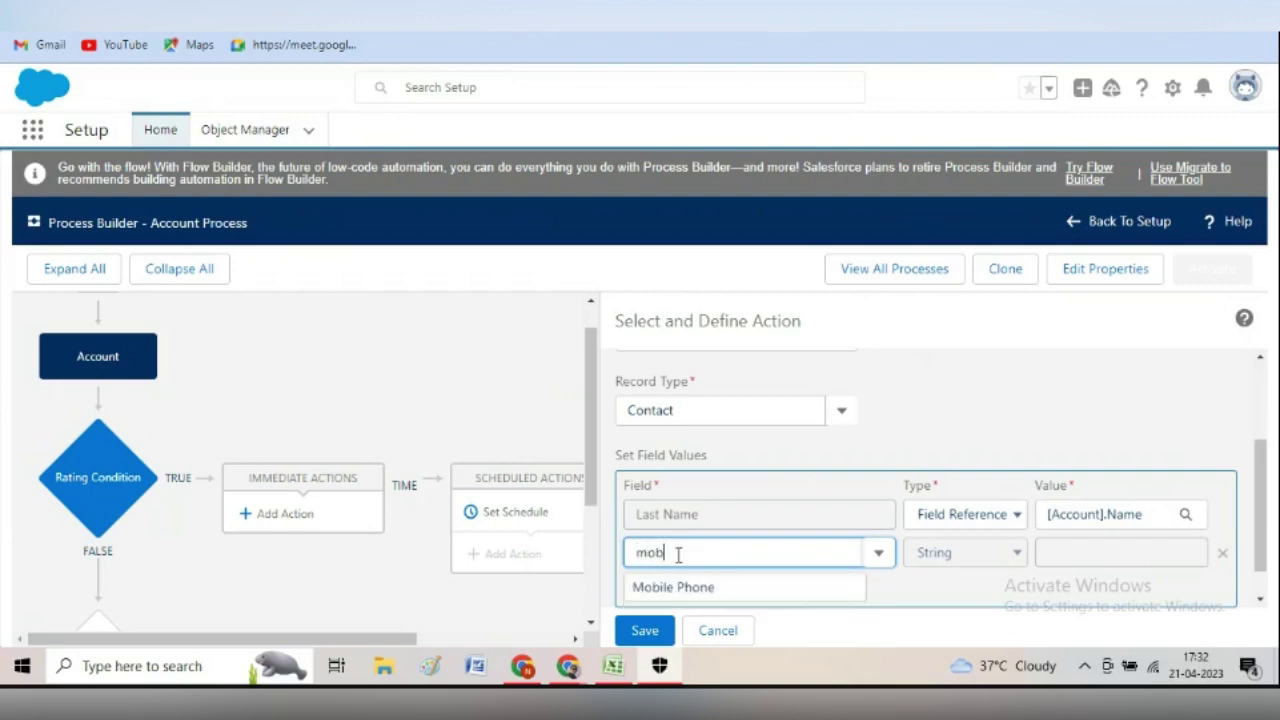
pyautogui.click(688, 588)
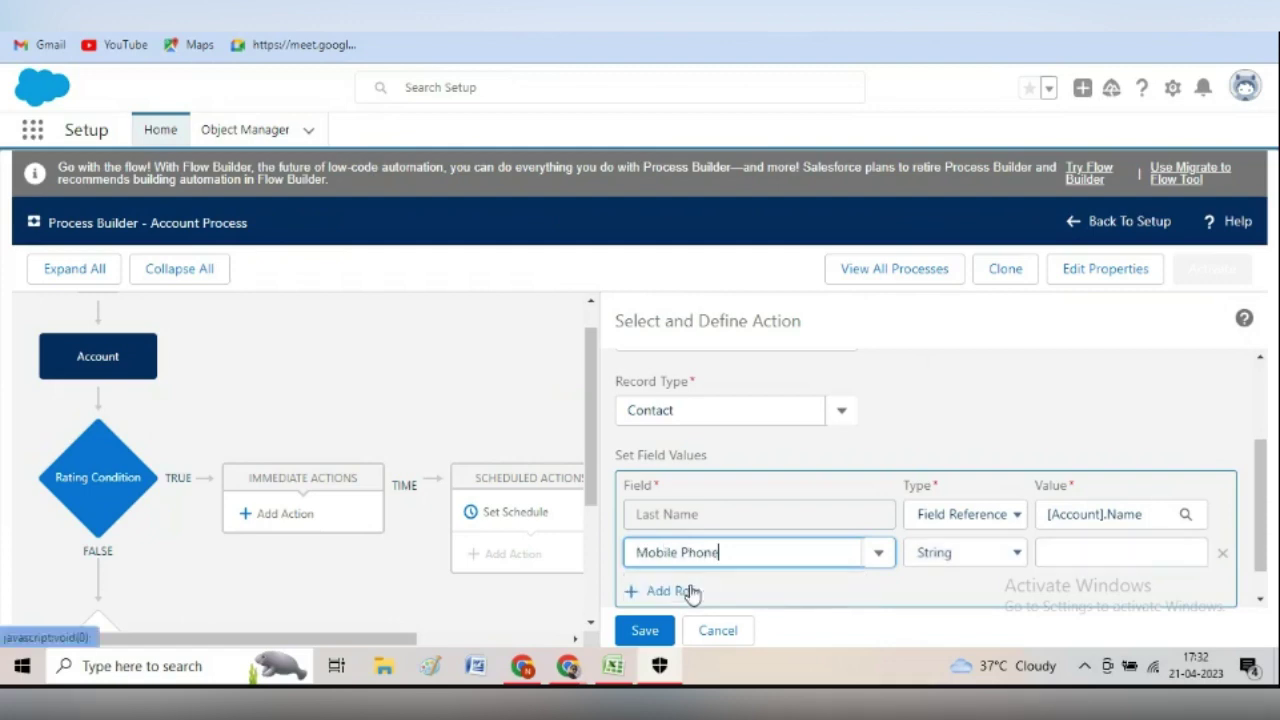
pyautogui.click(949, 556)
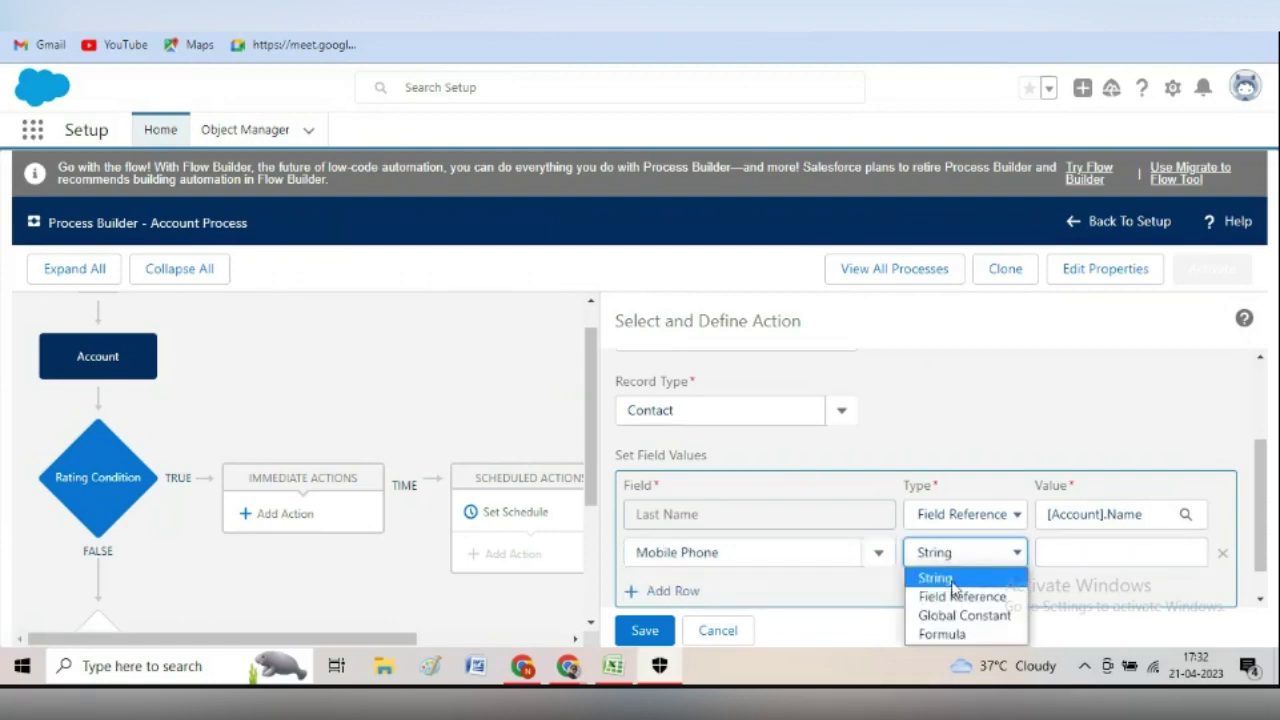
pyautogui.click(955, 597)
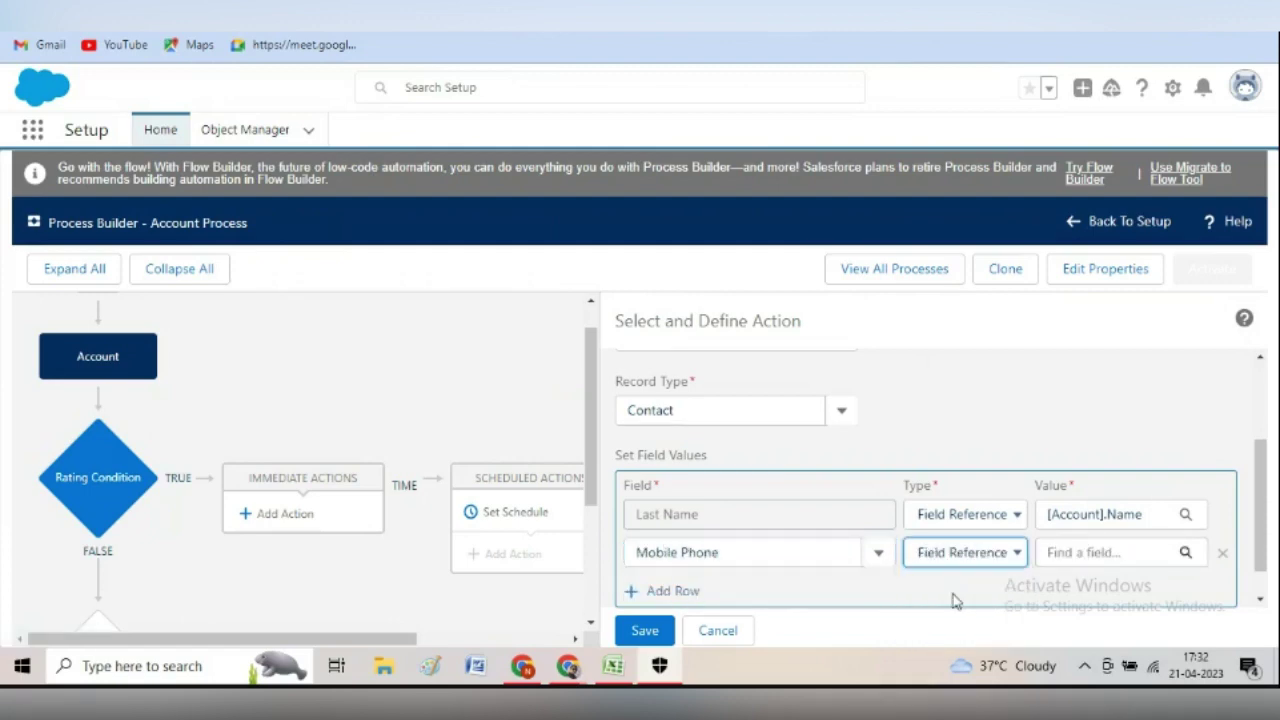
# Set the Mobile Phone value to the Account Phone field of the account
pyautogui.click(1062, 556)
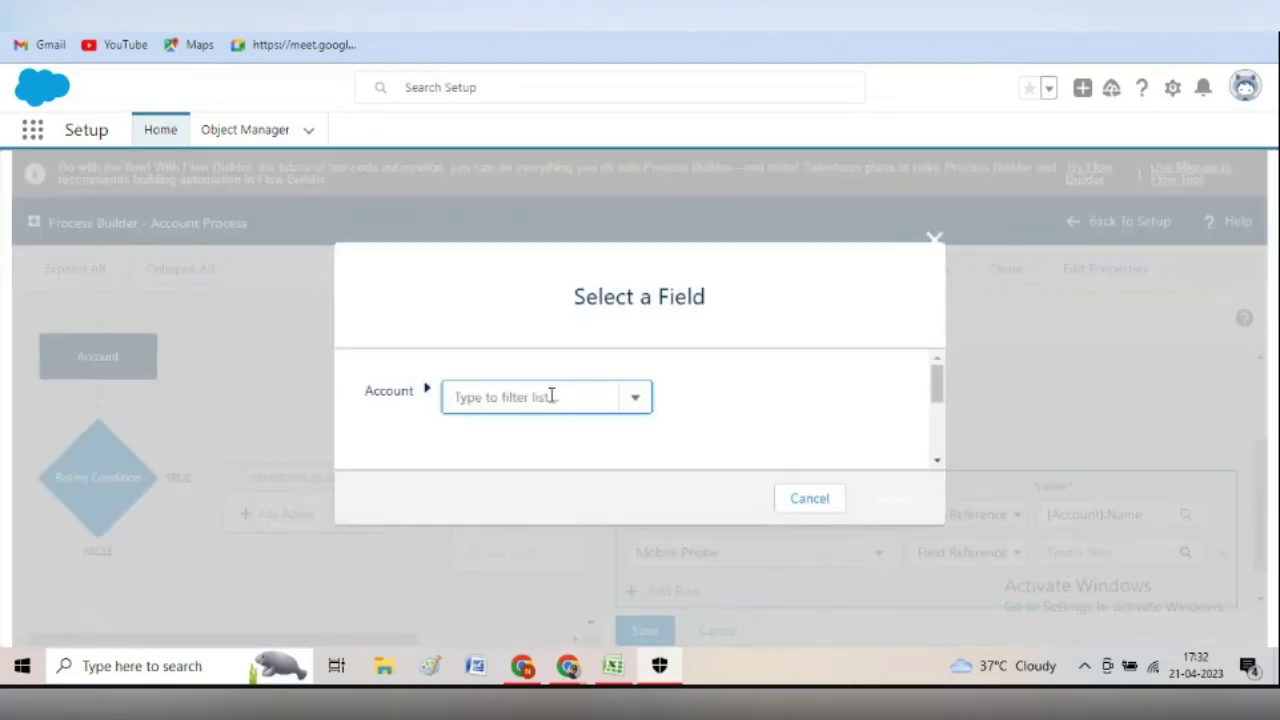
pyautogui.write('phon')
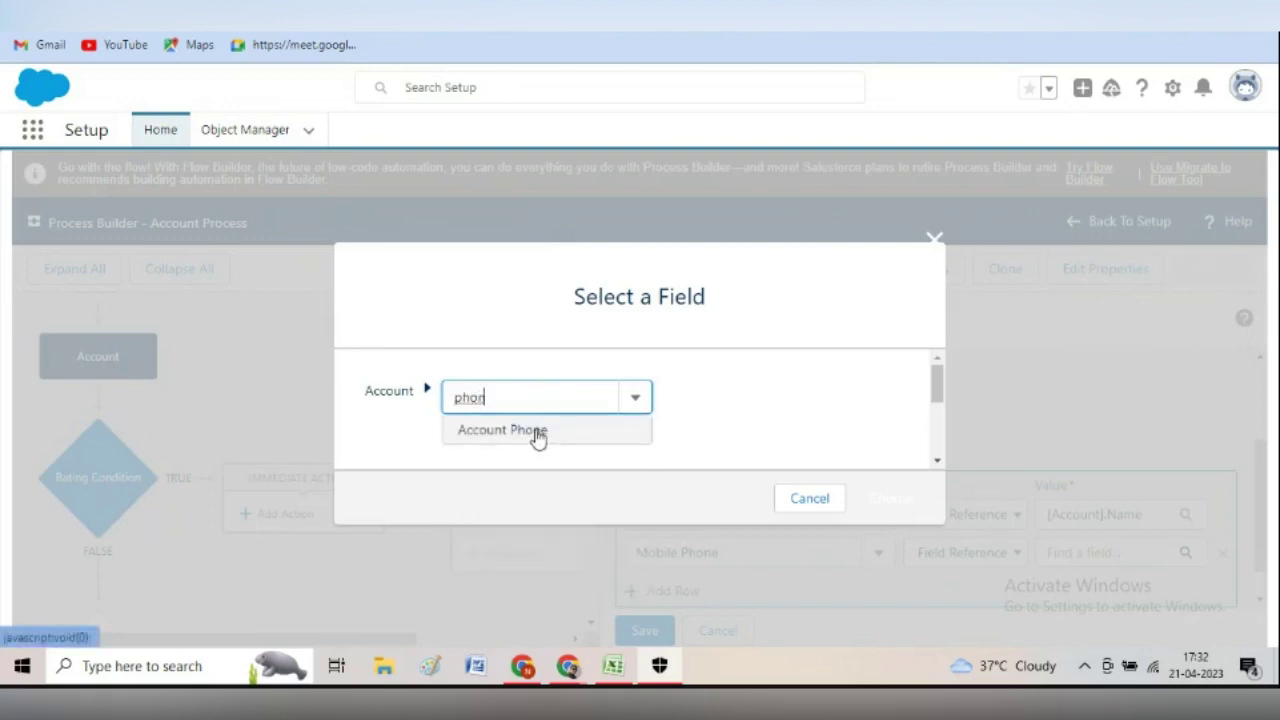
pyautogui.click(547, 433)
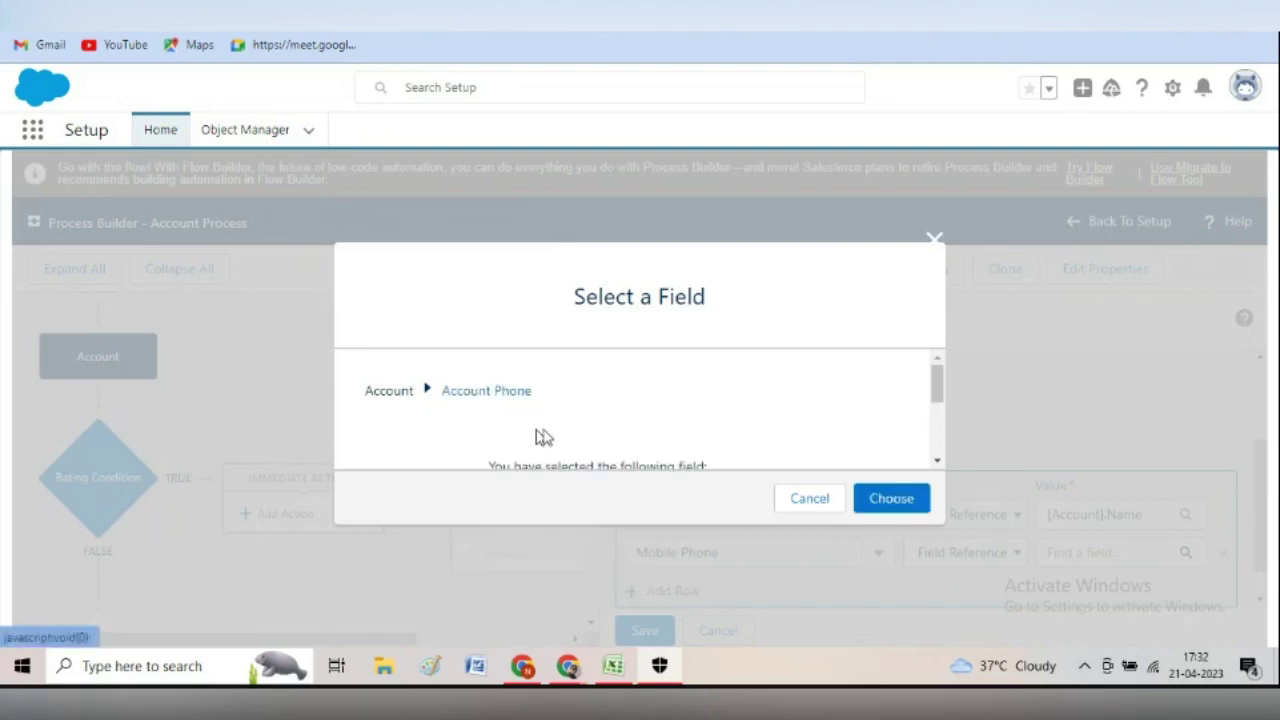
pyautogui.click(891, 499)
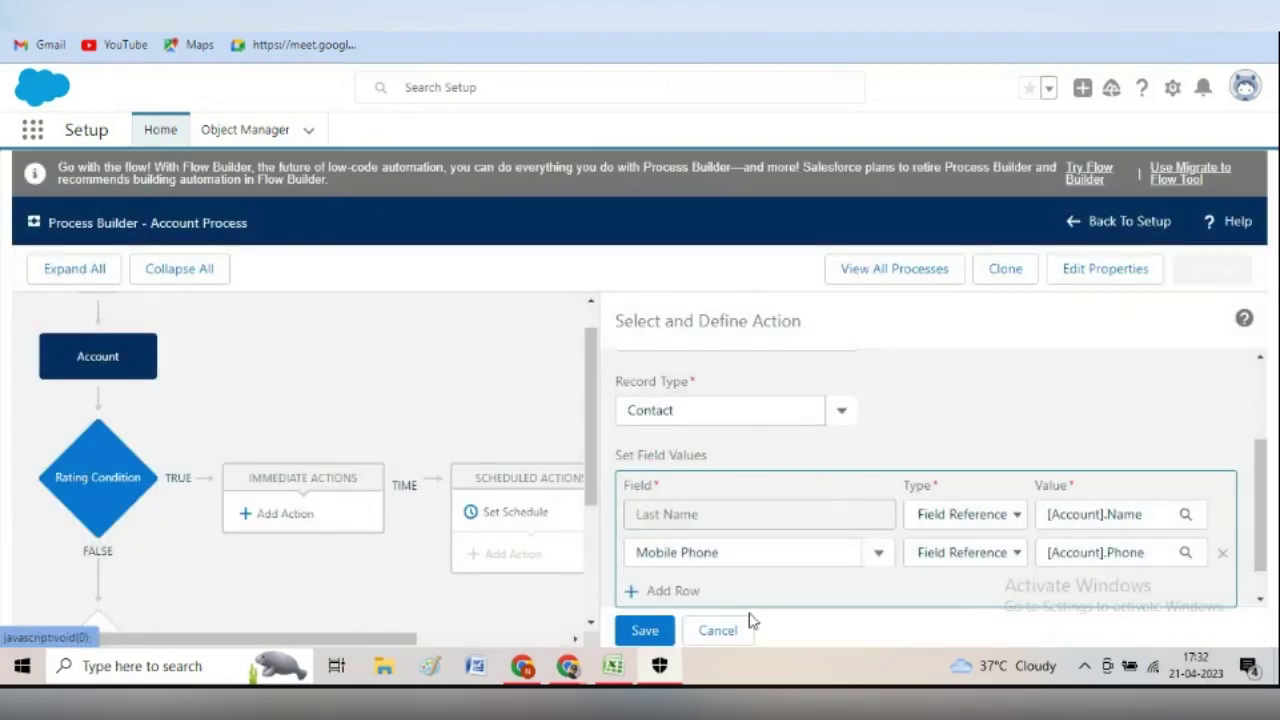
# Add a field value row for the contact's Account ID with the type Field Reference
pyautogui.click(662, 590)
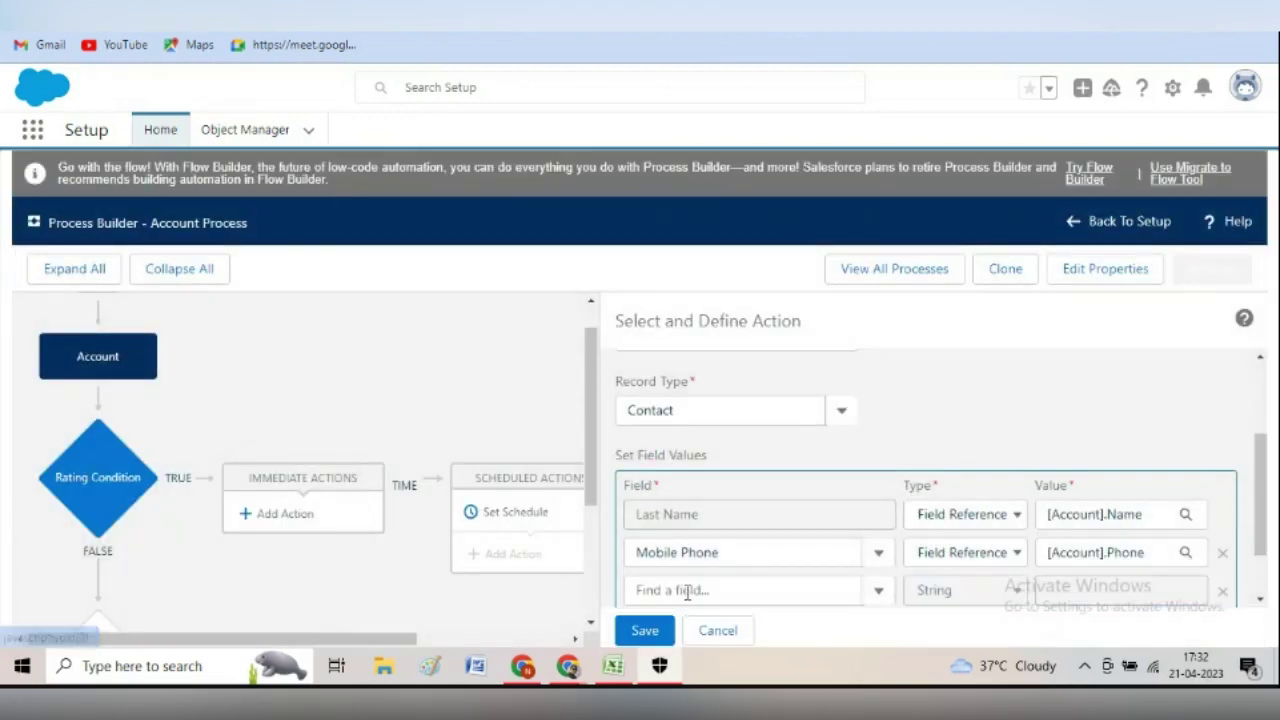
pyautogui.scroll(-2, 1262, 543)
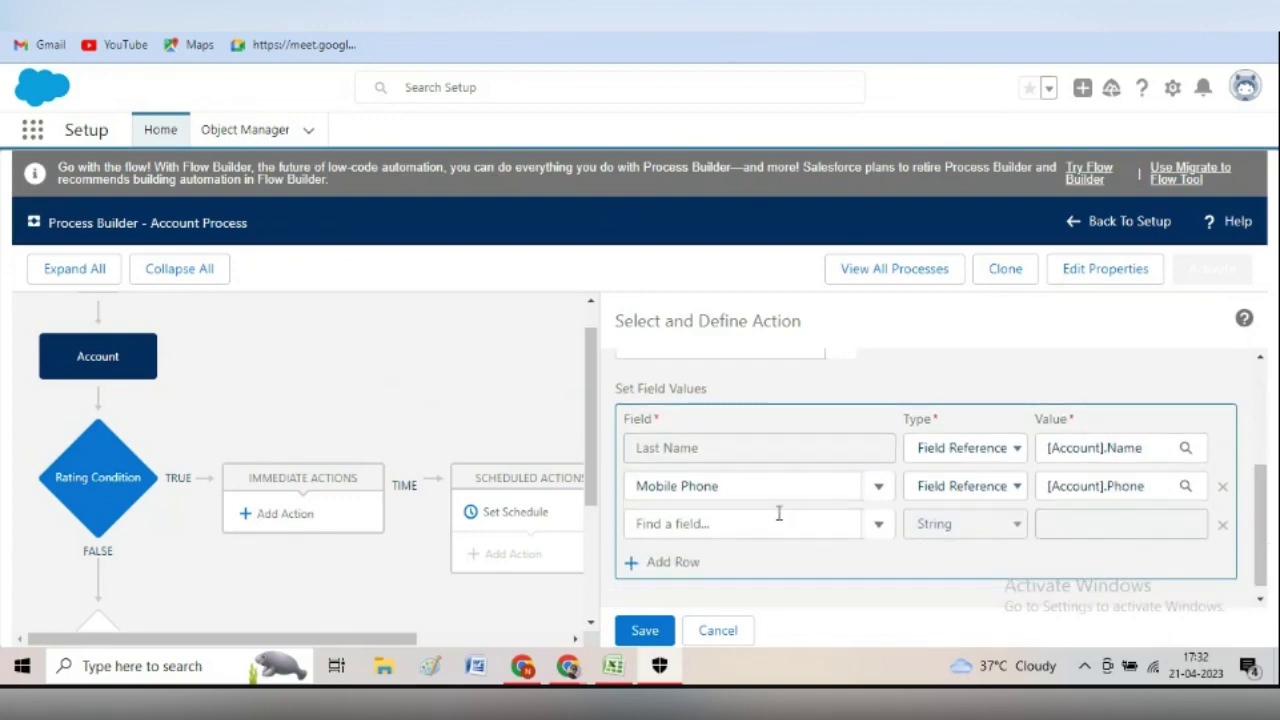
pyautogui.click(780, 524)
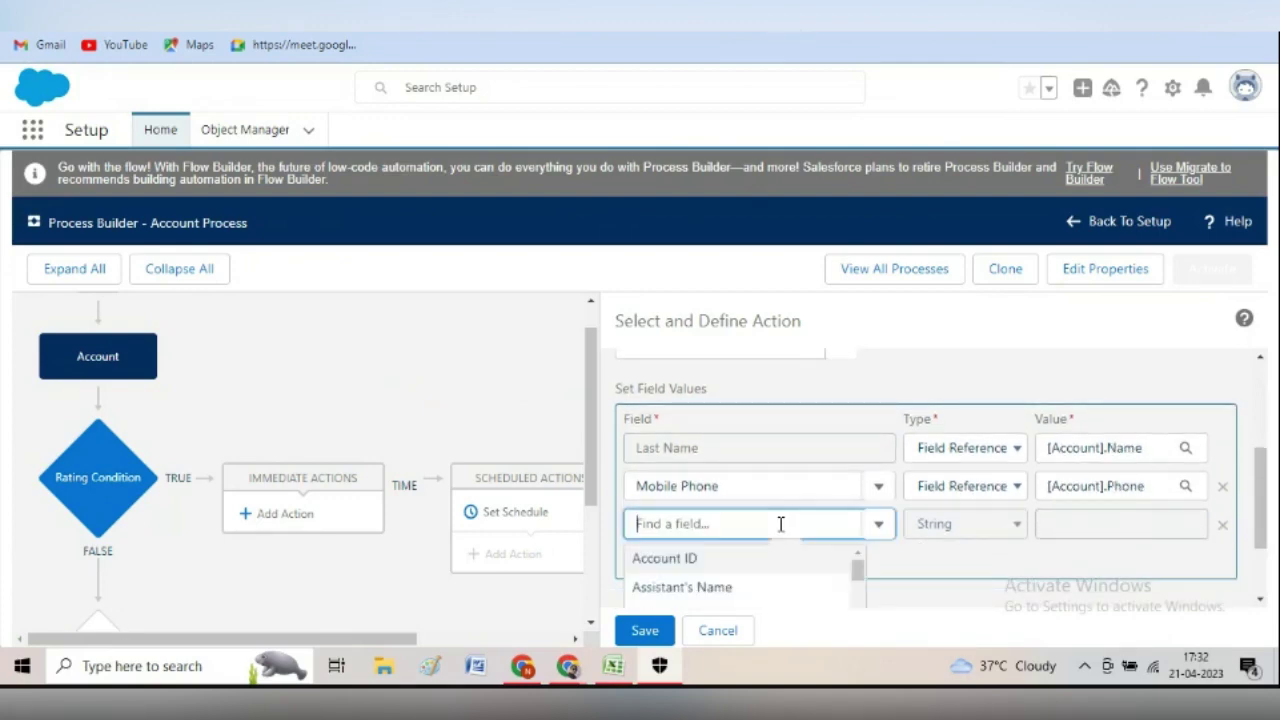
pyautogui.click(692, 560)
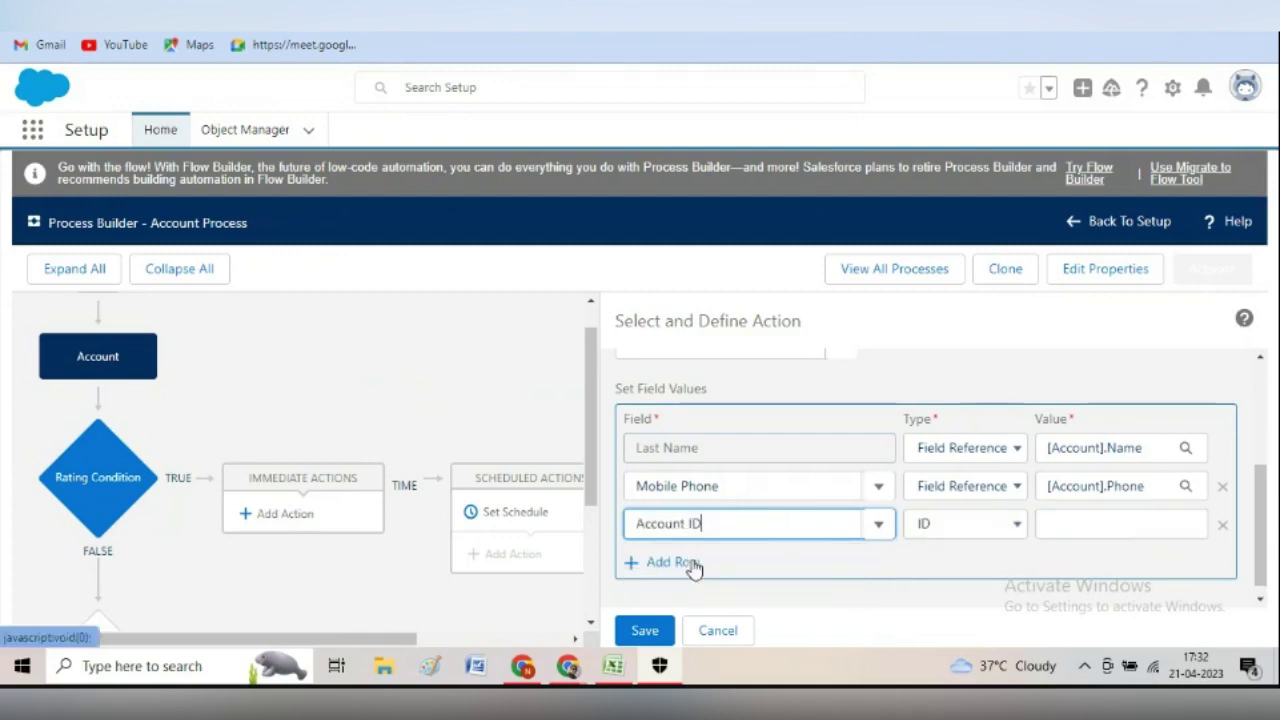
pyautogui.click(937, 526)
pyautogui.click(948, 570)
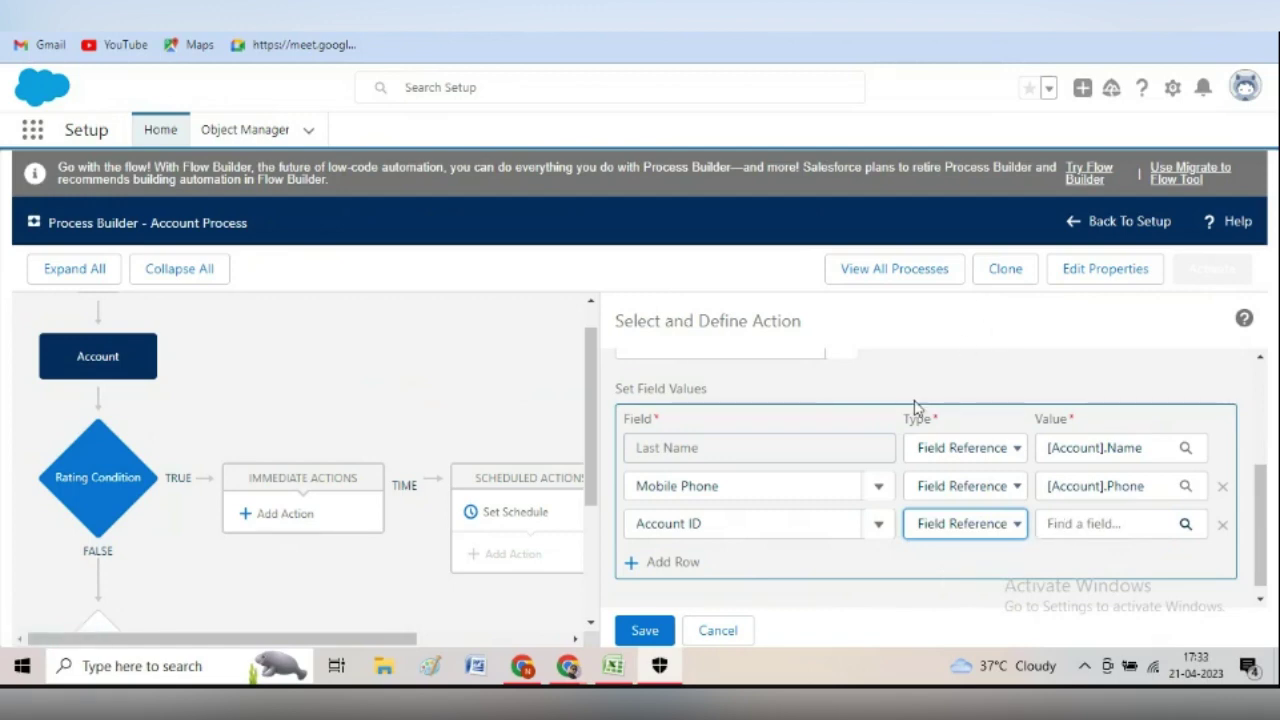
# Set the contact's Account ID value to the Account ID field of the account
pyautogui.click(1106, 525)
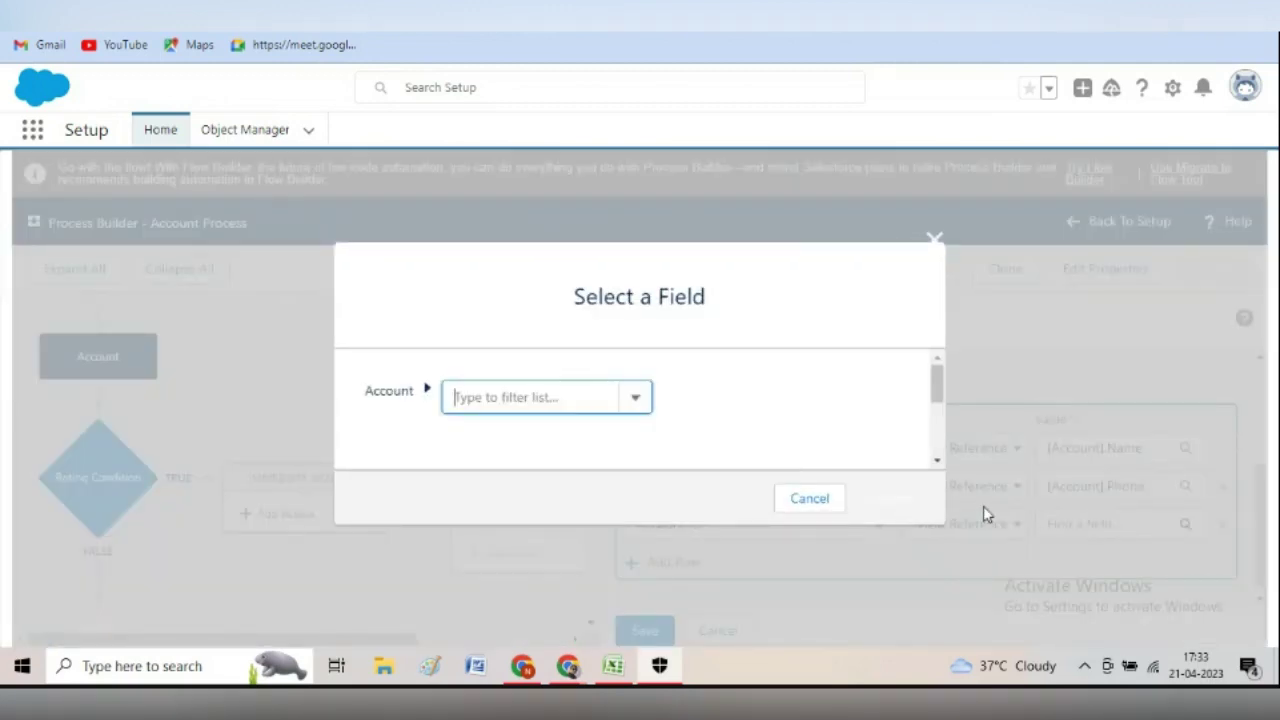
pyautogui.click(578, 400)
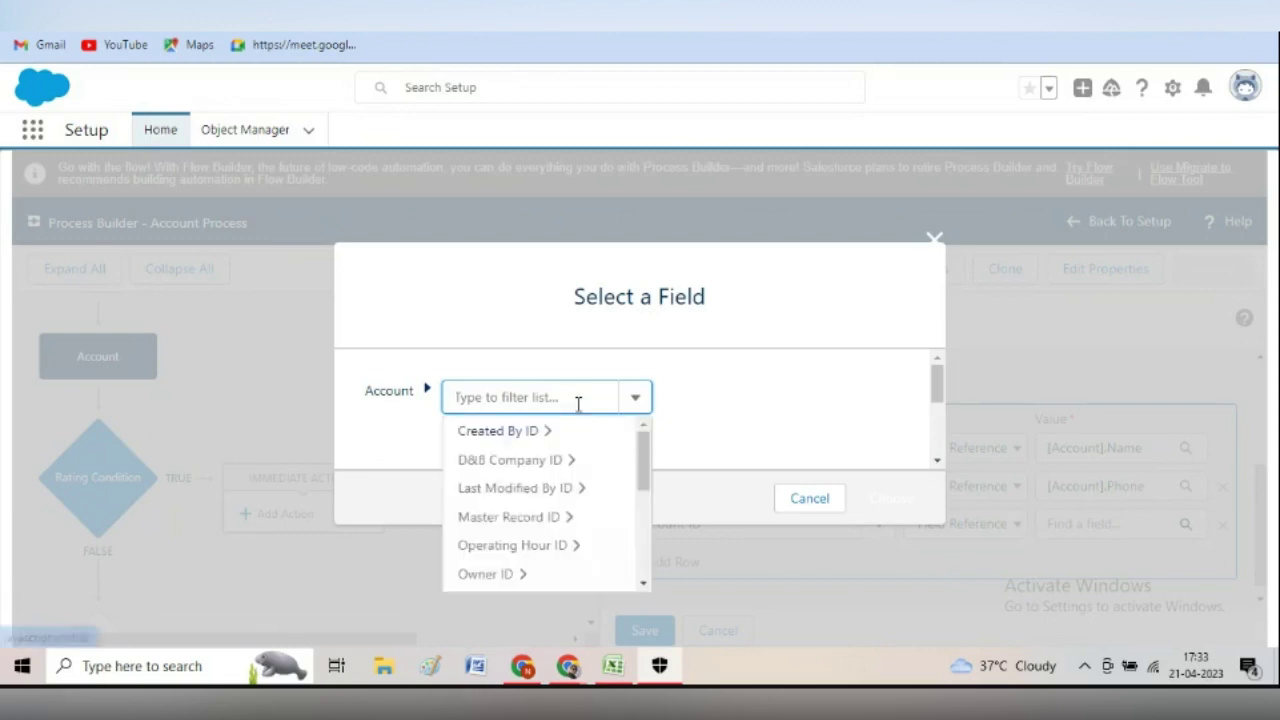
pyautogui.write('accou')
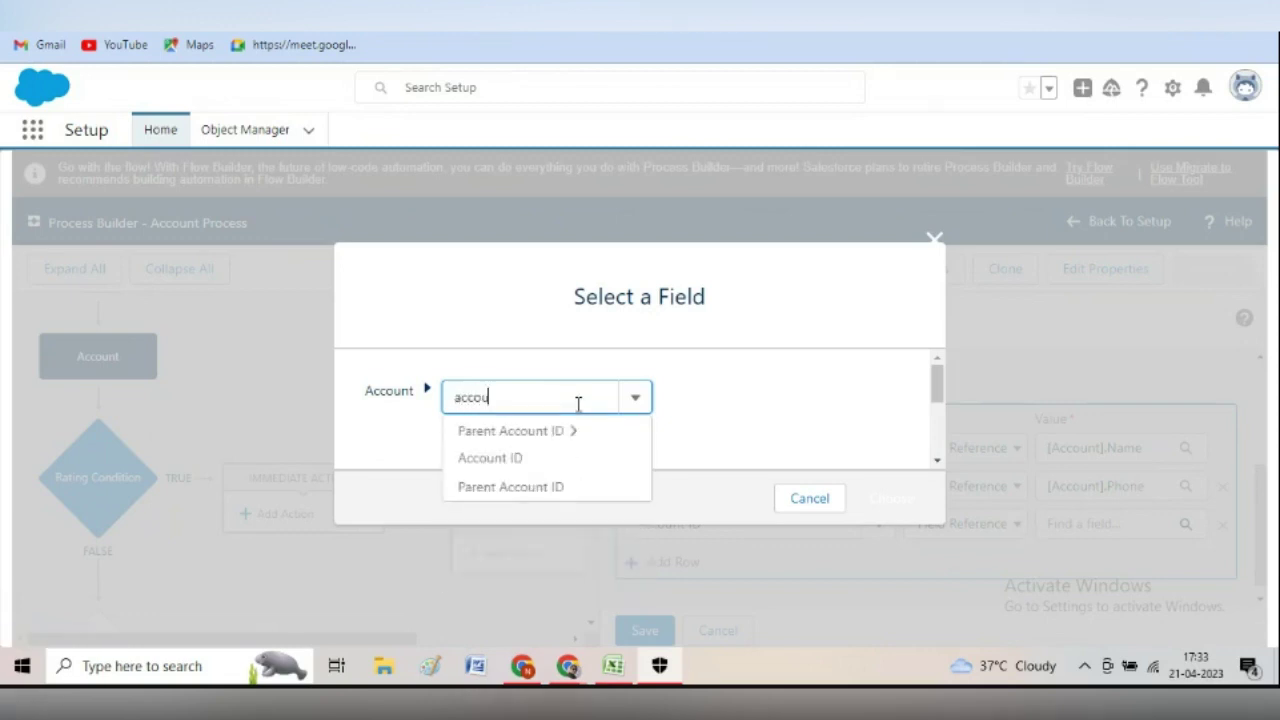
pyautogui.click(508, 456)
pyautogui.click(862, 498)
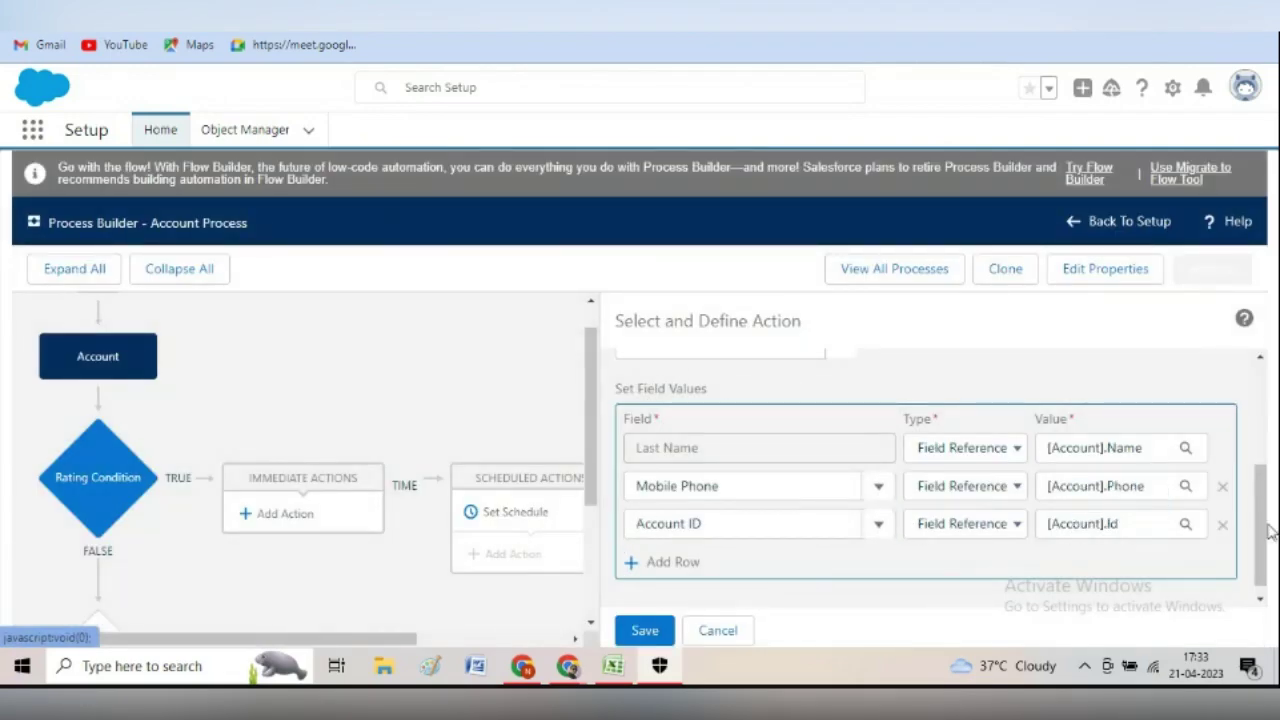
# Save the Create a Contact record action and activate Account Process, confirming the version activation
pyautogui.moveTo(1258, 525)
pyautogui.mouseDown()
pyautogui.moveTo(1251, 410)
pyautogui.moveTo(1262, 537)
pyautogui.mouseUp()
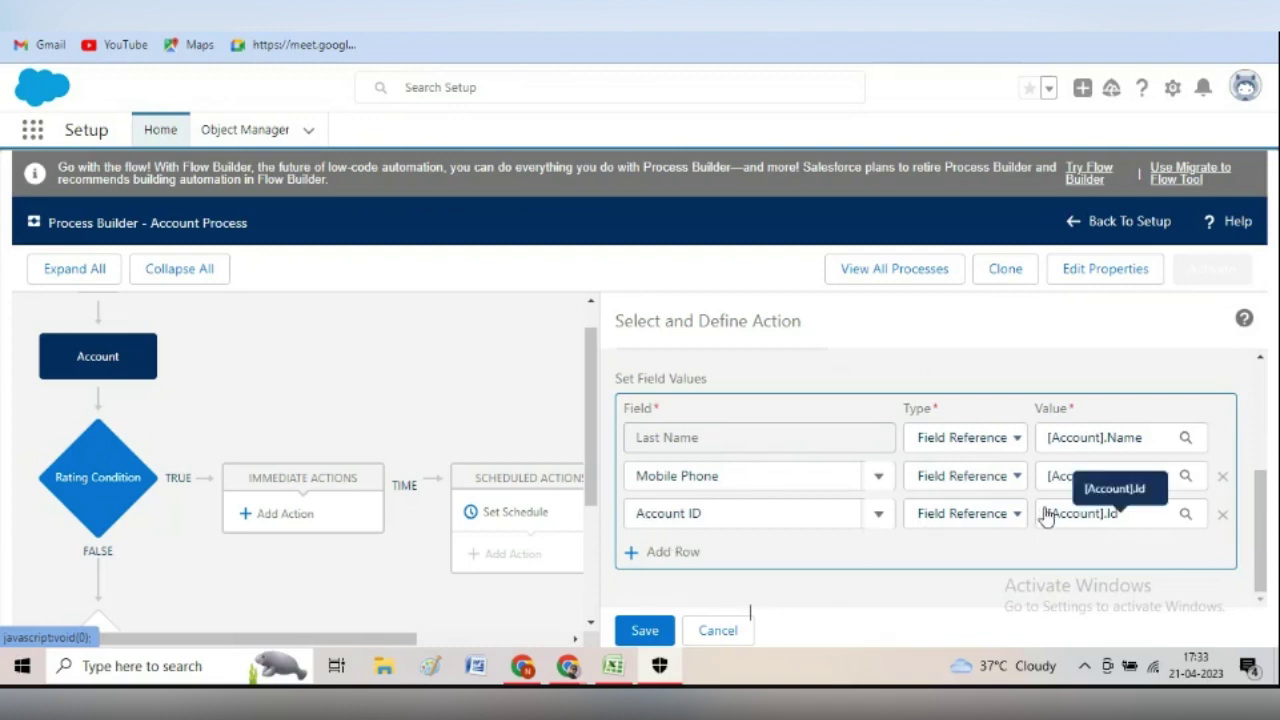
pyautogui.click(643, 630)
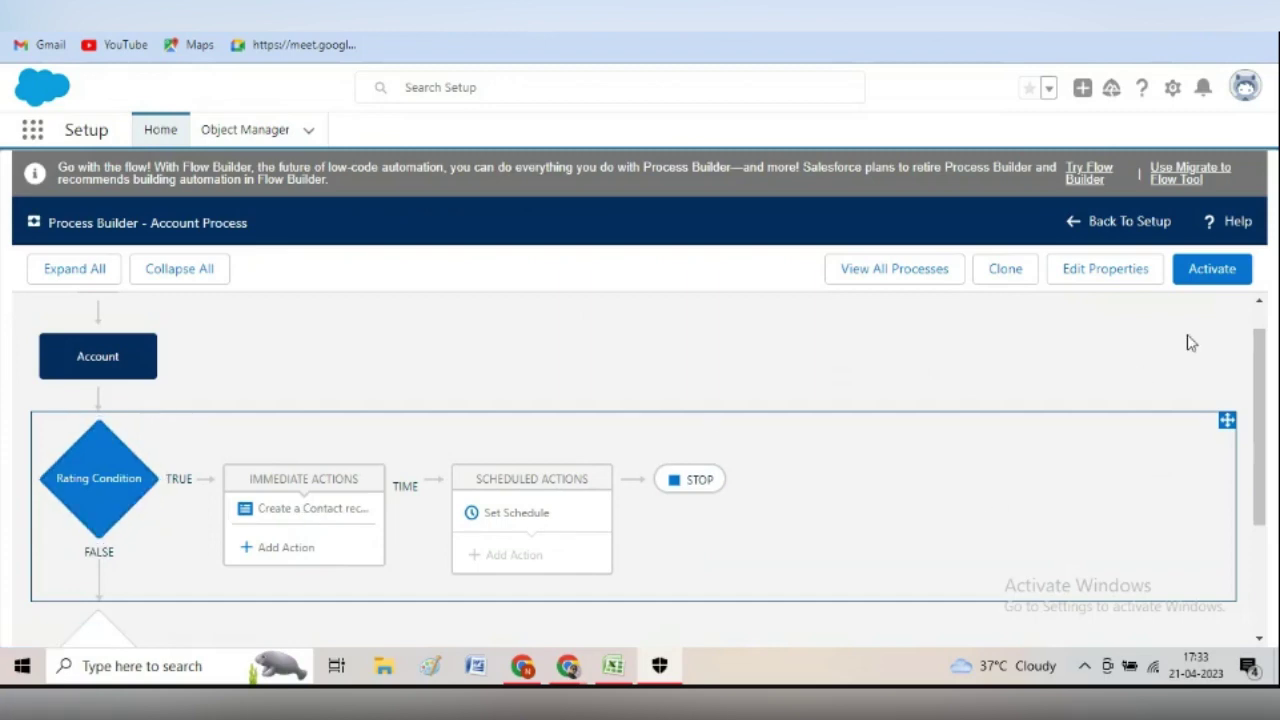
pyautogui.click(1212, 272)
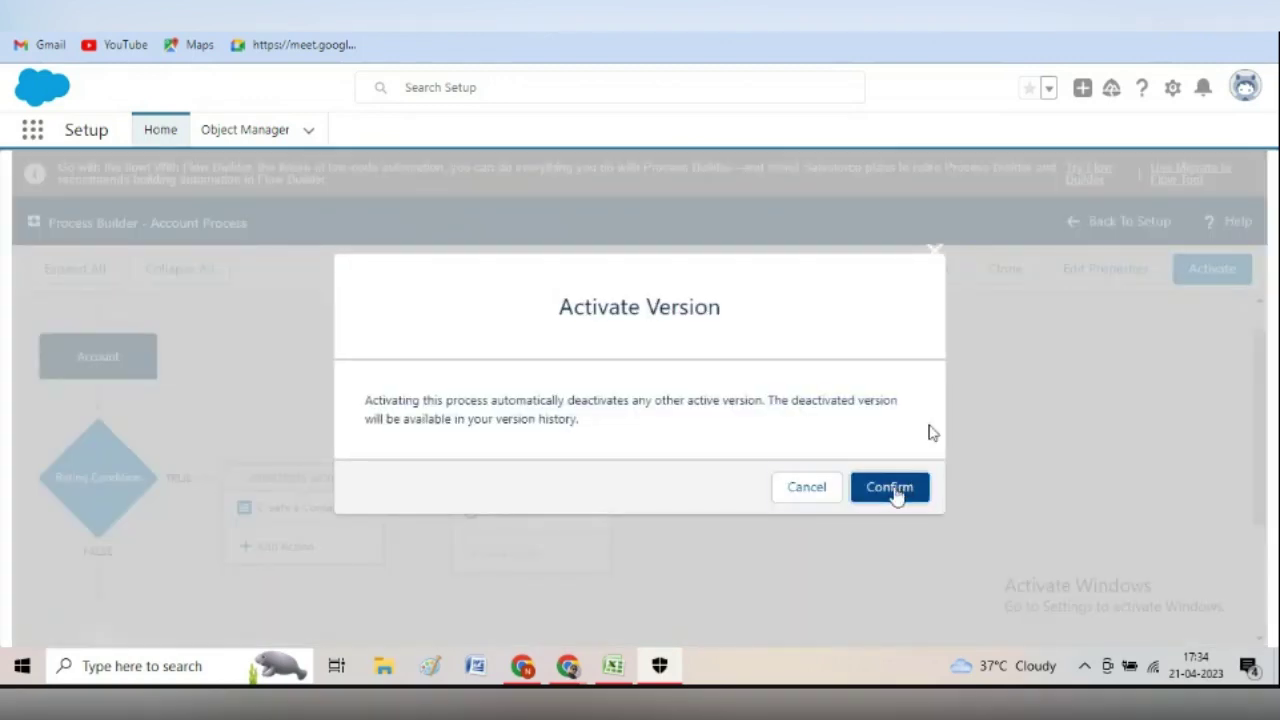
pyautogui.click(895, 490)
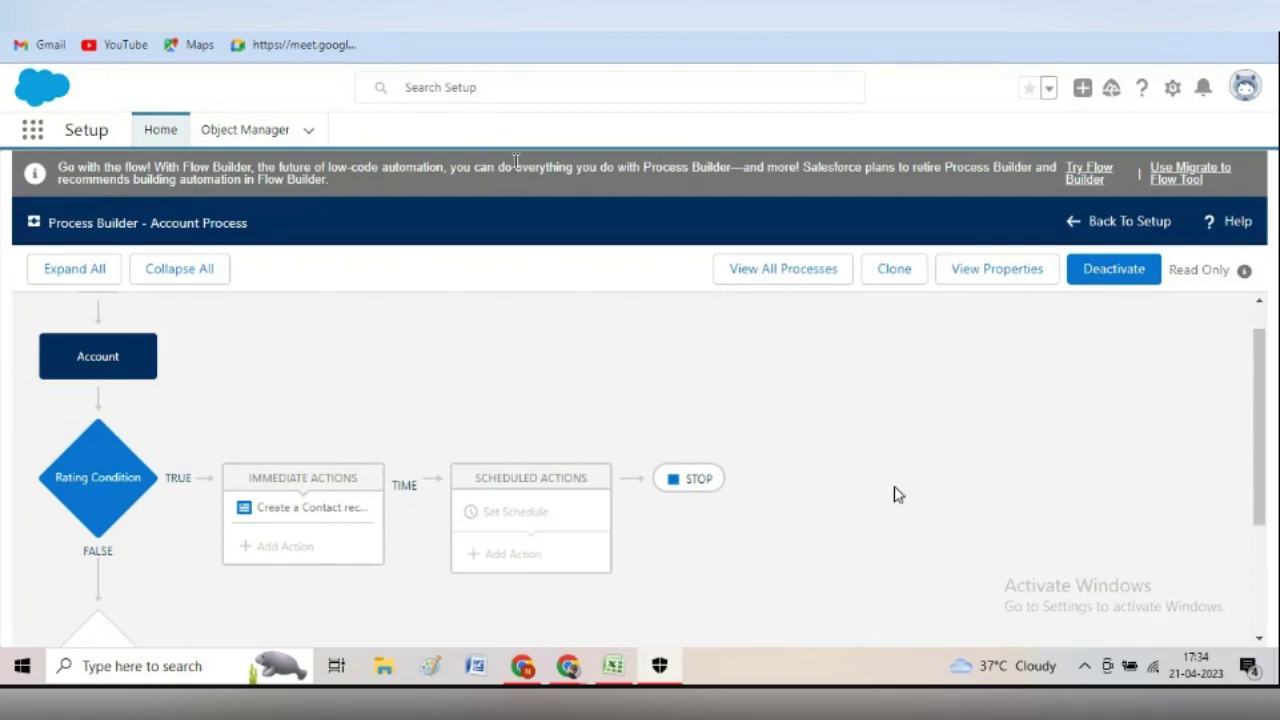
# Start a new account in the Sales app's Accounts list and name it beenaIT Solutions
pyautogui.hotkey('ctrl', 'Tab')
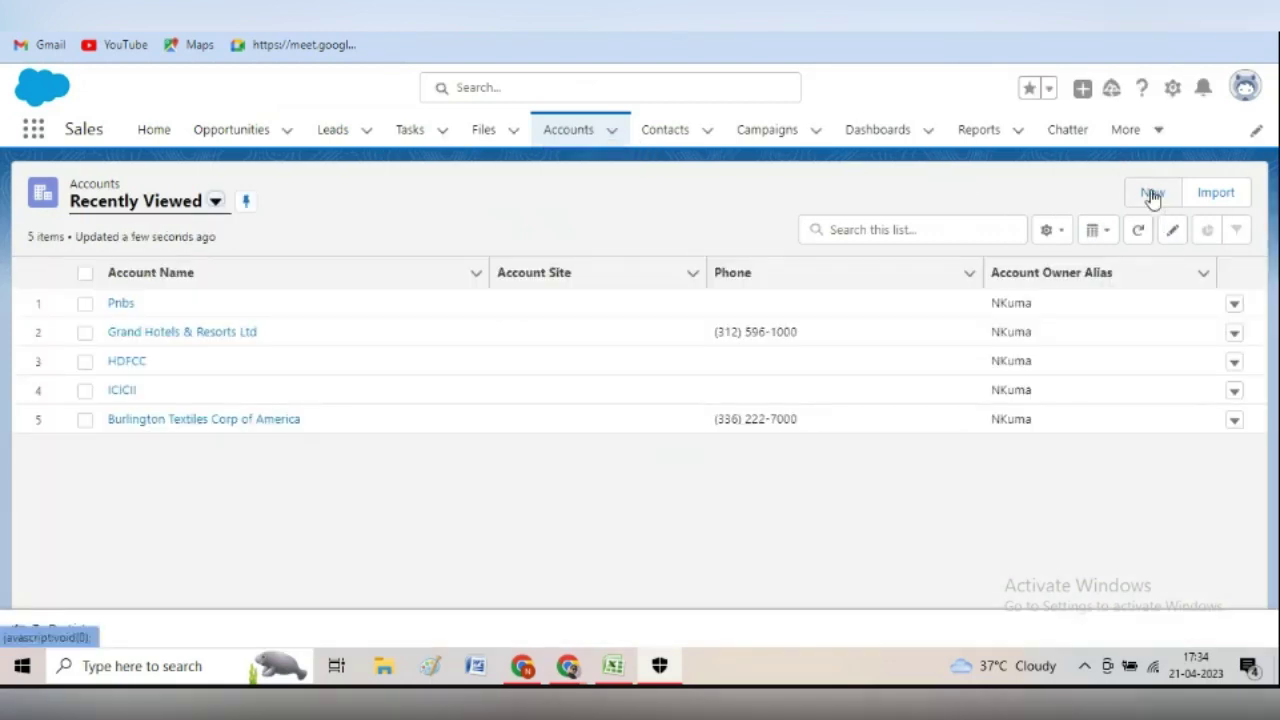
pyautogui.click(1155, 197)
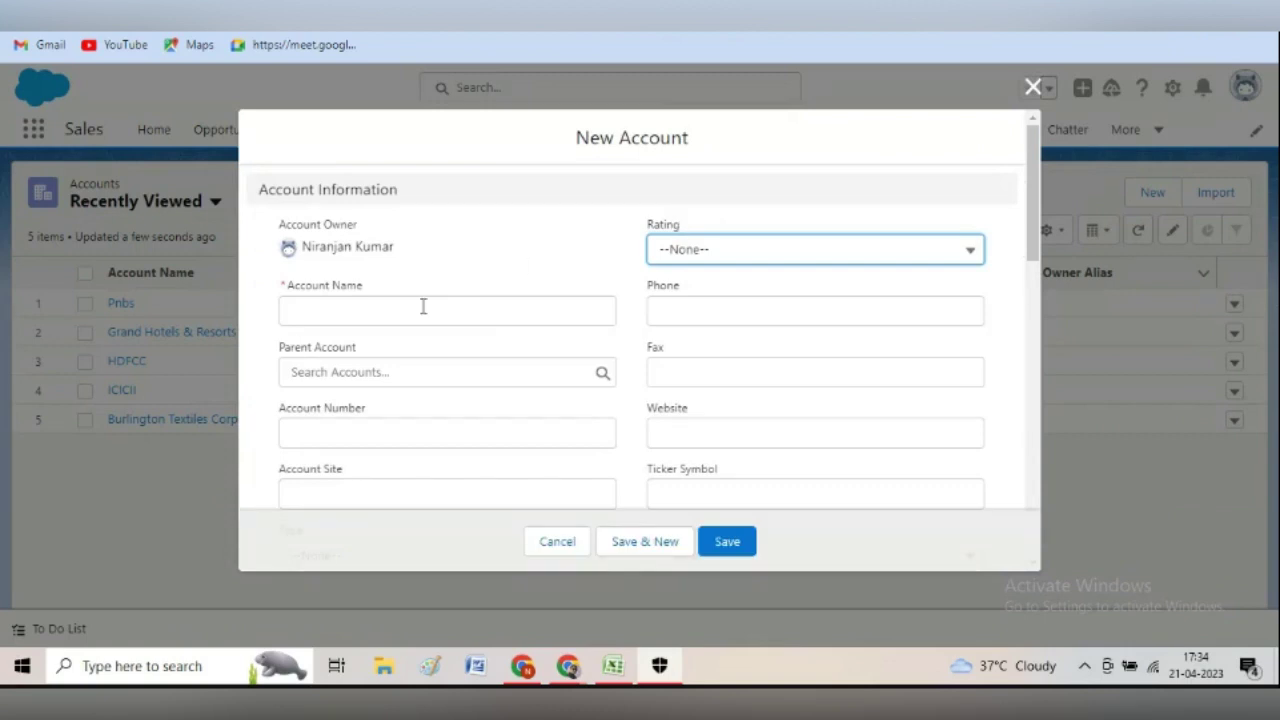
pyautogui.click(423, 307)
pyautogui.write('bee')
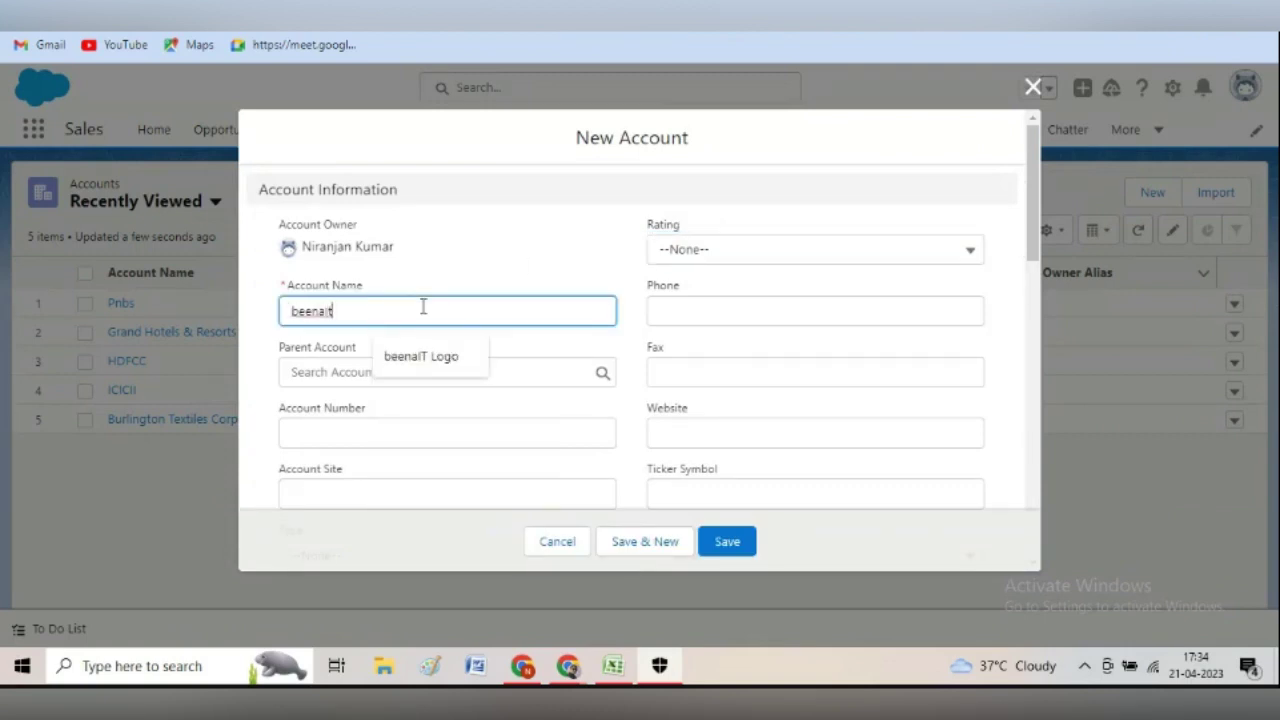
pyautogui.write('nait So')
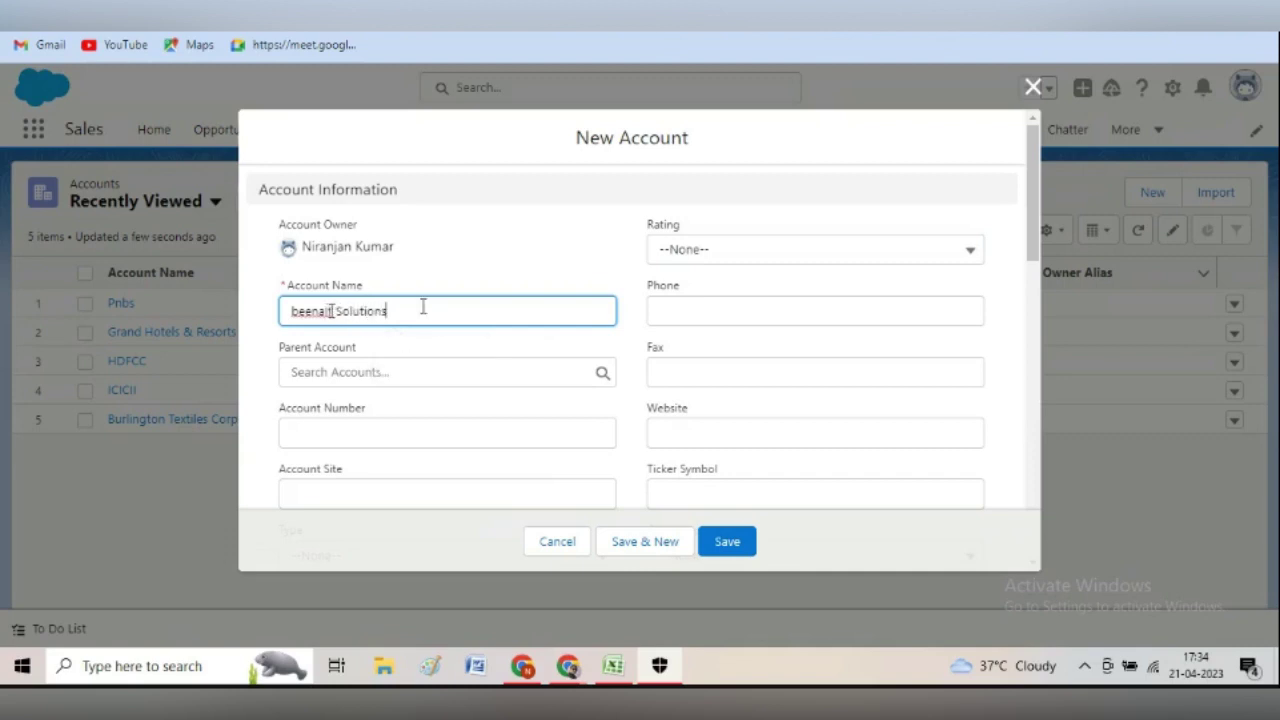
pyautogui.click(330, 311)
pyautogui.press('BackSpace')
pyautogui.write('T')
pyautogui.press('Tab')
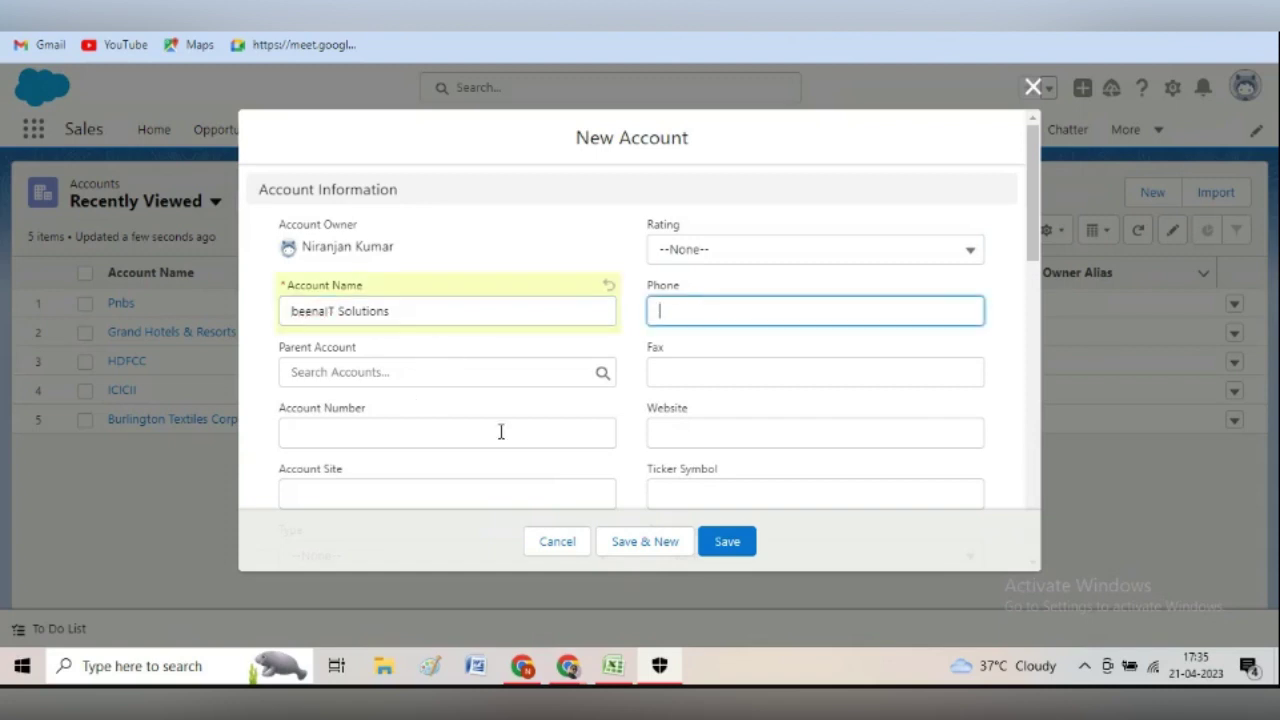
# Set the new account's Rating to Hot and fill in its phone number
pyautogui.click(737, 251)
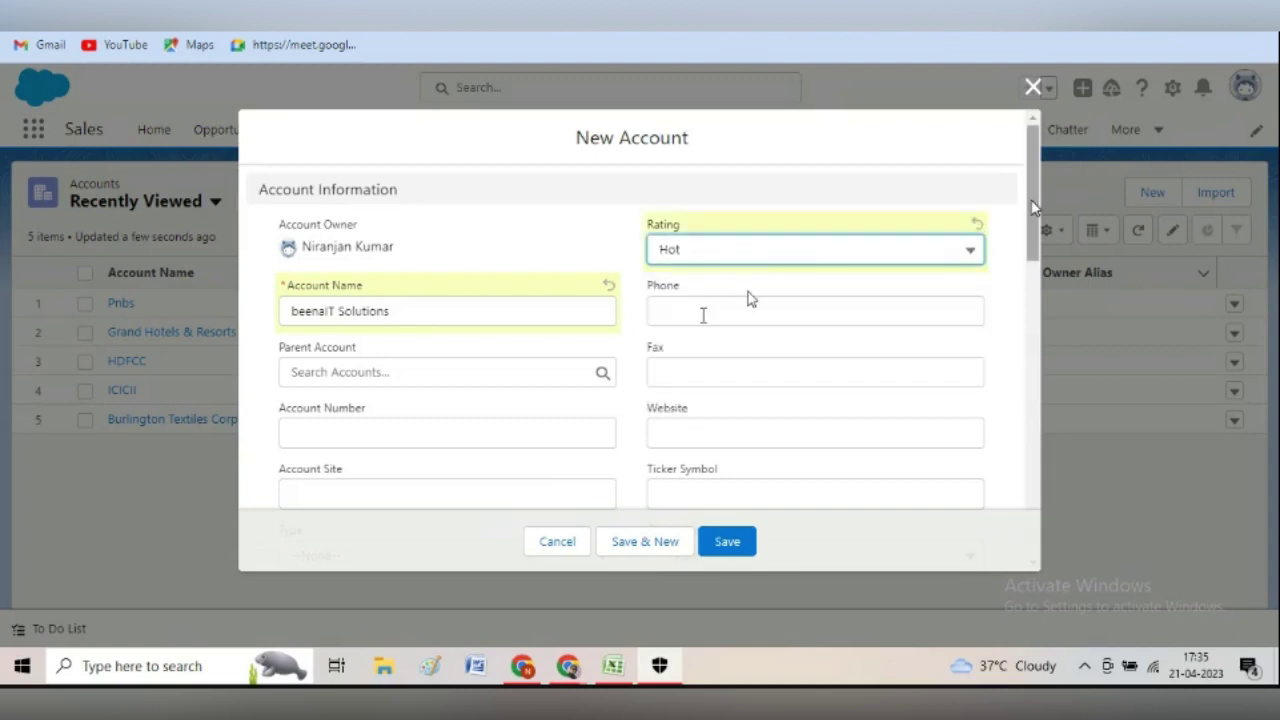
pyautogui.scroll(-1, 1035, 207)
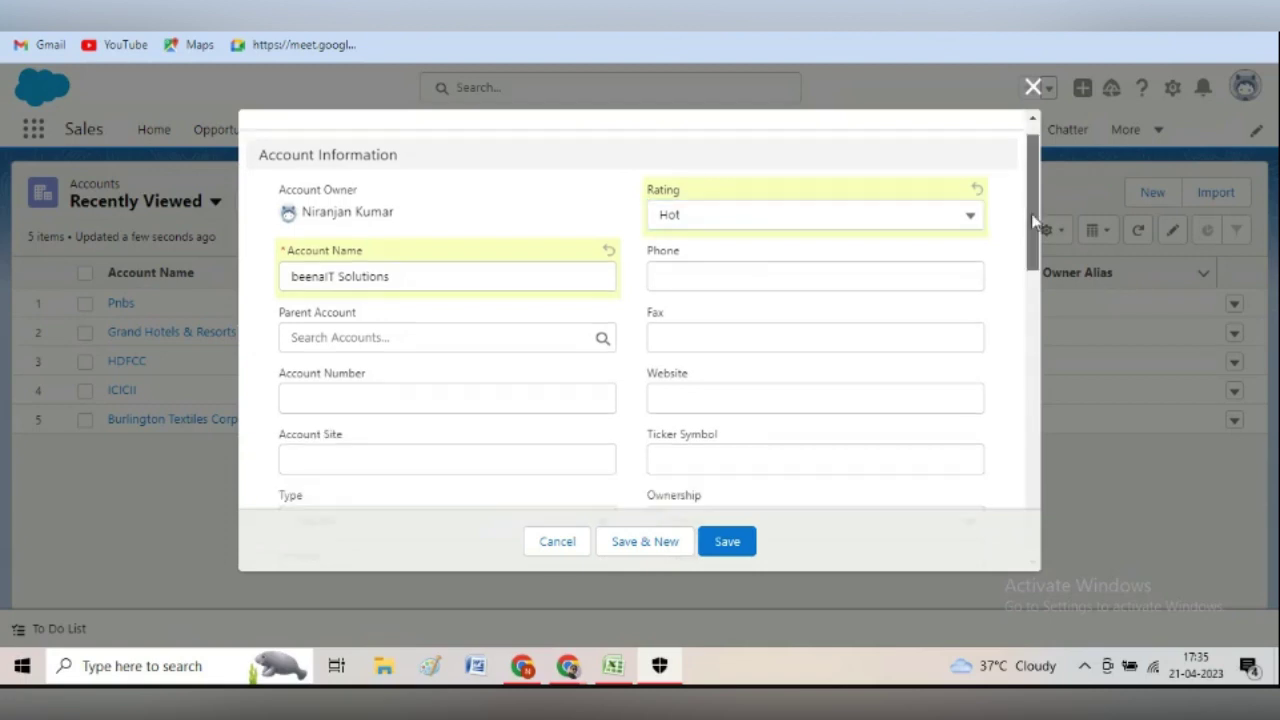
pyautogui.click(736, 232)
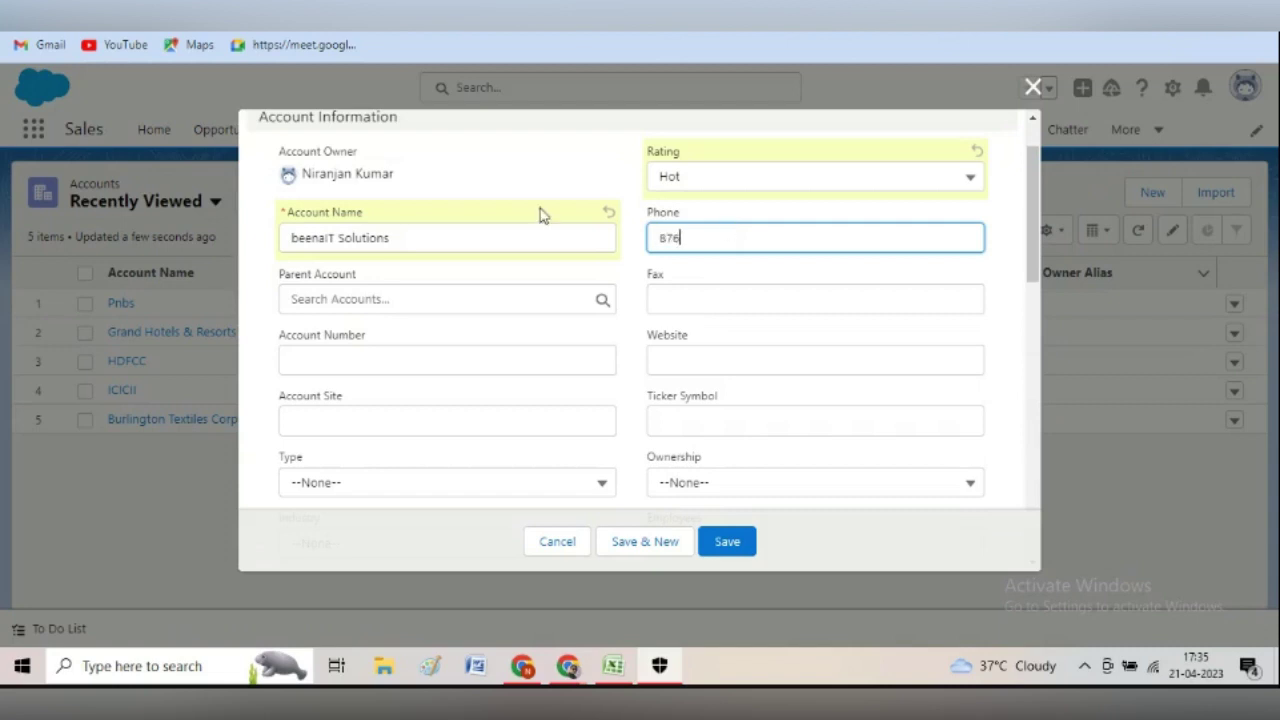
pyautogui.write('87698765')
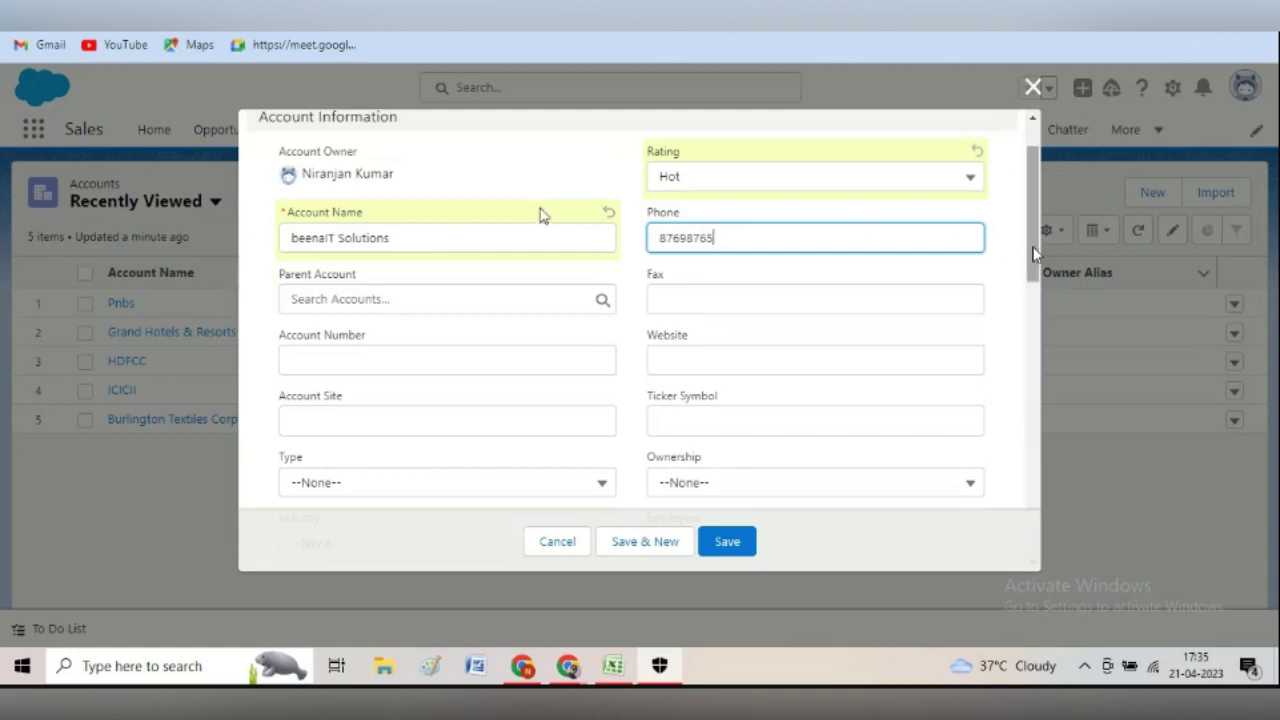
# Review the remaining fields of the new account form and save the beenaIT Solutions account
pyautogui.scroll(-3, 1035, 255)
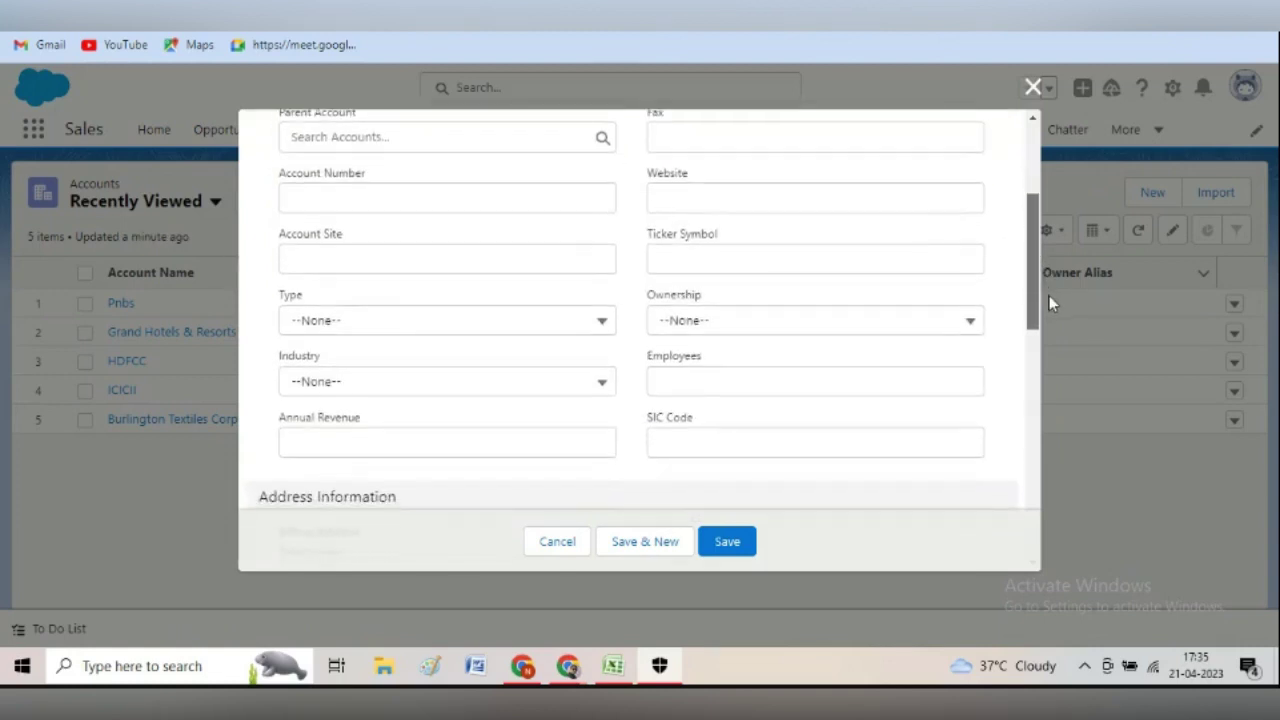
pyautogui.scroll(-1, 1050, 300)
pyautogui.scroll(2, 1050, 285)
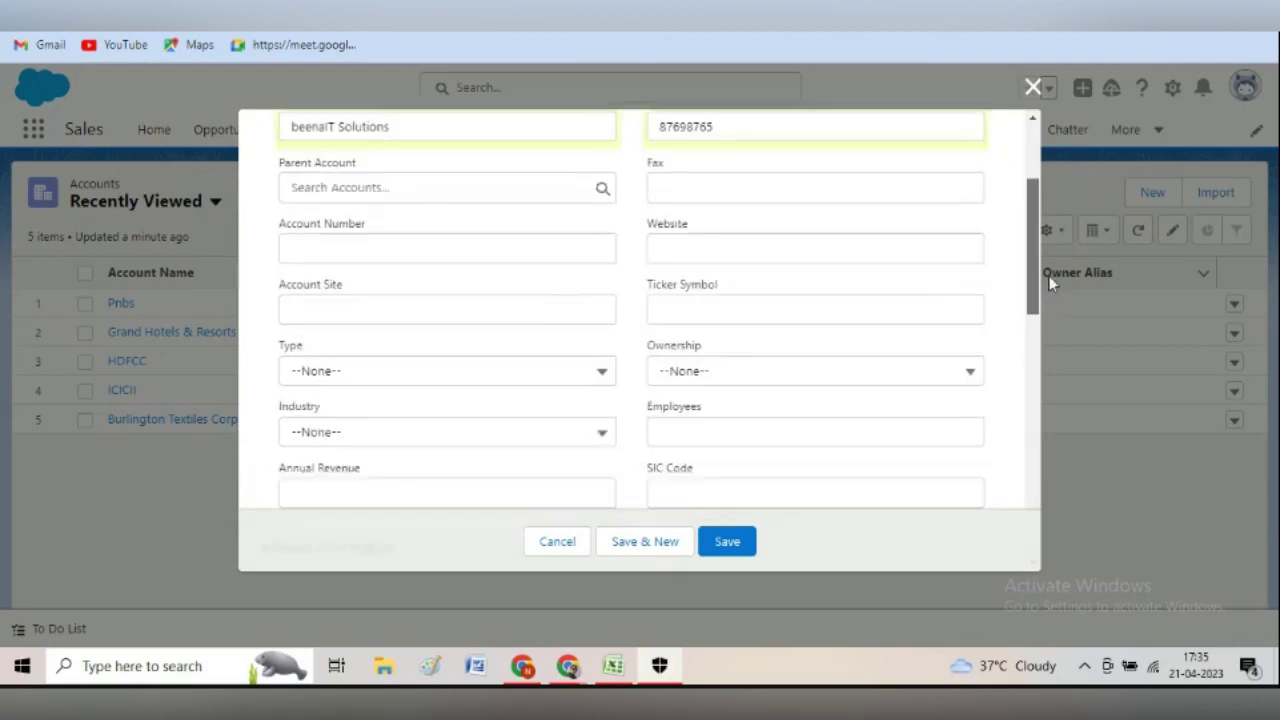
pyautogui.scroll(1, 1049, 271)
pyautogui.scroll(-4, 1055, 300)
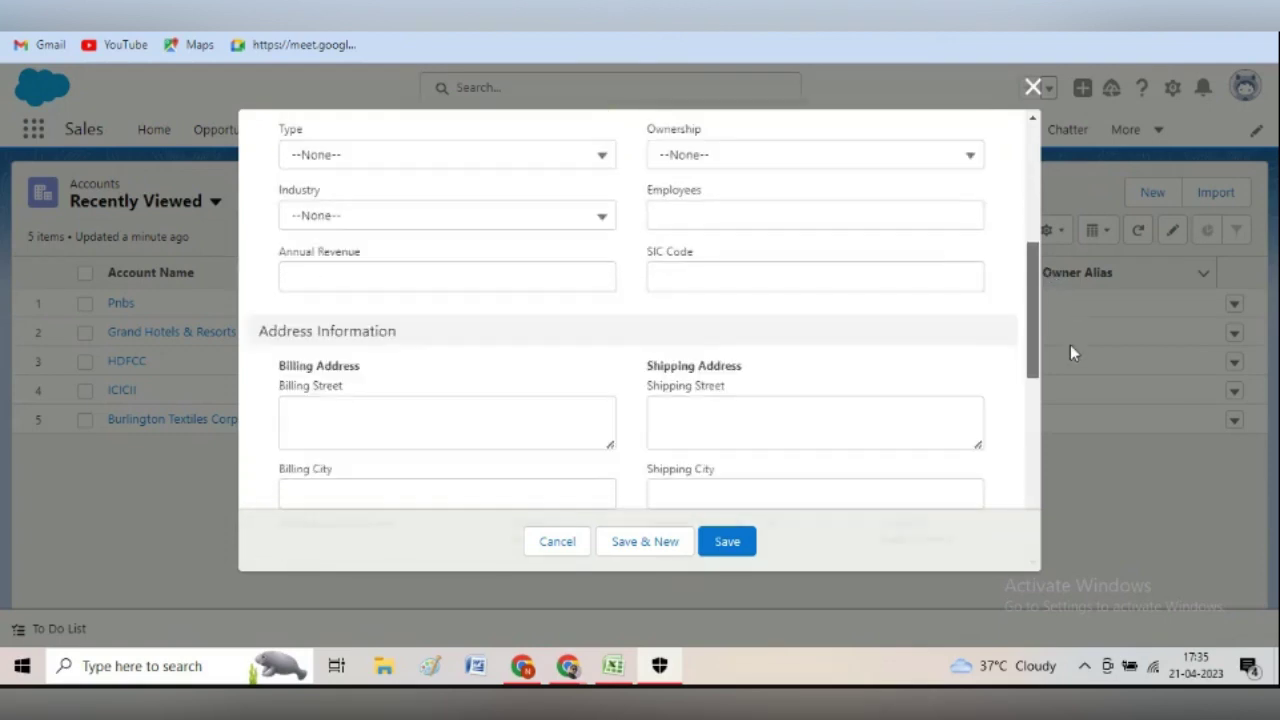
pyautogui.scroll(-7, 1070, 352)
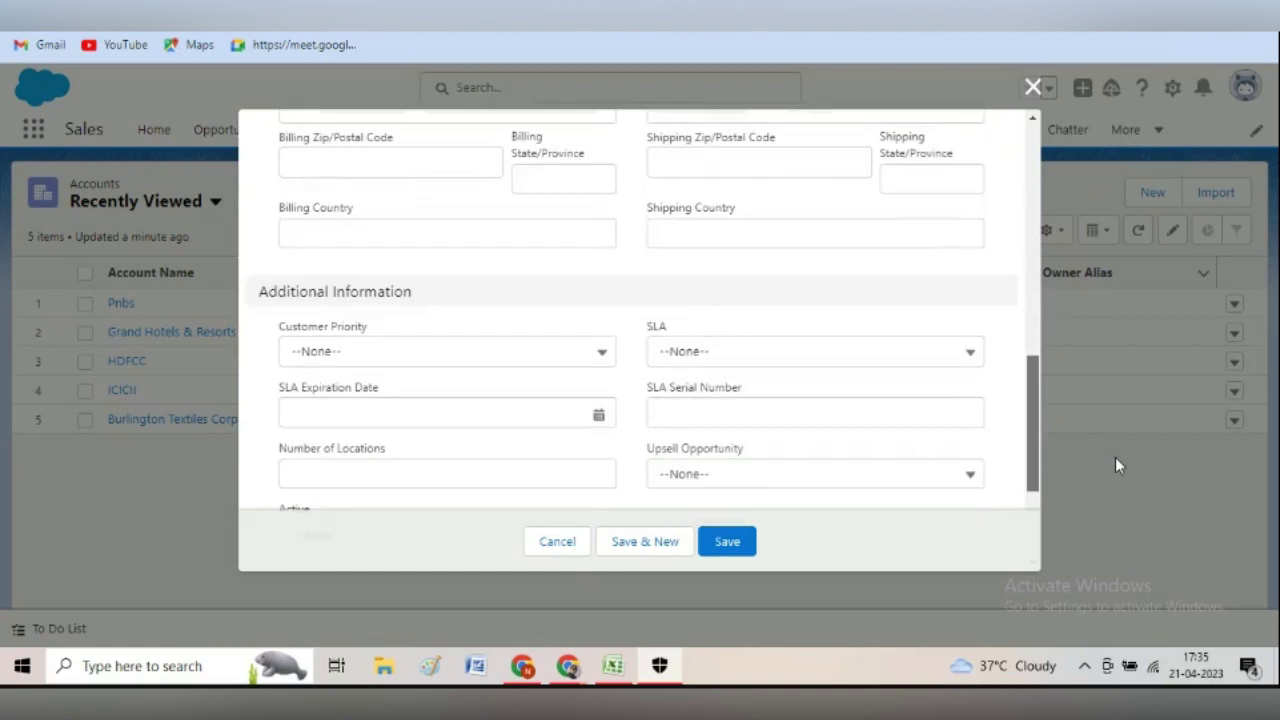
pyautogui.scroll(10, 1115, 457)
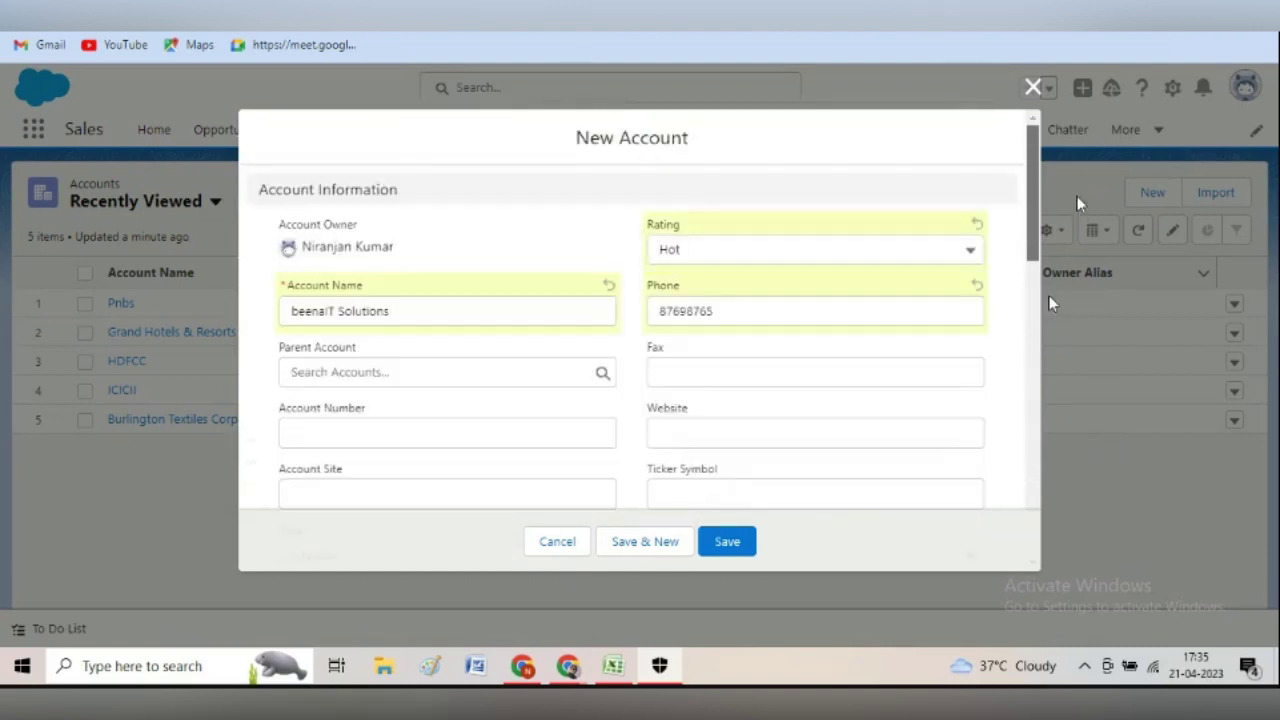
pyautogui.click(729, 543)
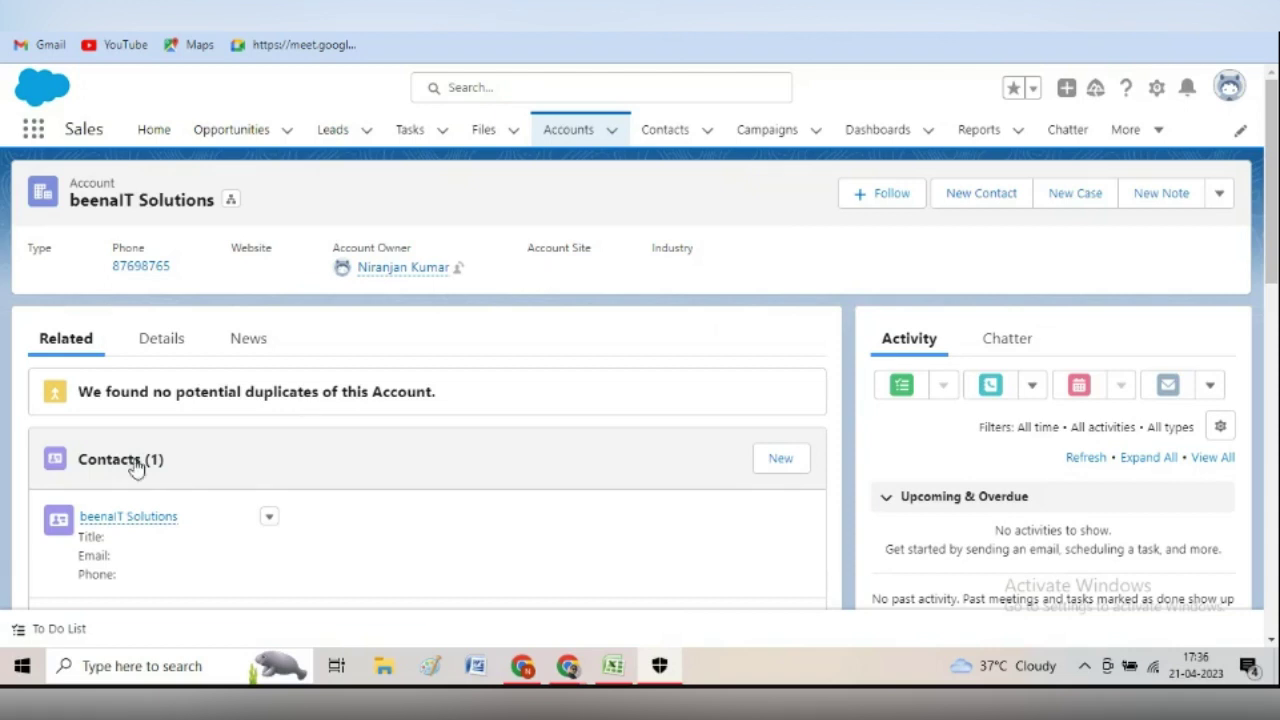
# Compare the related contacts of the older Pnbs account with those of the beenaIT Solutions account
pyautogui.click(608, 133)
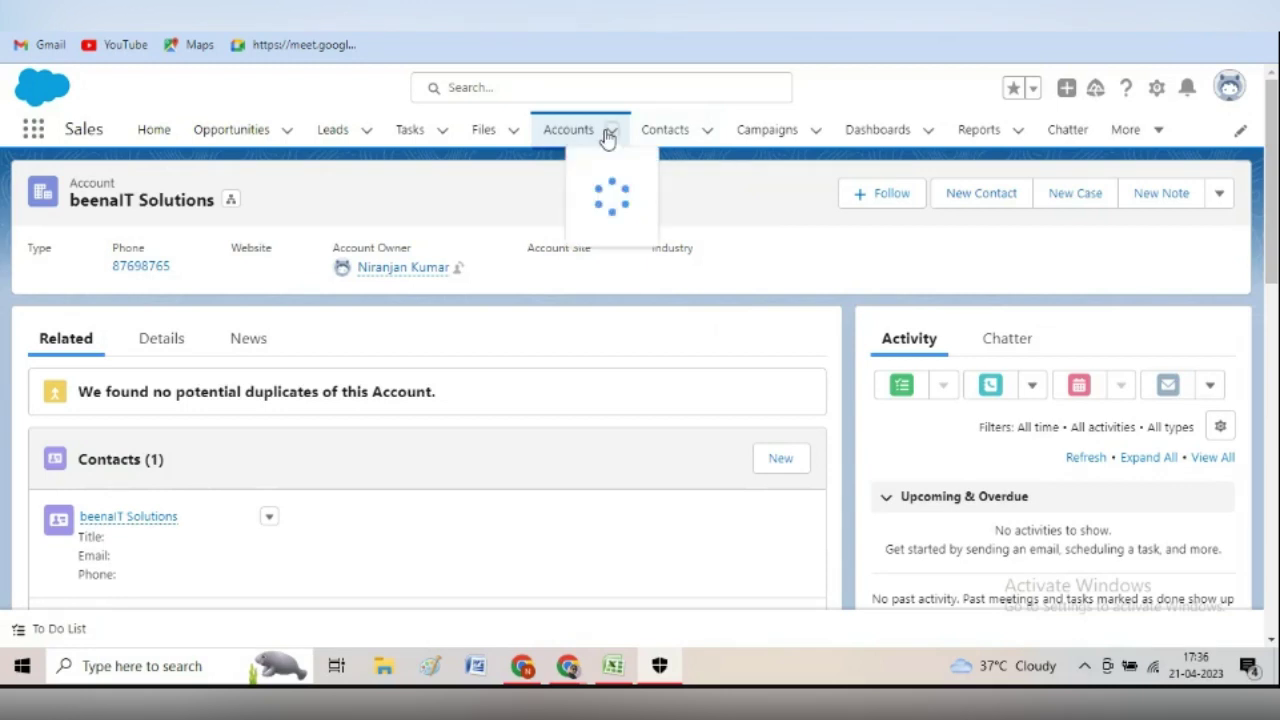
pyautogui.click(588, 137)
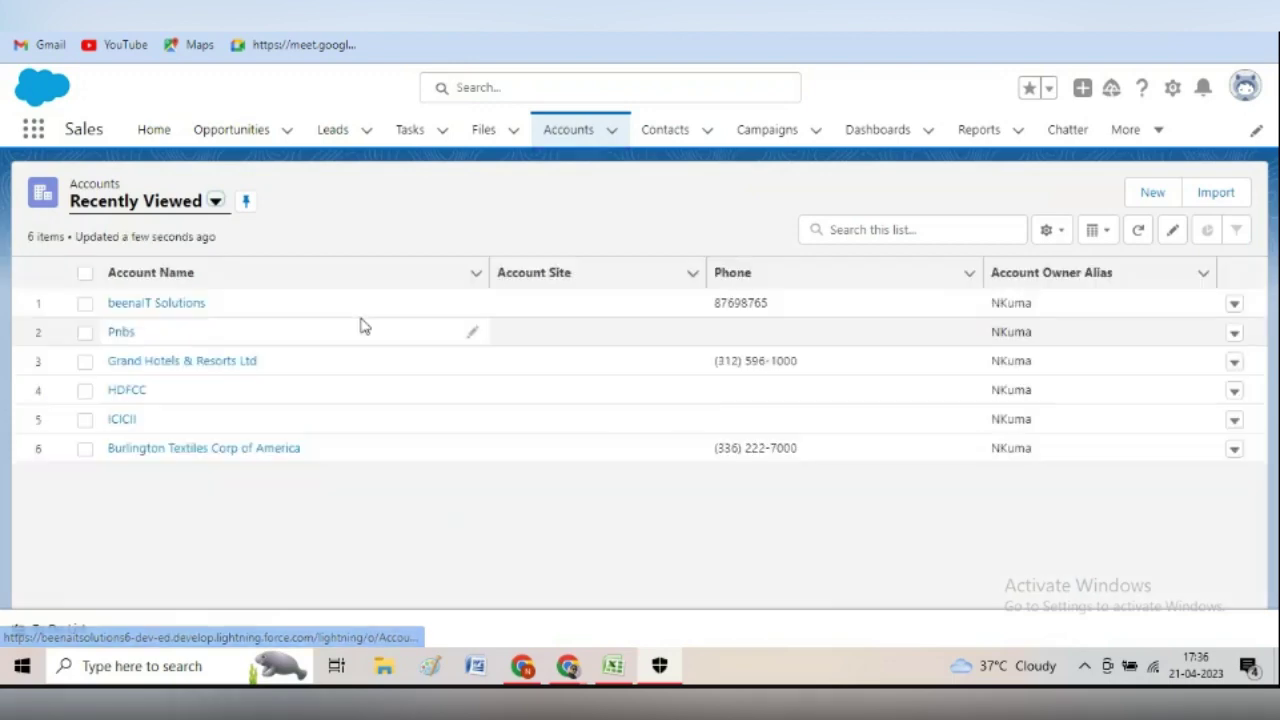
pyautogui.click(123, 333)
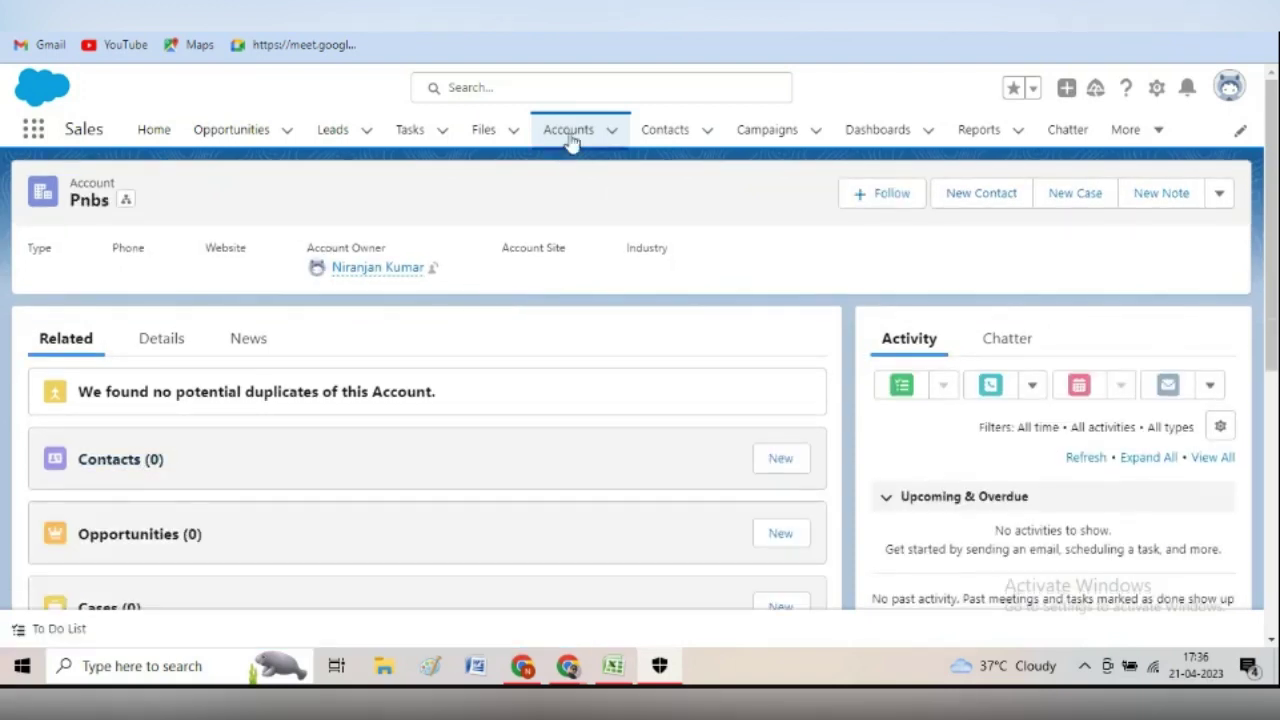
pyautogui.click(568, 131)
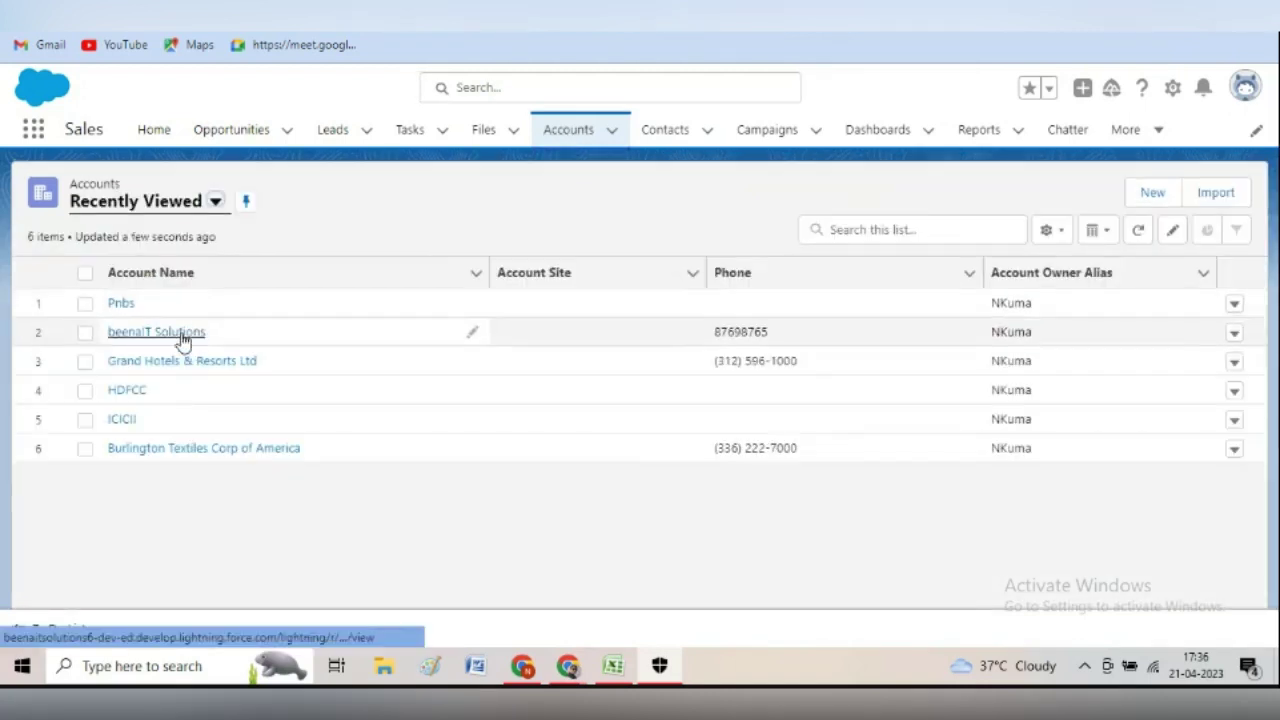
pyautogui.click(182, 337)
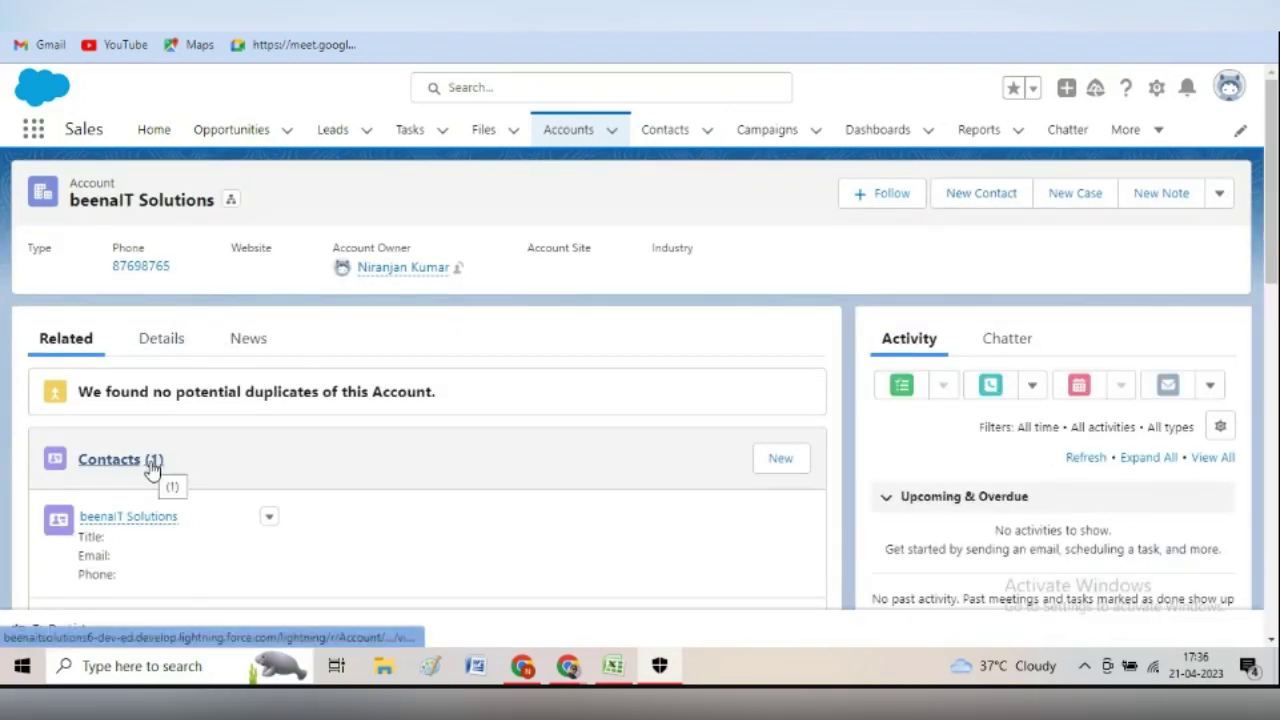
pyautogui.moveTo(114, 528)
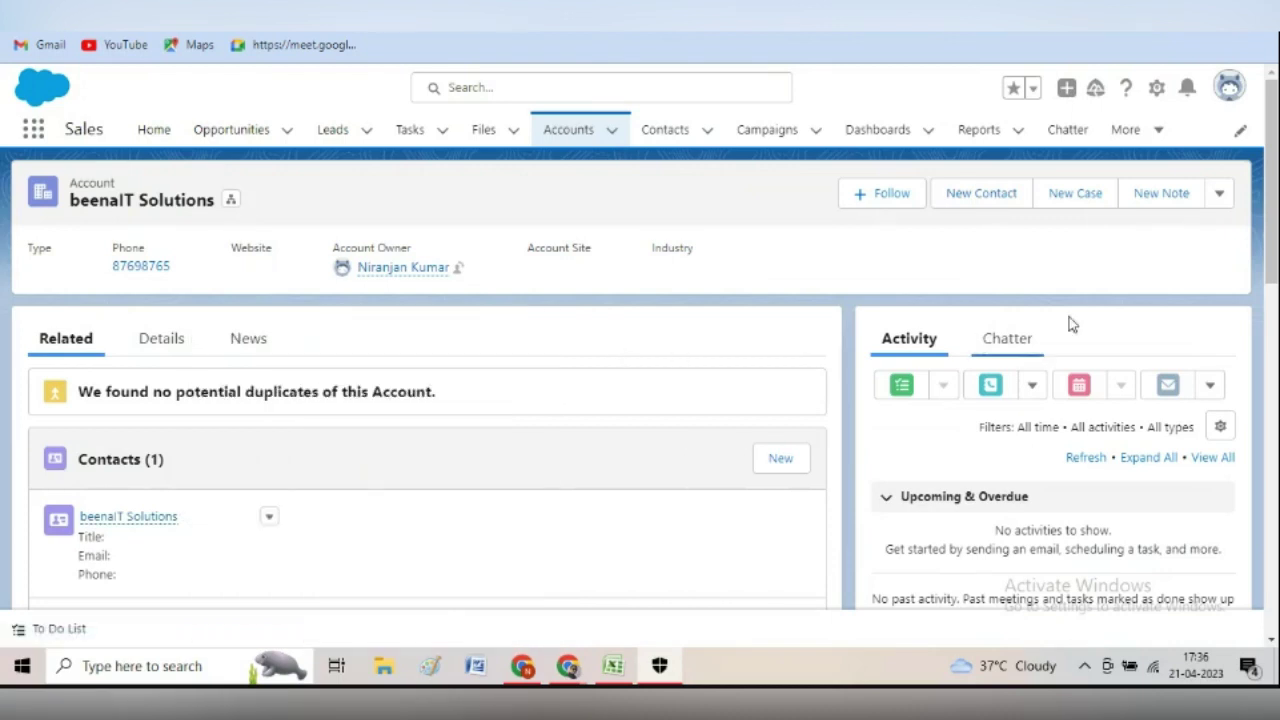
# Switch back to Setup and open the Account object's details in the Object Manager
pyautogui.click(560, 135)
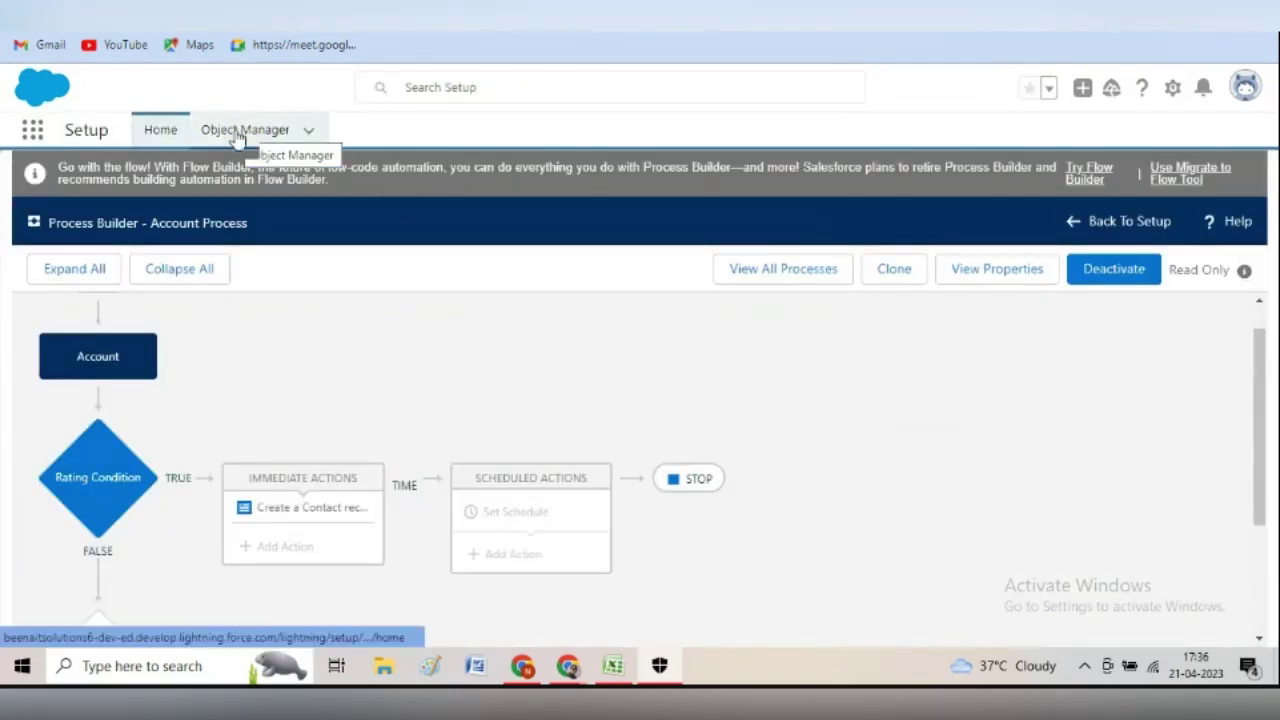
pyautogui.click(238, 138)
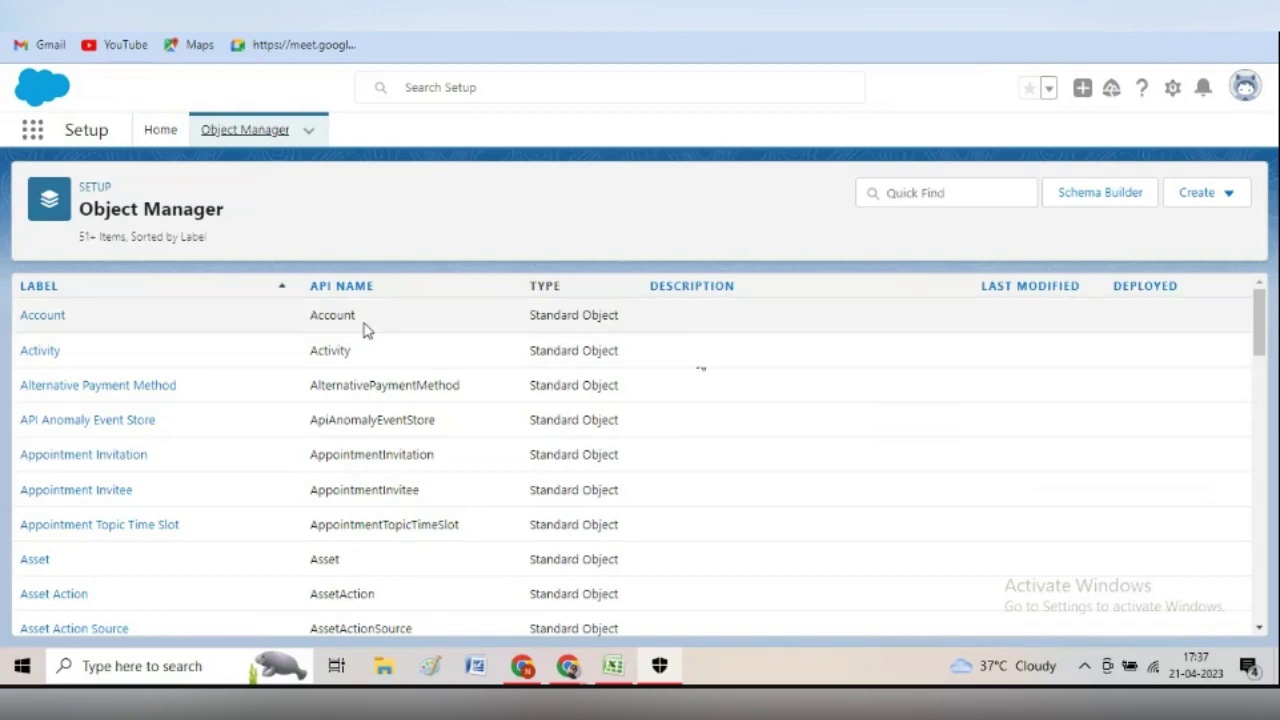
pyautogui.click(44, 316)
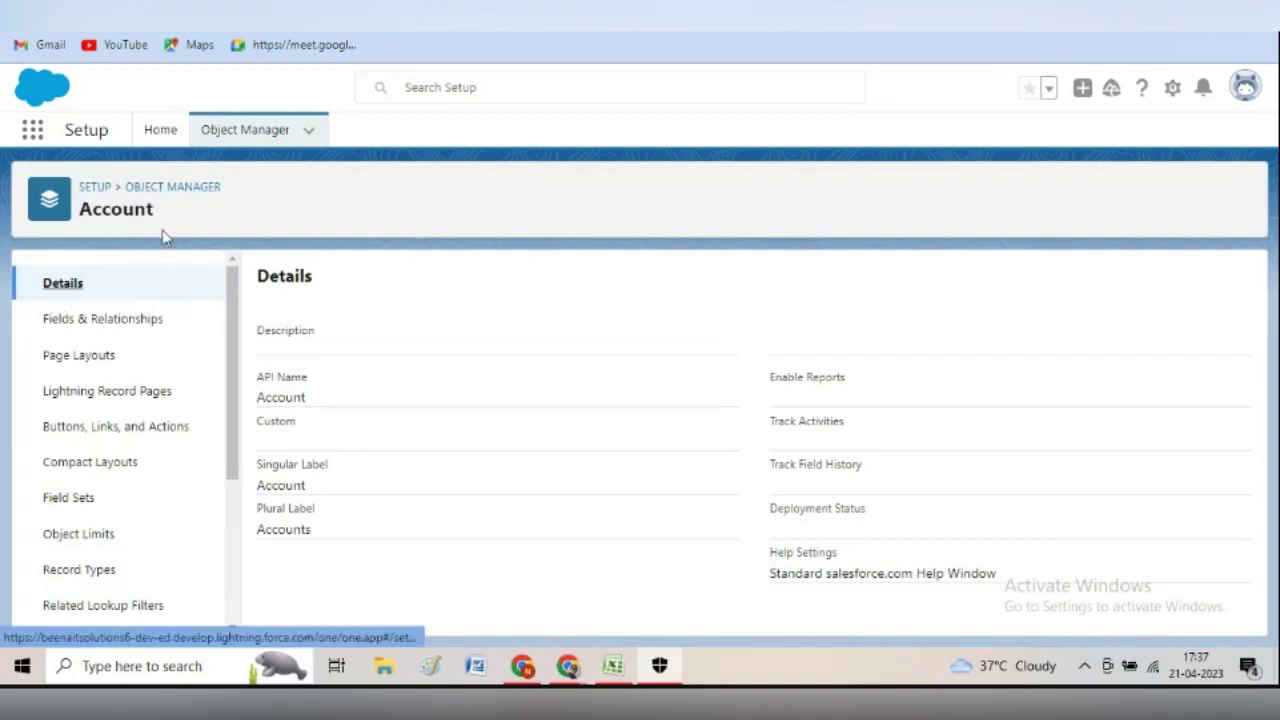
pyautogui.click(172, 199)
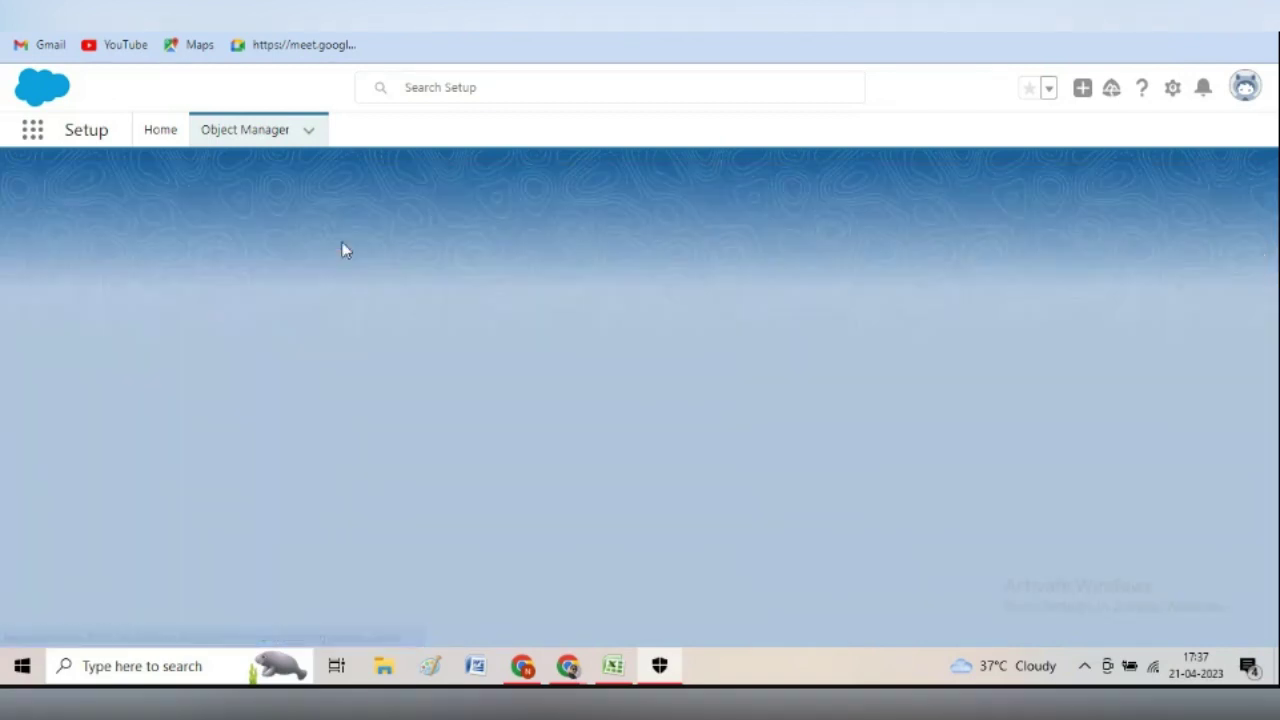
pyautogui.moveTo(1262, 345)
pyautogui.mouseDown()
pyautogui.moveTo(1262, 465)
pyautogui.moveTo(1257, 343)
pyautogui.mouseUp()
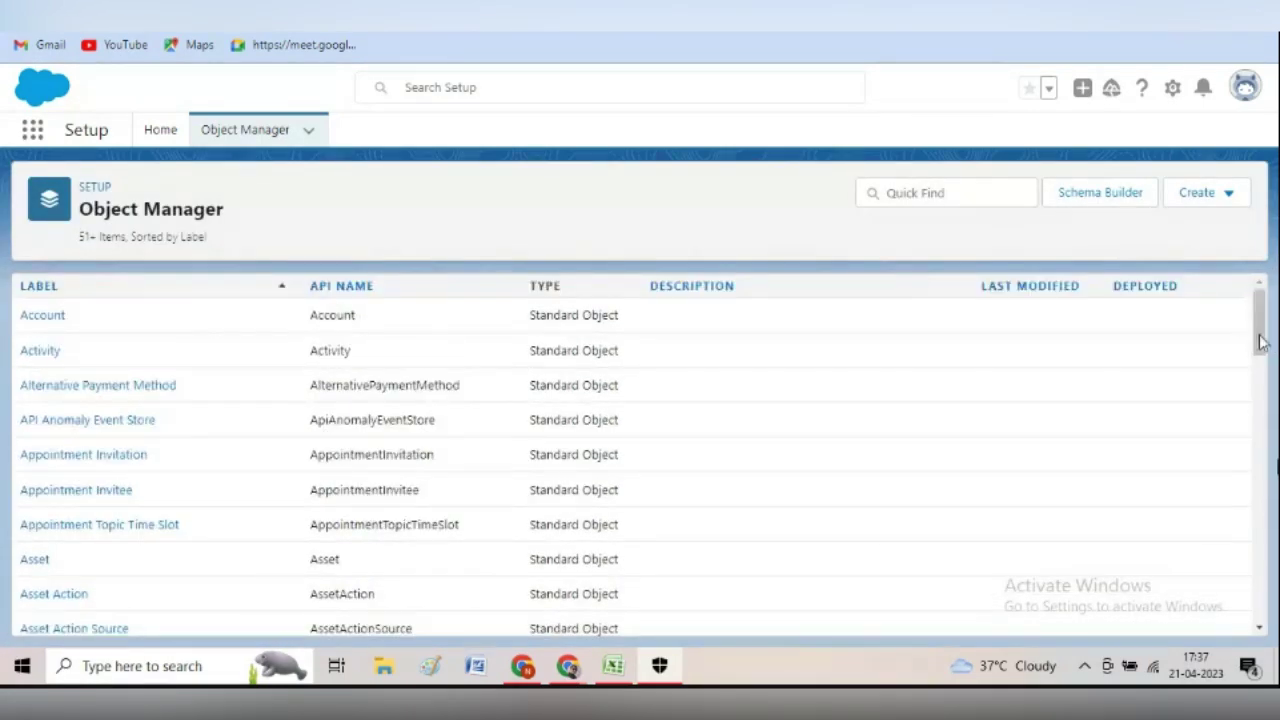
pyautogui.click(40, 318)
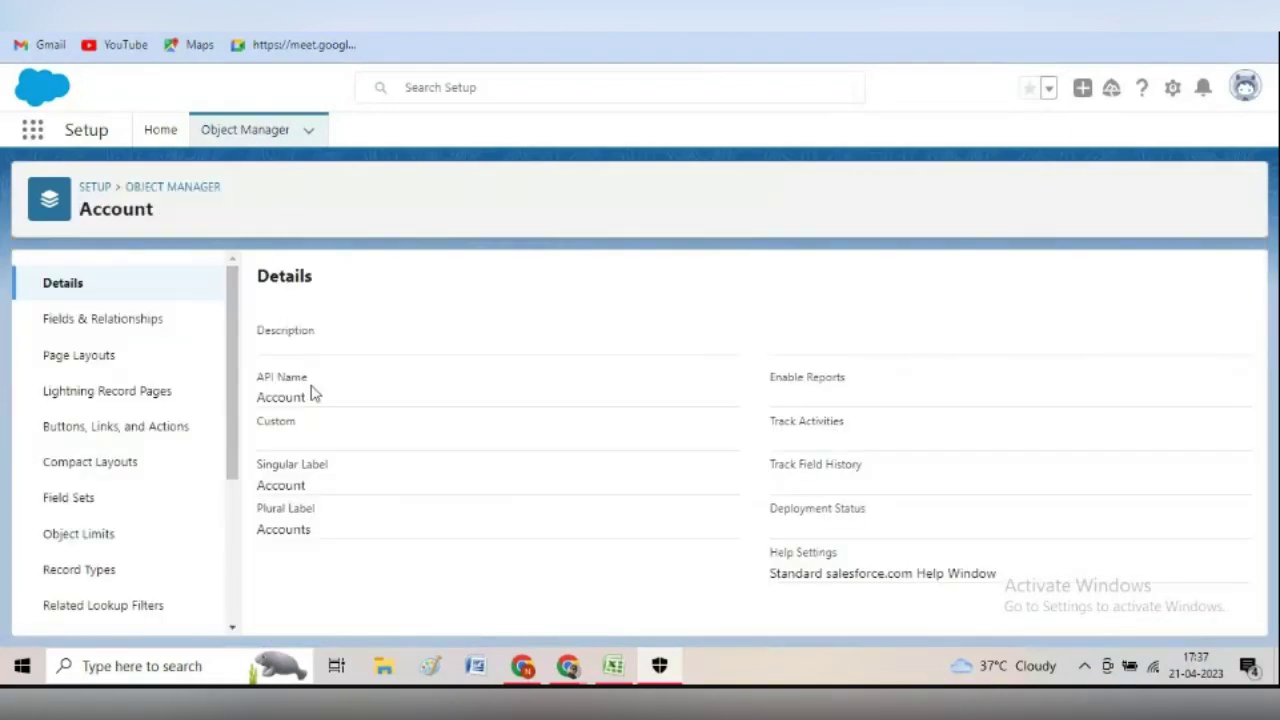
# Examine the Account object's Fields & Relationships and open the definition of the Account Name field
pyautogui.click(80, 330)
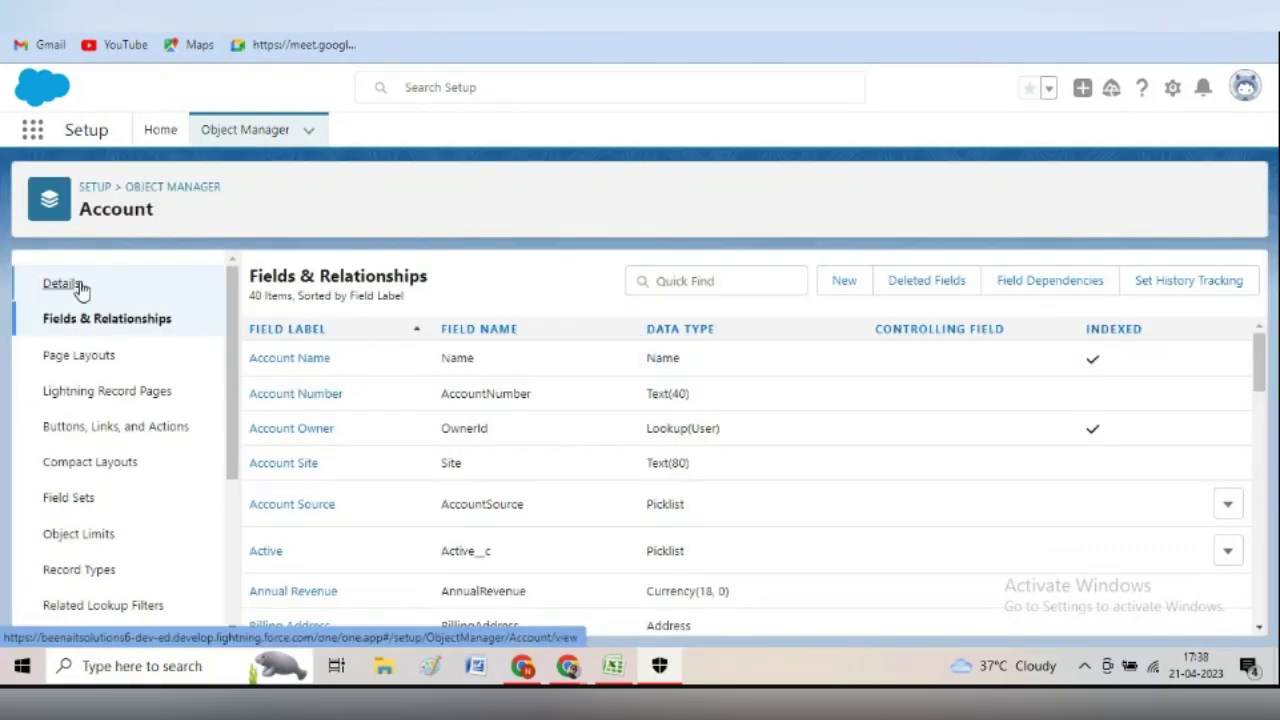
pyautogui.click(133, 292)
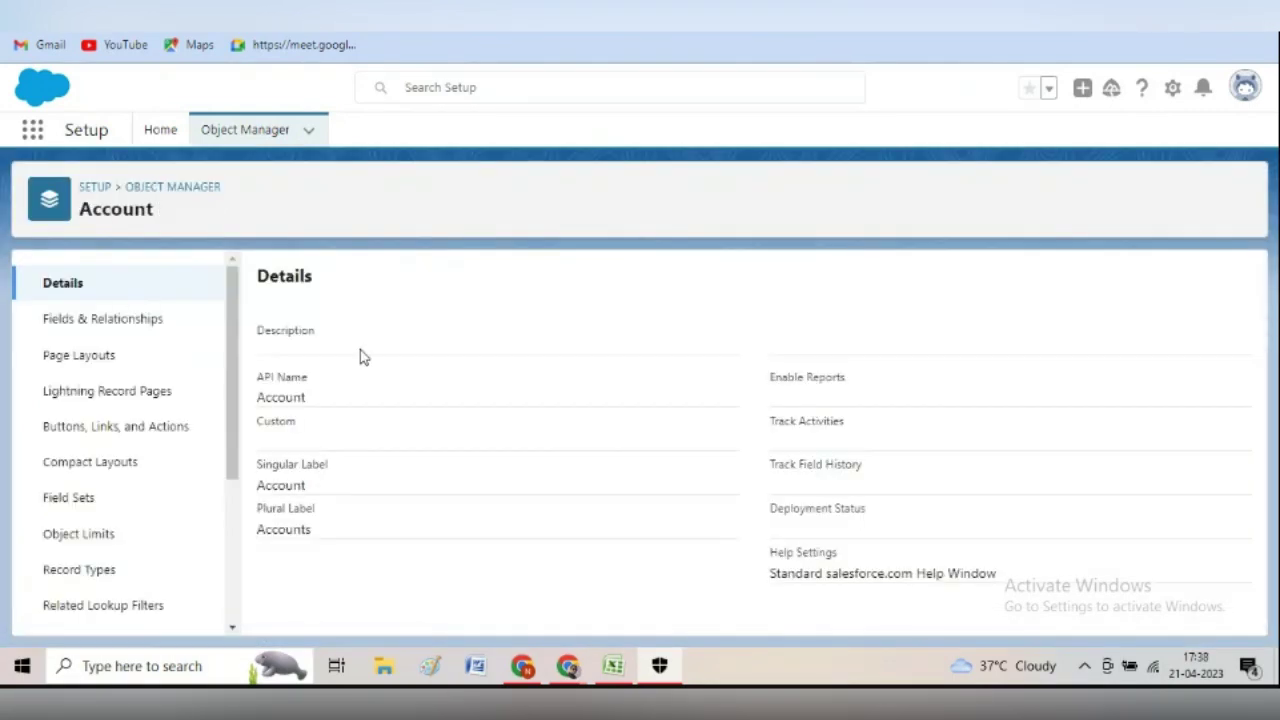
pyautogui.click(103, 322)
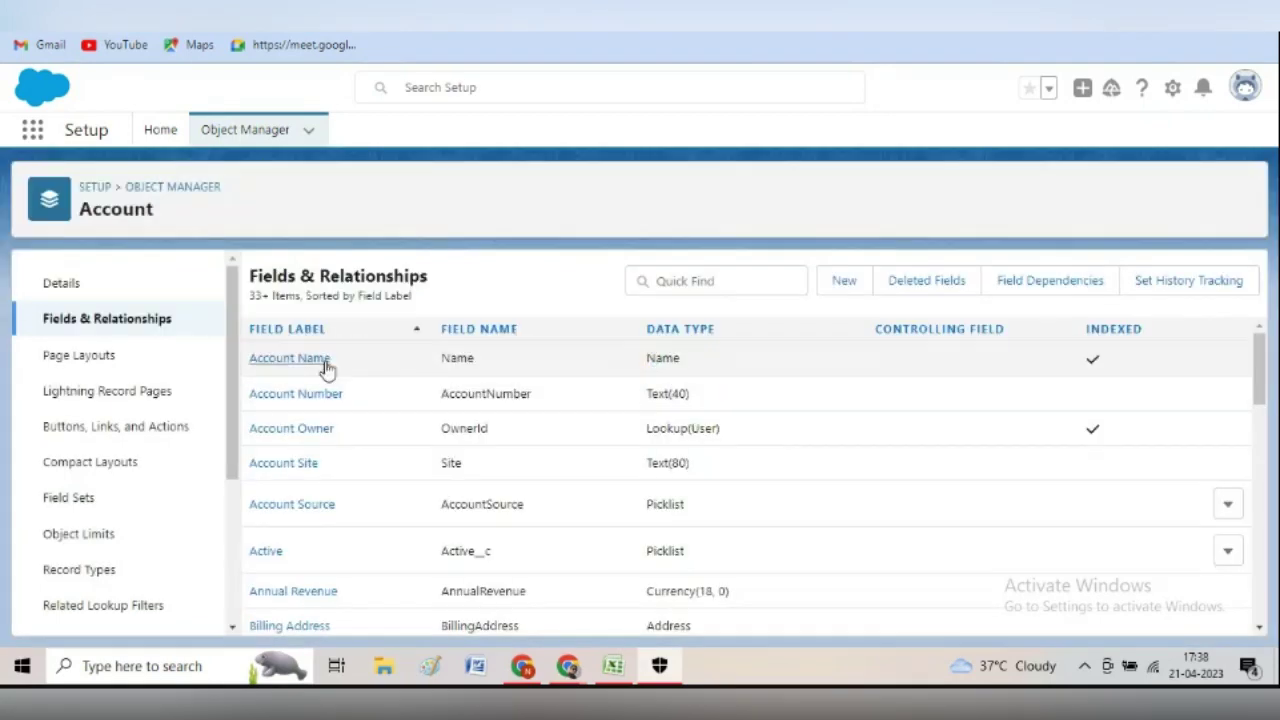
pyautogui.click(319, 368)
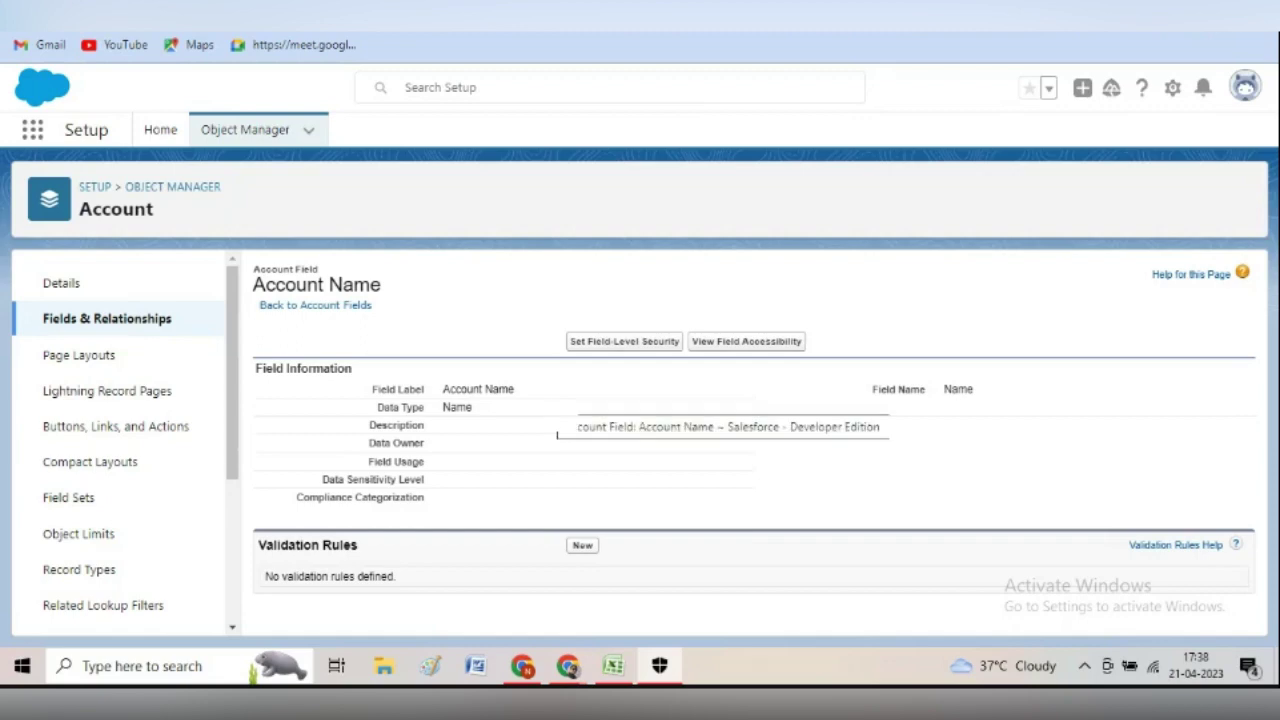
# Leave the Account Name field definition and return to the beenaIT Solutions account record in the Sales app
pyautogui.click(86, 320)
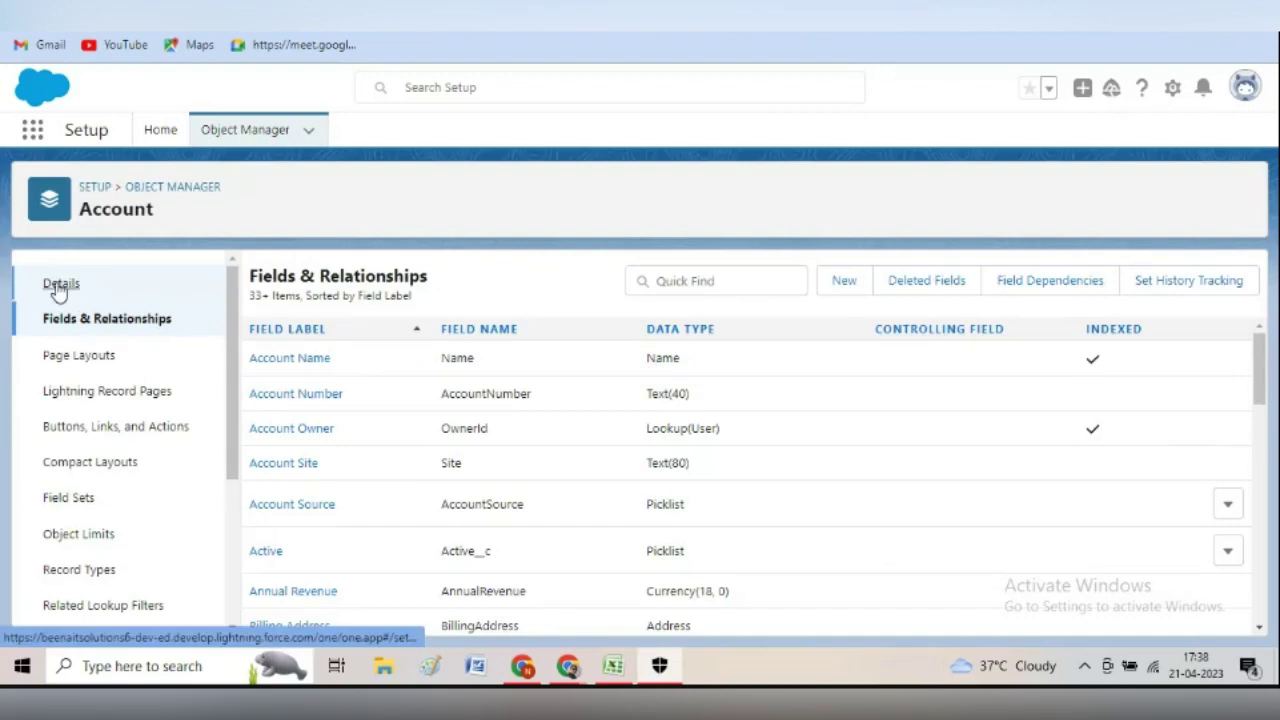
pyautogui.click(58, 288)
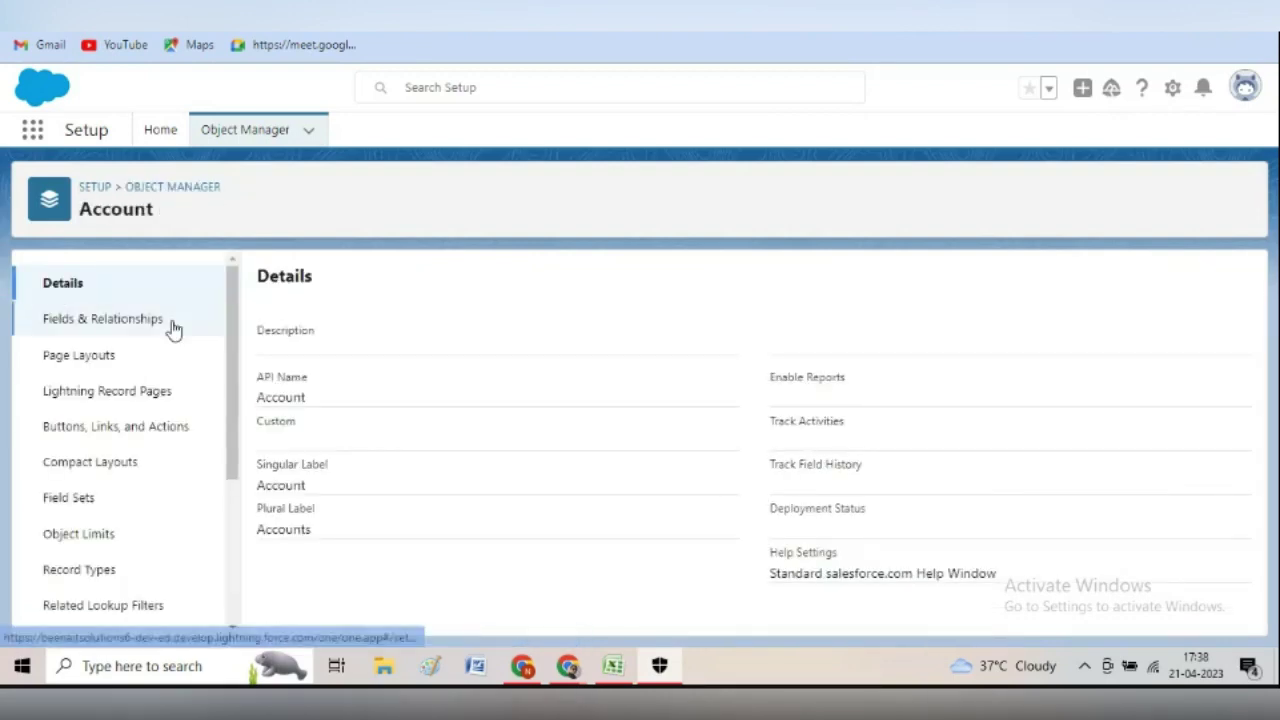
pyautogui.click(152, 190)
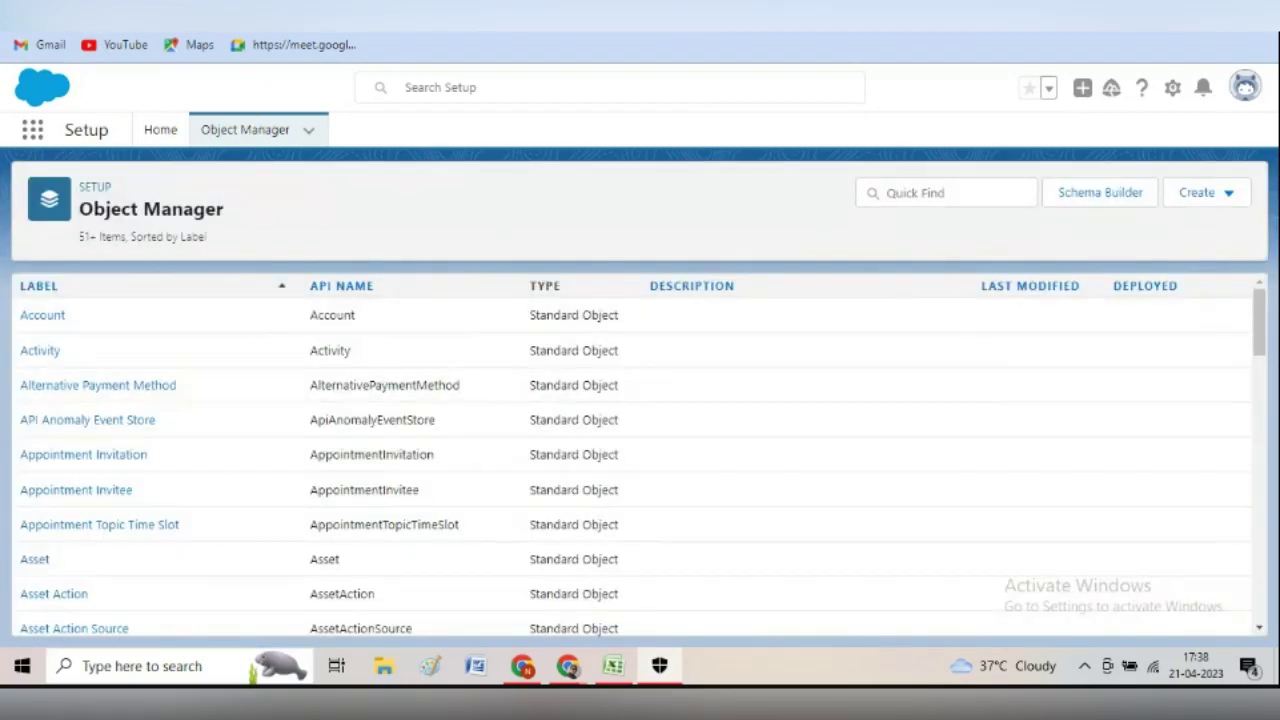
pyautogui.click(300, 10)
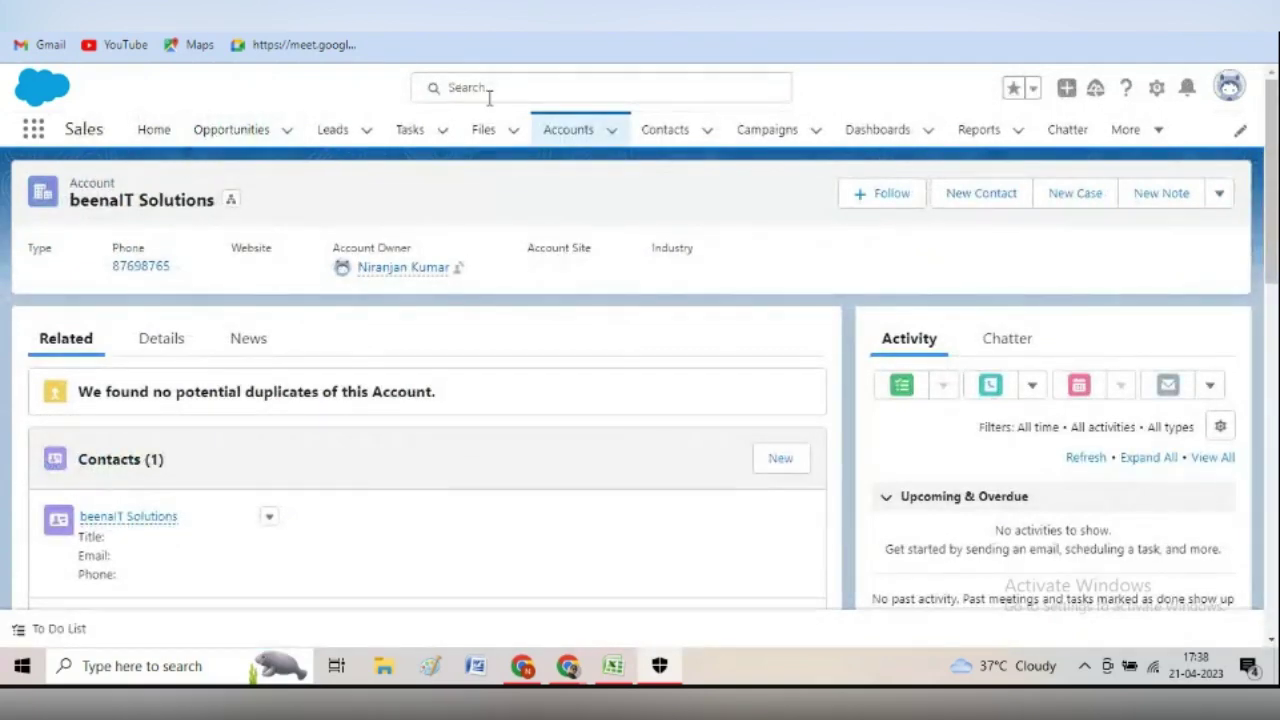
# Switch to Setup's Object Manager, open the custom Candidate object and examine its Fields & Relationships
pyautogui.click(210, 12)
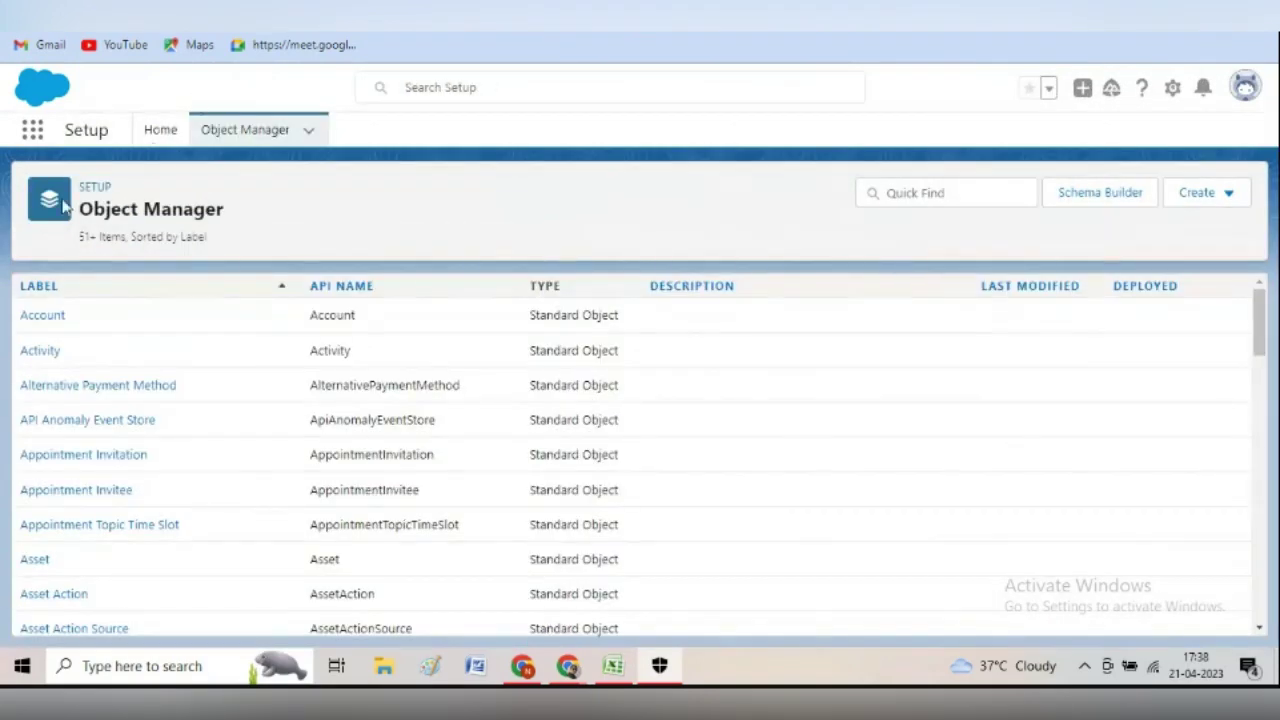
pyautogui.click(31, 136)
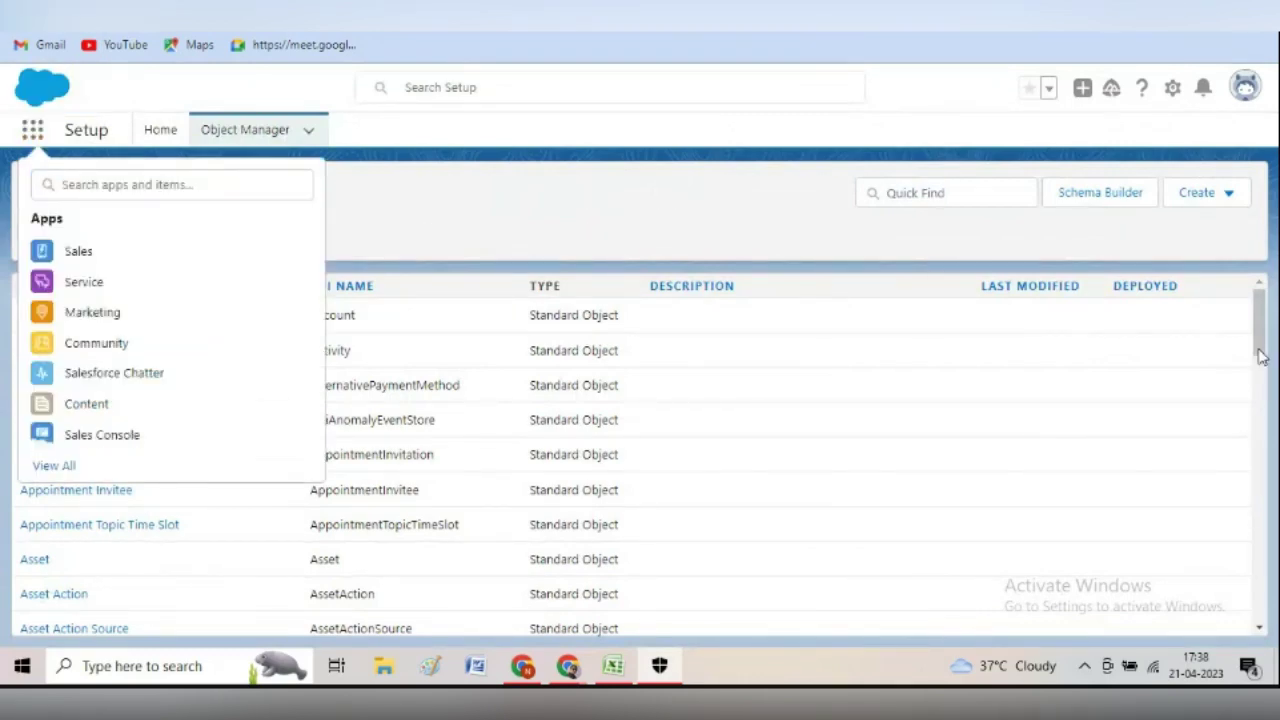
pyautogui.moveTo(1262, 356); pyautogui.dragTo(1268, 517)
pyautogui.scroll(3, 1268, 517)
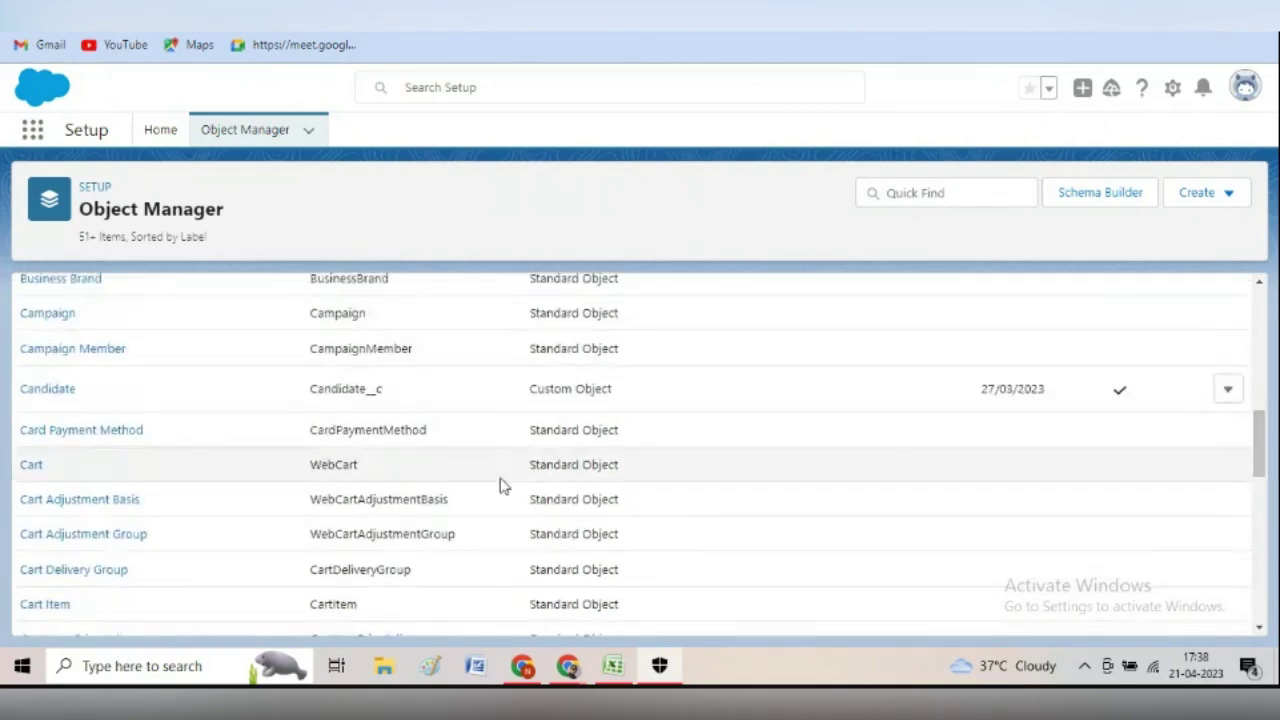
pyautogui.click(66, 394)
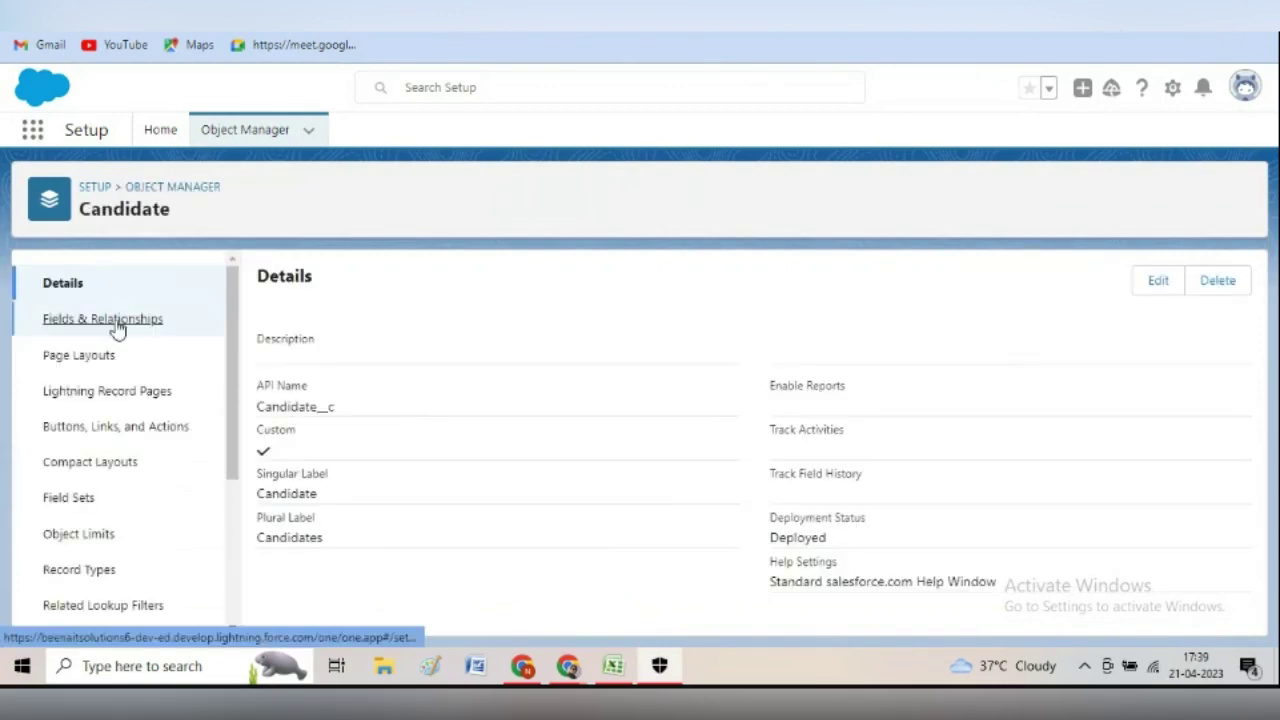
pyautogui.click(114, 322)
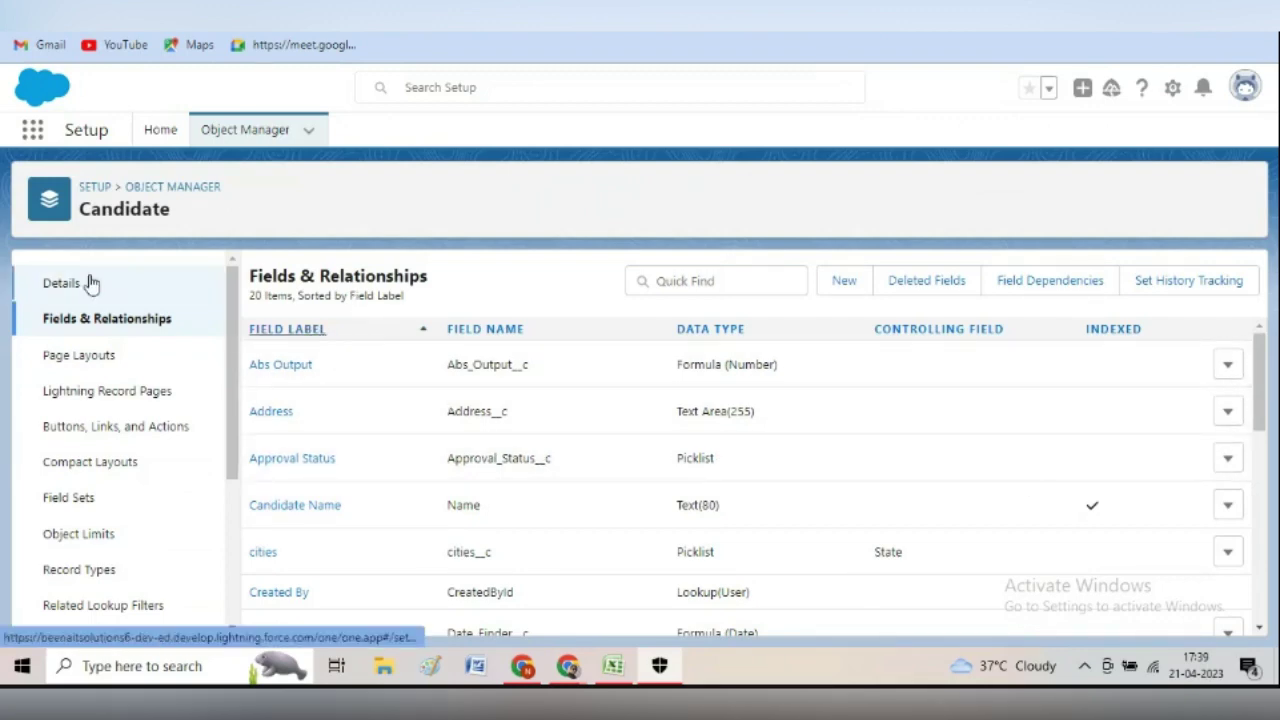
# Return to the beenaIT Solutions account in the Sales app, view its full related Contacts list and open the beenaIT Solutions contact
pyautogui.hotkey('alt', 'Left')
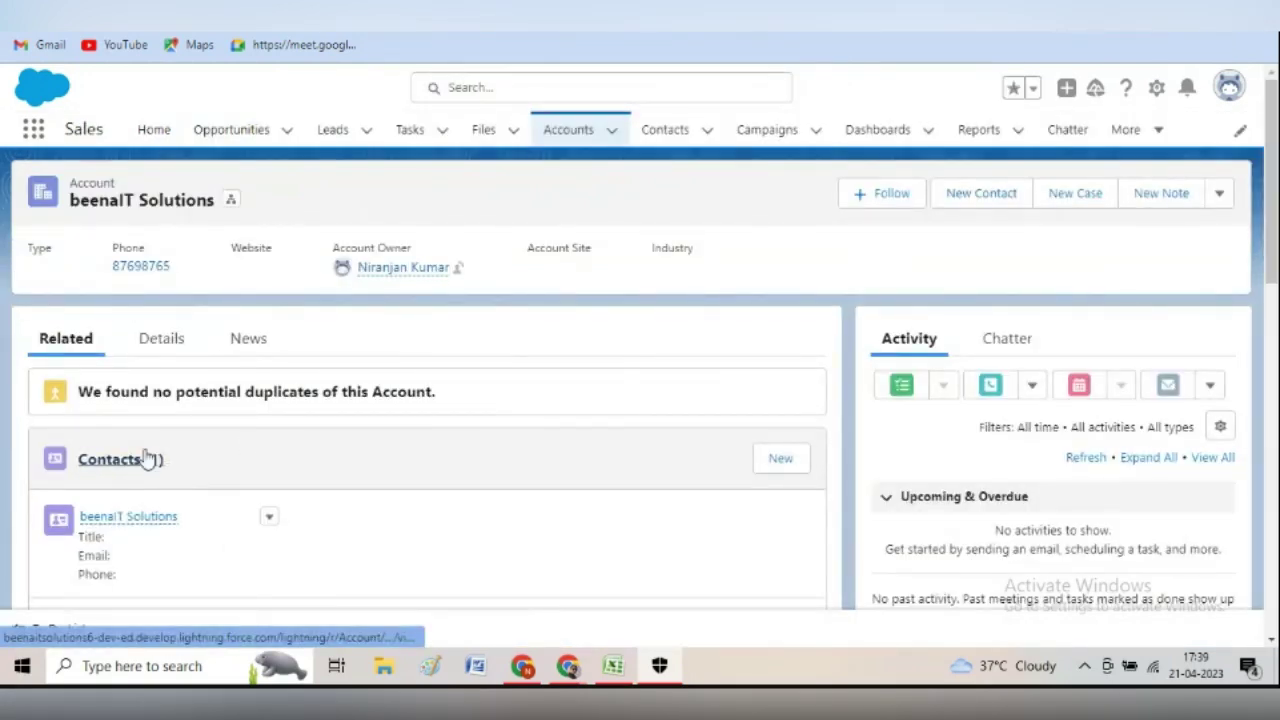
pyautogui.click(140, 462)
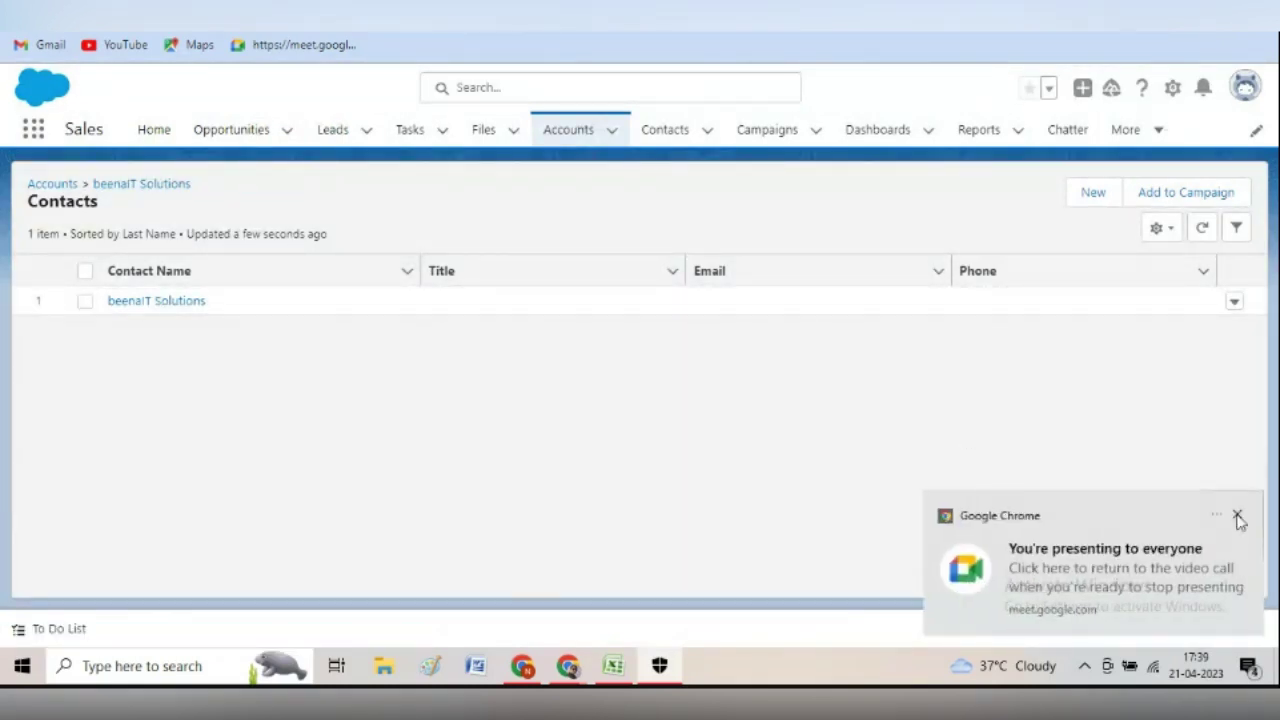
pyautogui.click(1238, 516)
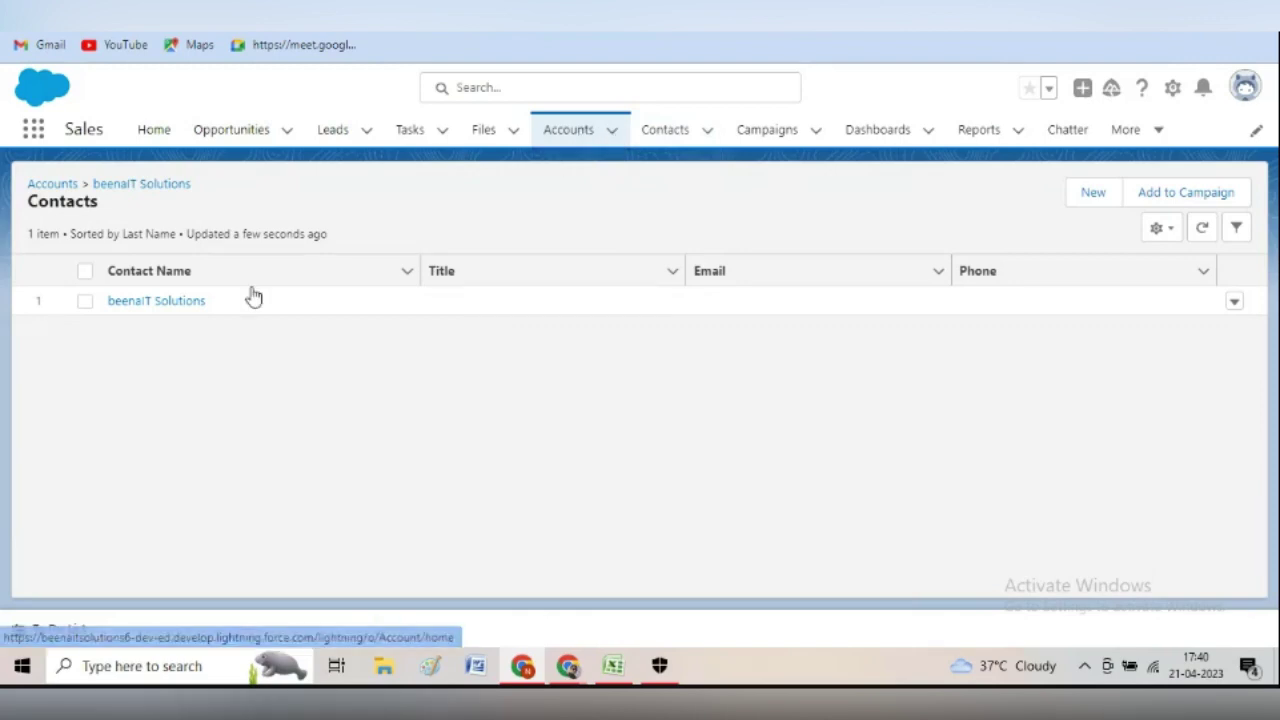
pyautogui.click(193, 313)
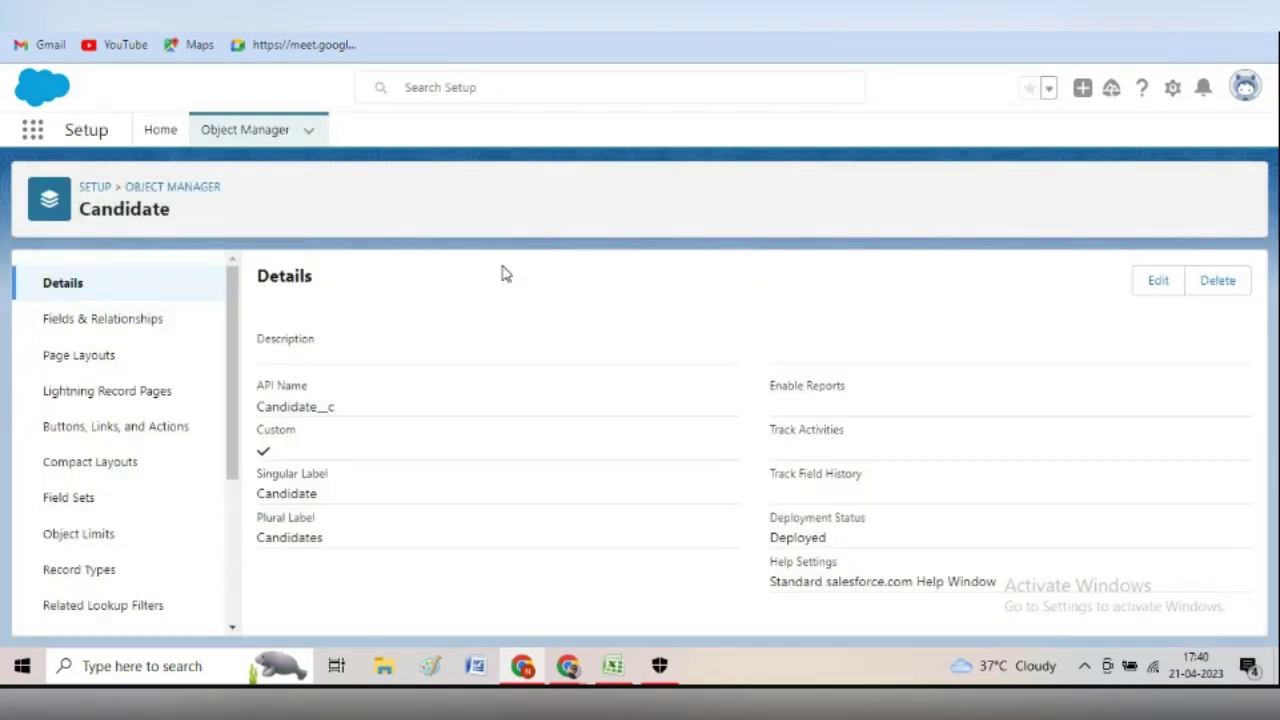
# Switch to the Excel notes and add the heading "Usecase 4" in cell A31 of the Process Builder sheet
pyautogui.click(613, 668)
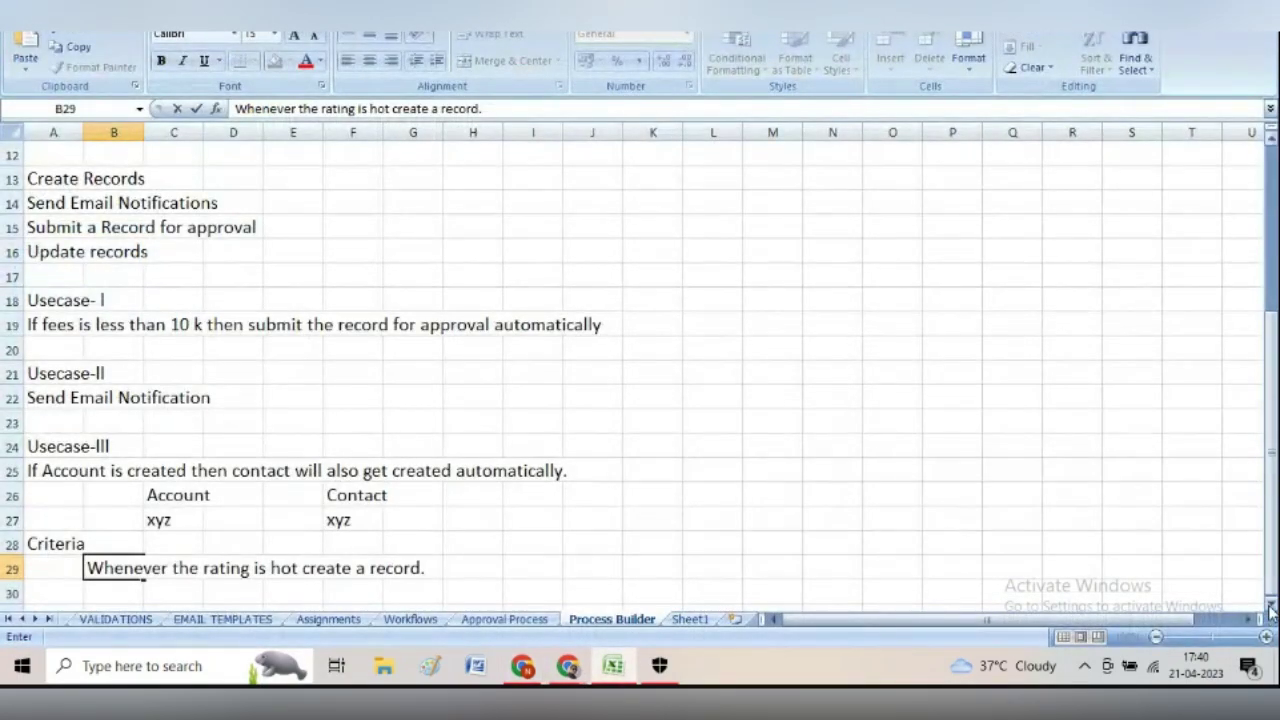
pyautogui.scroll(-1, 1271, 600)
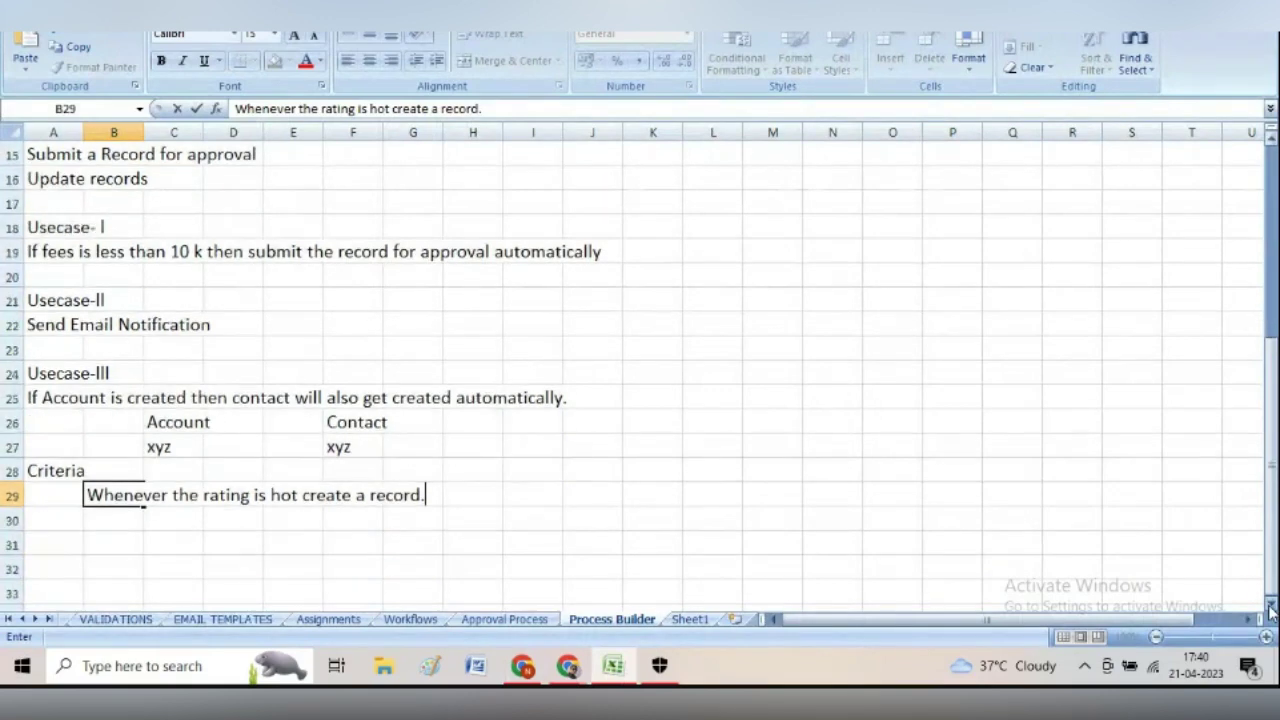
pyautogui.click(46, 537)
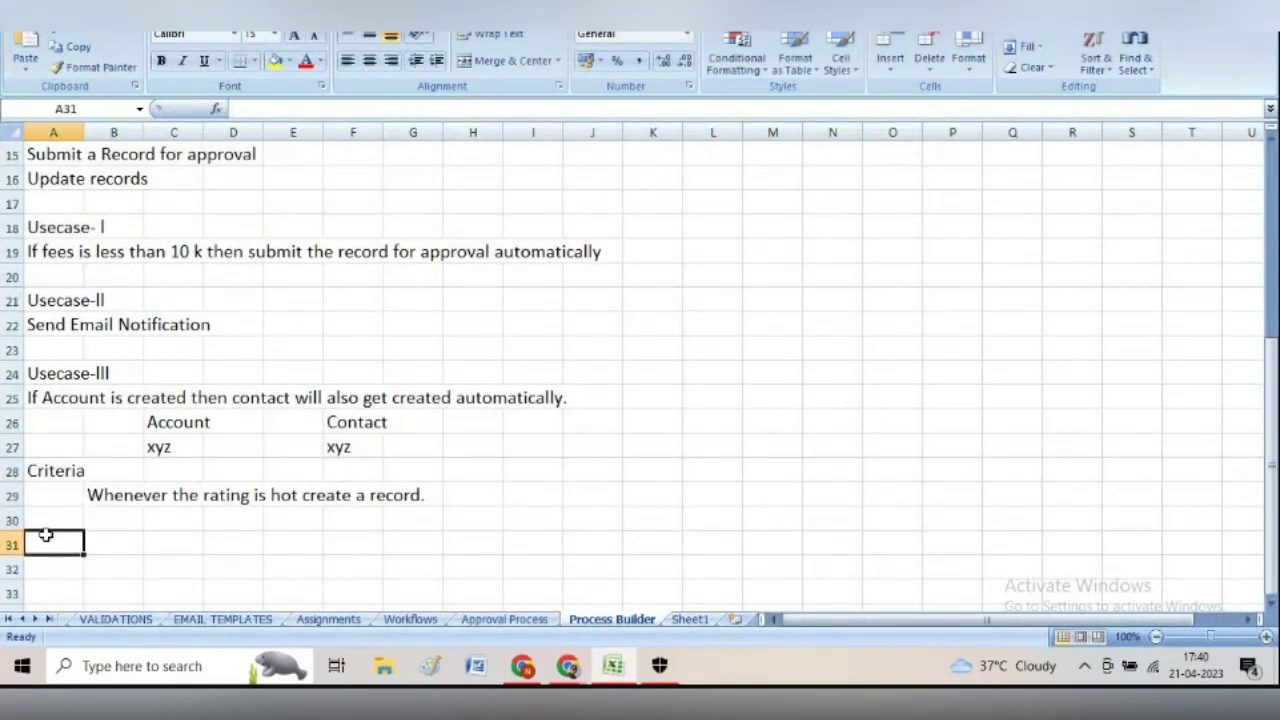
pyautogui.write('Use')
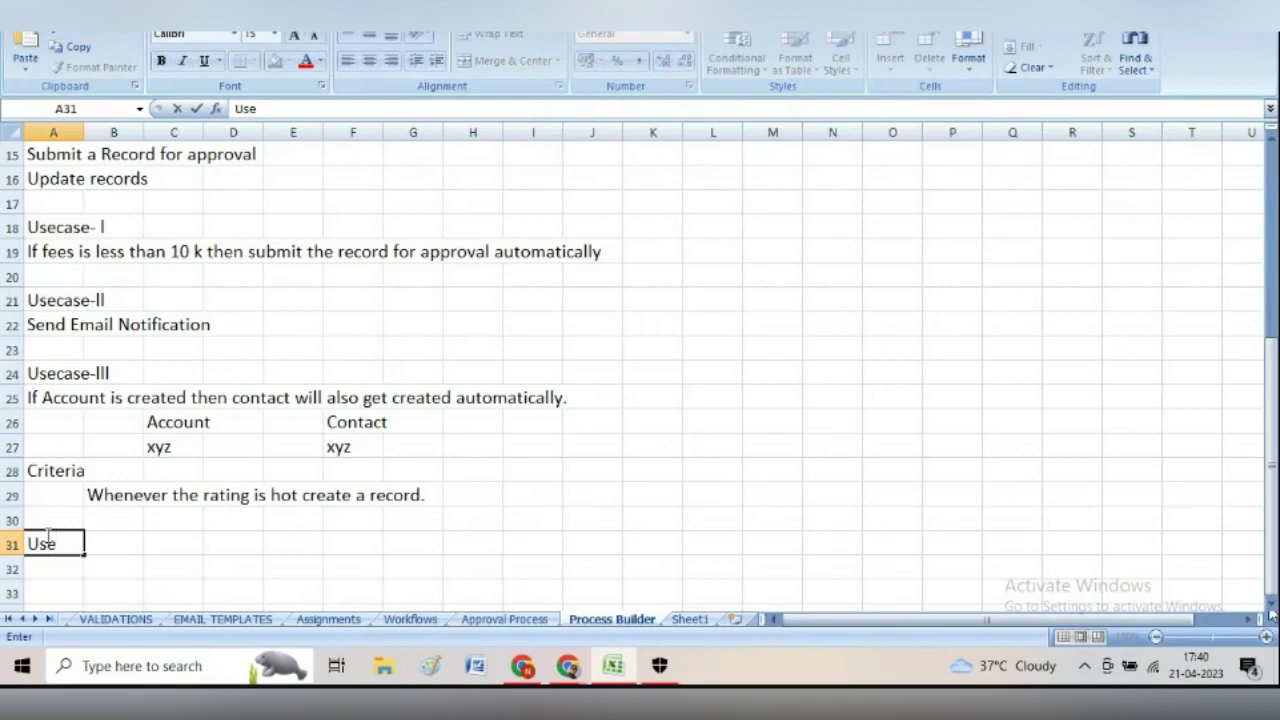
pyautogui.write('case 4')
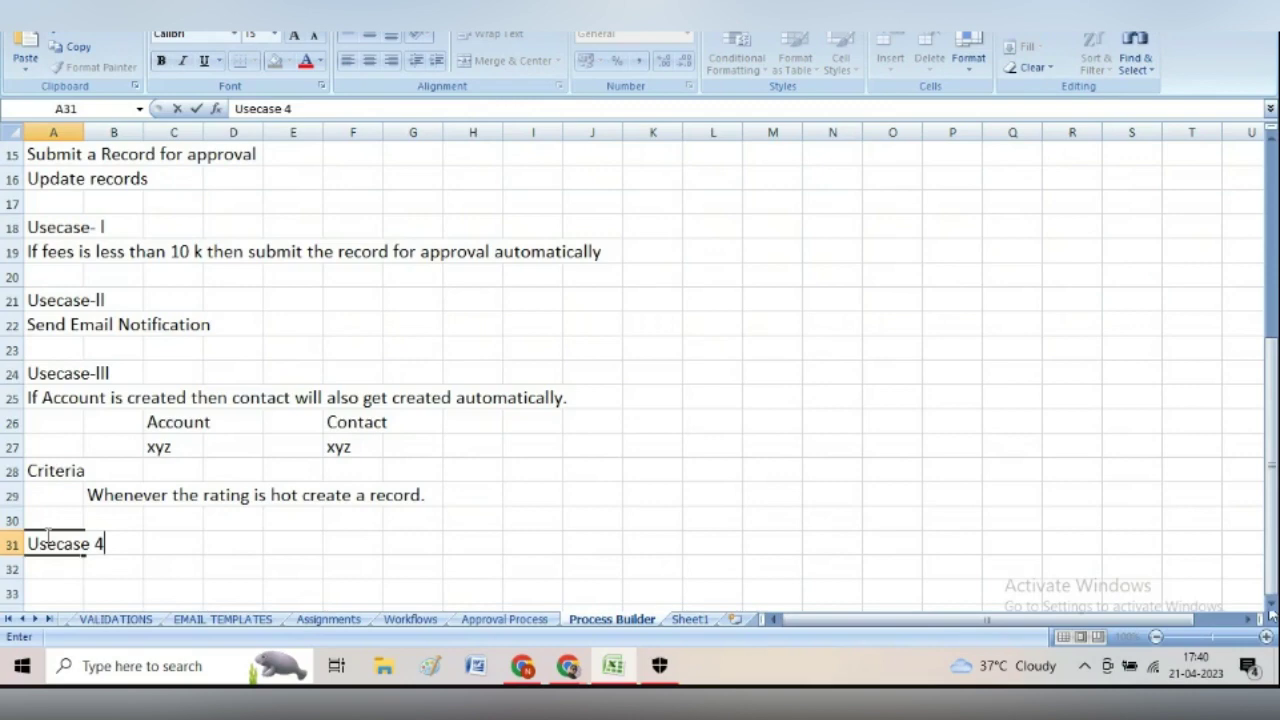
# Enter the use case title "Address Change" in cell A33
pyautogui.click(55, 586)
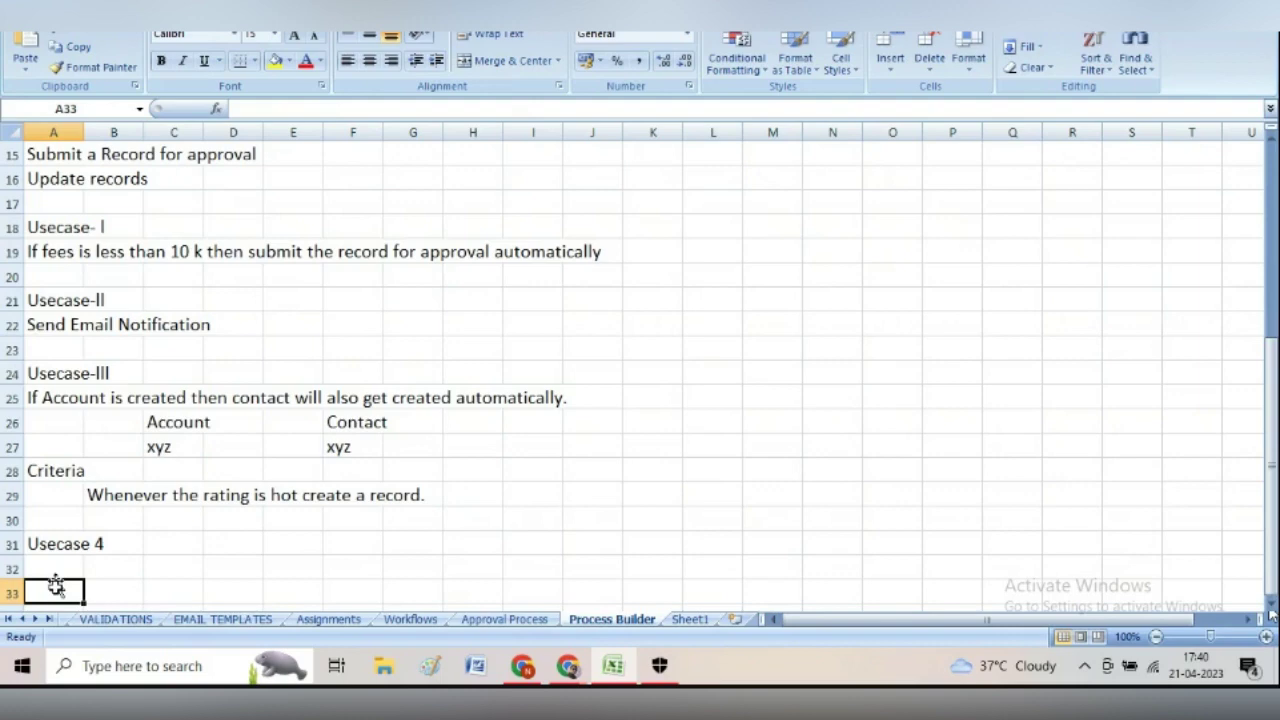
pyautogui.write('Address')
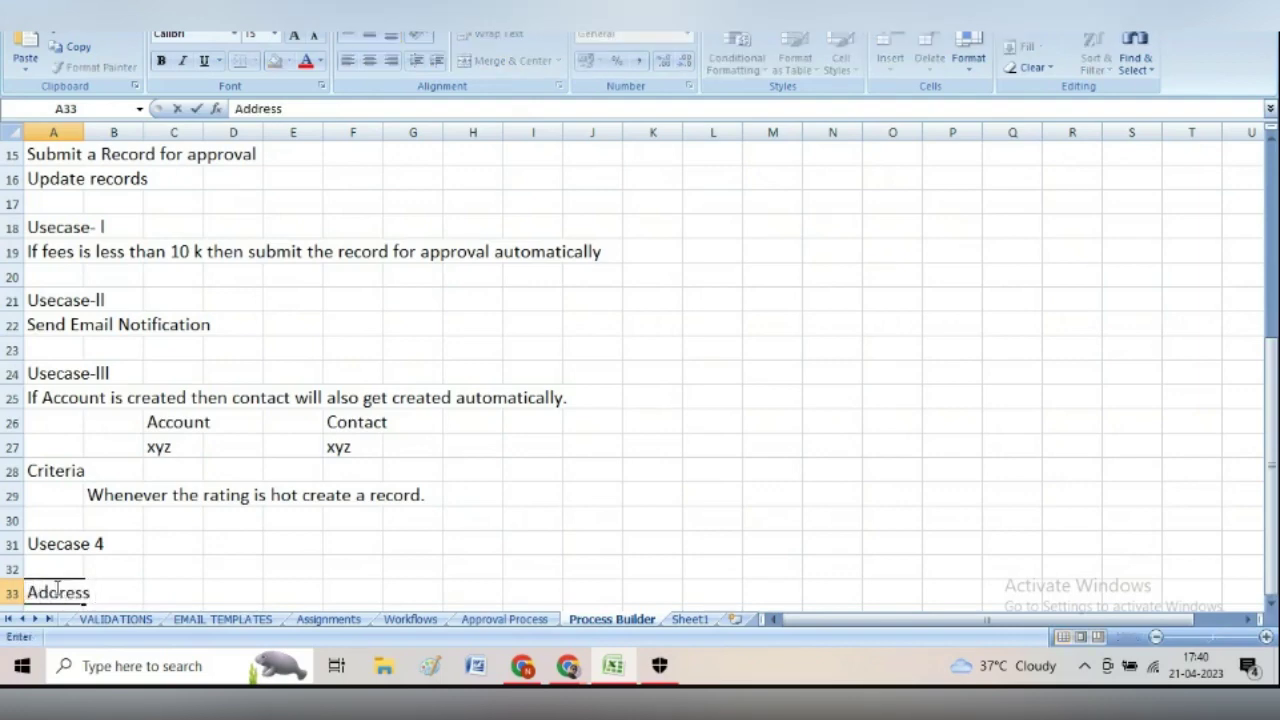
pyautogui.write(' Change')
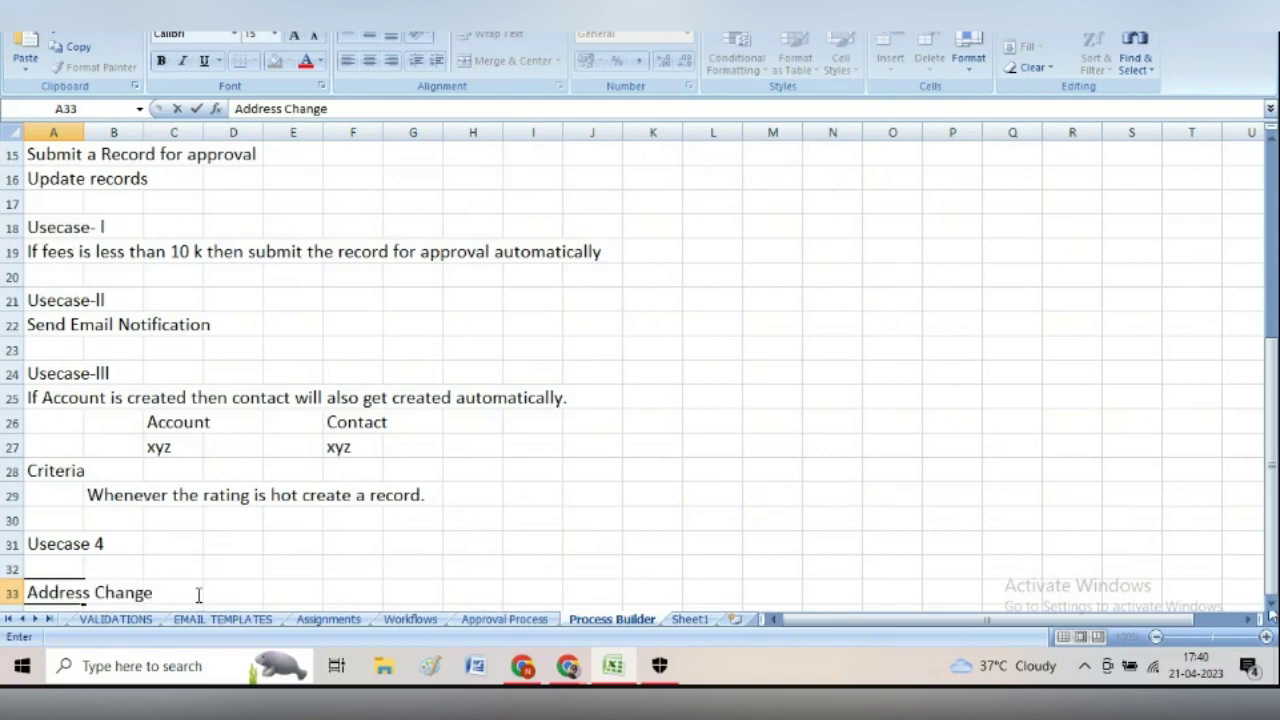
# Enter the description "whenever the account is updated the contact will also gets updated automatically." in cell D33
pyautogui.click(237, 591)
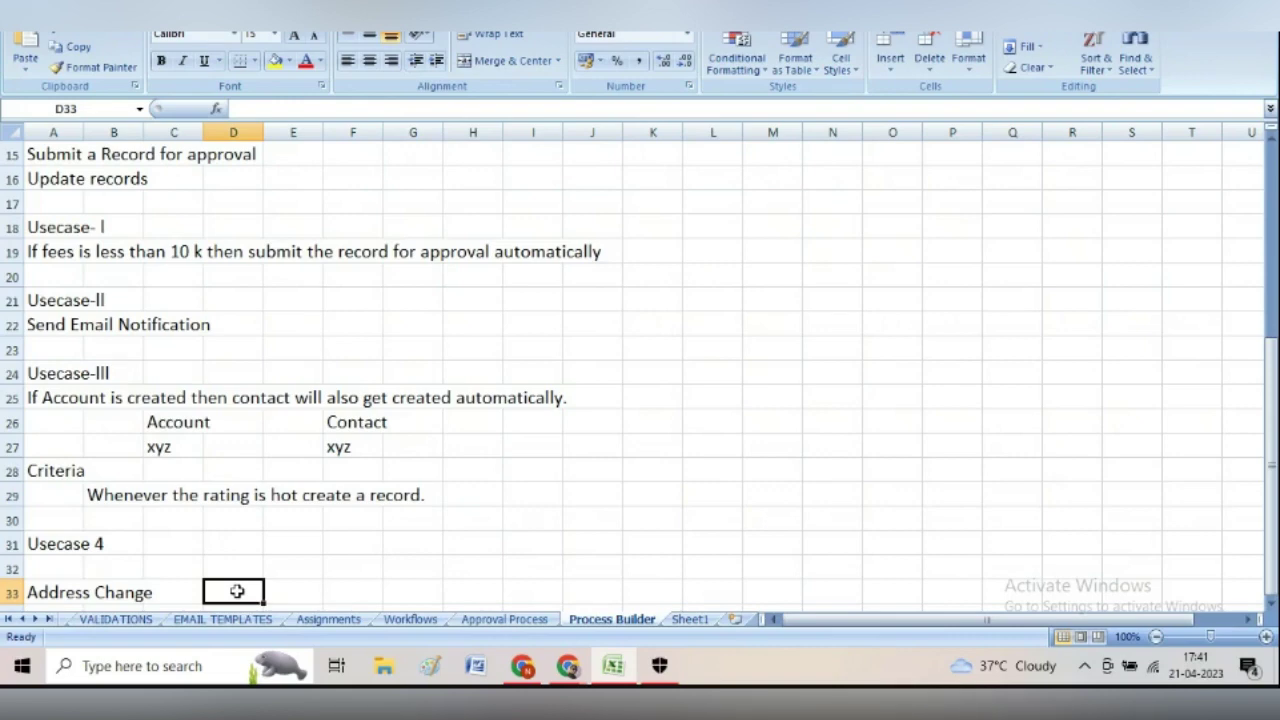
pyautogui.write('whenev')
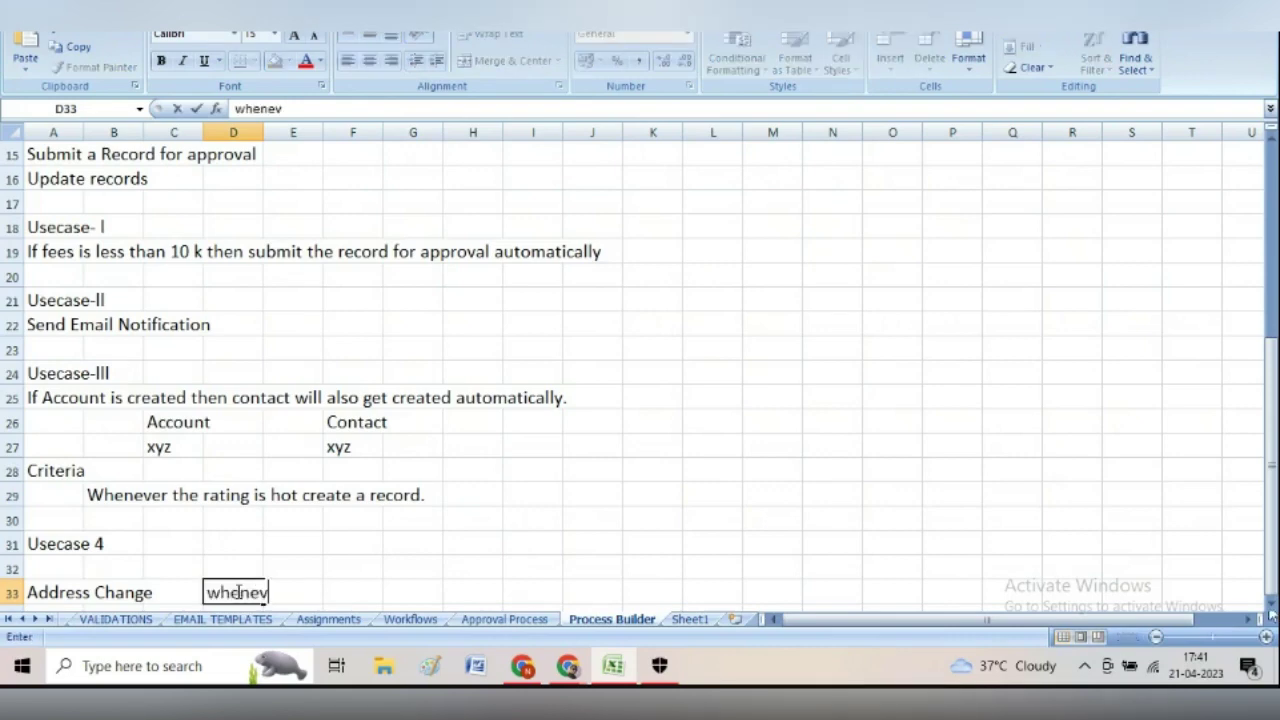
pyautogui.write('er the account ')
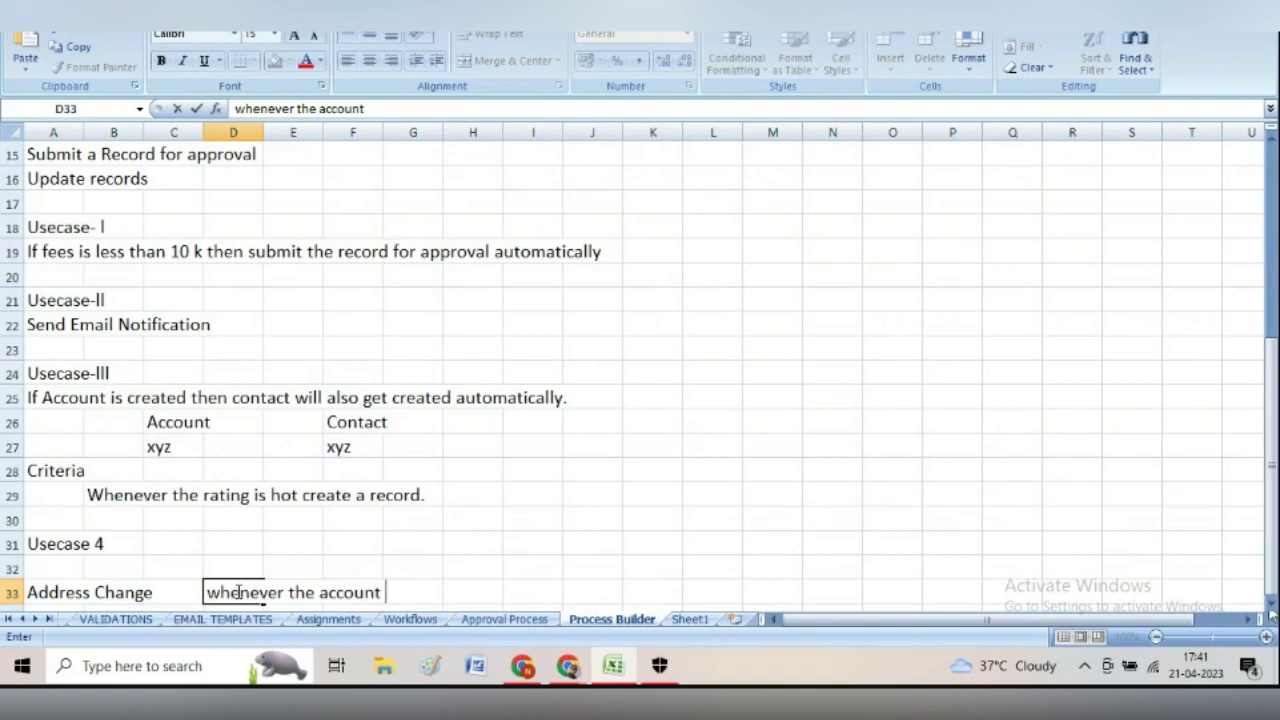
pyautogui.write('is updated')
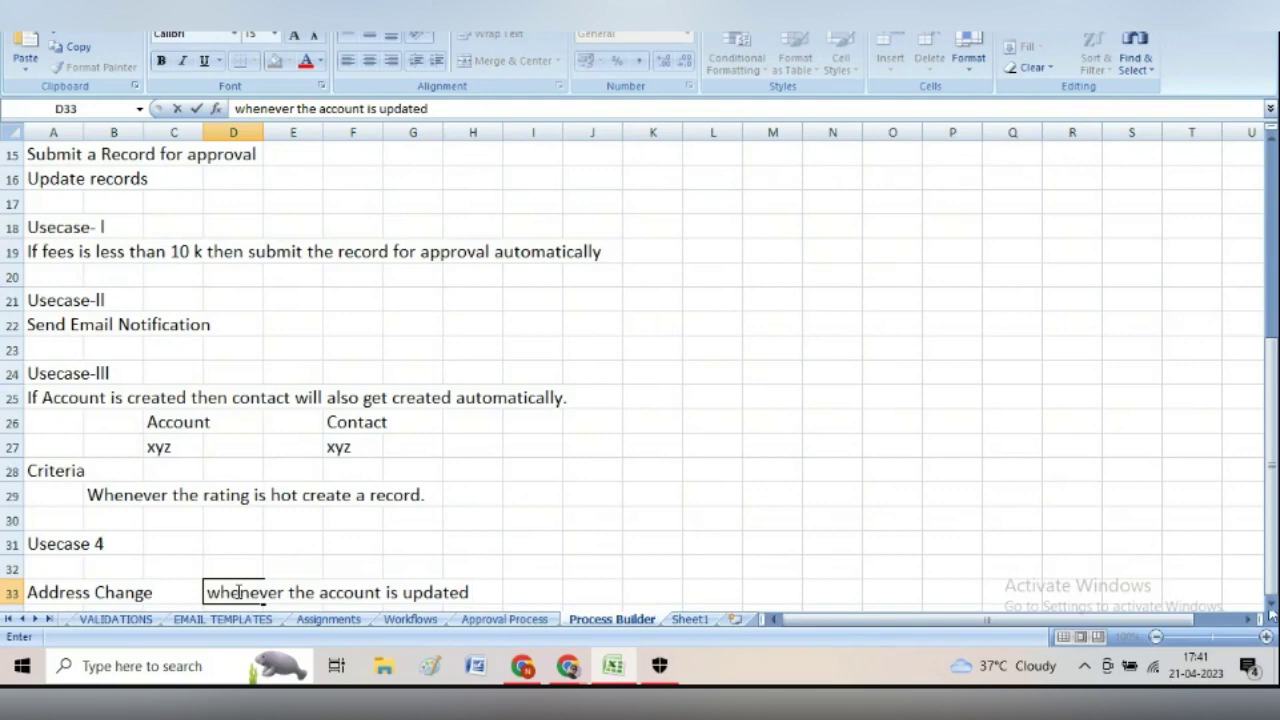
pyautogui.write(' the conyt')
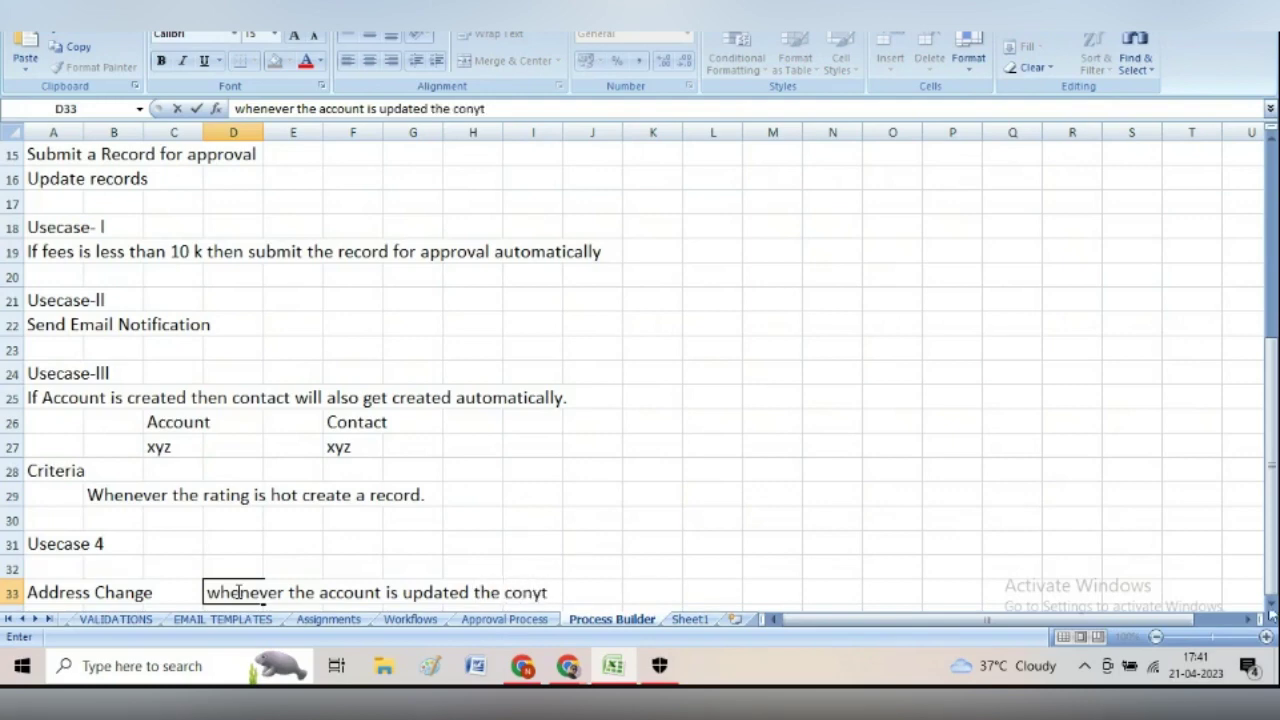
pyautogui.press('BackSpace')
pyautogui.press('BackSpace')
pyautogui.write('tact will als')
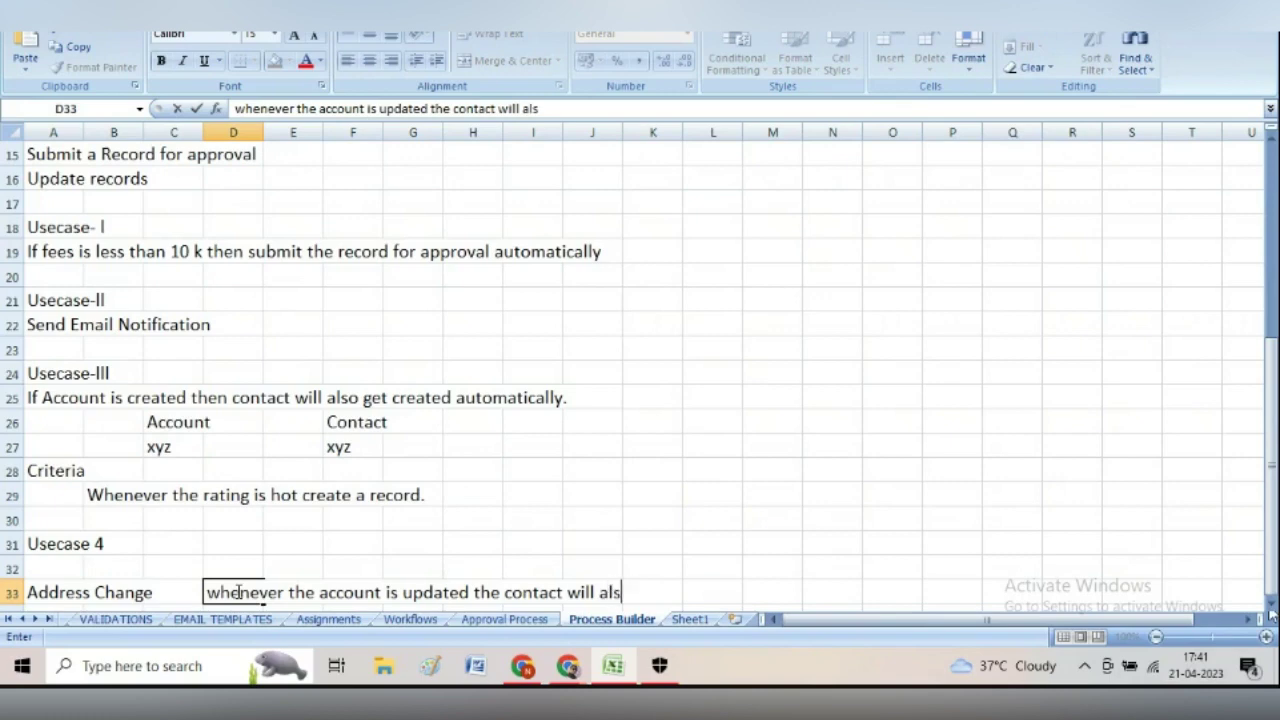
pyautogui.write('o gets ')
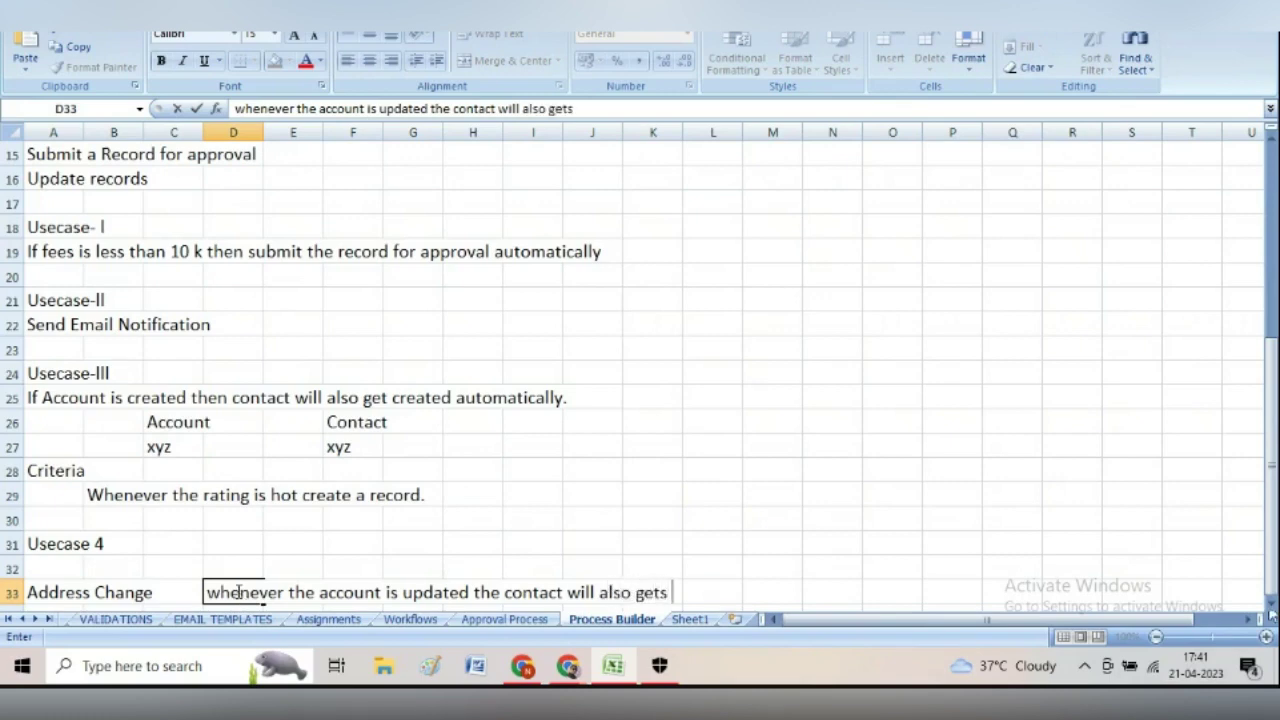
pyautogui.write('update')
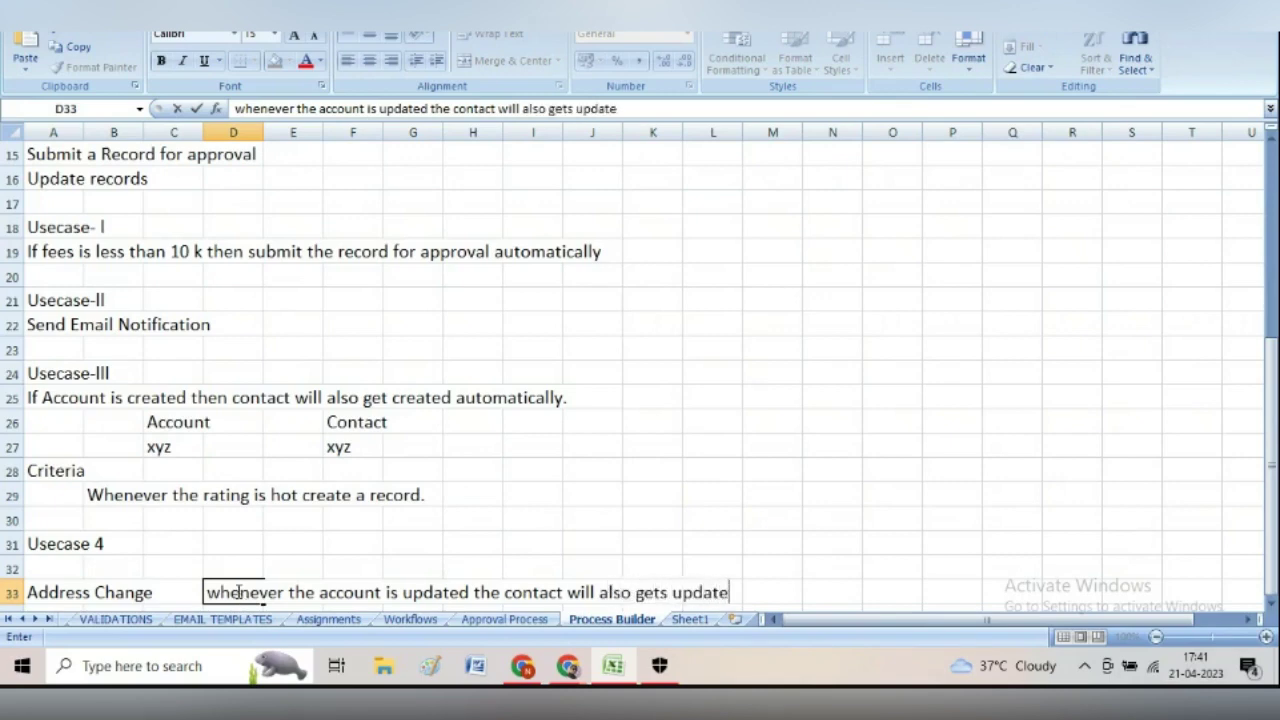
pyautogui.write('d automat')
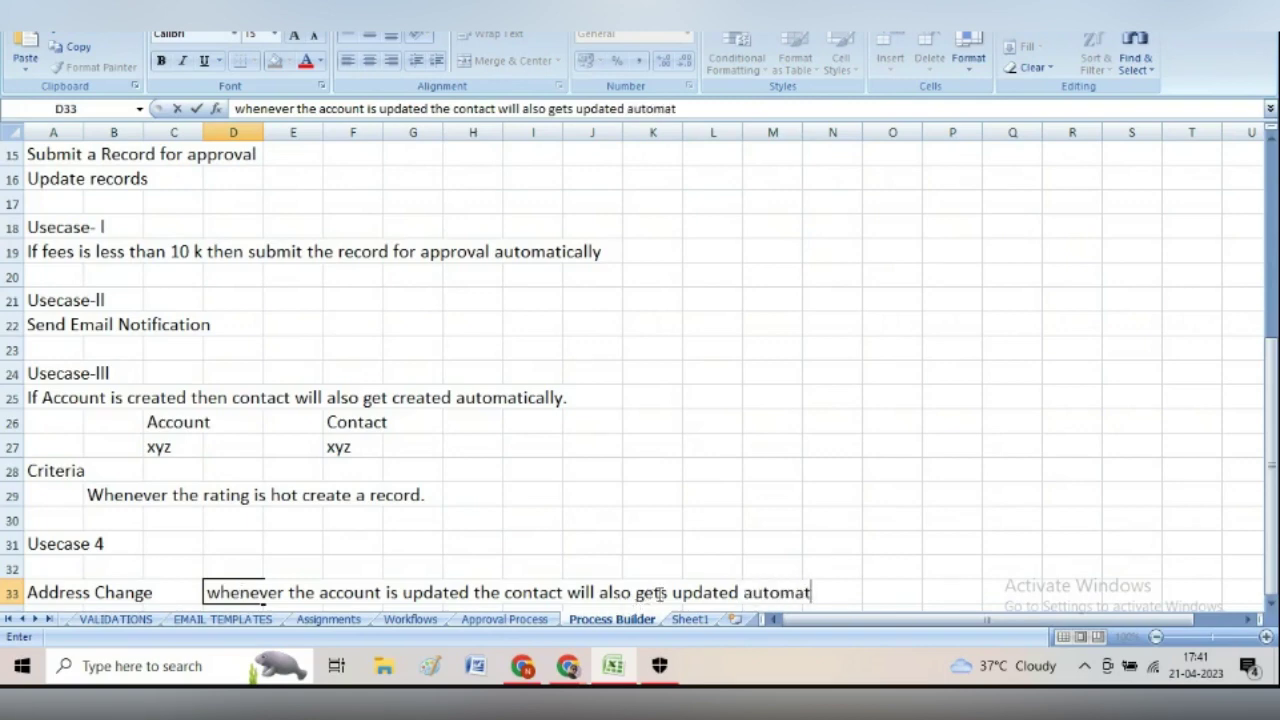
pyautogui.write('ically.')
pyautogui.click(951, 569)
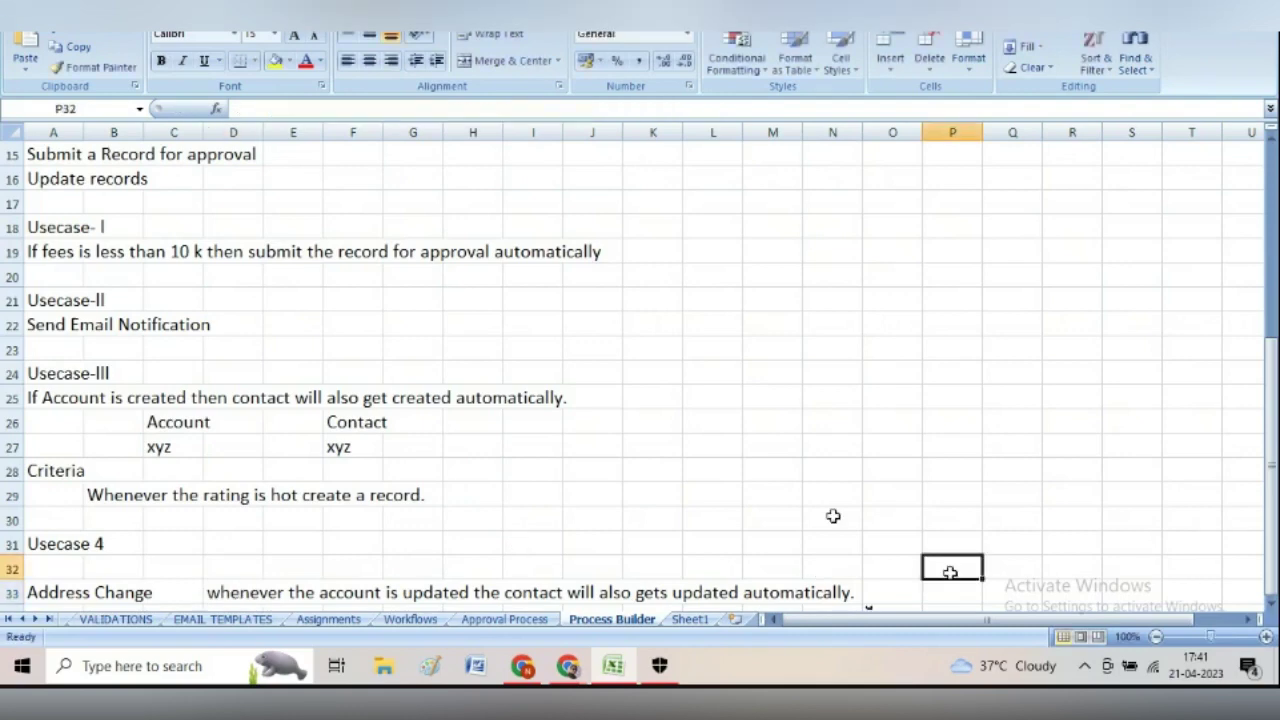
# Switch back to Salesforce in Chrome and open the Setup Home page from the Candidate object's details
pyautogui.moveTo(1273, 386); pyautogui.dragTo(1270, 357)
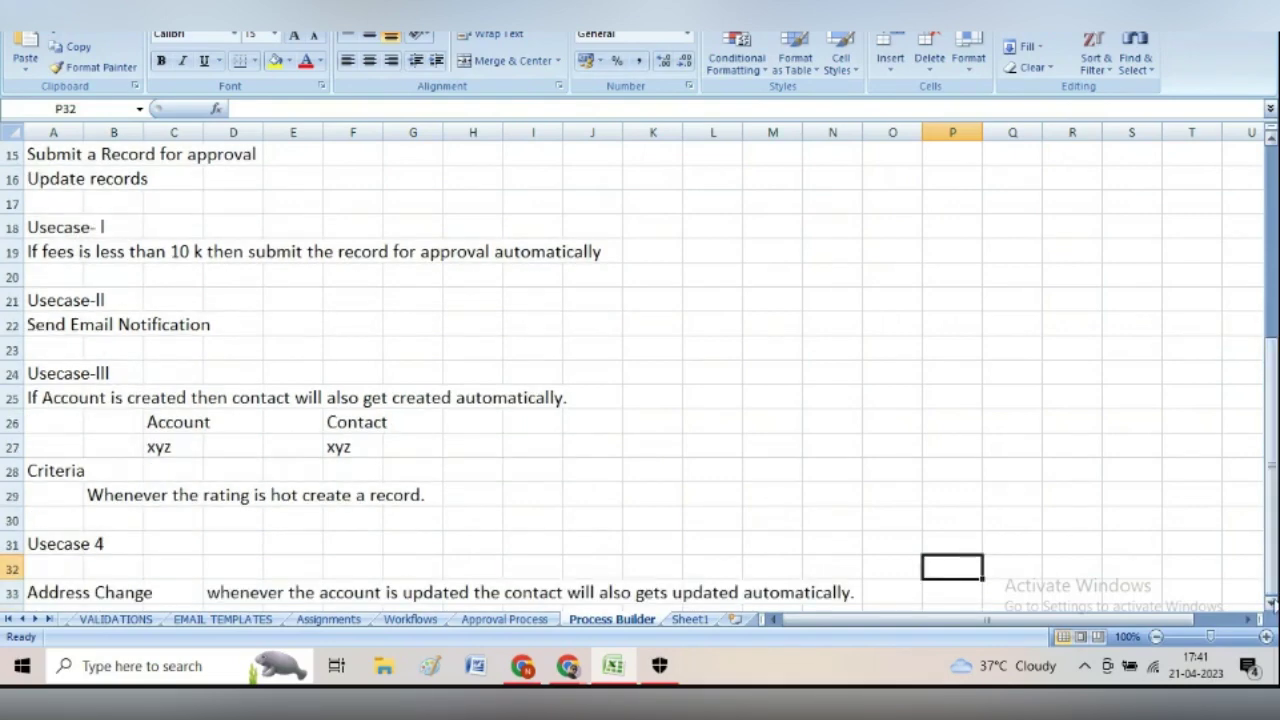
pyautogui.scroll(-5, 1272, 604)
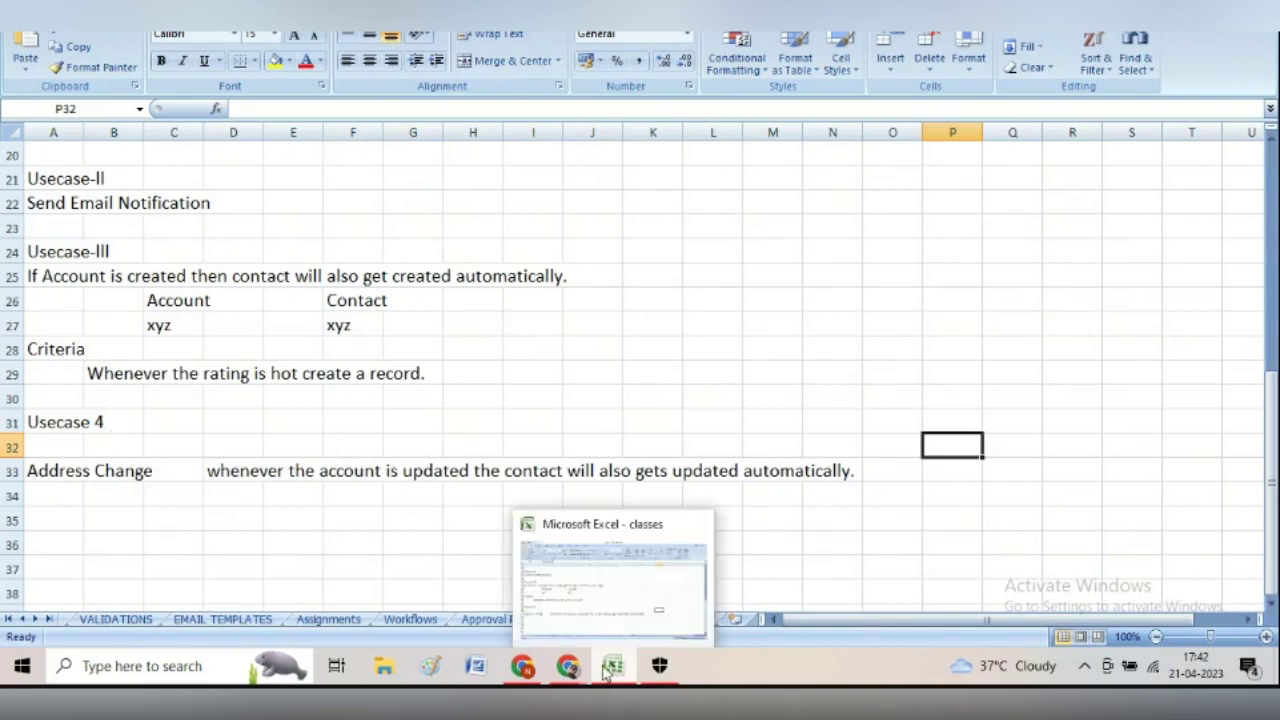
pyautogui.moveTo(574, 670)
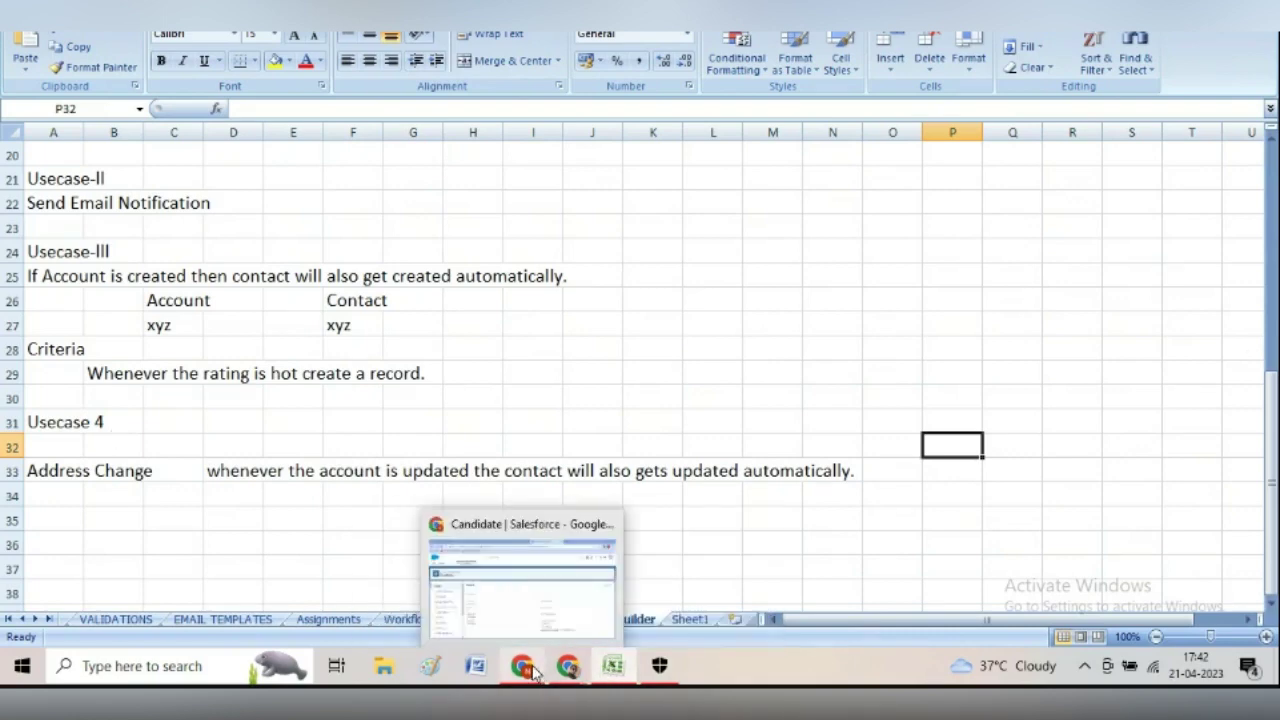
pyautogui.click(533, 674)
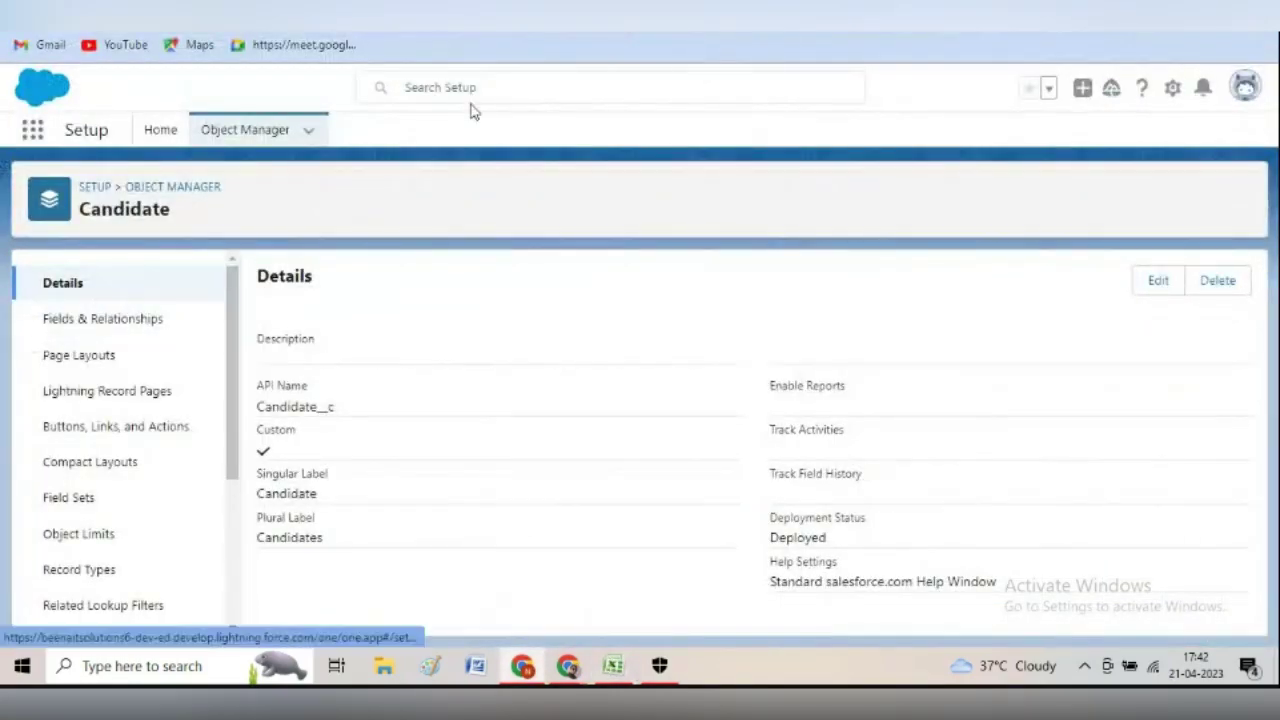
pyautogui.click(800, 12)
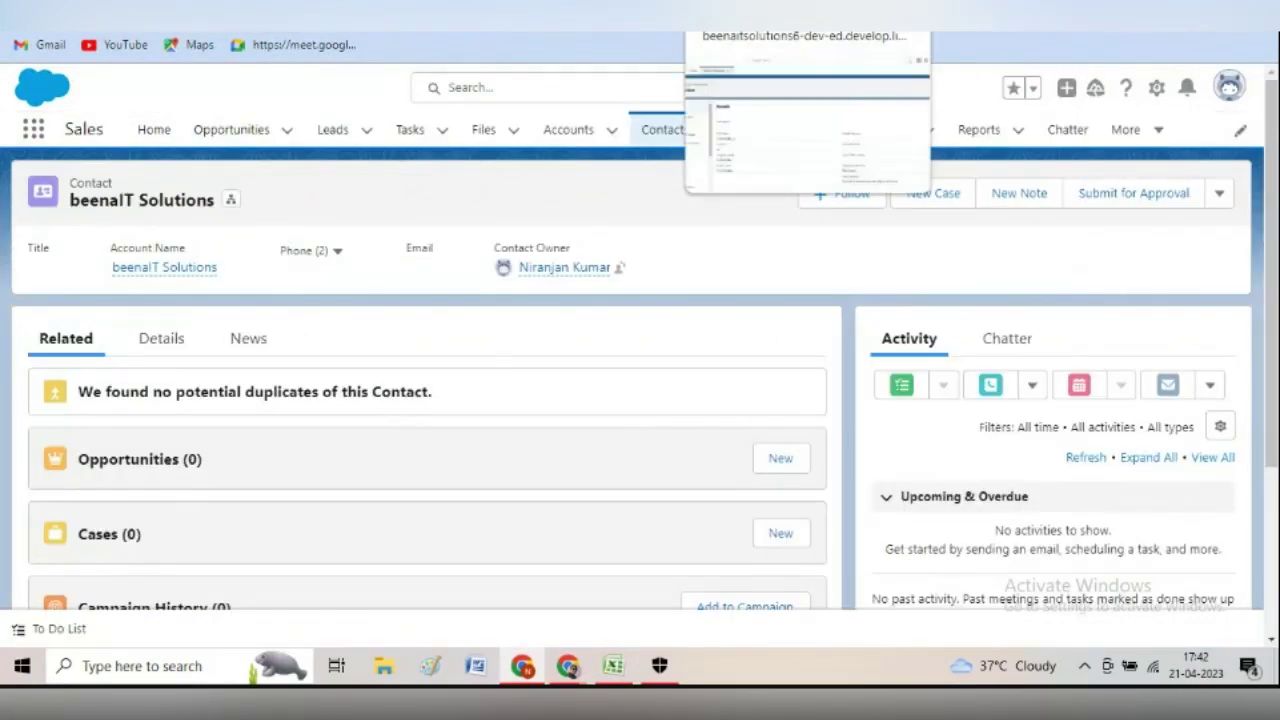
pyautogui.click(800, 12)
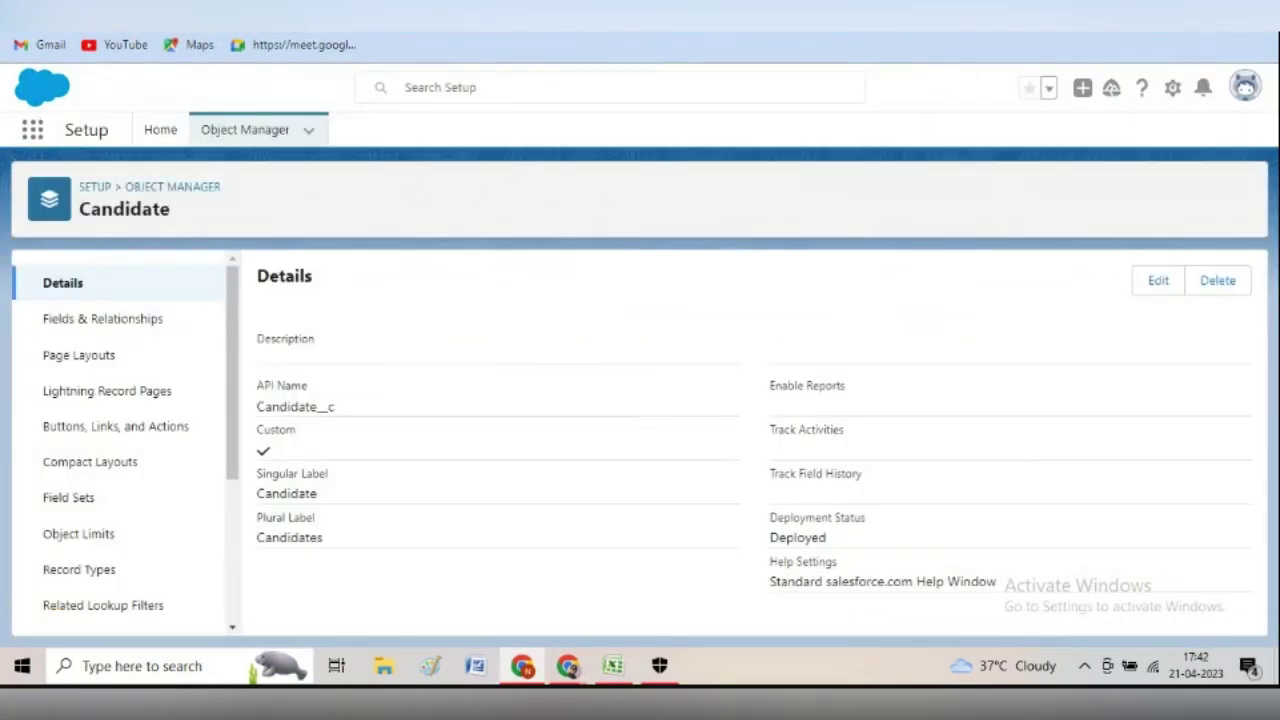
pyautogui.click(1172, 89)
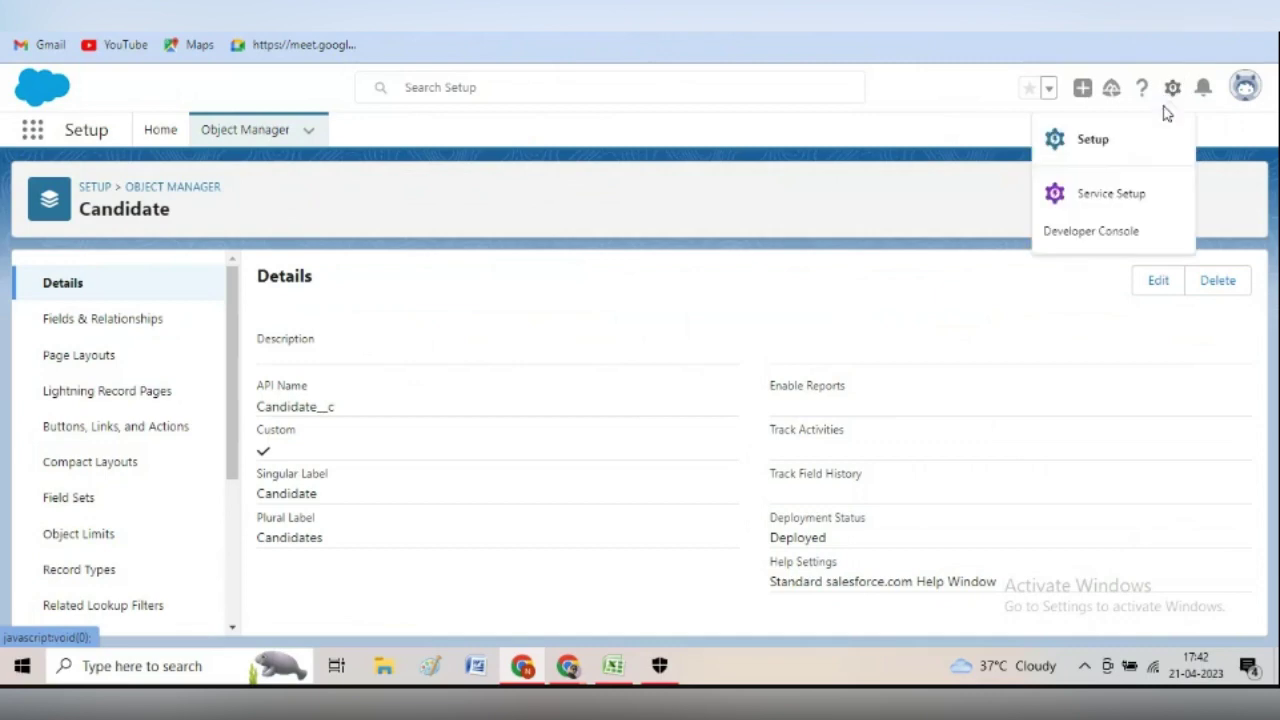
pyautogui.click(1120, 137)
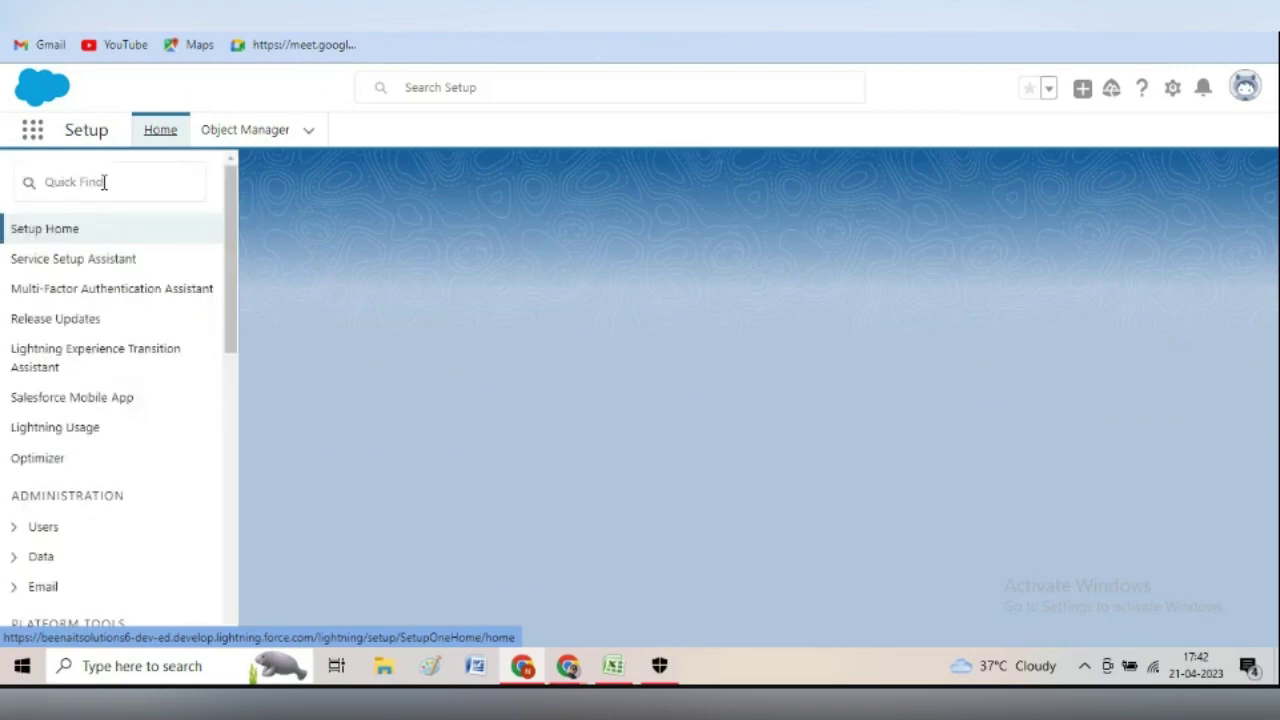
# Find Process Builder through the Setup quick search with "process bui" and open it
pyautogui.click(99, 186)
pyautogui.write('process')
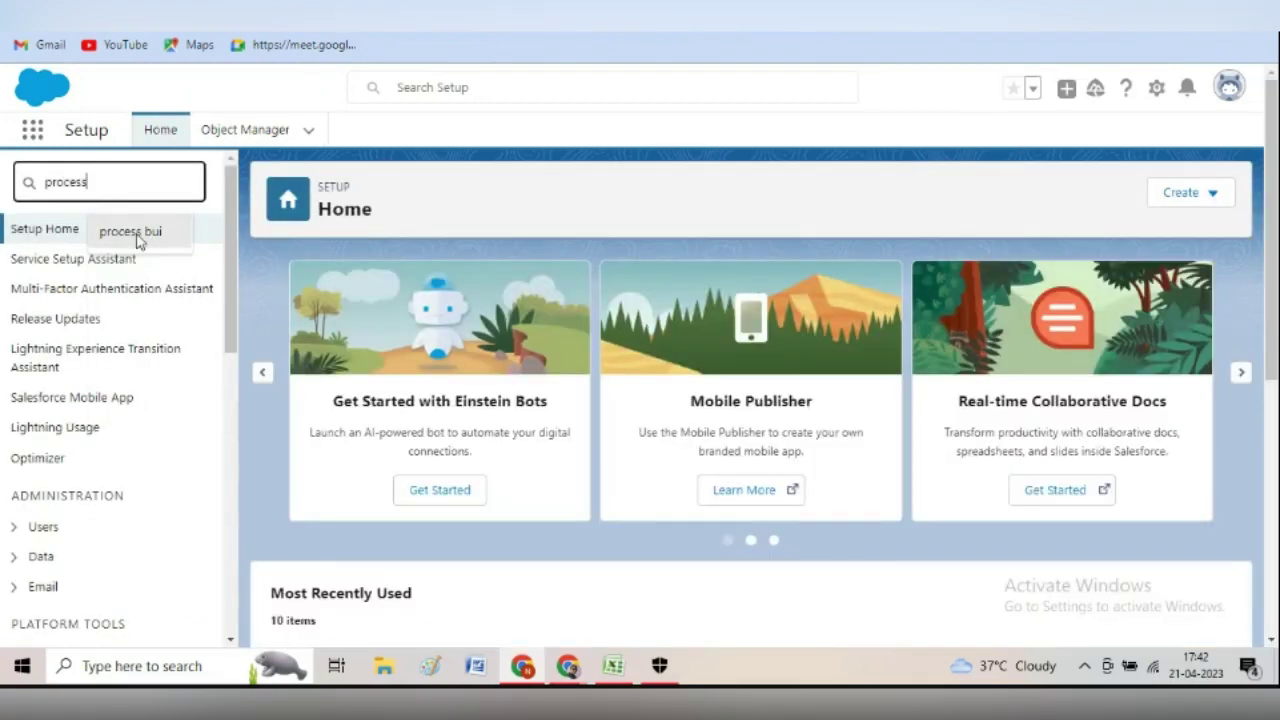
pyautogui.click(135, 233)
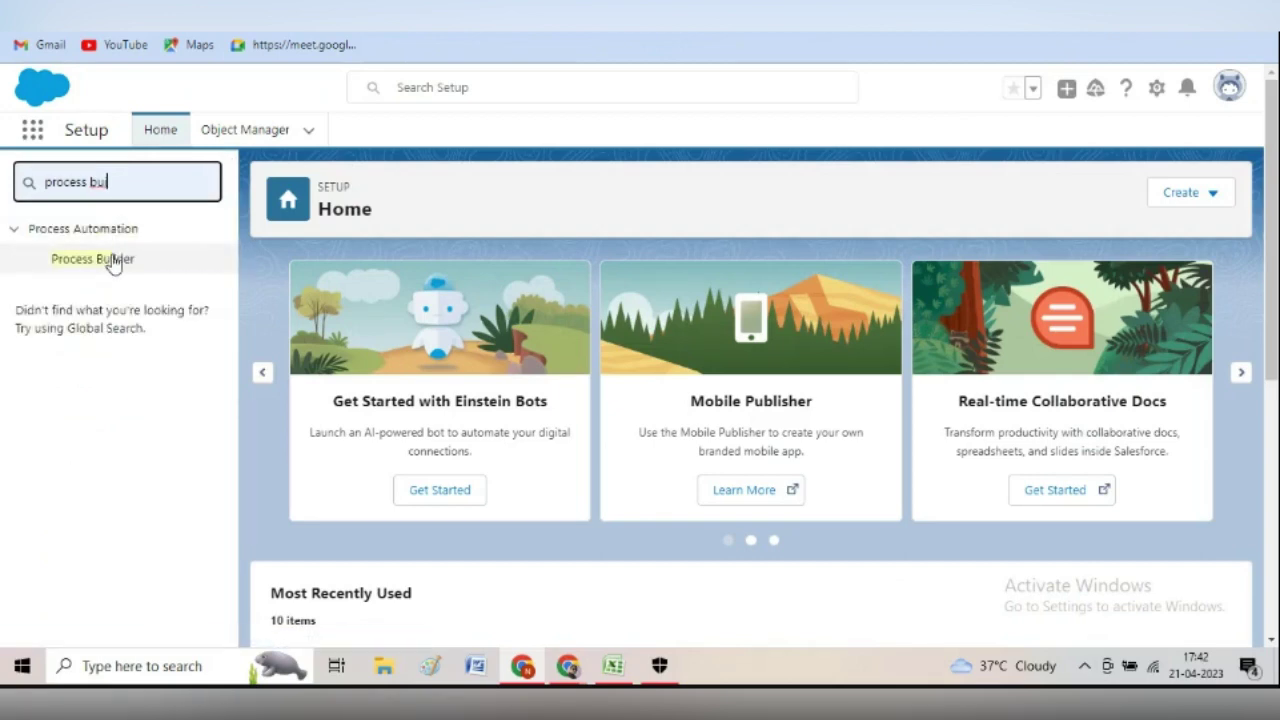
pyautogui.click(110, 258)
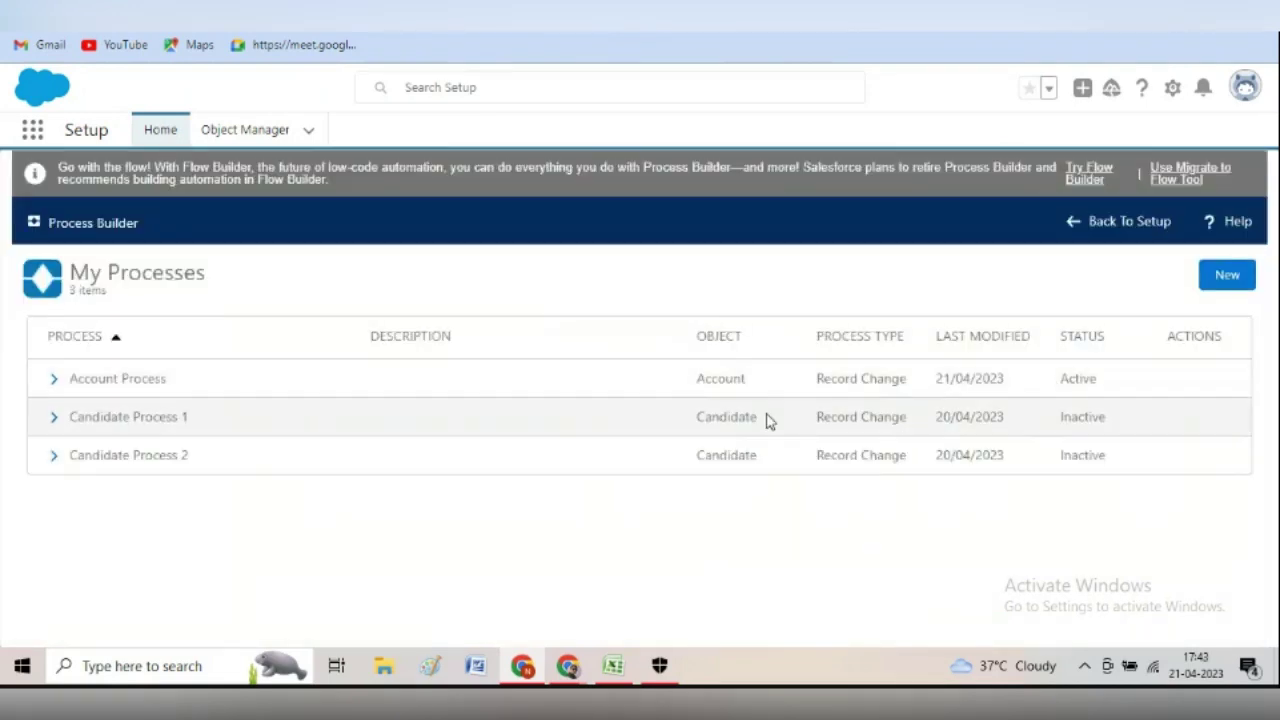
# Open the Account Process, deactivate its active version, and return to the list of all processes
pyautogui.click(83, 388)
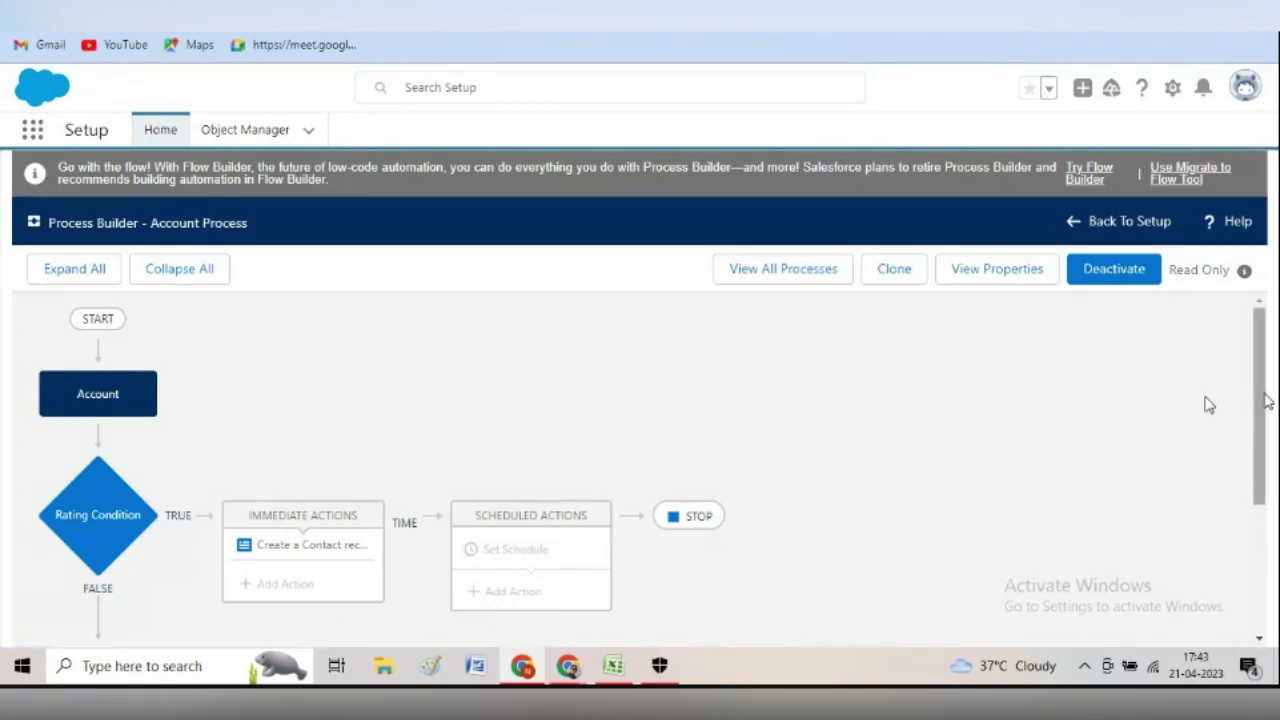
pyautogui.moveTo(1268, 402)
pyautogui.mouseDown()
pyautogui.moveTo(1276, 512)
pyautogui.moveTo(1261, 396)
pyautogui.mouseUp()
pyautogui.moveTo(1261, 426); pyautogui.dragTo(1266, 448)
pyautogui.scroll(-2, 1272, 460)
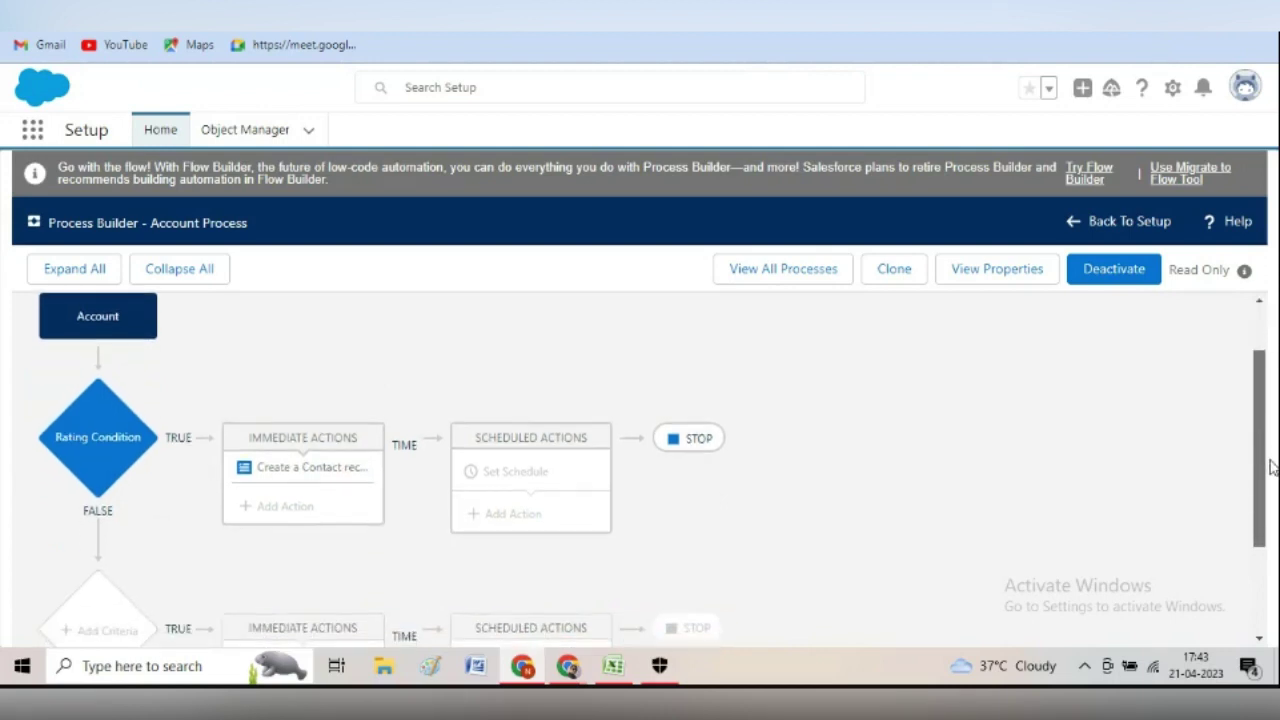
pyautogui.moveTo(1276, 490); pyautogui.dragTo(1258, 420)
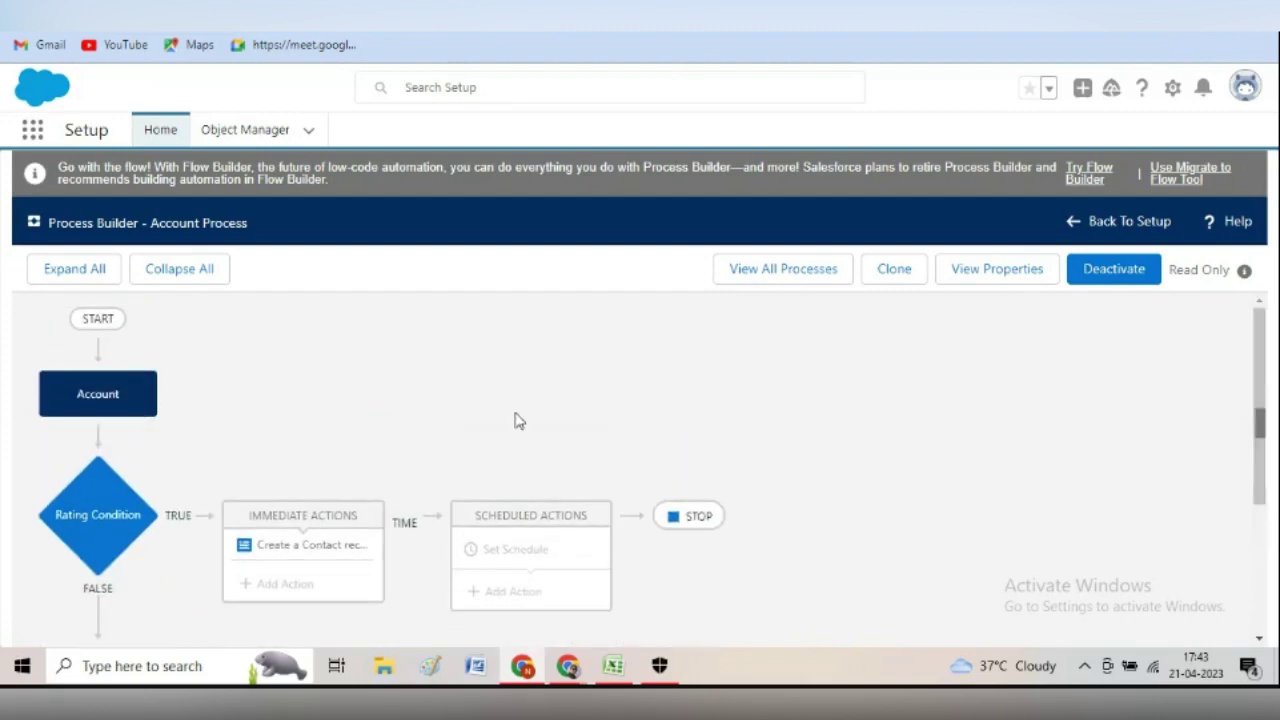
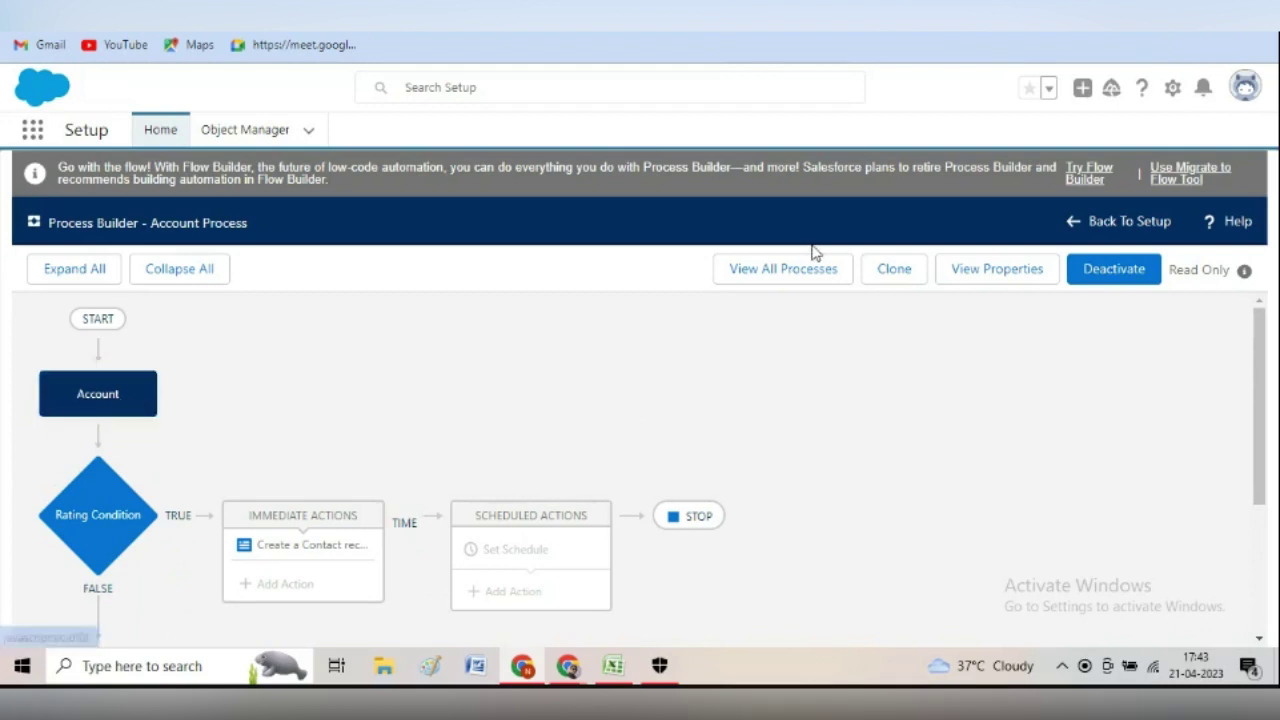
pyautogui.click(1108, 274)
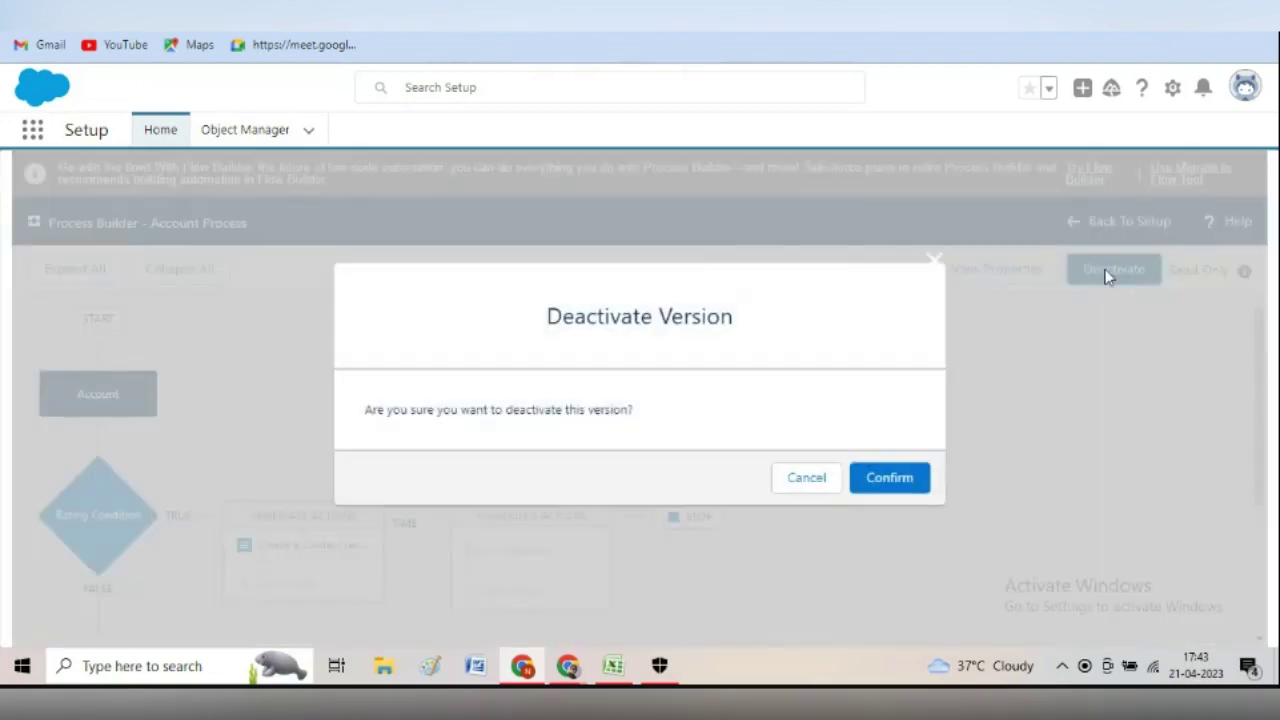
pyautogui.click(866, 481)
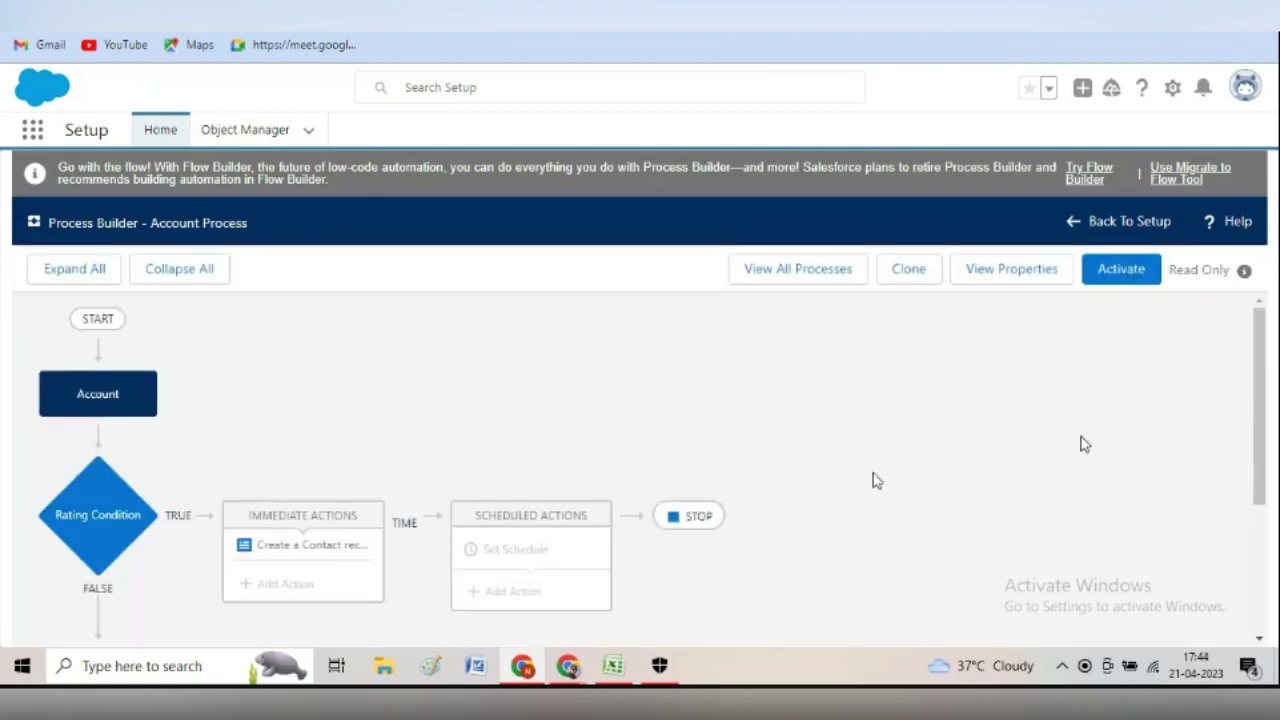
pyautogui.click(792, 277)
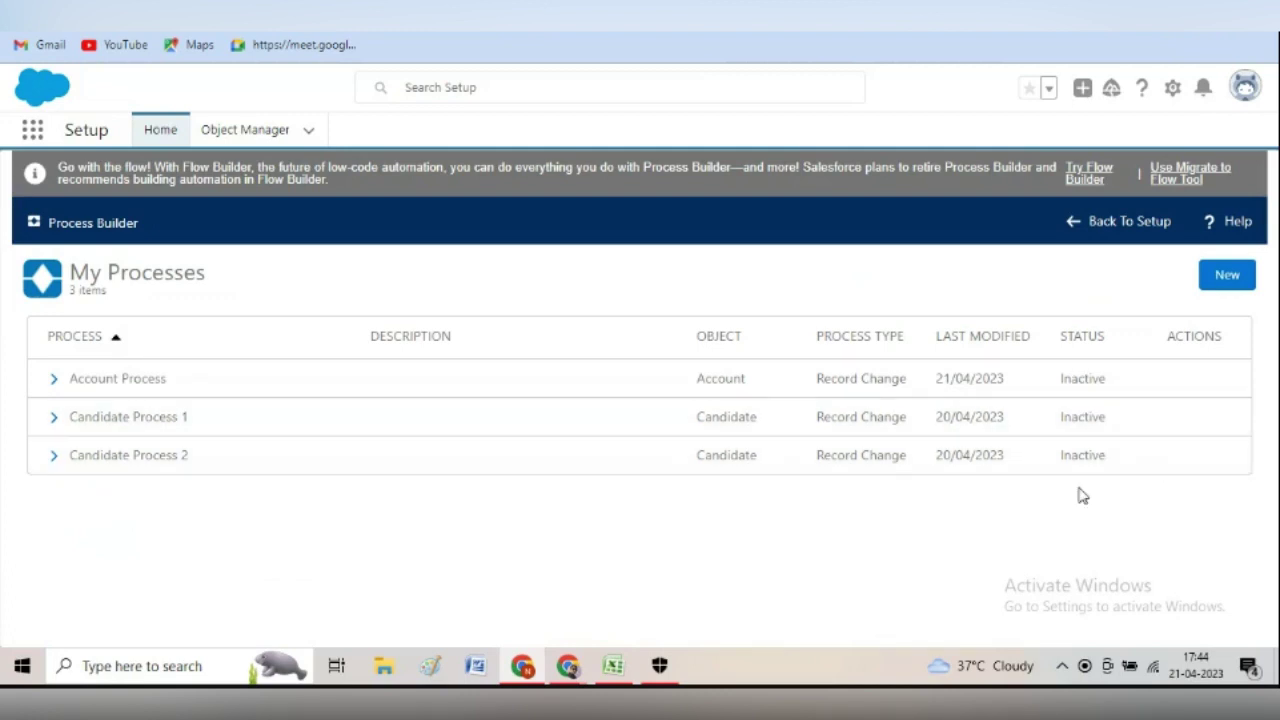
# Start a new process, continuing in Process Builder, and name it "Contact Address Change"
pyautogui.click(1232, 279)
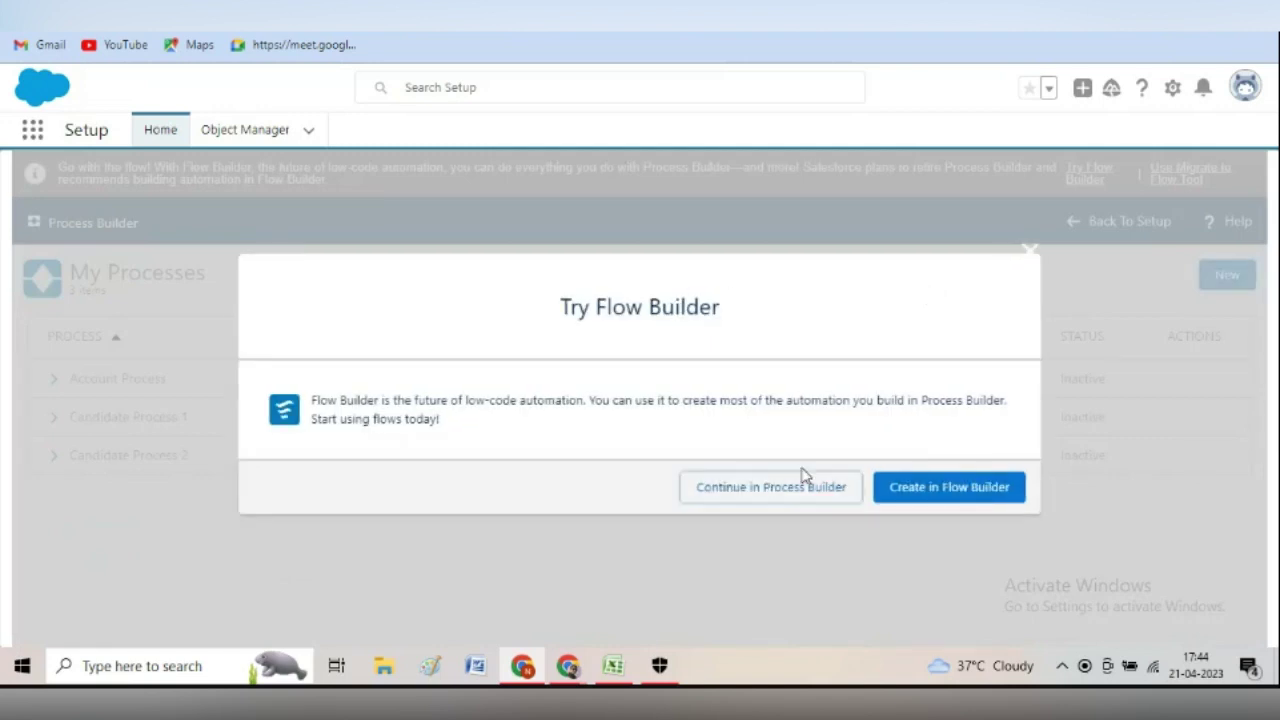
pyautogui.click(773, 486)
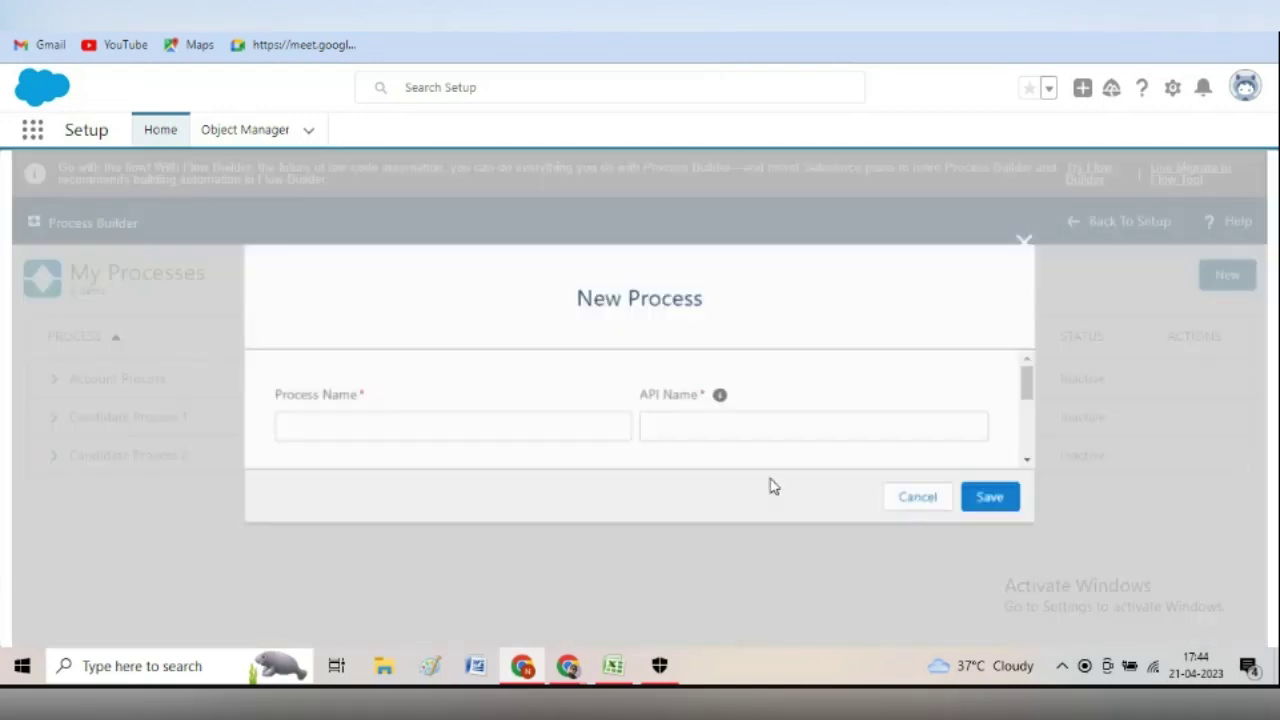
pyautogui.click(429, 432)
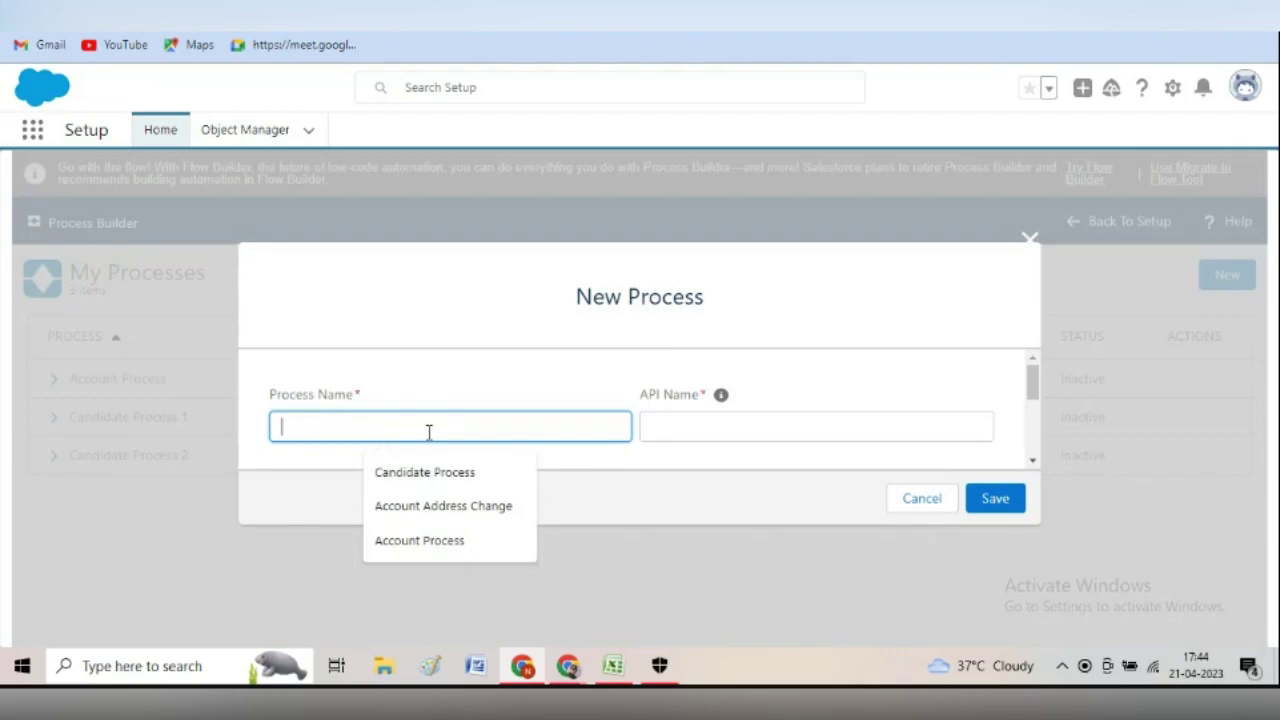
pyautogui.write('Contact')
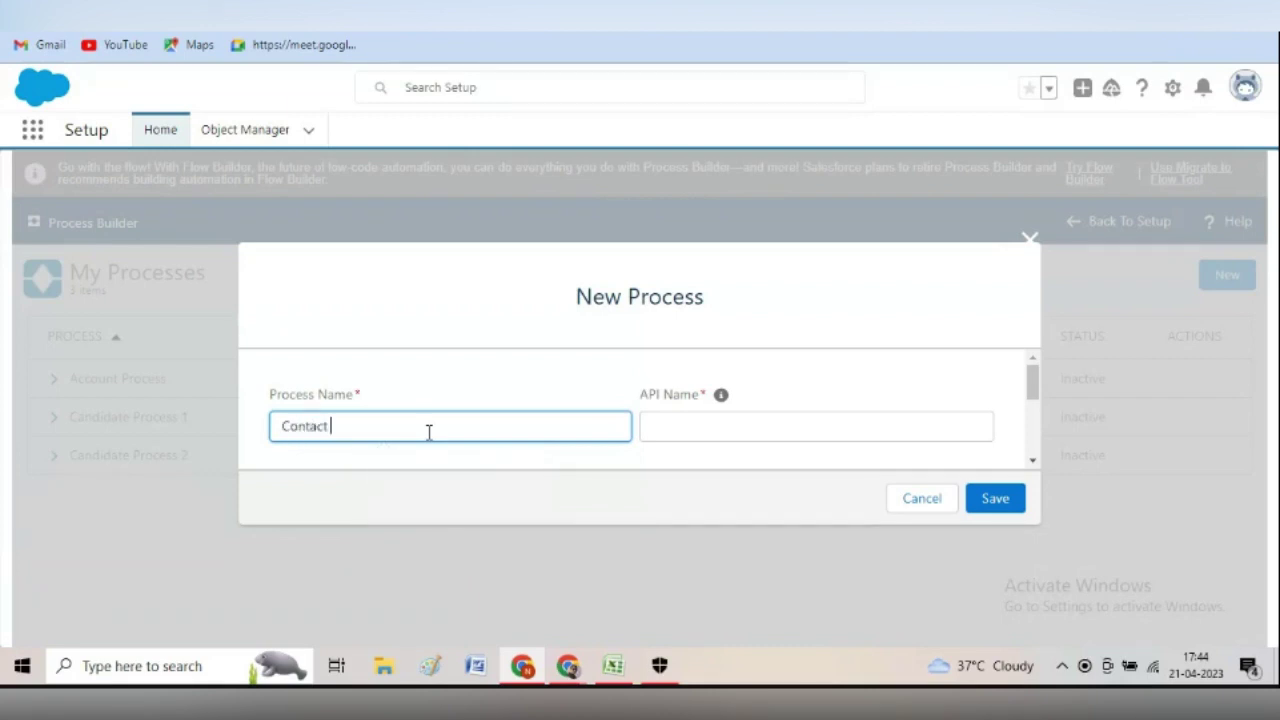
pyautogui.write(' Address Change')
pyautogui.press('Tab')
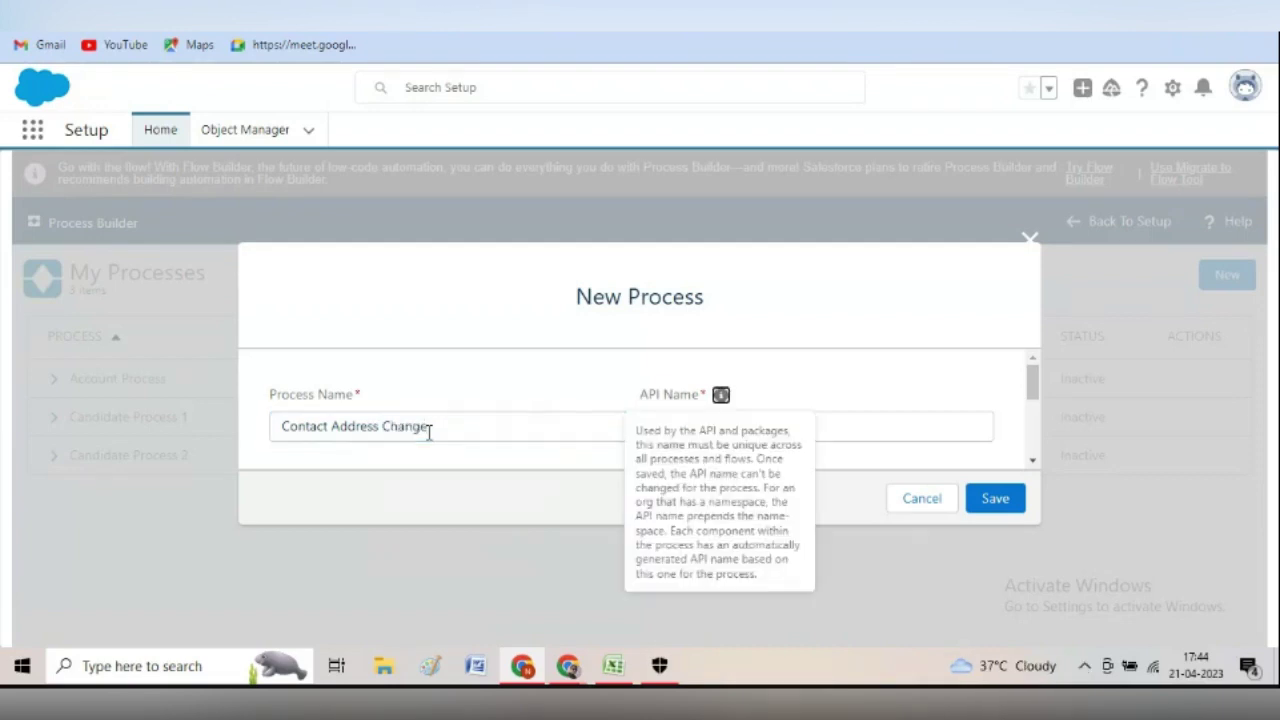
pyautogui.press('Tab')
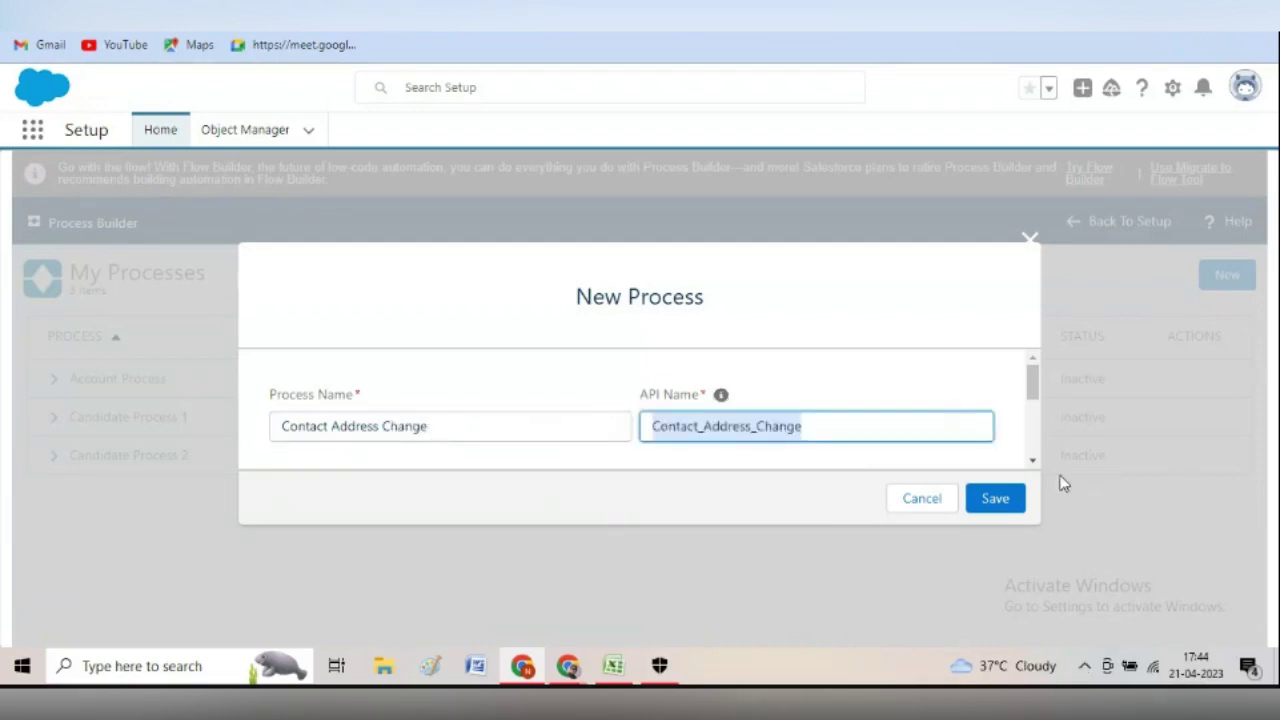
# Set the new process to start when "A record changes" and save it
pyautogui.click(1033, 462)
pyautogui.click(1033, 462)
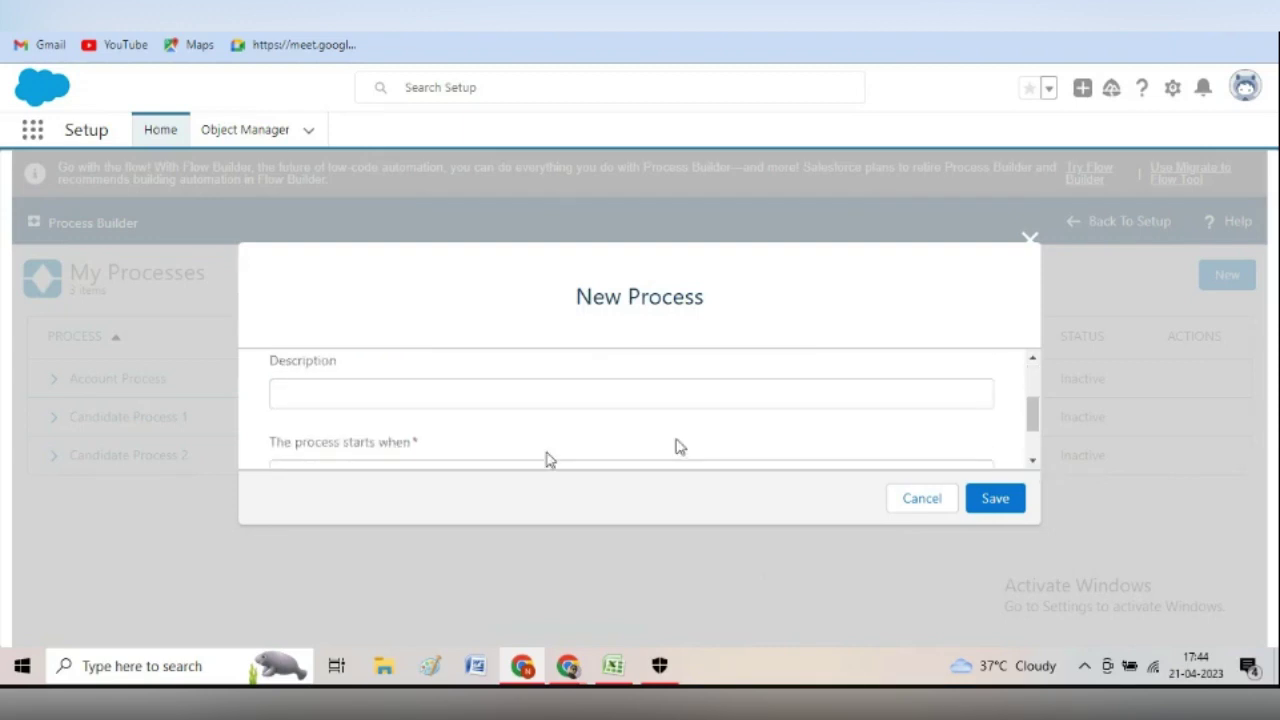
pyautogui.hotkey('shift', 'Tab')
pyautogui.press('Tab')
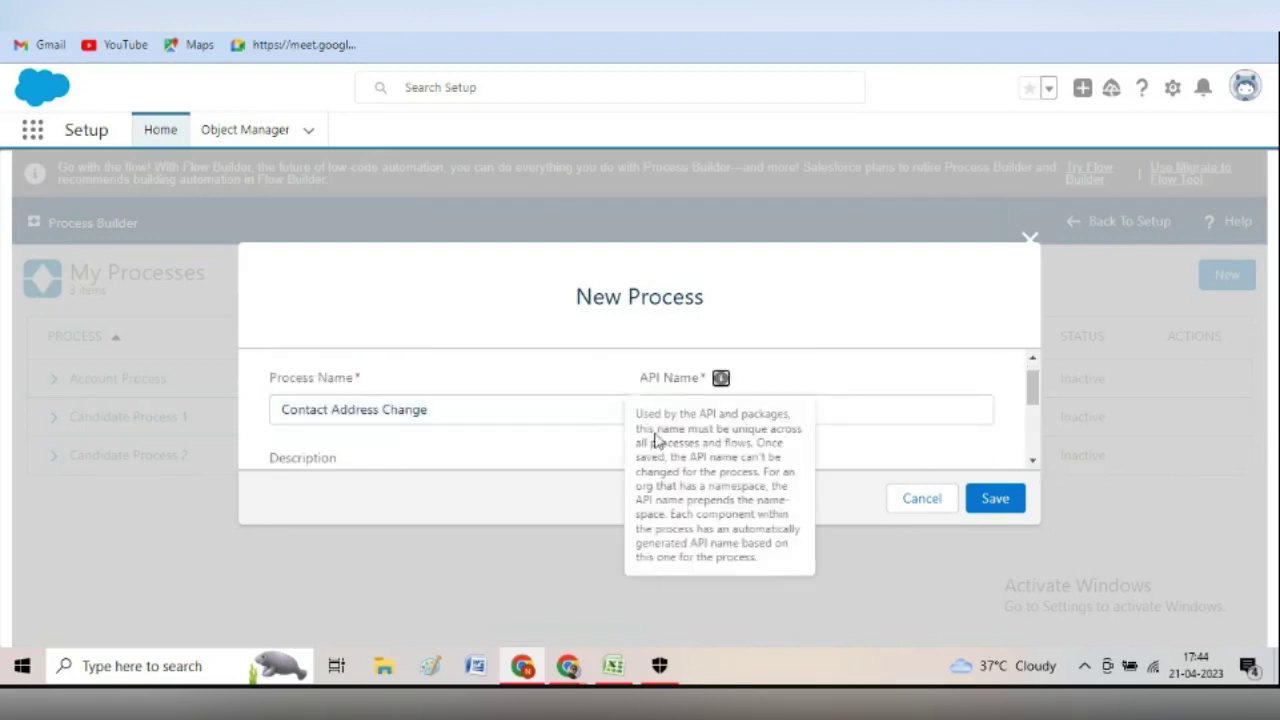
pyautogui.click(1033, 462)
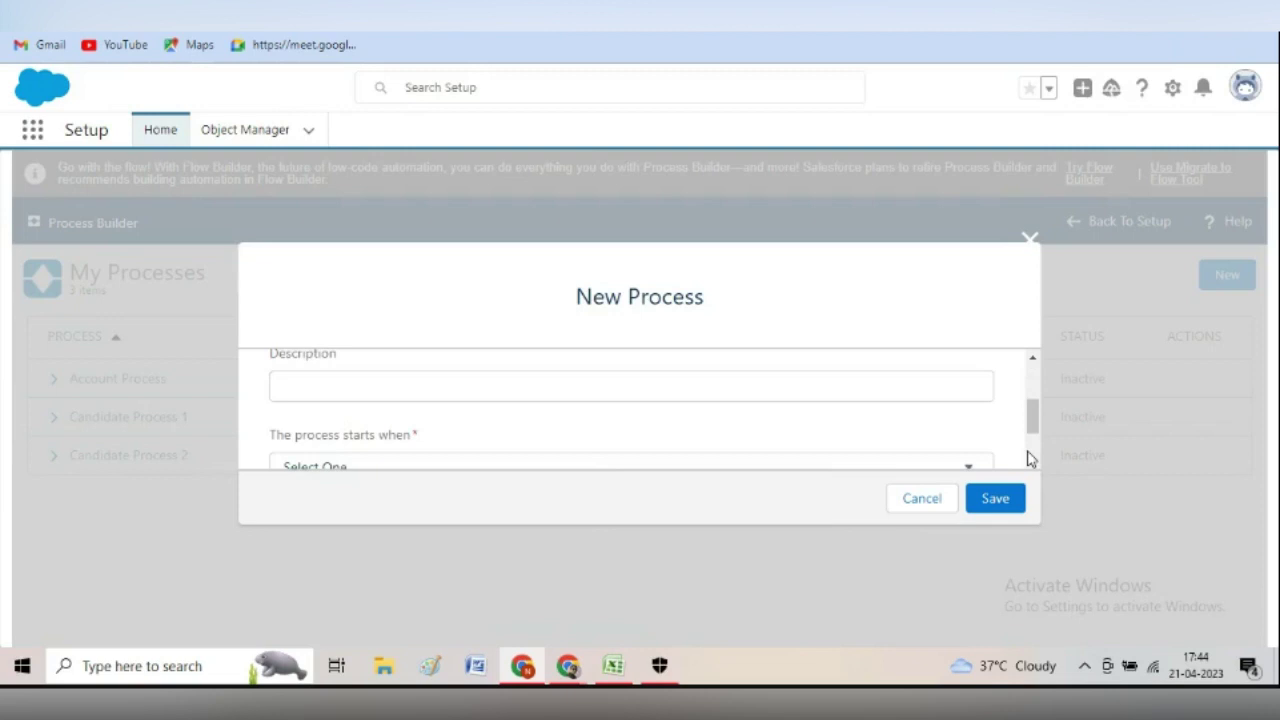
pyautogui.click(547, 458)
pyautogui.press('Down')
pyautogui.press('Down')
pyautogui.press('Up')
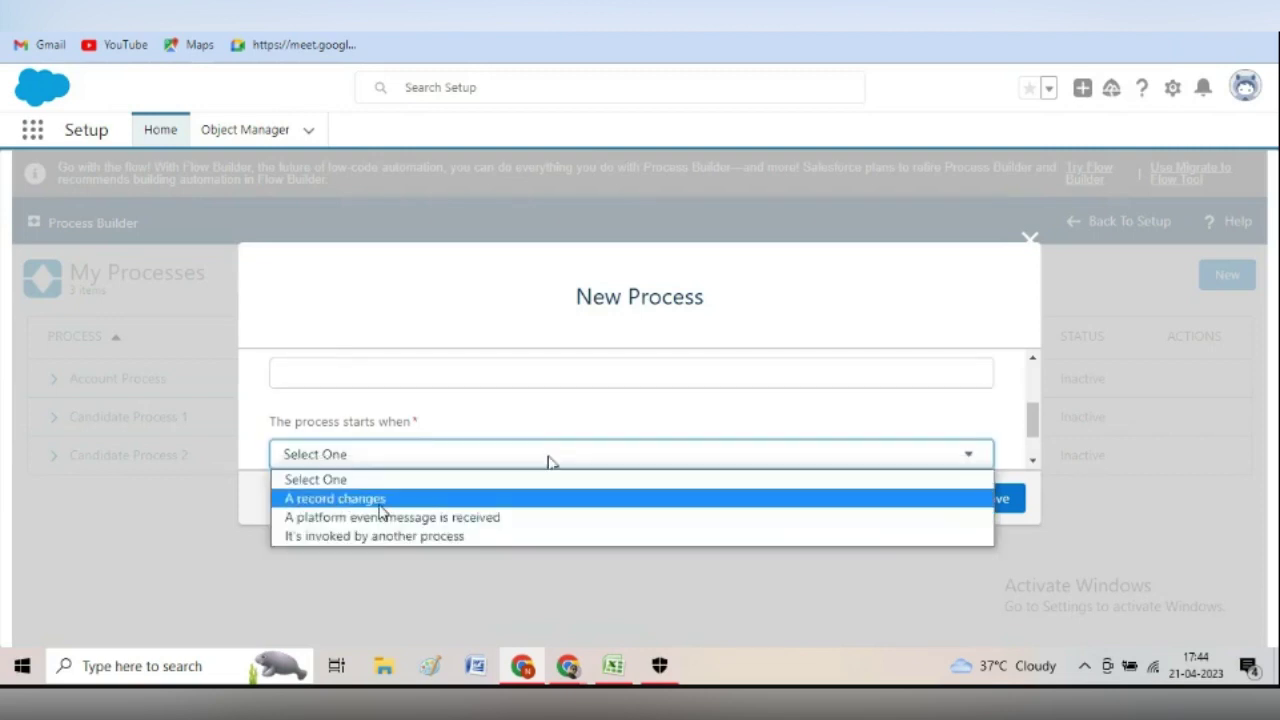
pyautogui.press('Return')
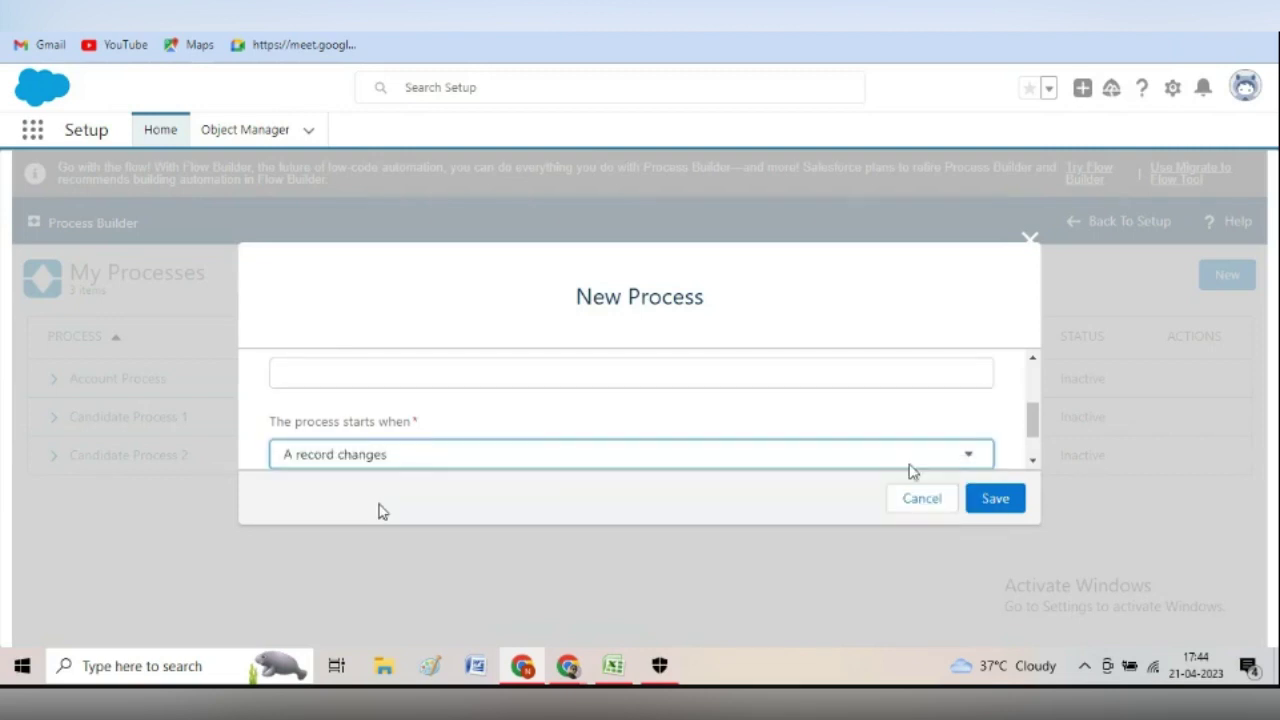
pyautogui.click(1006, 500)
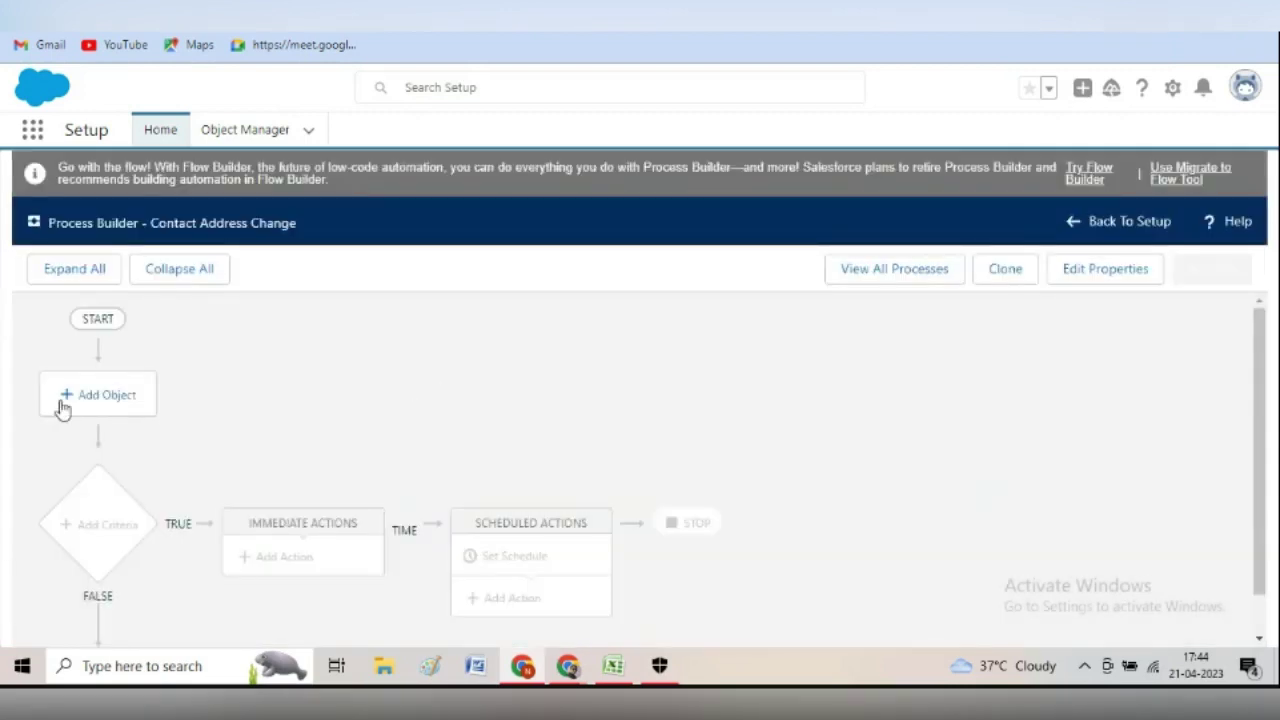
# Add Account as the process object, starting when a record is created or edited, and save
pyautogui.click(92, 403)
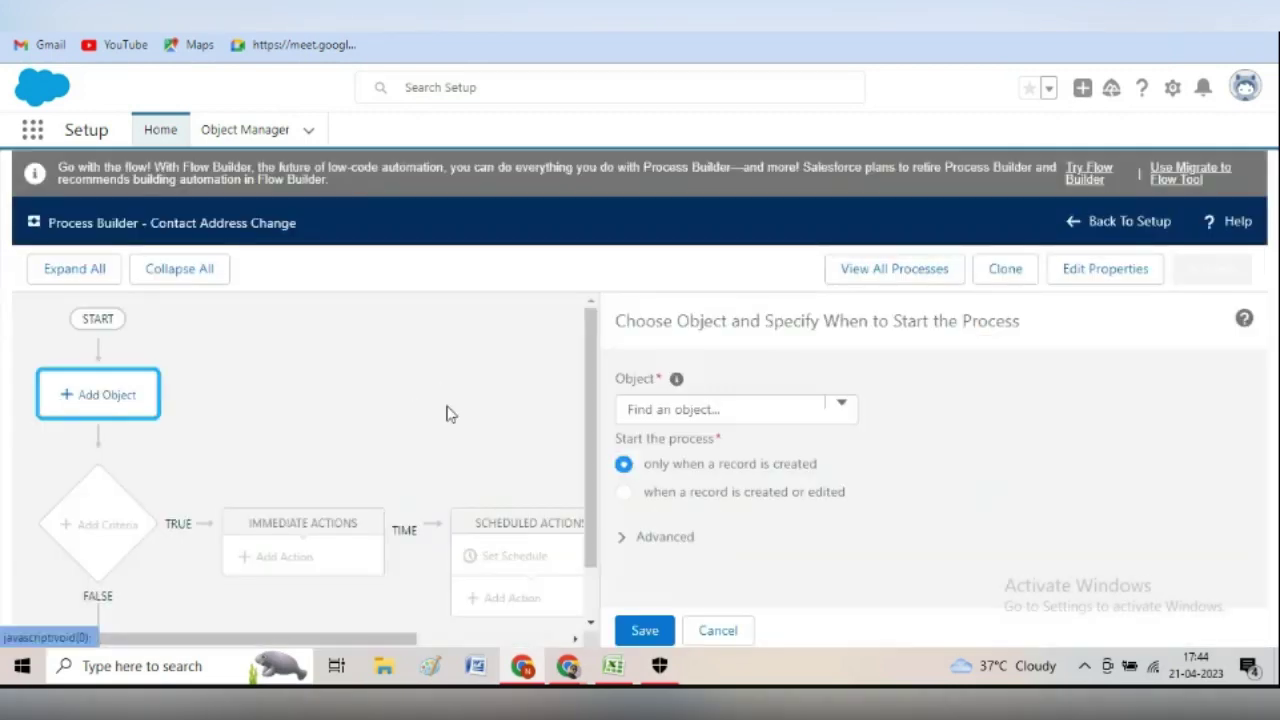
pyautogui.click(668, 405)
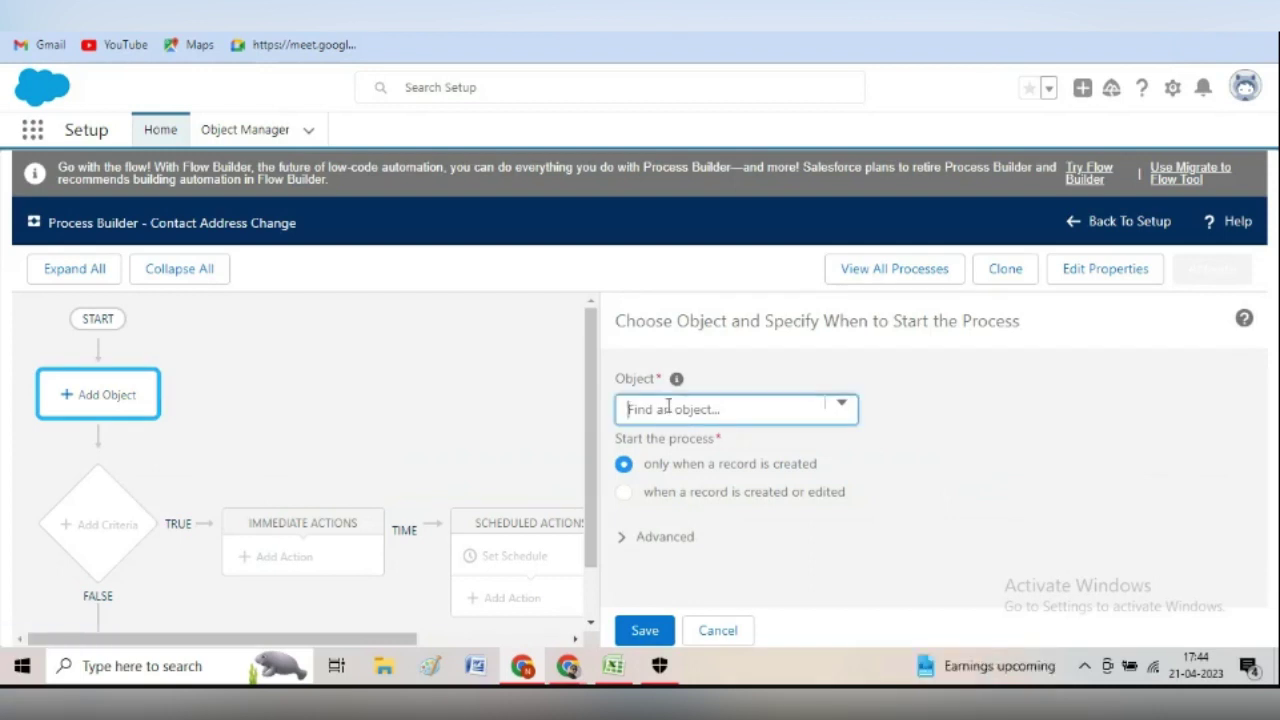
pyautogui.write('acc')
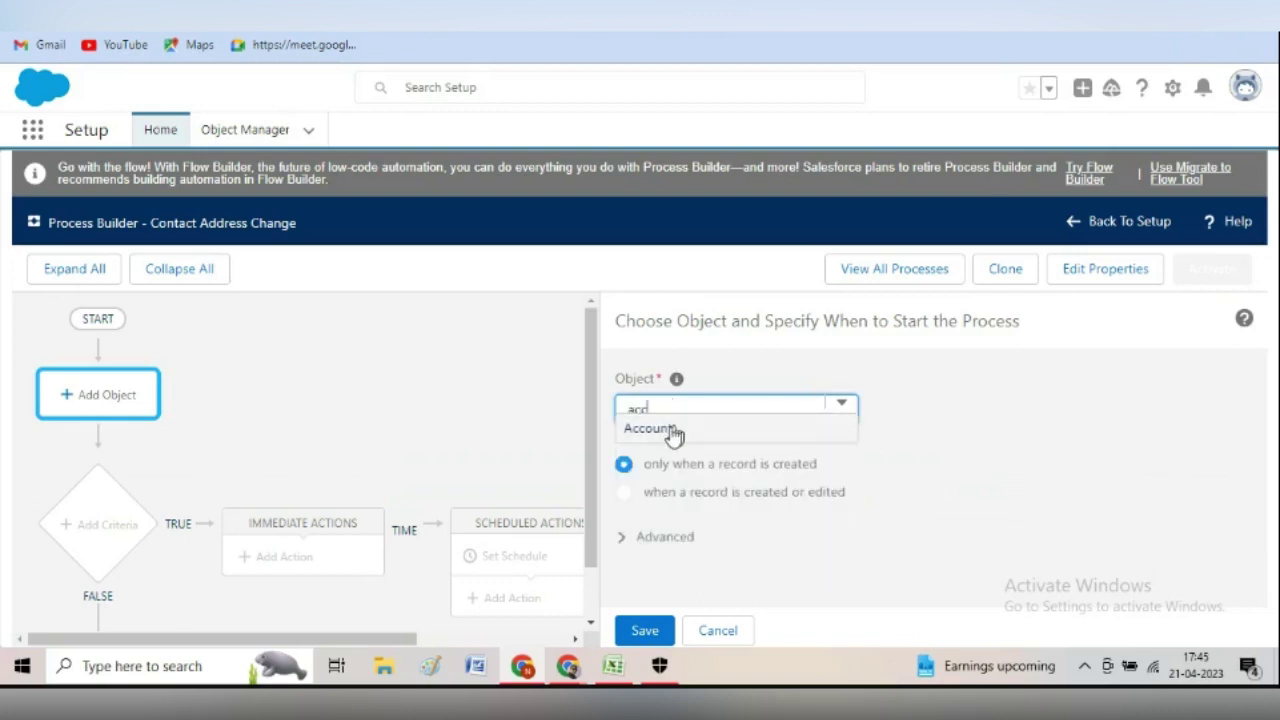
pyautogui.click(677, 430)
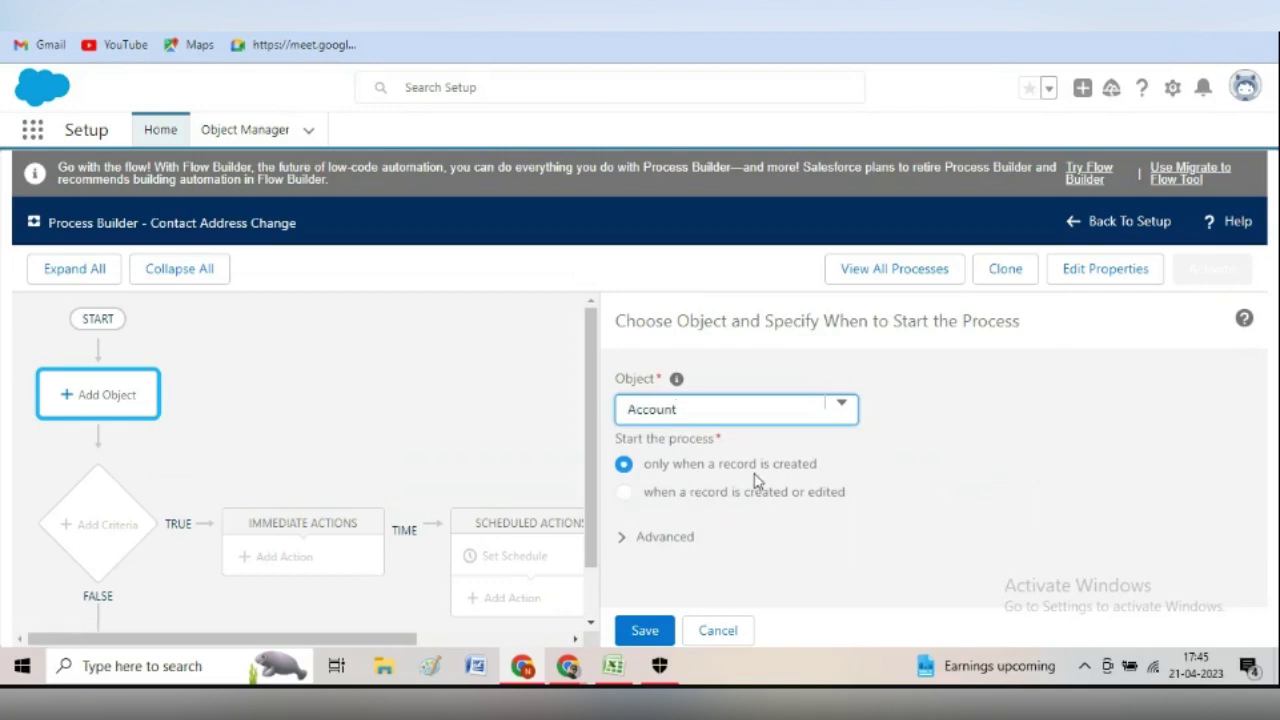
pyautogui.click(623, 494)
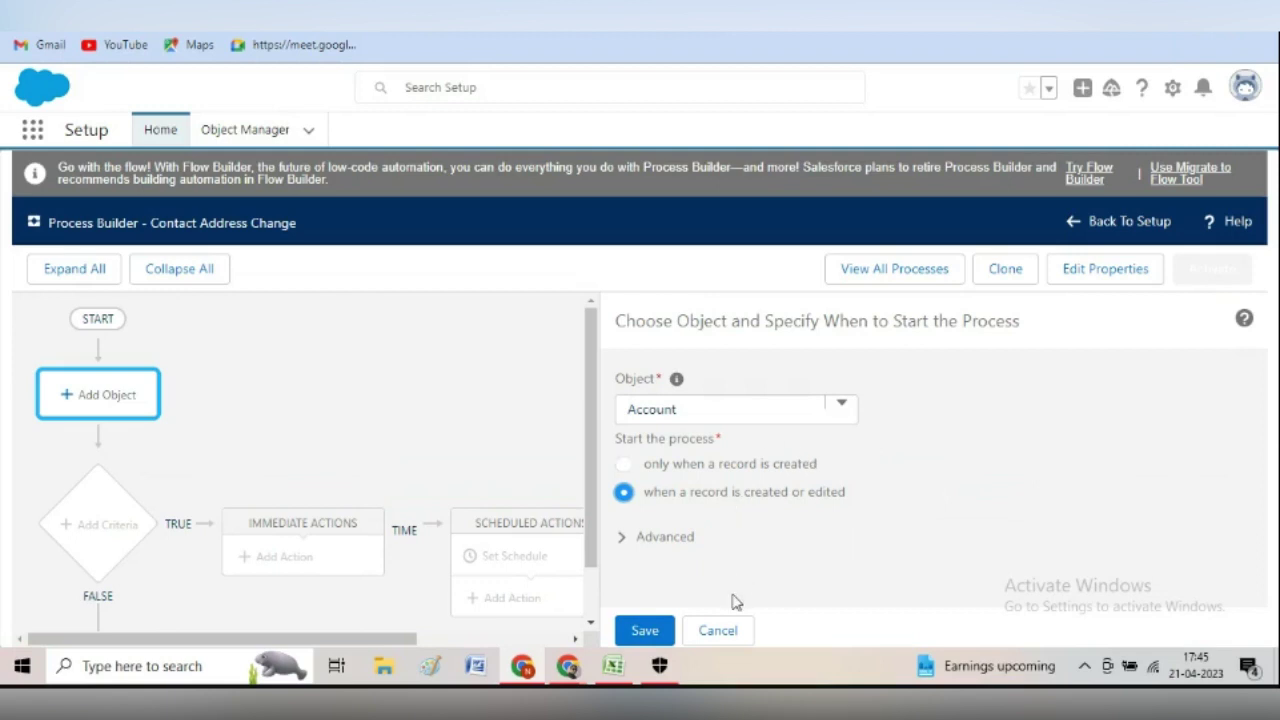
pyautogui.click(646, 630)
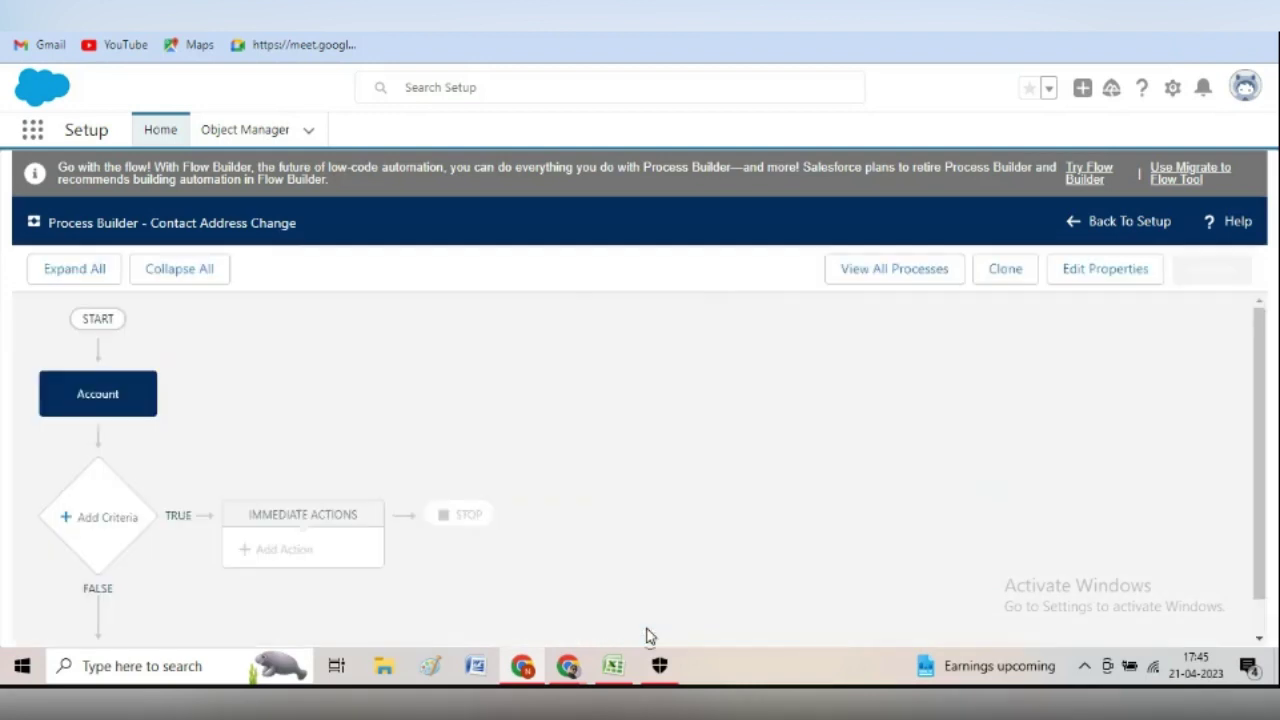
# Add a criteria node named "No criteria" with the option "No criteria—just execute the actions!" and save it
pyautogui.click(103, 528)
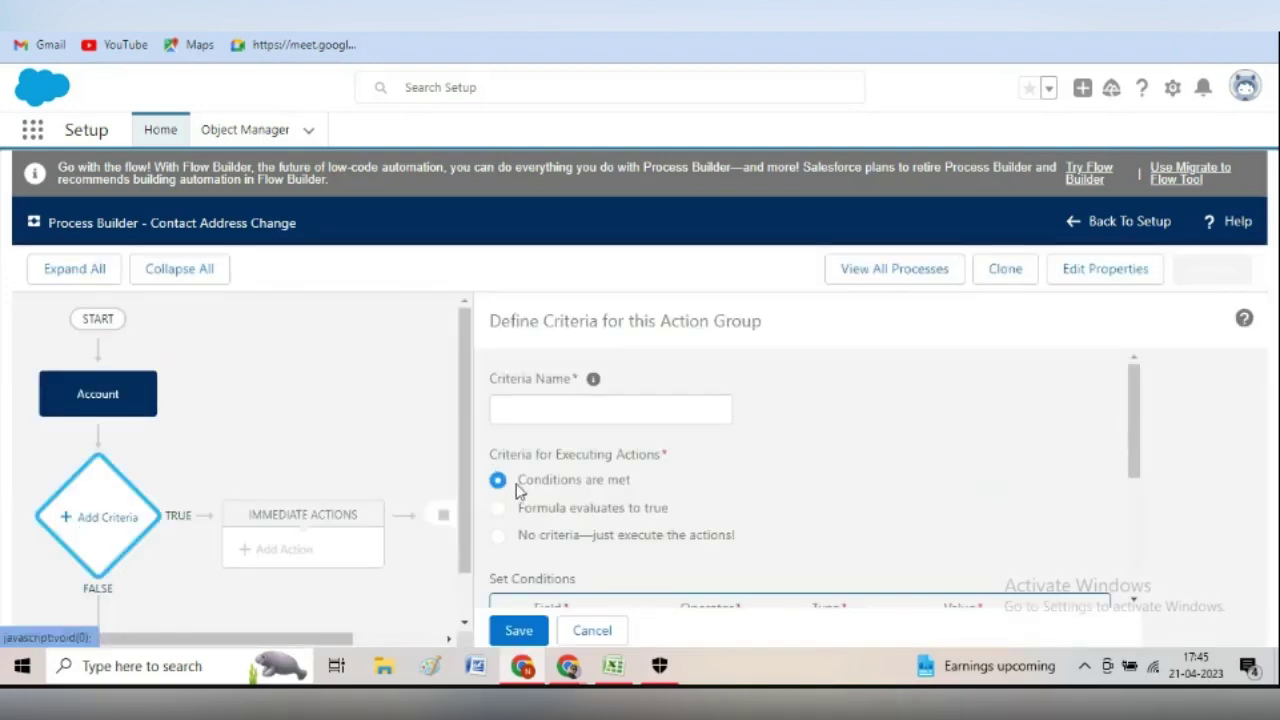
pyautogui.click(498, 536)
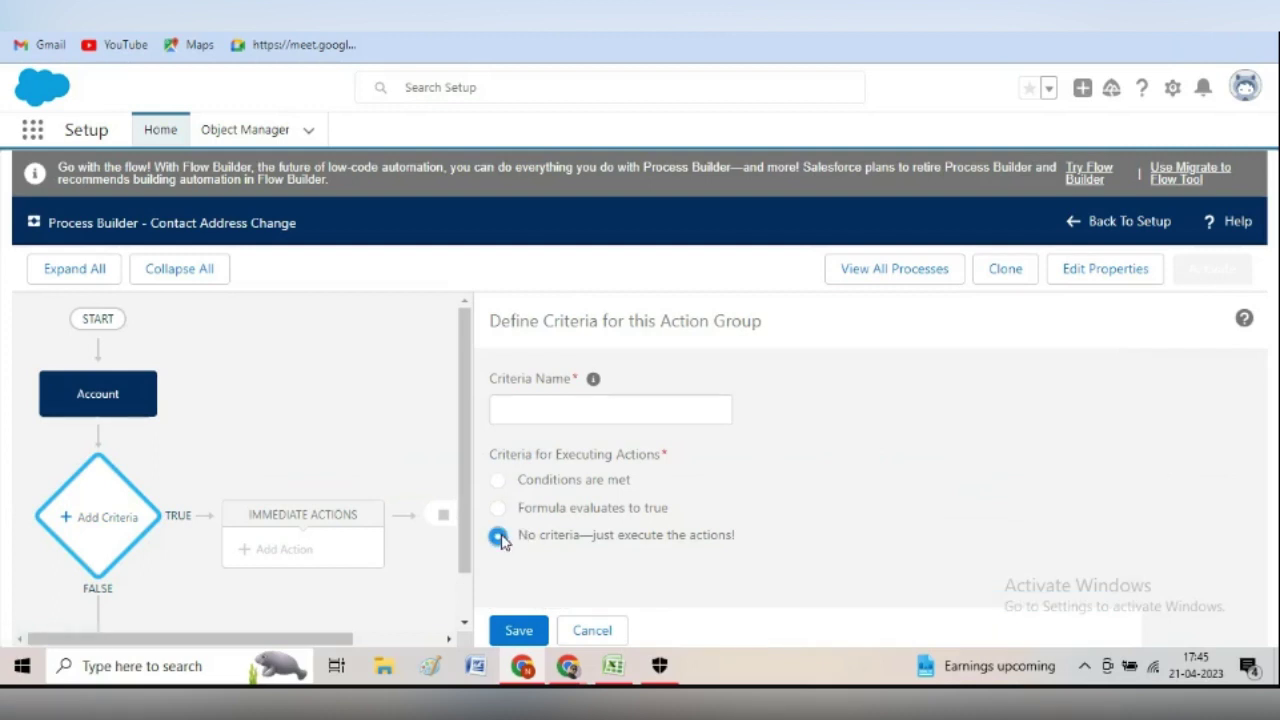
pyautogui.click(546, 408)
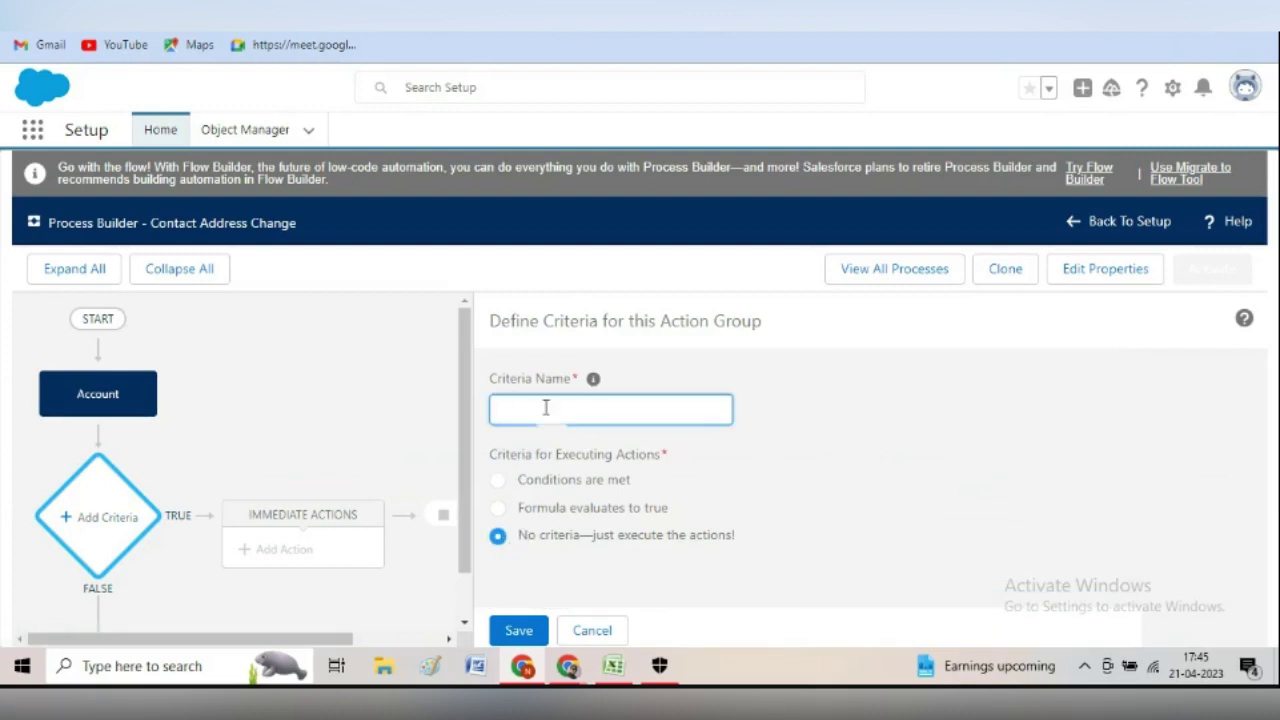
pyautogui.write('No criteria')
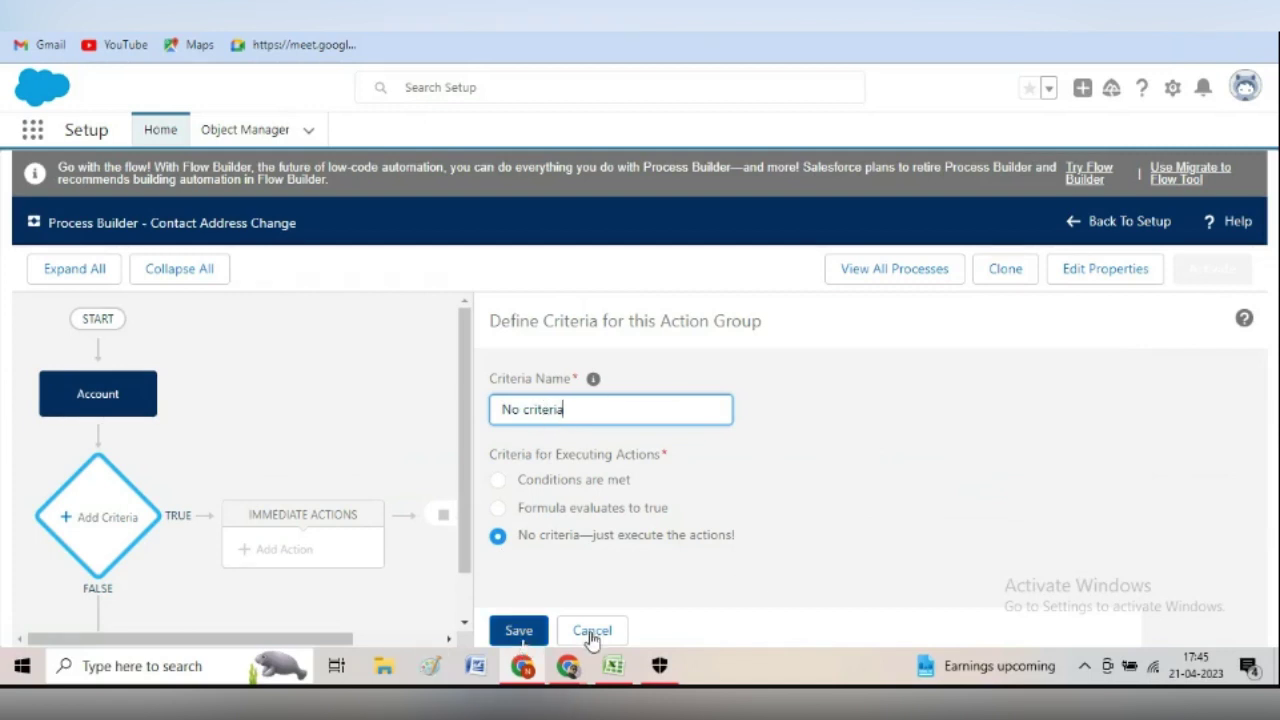
pyautogui.click(518, 631)
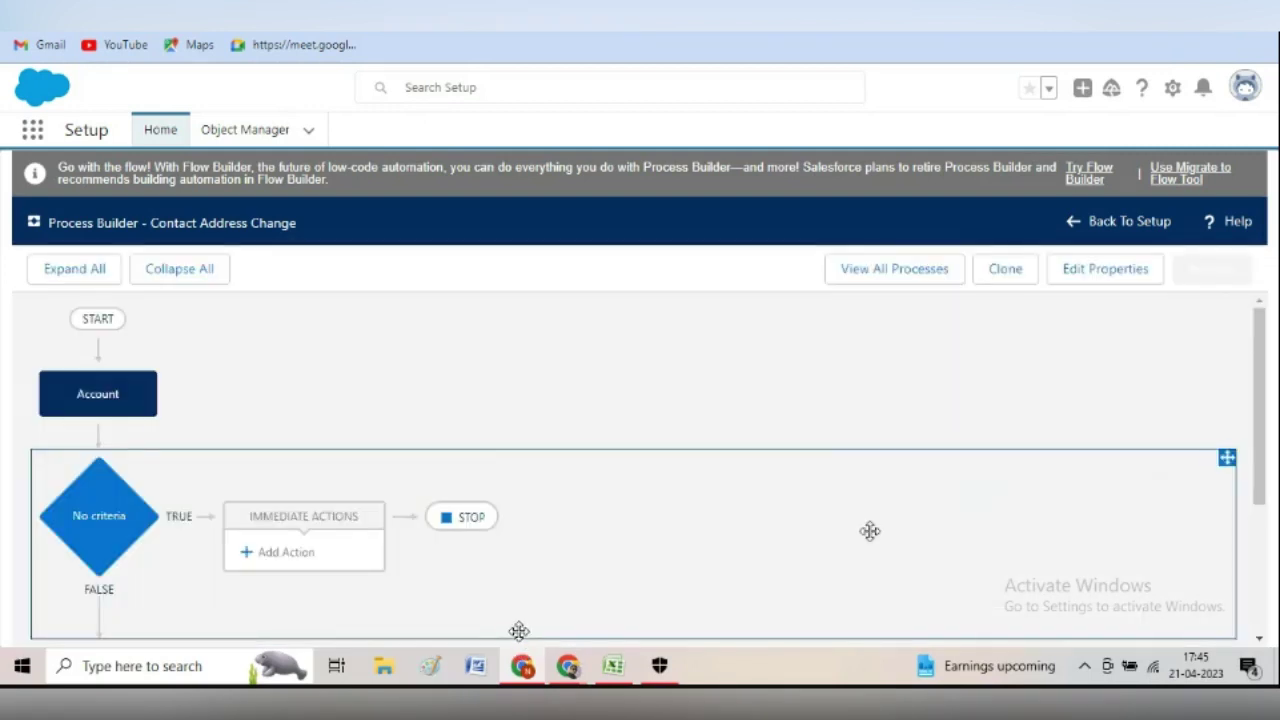
# Add an immediate action of type Update Records named "Update Contact Address" and open the selection of its record to update
pyautogui.click(263, 555)
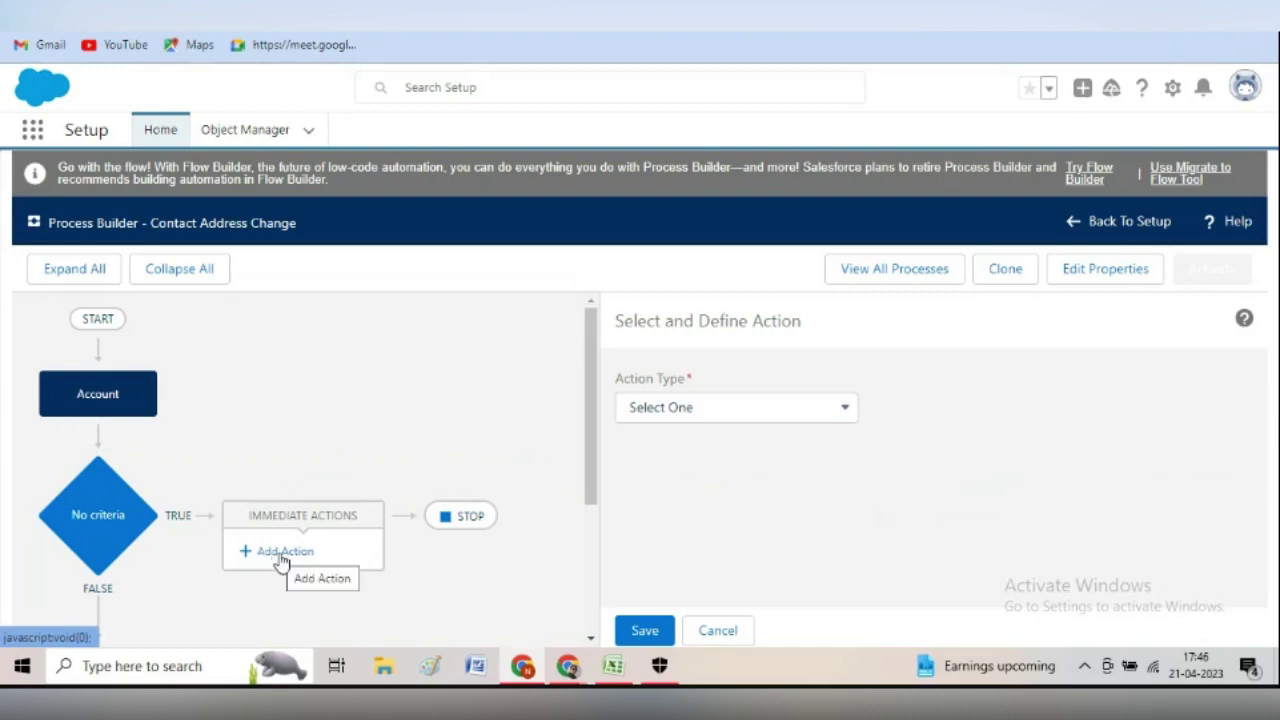
pyautogui.click(699, 408)
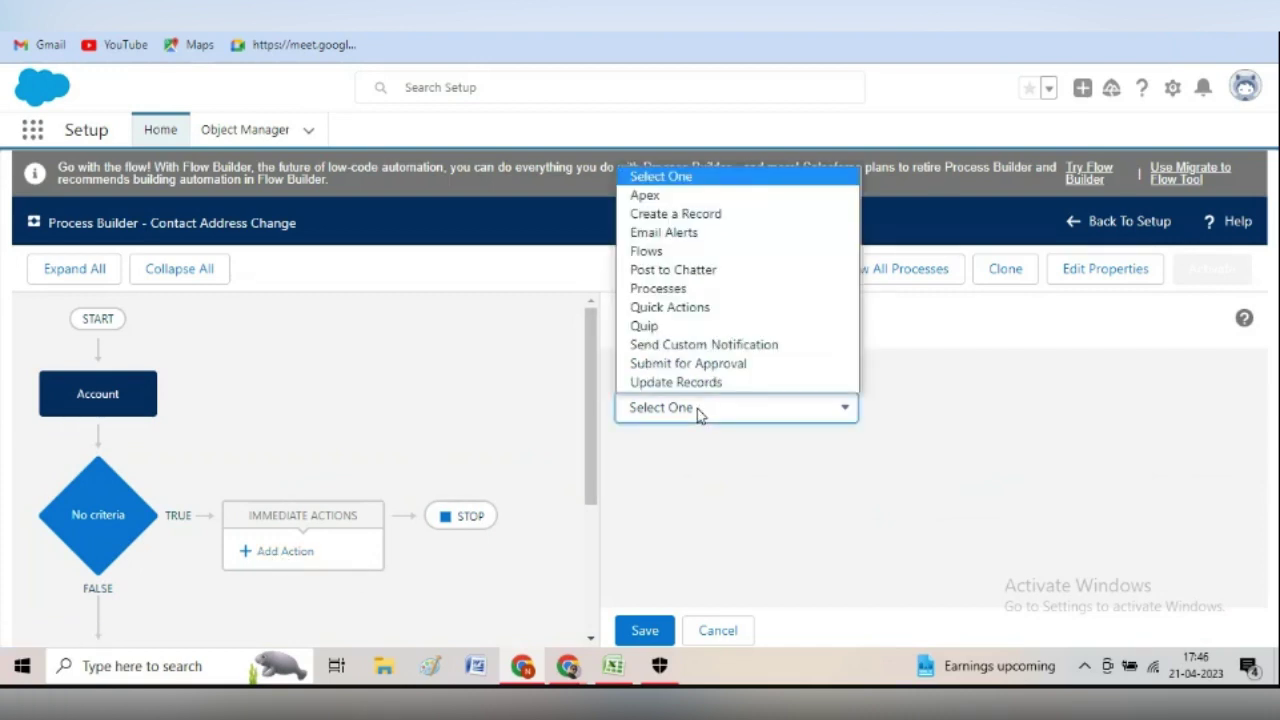
pyautogui.click(692, 384)
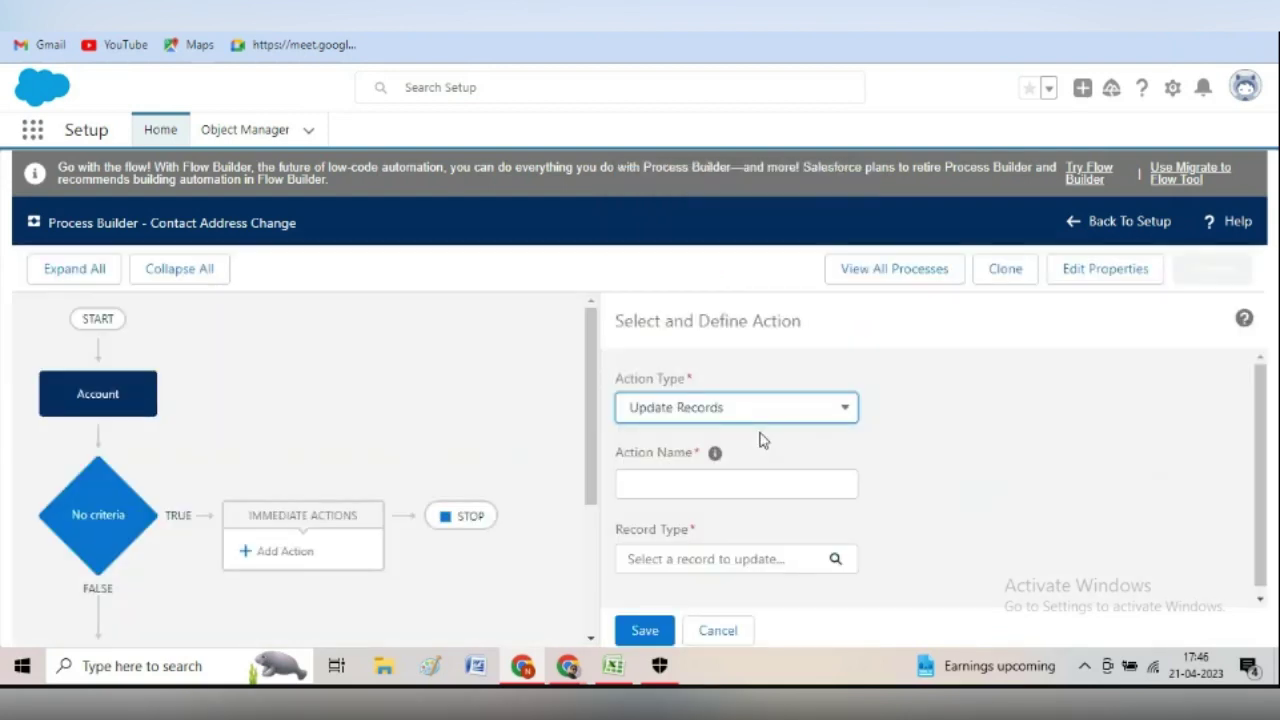
pyautogui.click(732, 482)
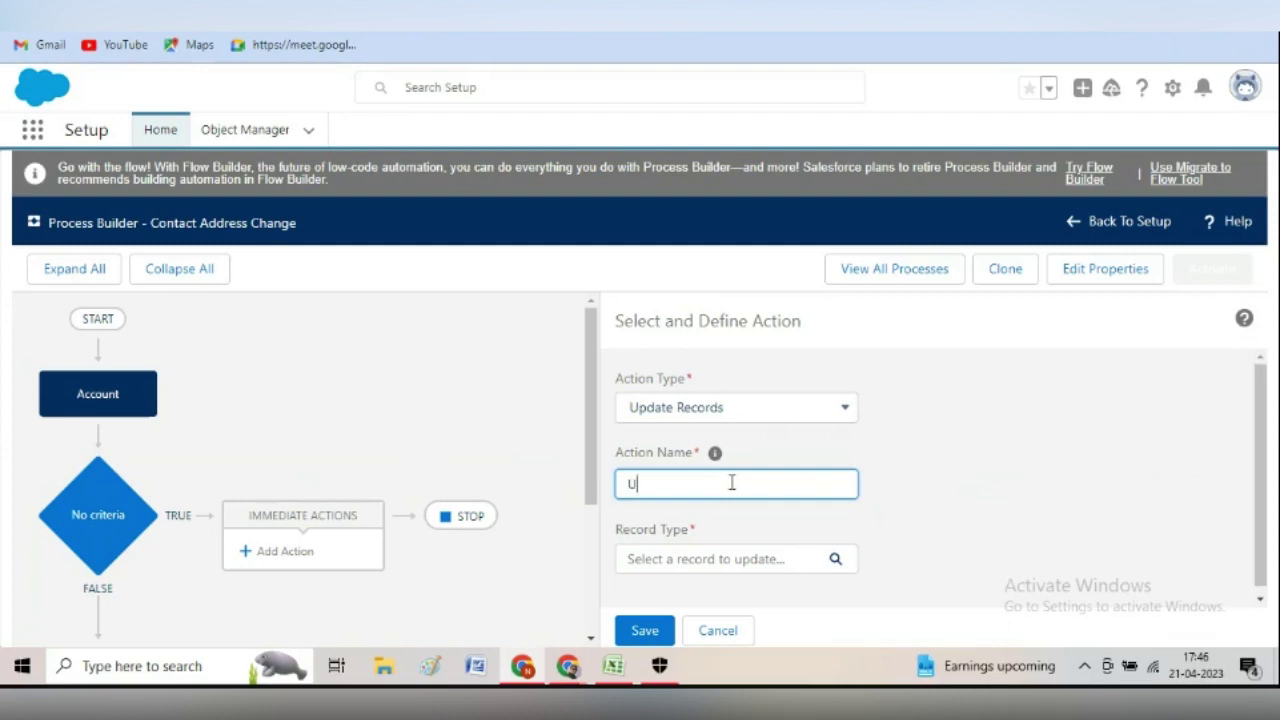
pyautogui.write('Update Conta')
pyautogui.write('ct Address')
pyautogui.click(806, 560)
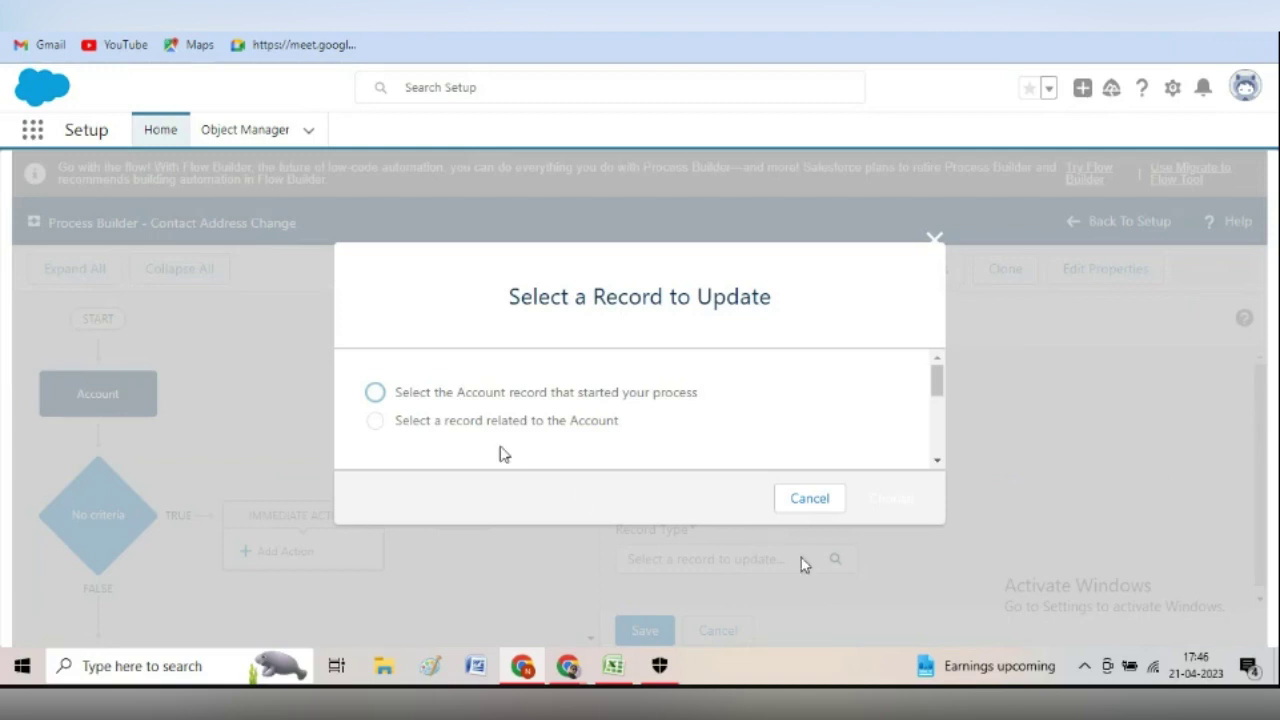
pyautogui.click(375, 395)
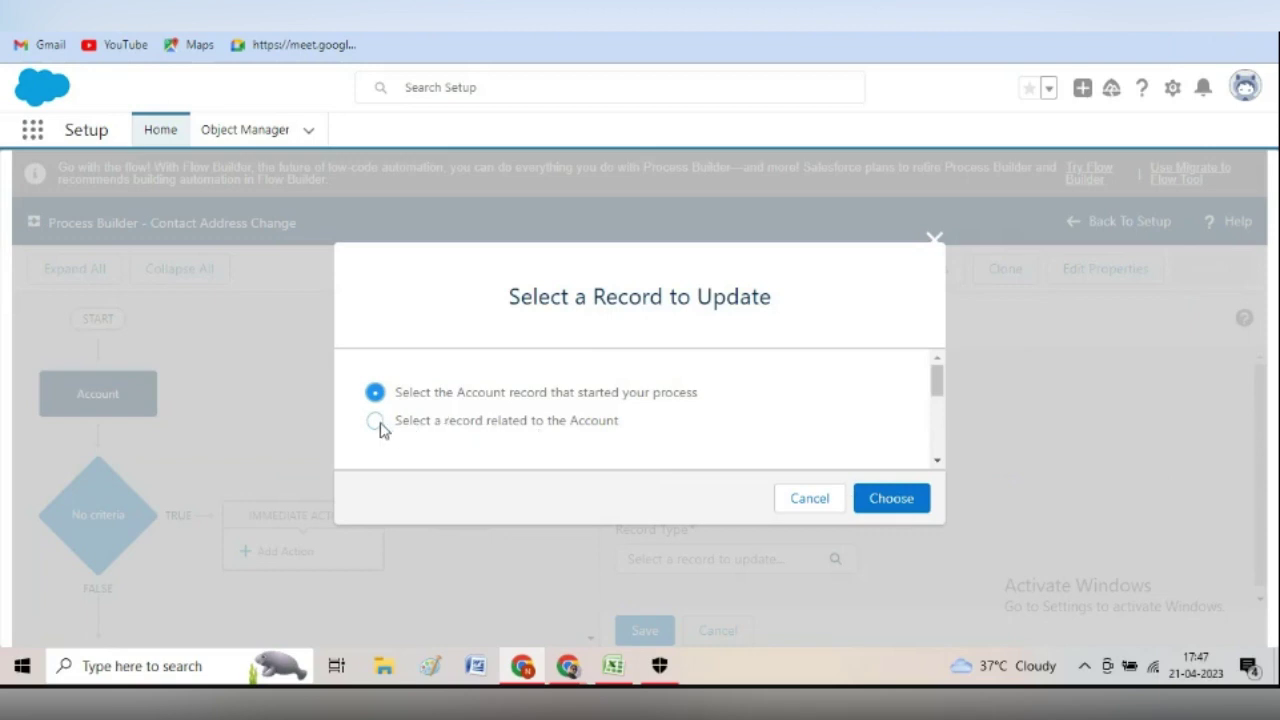
pyautogui.click(938, 462)
pyautogui.click(938, 463)
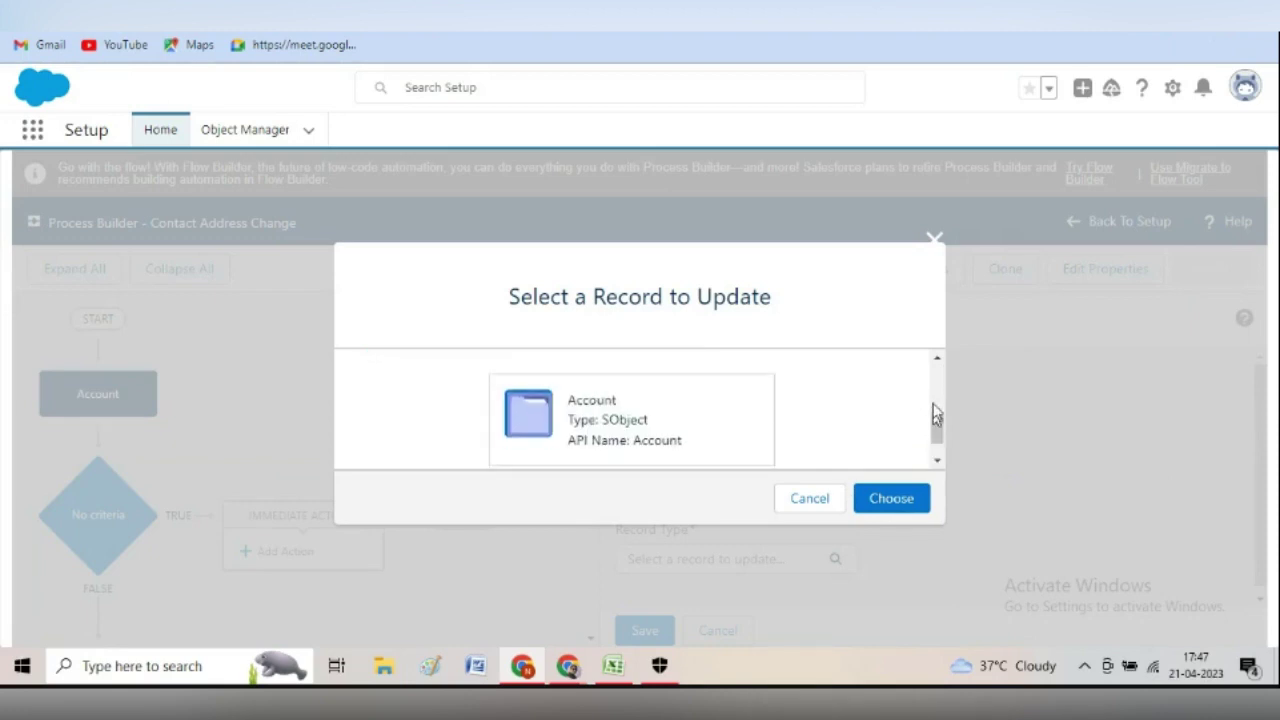
pyautogui.moveTo(935, 412); pyautogui.dragTo(936, 403)
pyautogui.moveTo(940, 390); pyautogui.dragTo(940, 372)
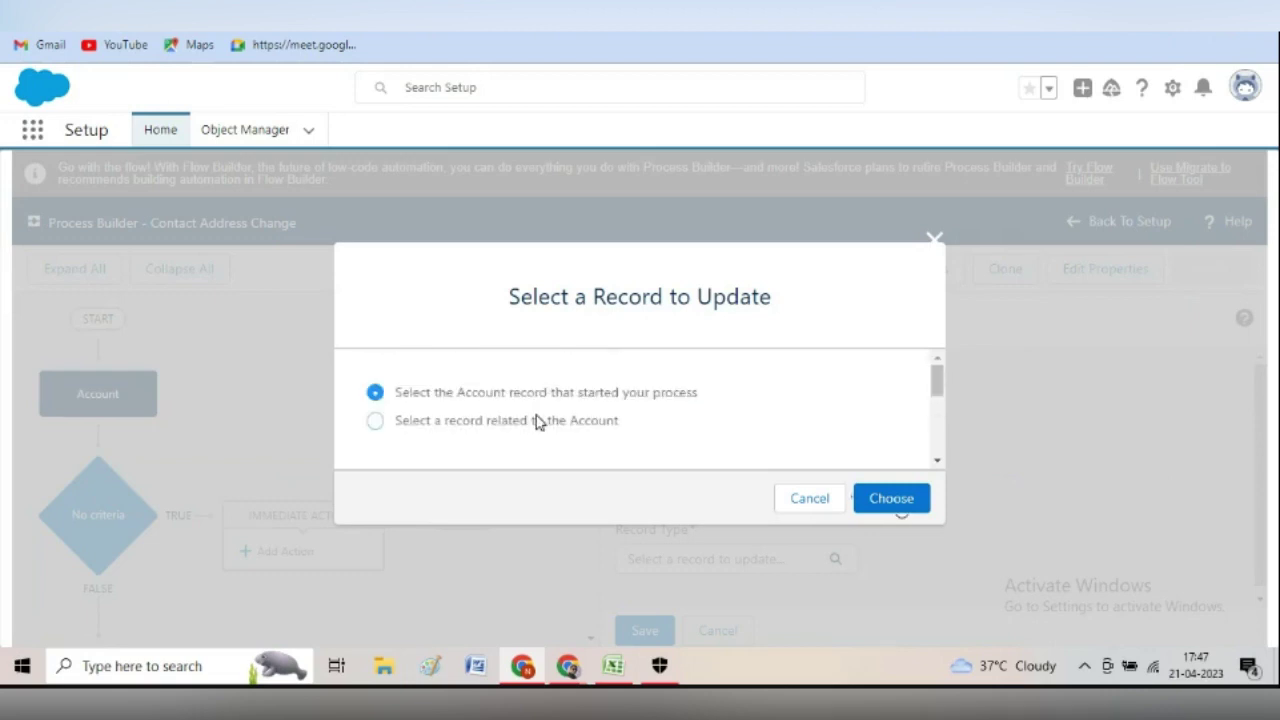
# Choose the Contacts related to the Account as the records to update
pyautogui.click(375, 421)
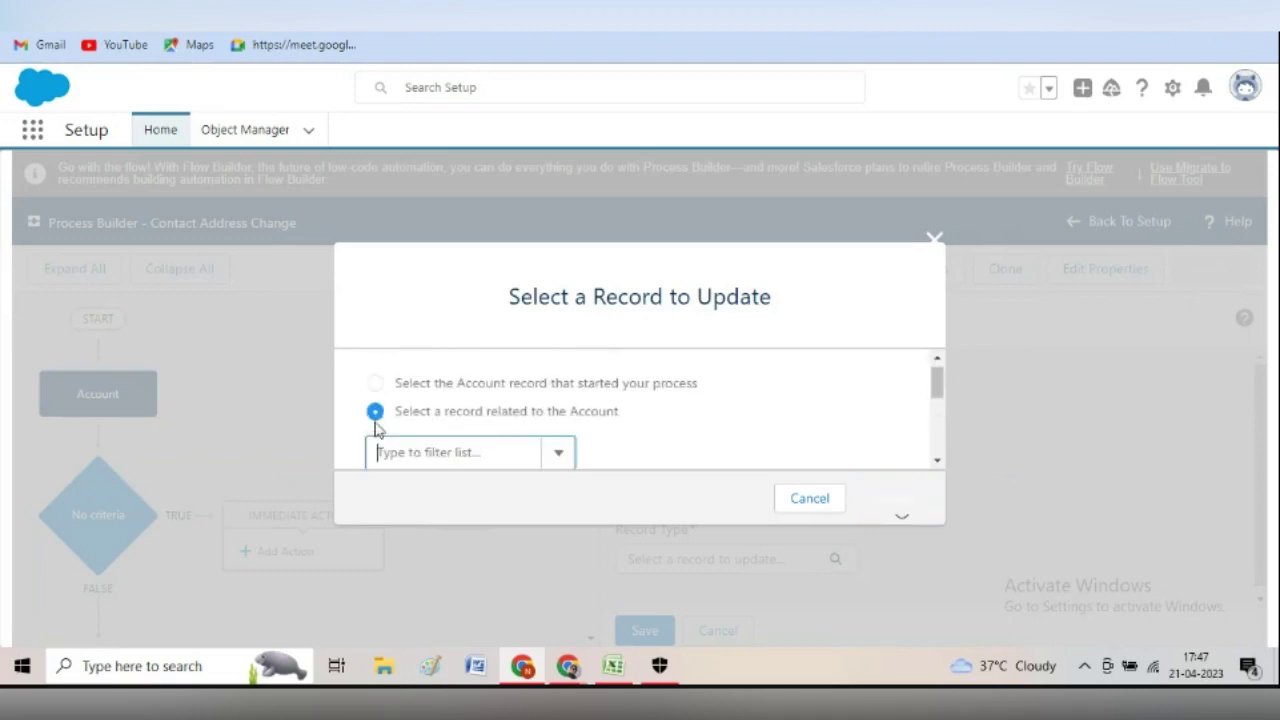
pyautogui.click(490, 457)
pyautogui.write('co')
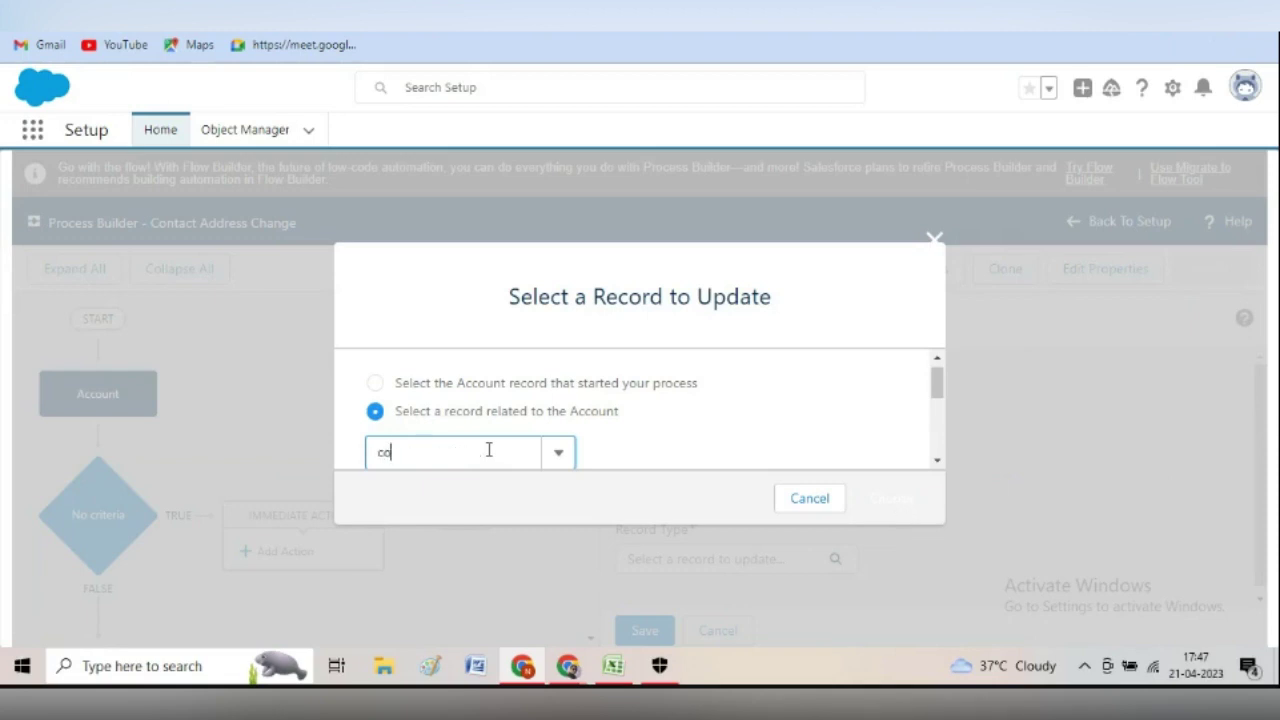
pyautogui.write('ntact')
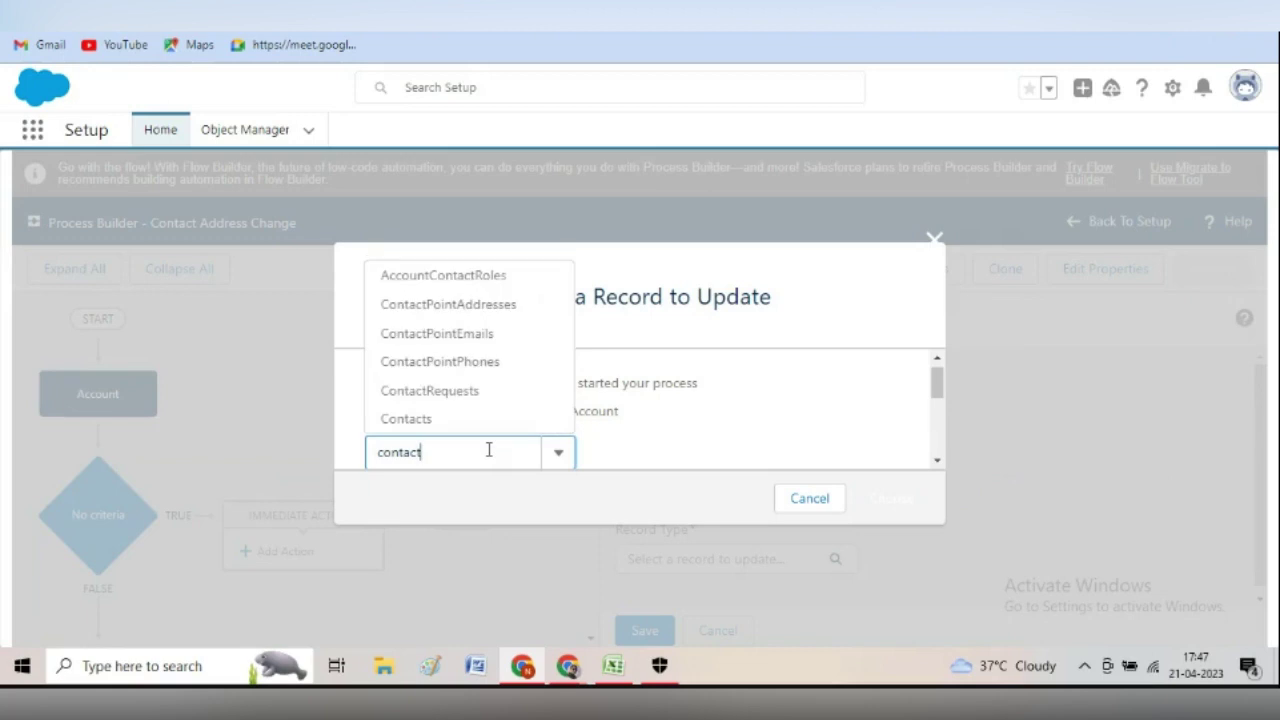
pyautogui.click(446, 427)
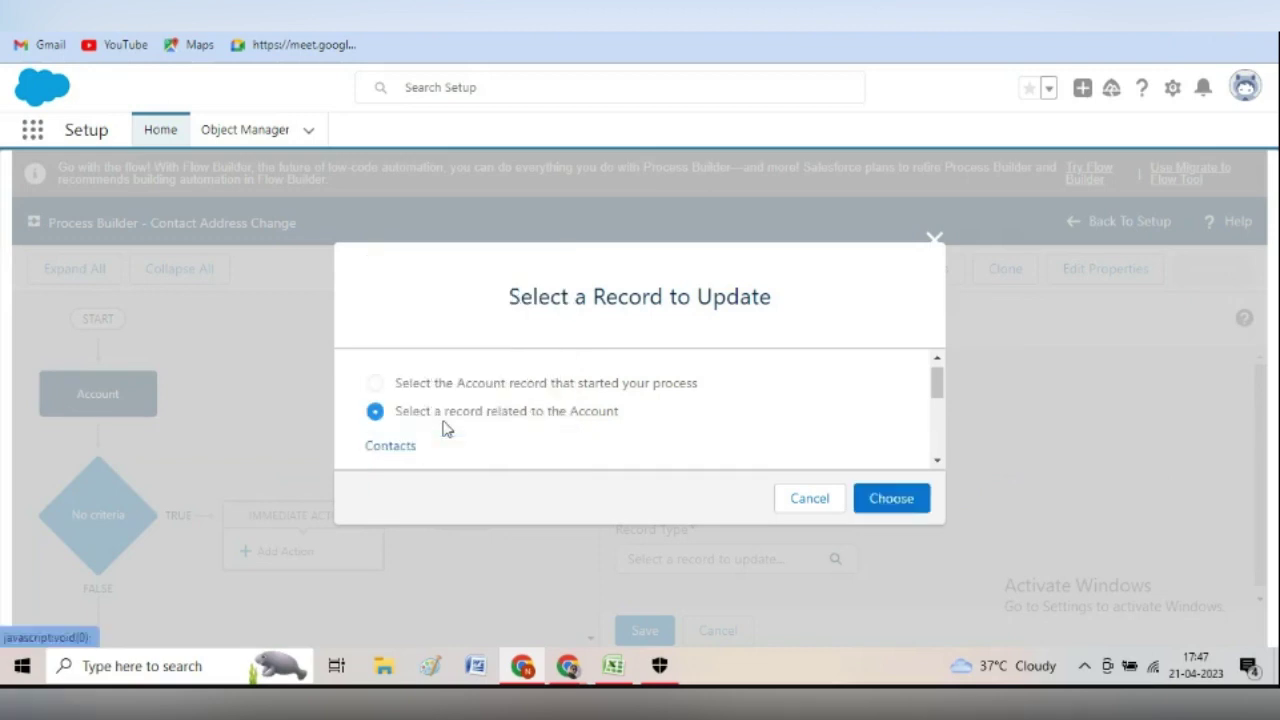
pyautogui.scroll(-3, 937, 463)
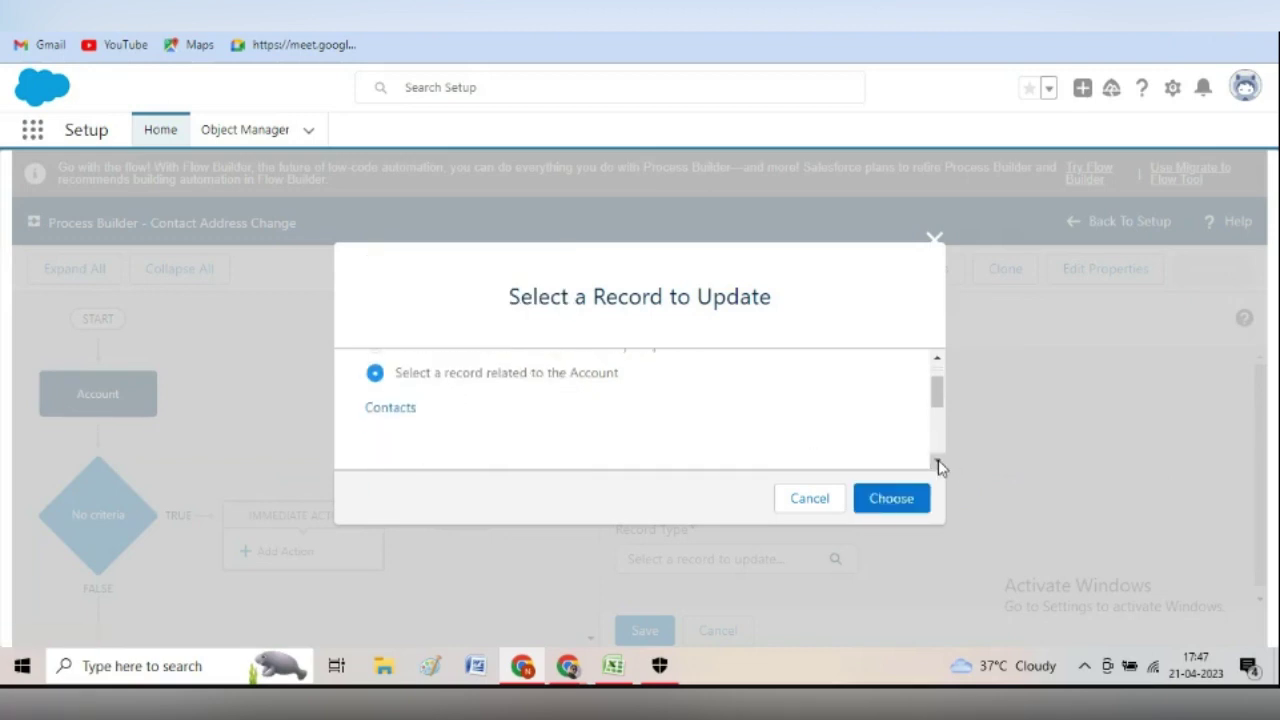
pyautogui.click(898, 500)
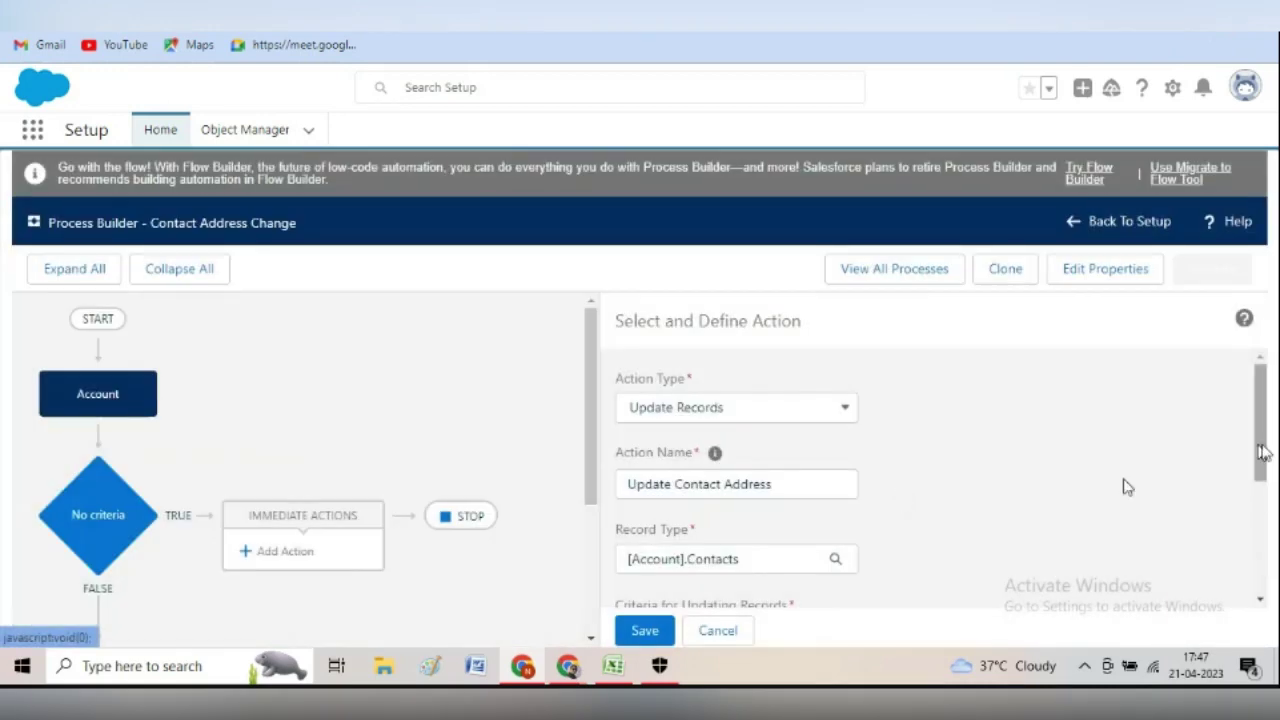
# Set Mailing Street as the contact field to update, with Field Reference as its value type
pyautogui.scroll(-2, 1275, 517)
pyautogui.scroll(-2, 1275, 517)
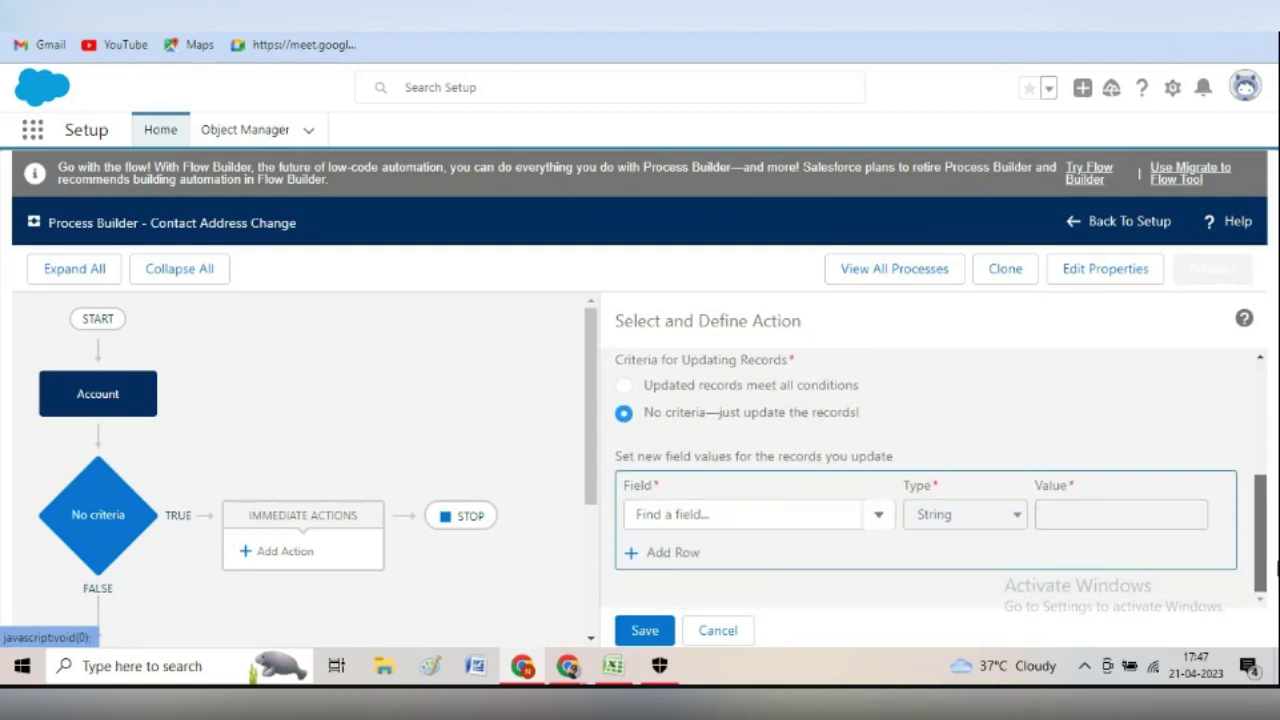
pyautogui.click(834, 513)
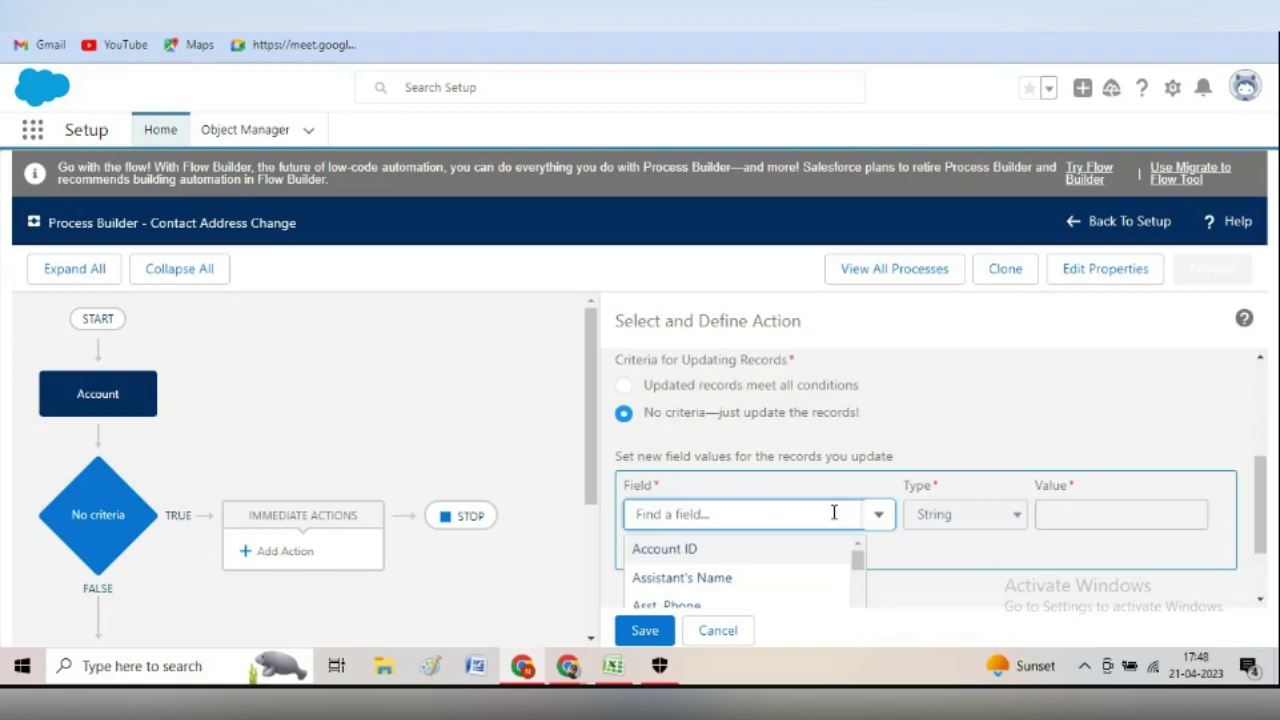
pyautogui.write('mailin')
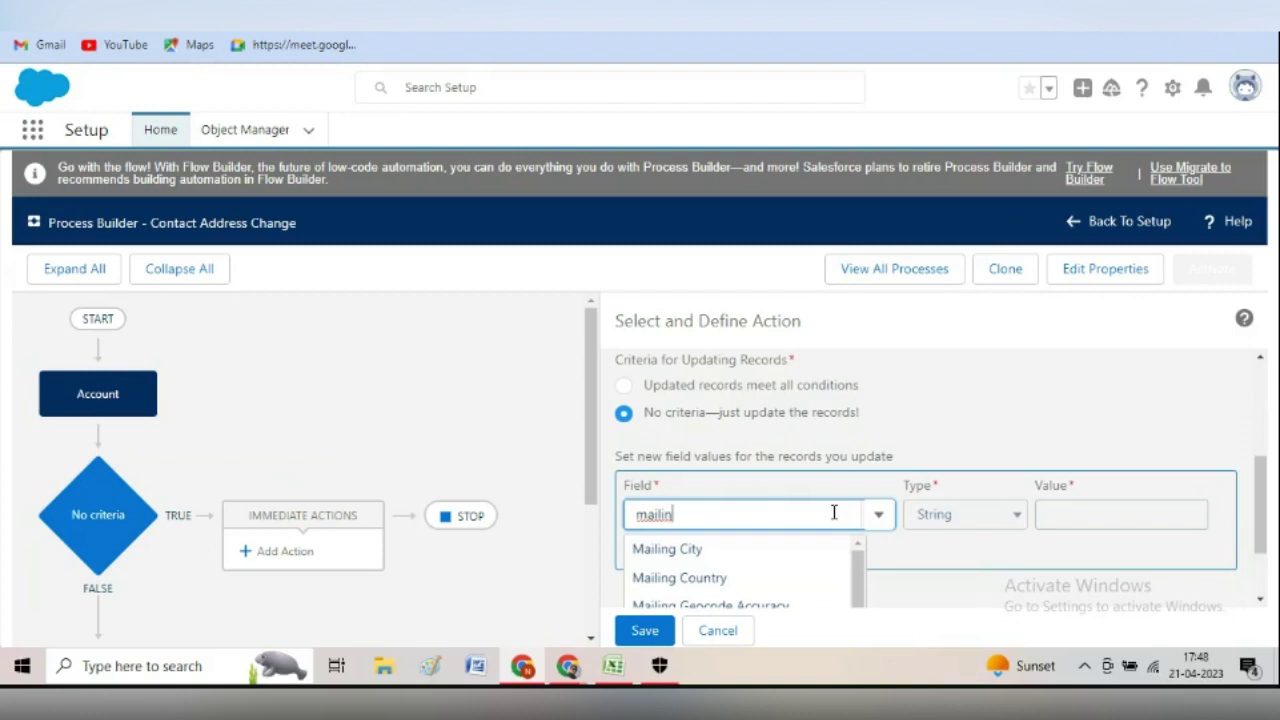
pyautogui.write('g str')
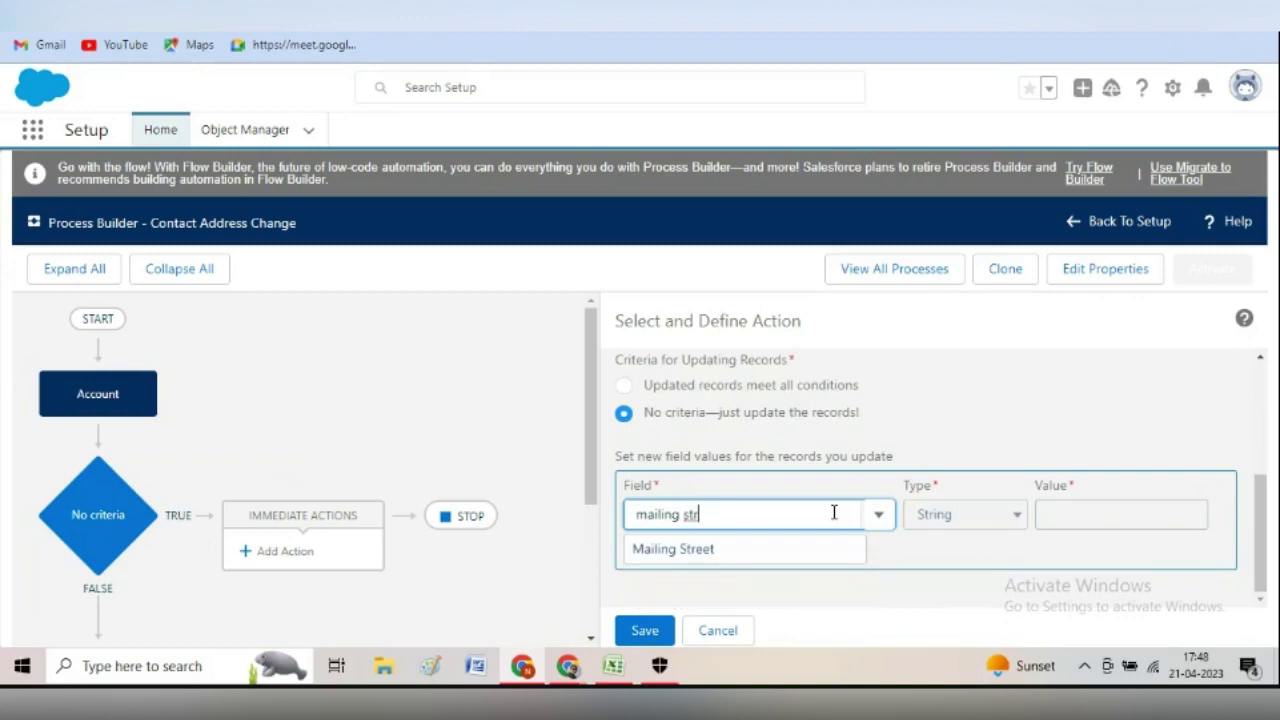
pyautogui.click(709, 552)
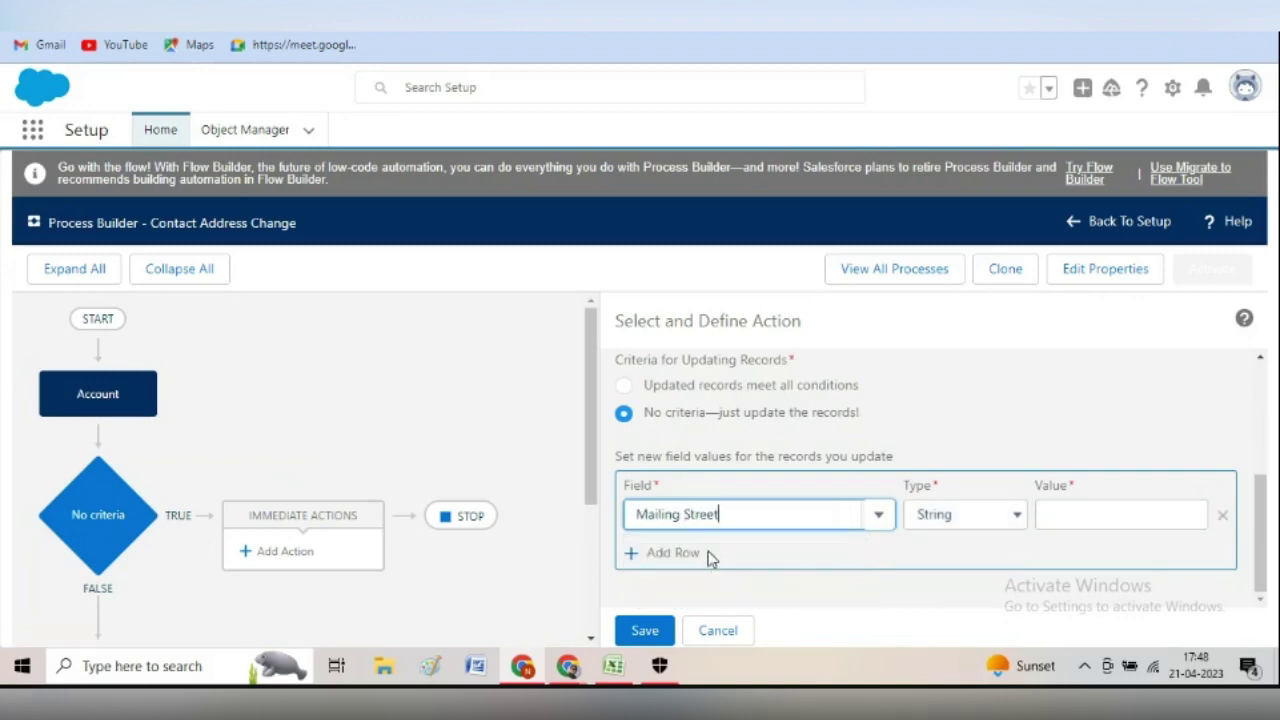
pyautogui.click(964, 516)
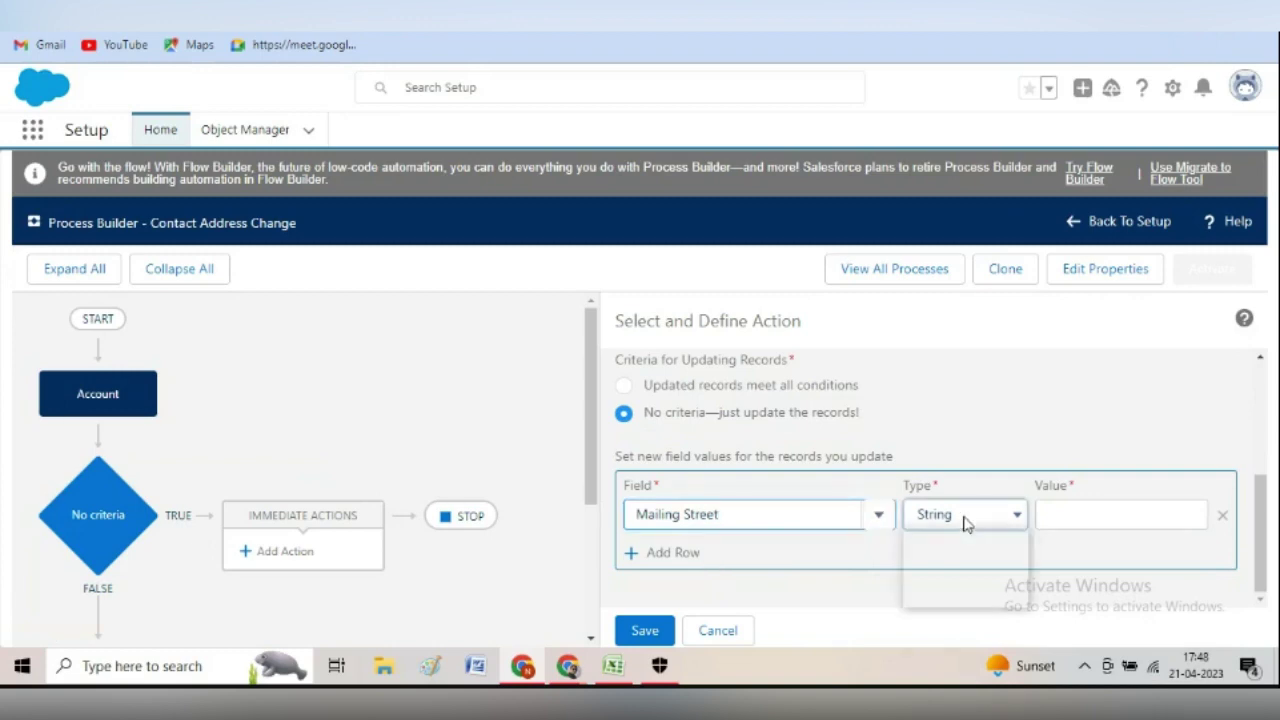
pyautogui.click(964, 560)
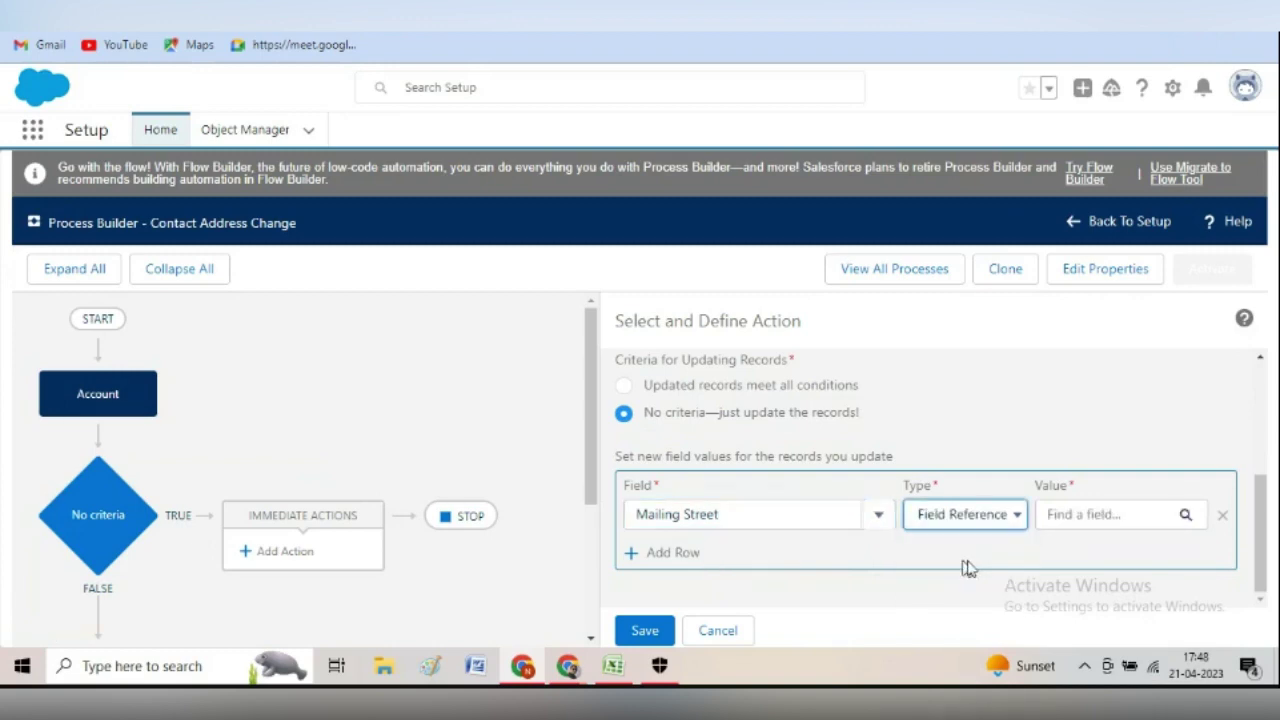
# Choose the Account's Billing Street as the value for the Mailing Street field
pyautogui.click(1099, 516)
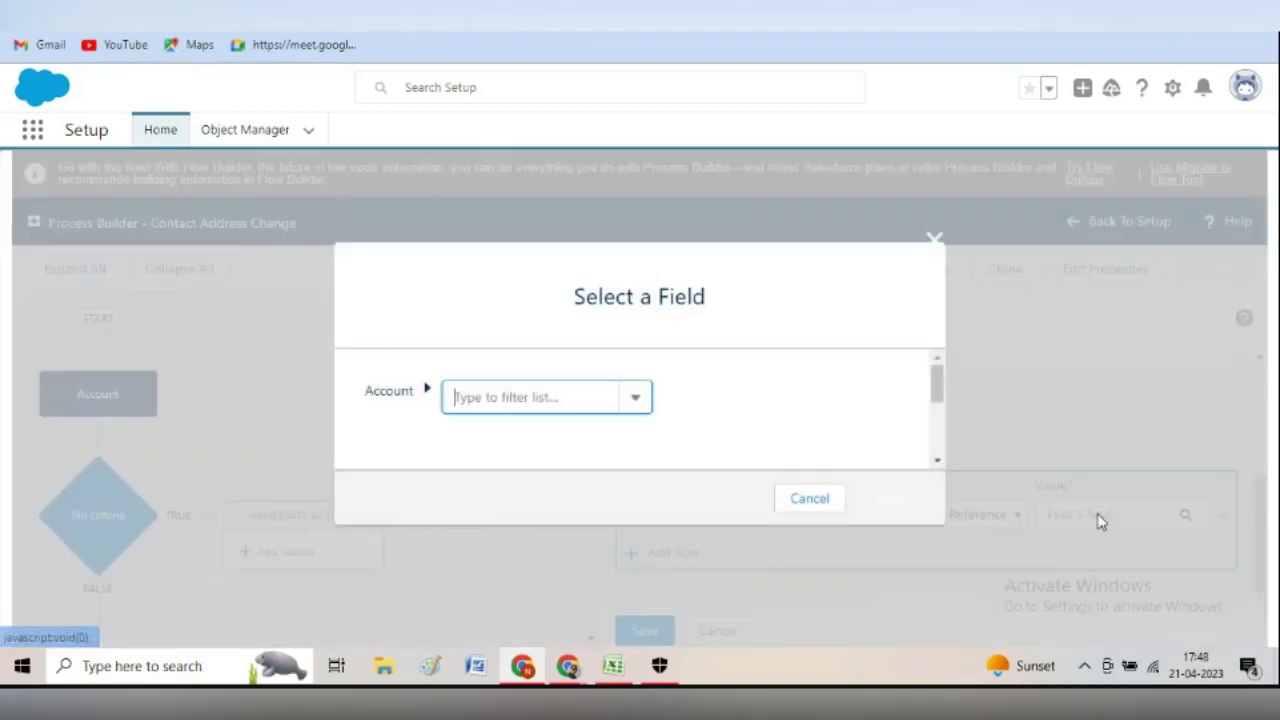
pyautogui.click(579, 399)
pyautogui.write('billin')
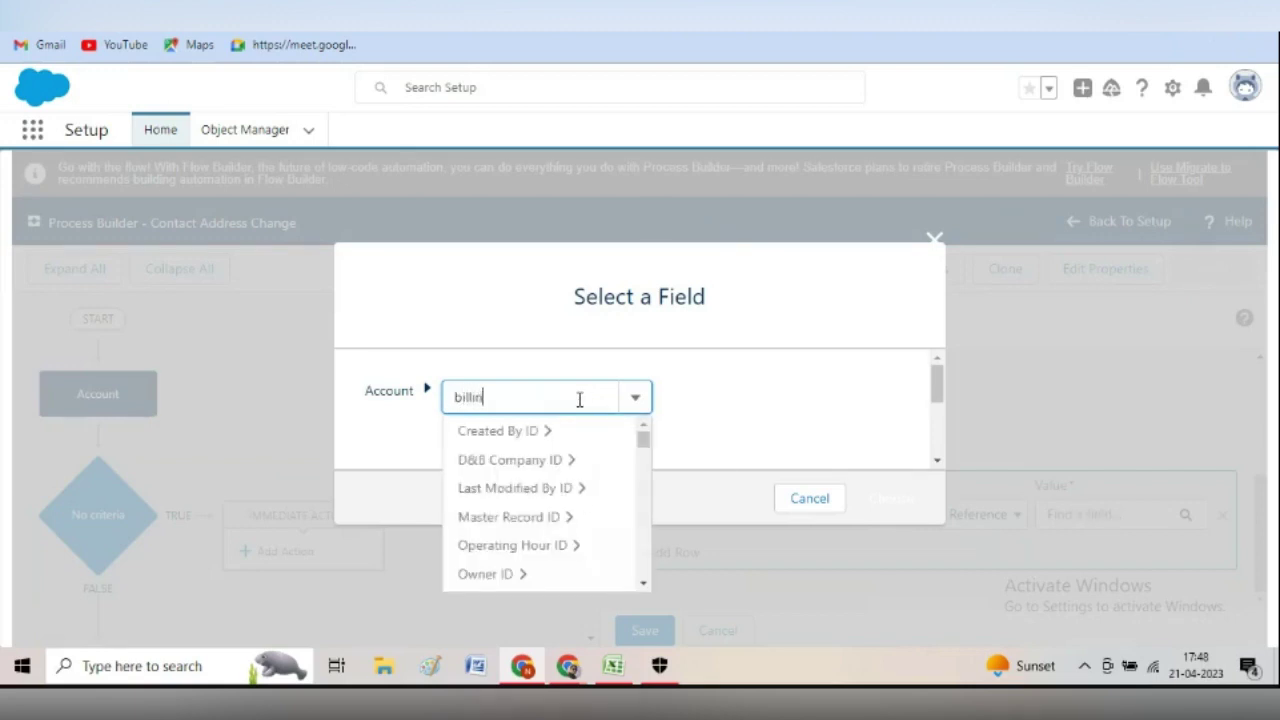
pyautogui.write('g')
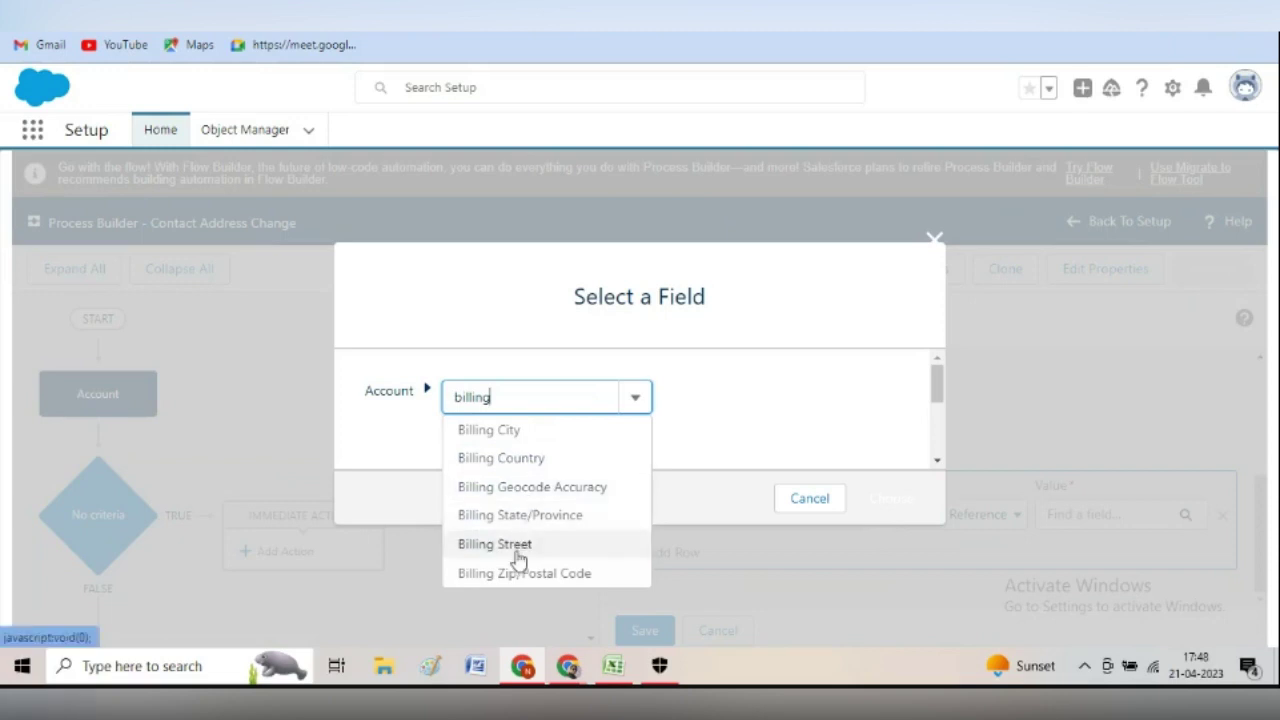
pyautogui.click(517, 545)
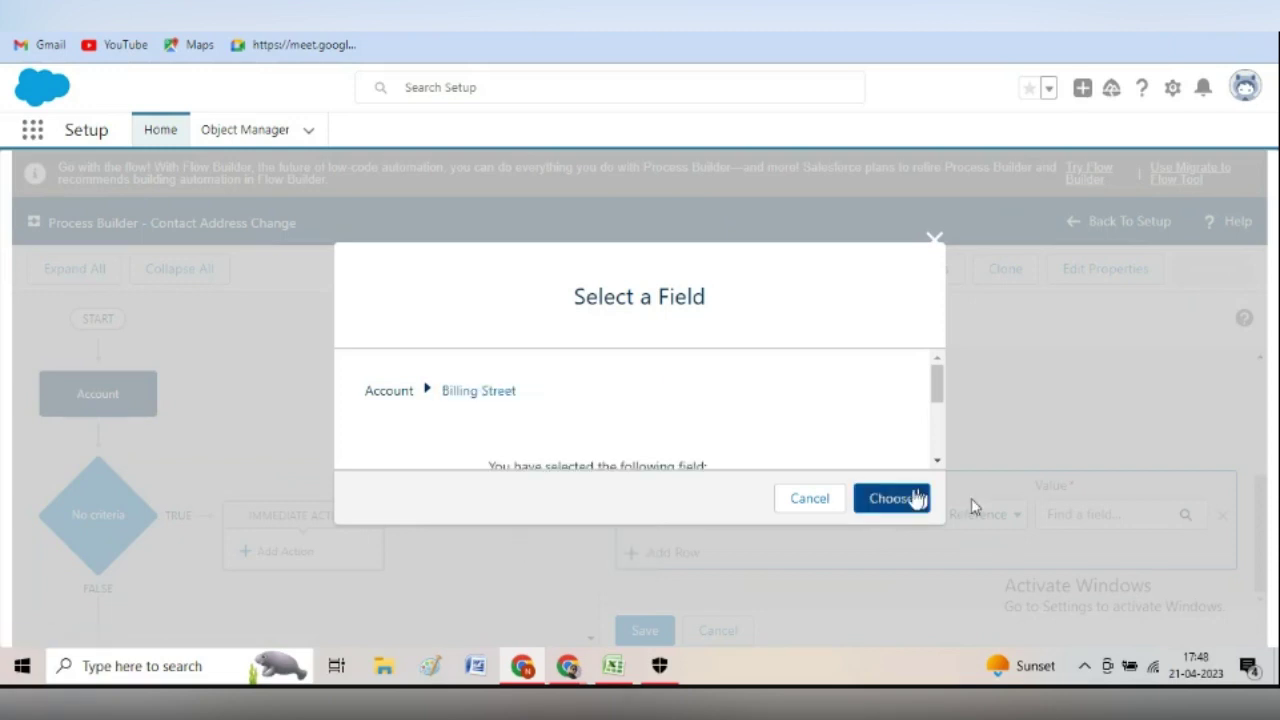
pyautogui.click(917, 498)
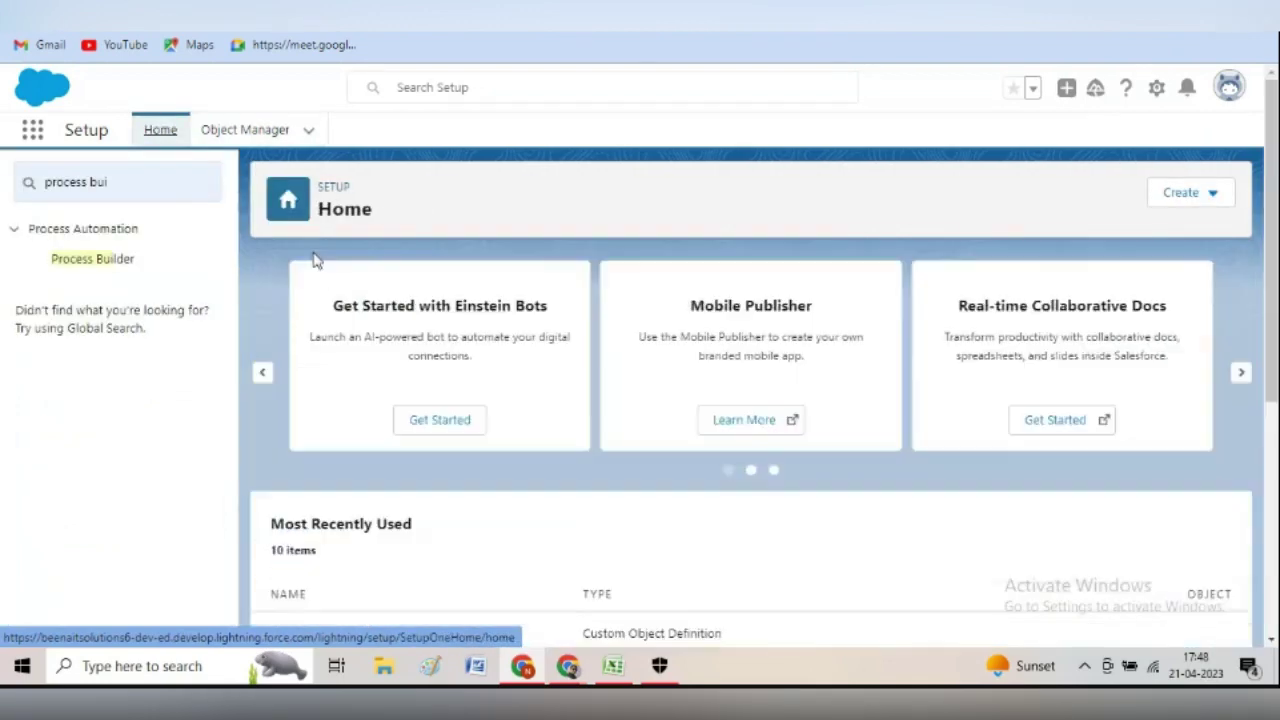
# Switch to the Sales app and examine the billing address fields in a blank new account form, then cancel it
pyautogui.click(32, 129)
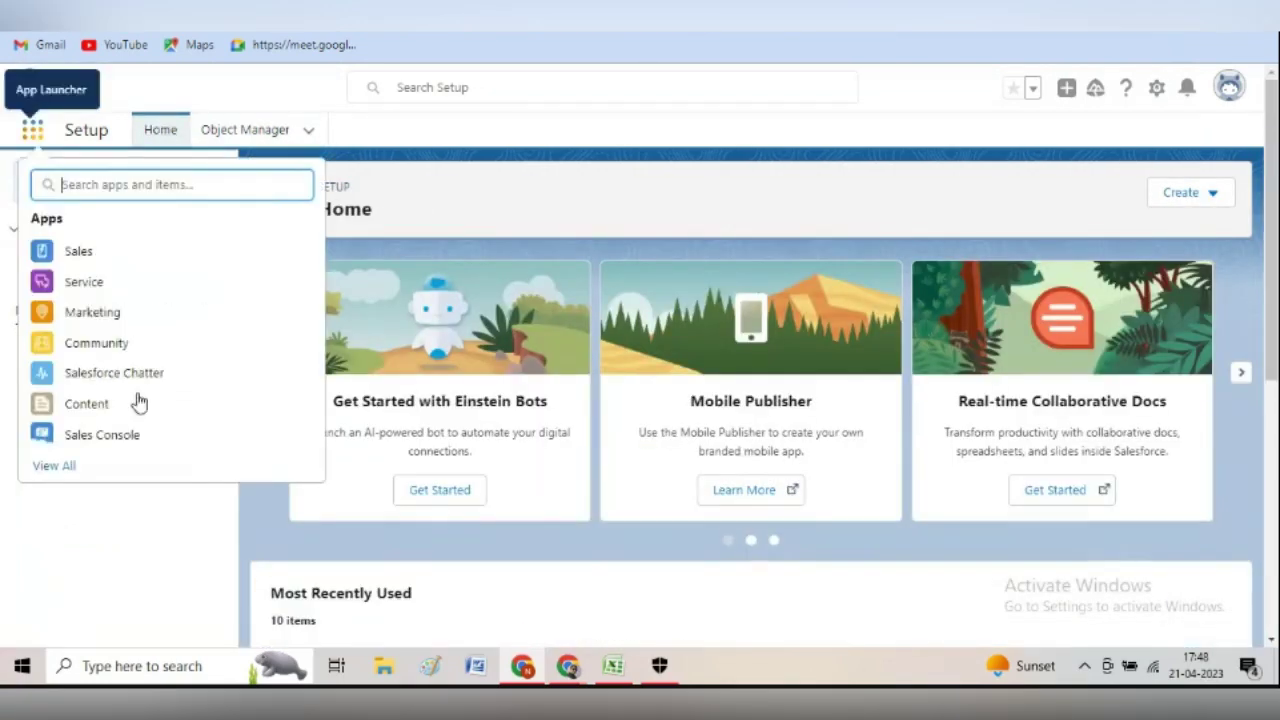
pyautogui.click(88, 253)
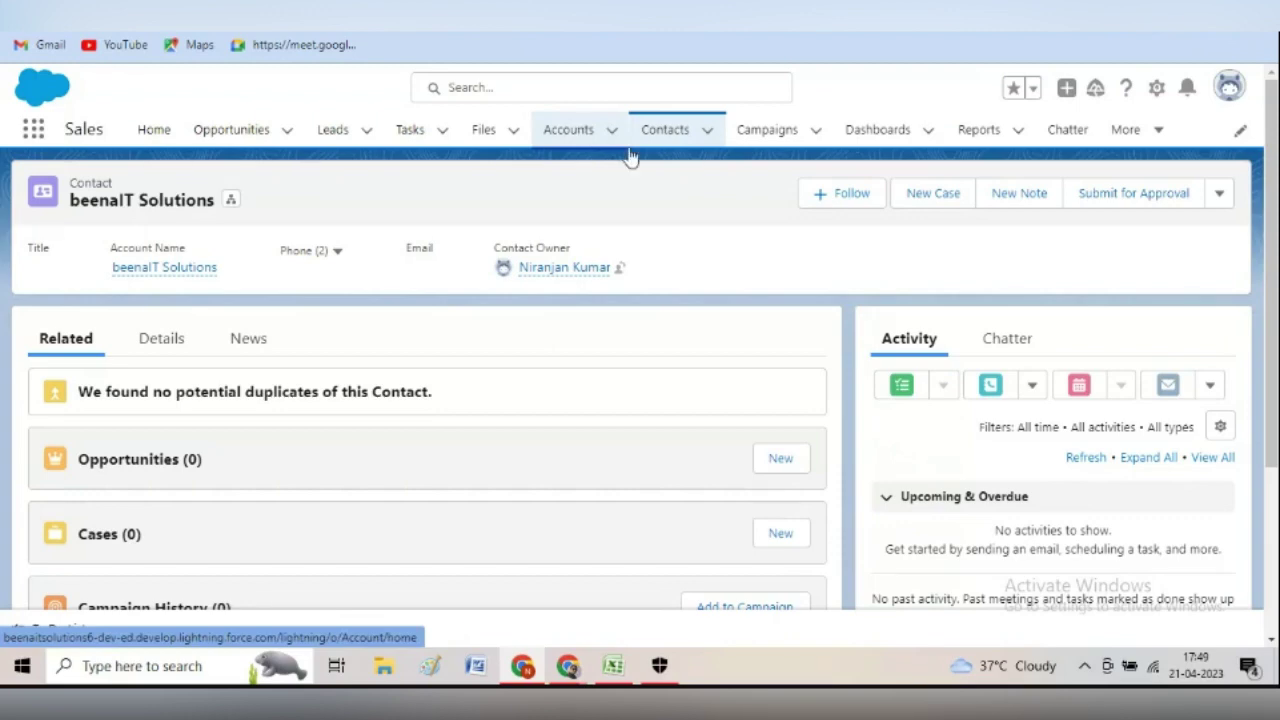
pyautogui.click(610, 150)
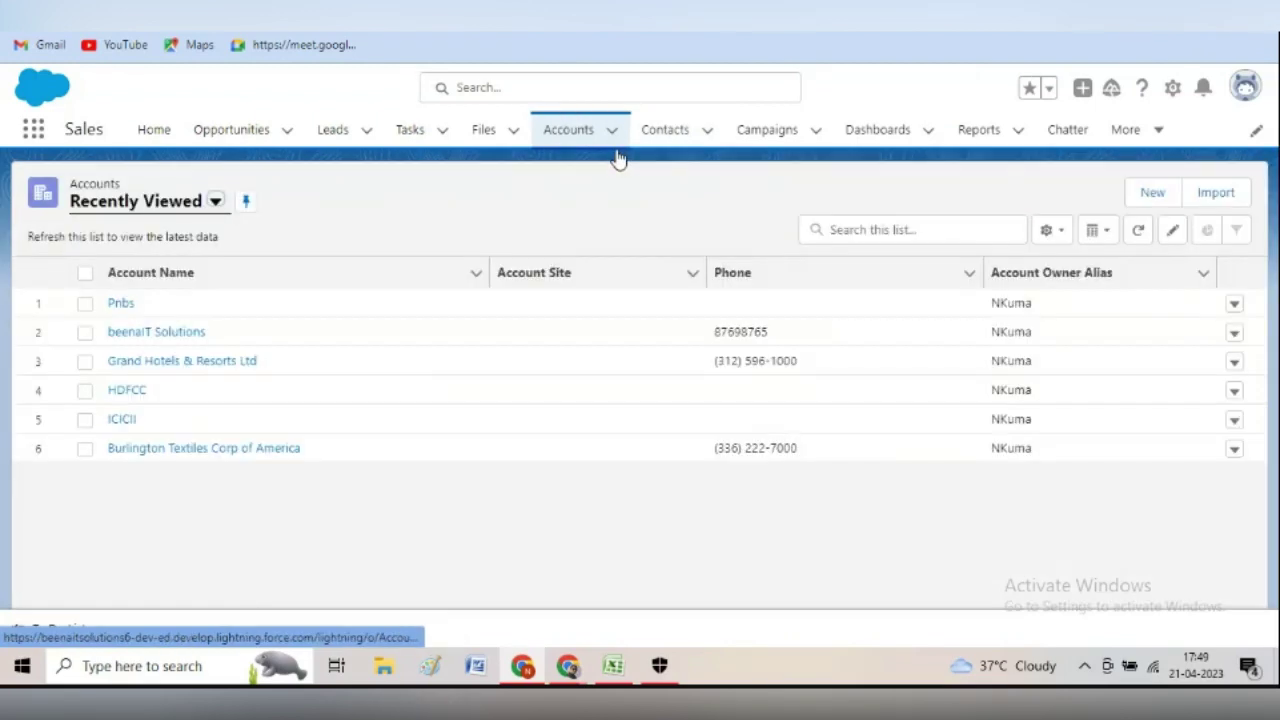
pyautogui.click(1150, 192)
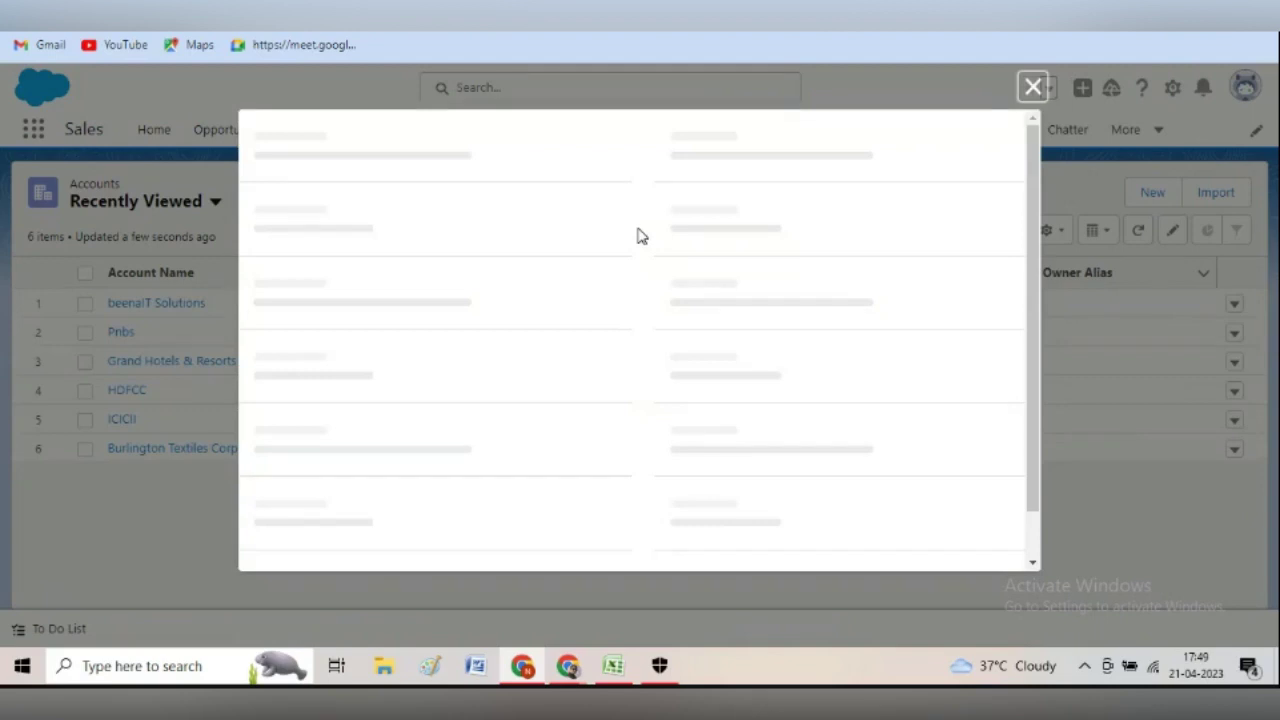
pyautogui.moveTo(1035, 224); pyautogui.dragTo(1051, 303)
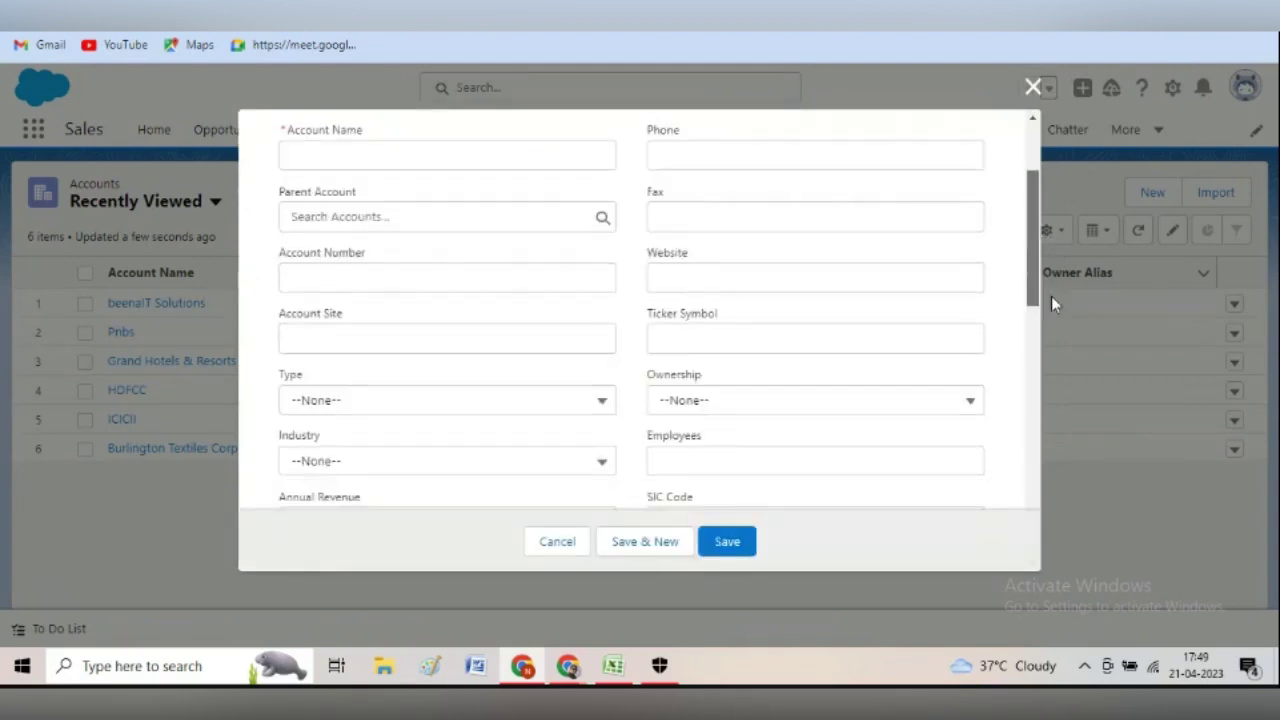
pyautogui.scroll(-3, 1062, 362)
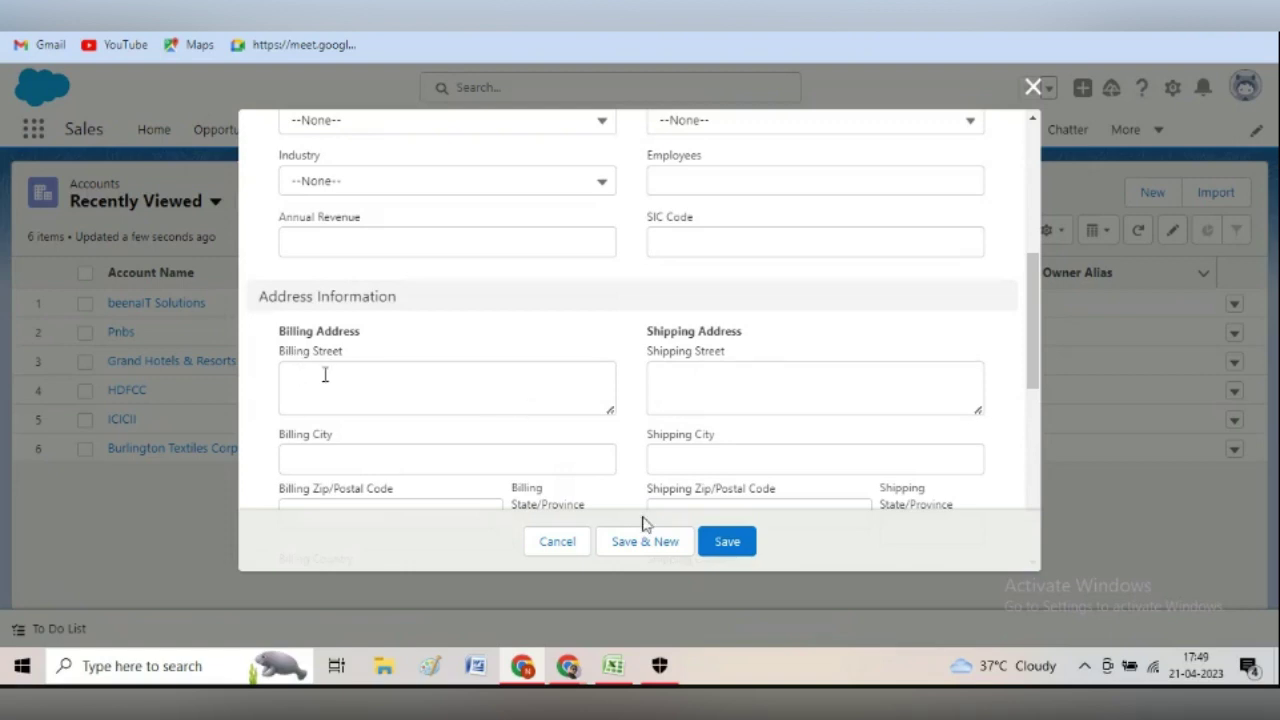
pyautogui.click(567, 548)
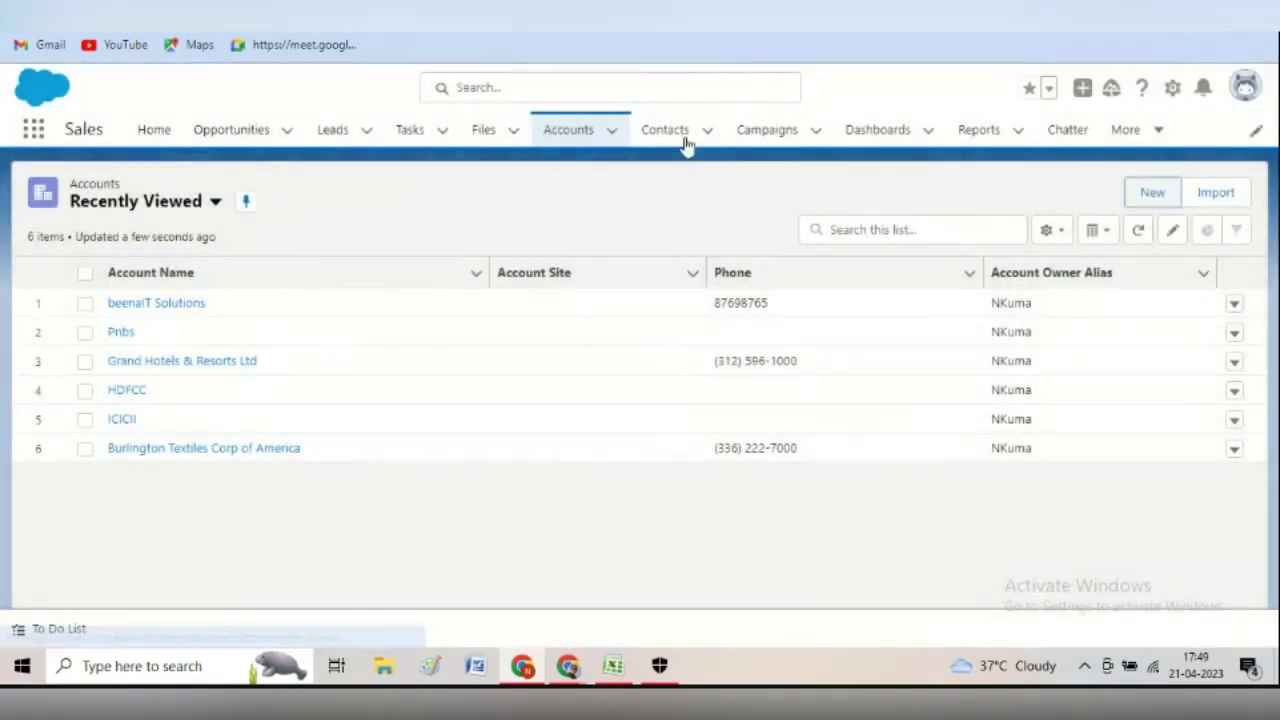
# Examine the mailing address fields in a blank new contact form, then cancel it
pyautogui.click(667, 130)
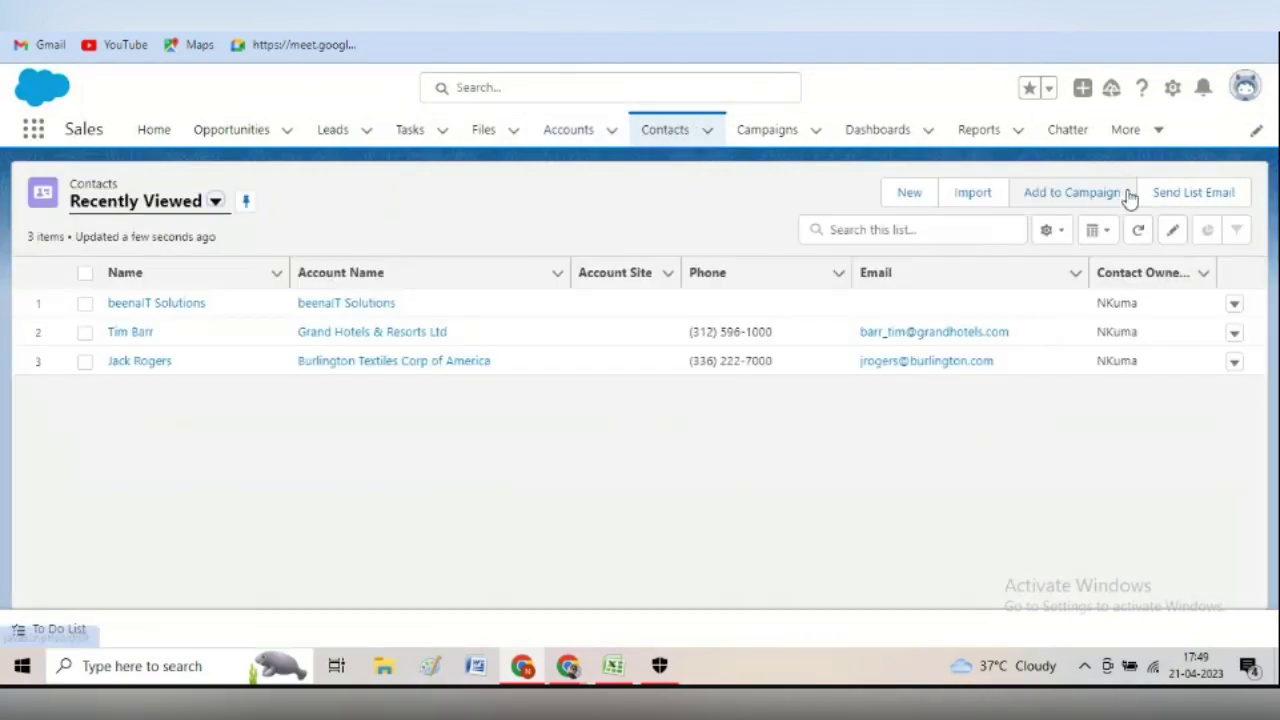
pyautogui.click(1128, 195)
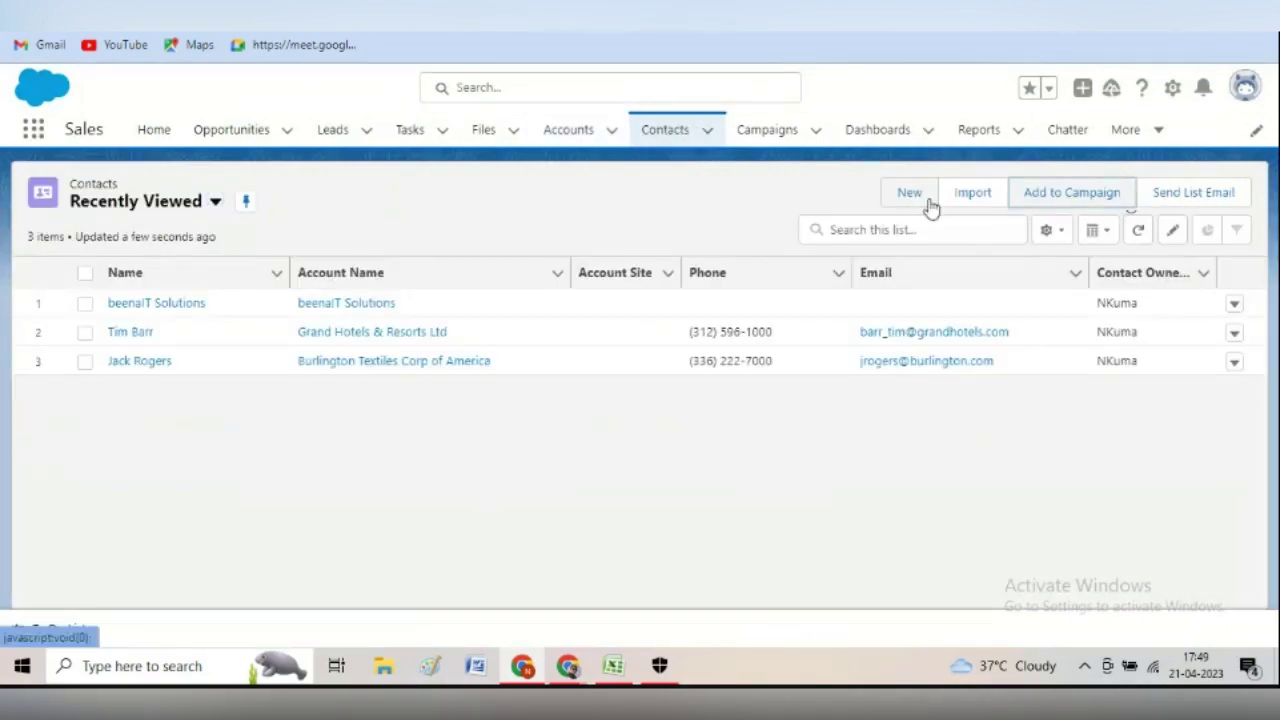
pyautogui.click(845, 182)
pyautogui.click(908, 192)
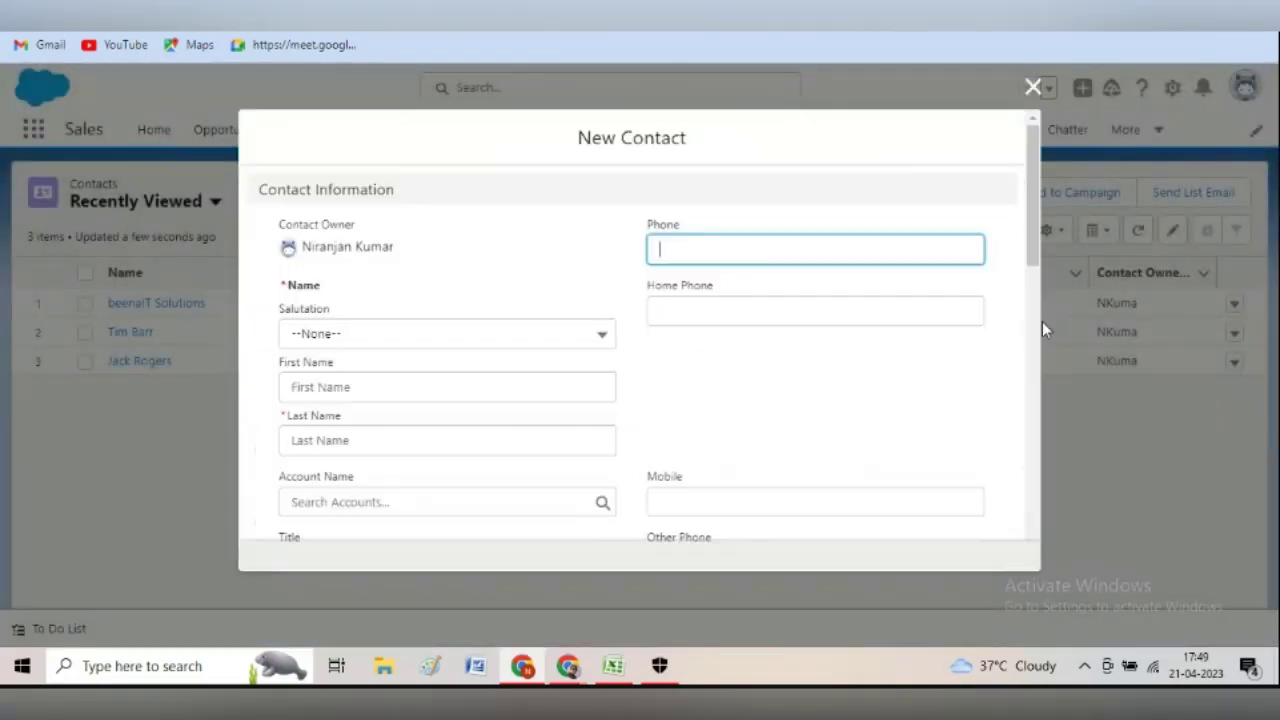
pyautogui.moveTo(1034, 240); pyautogui.dragTo(1088, 407)
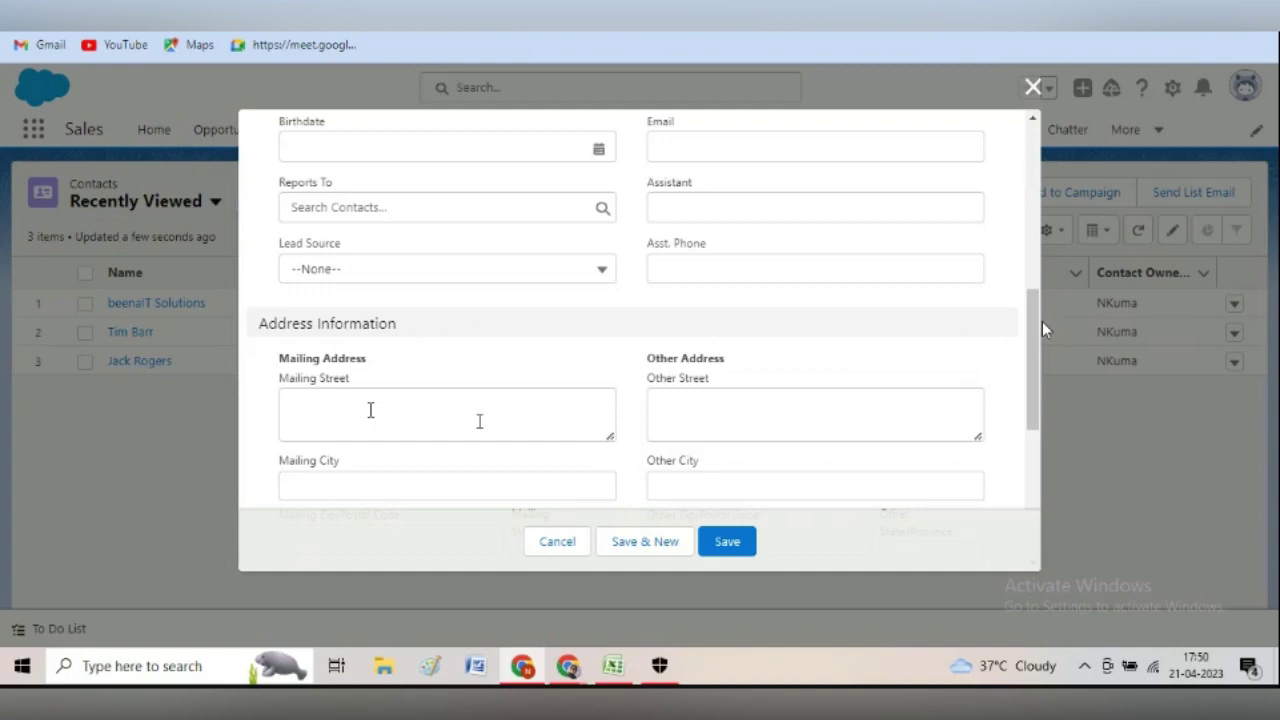
pyautogui.click(557, 541)
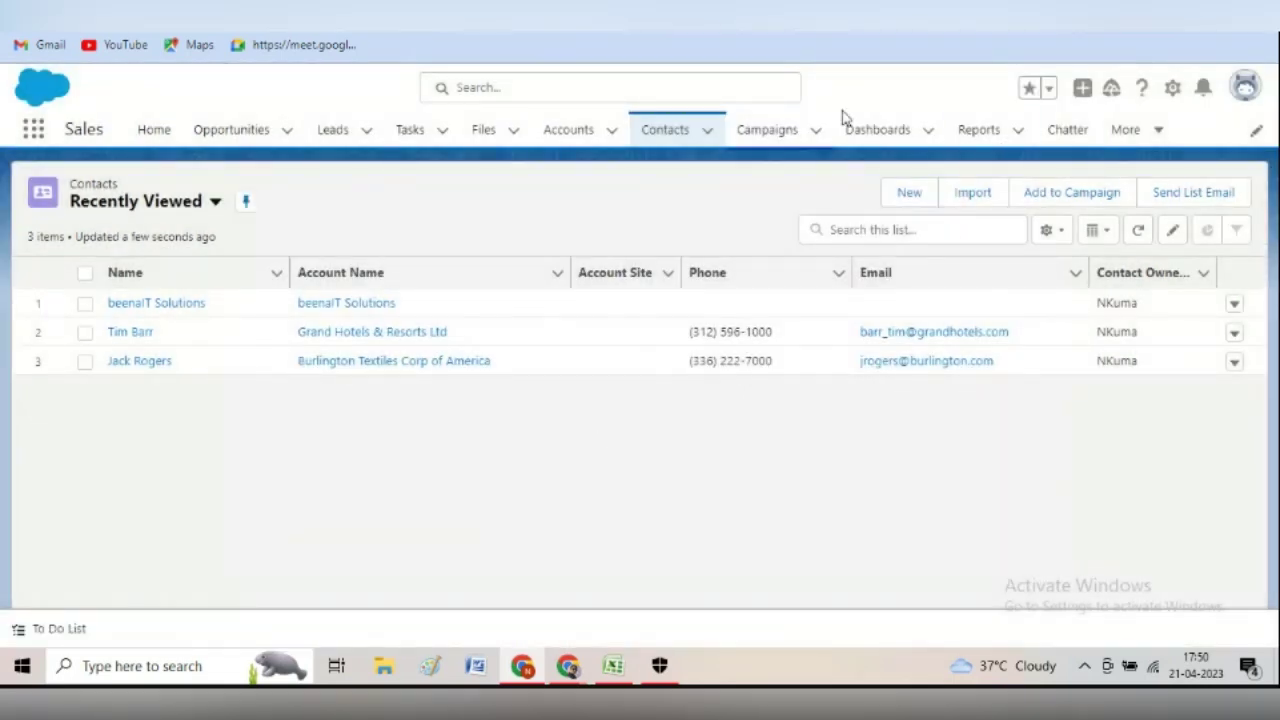
# Return to the Contact Address Change process, save the contact update action and activate the process
pyautogui.press('F5')
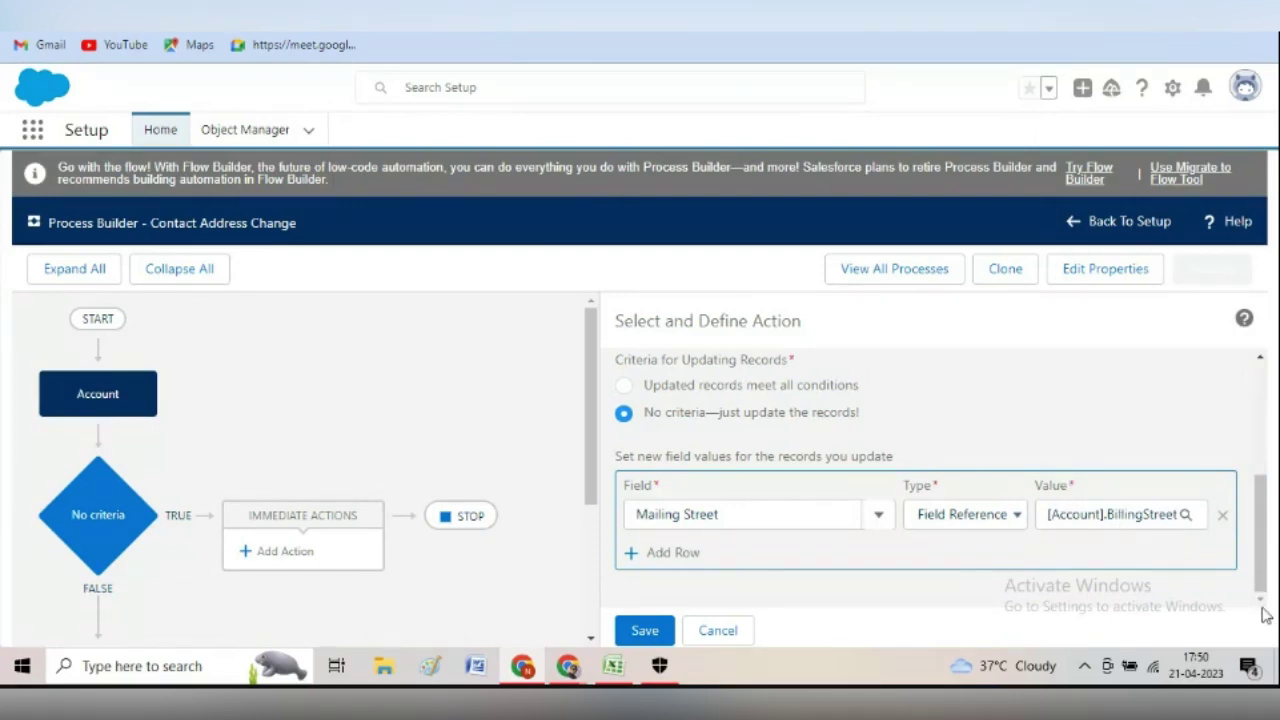
pyautogui.click(643, 632)
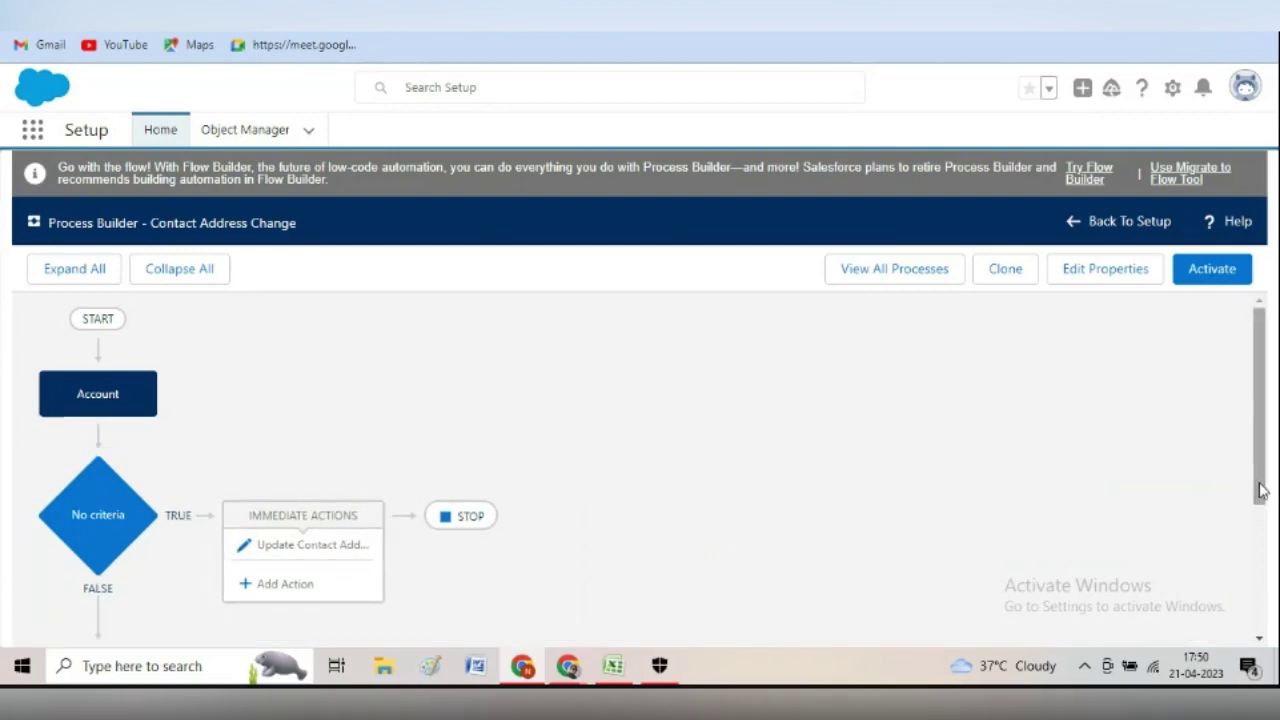
pyautogui.moveTo(1260, 486)
pyautogui.mouseDown()
pyautogui.moveTo(1272, 563)
pyautogui.moveTo(1270, 490)
pyautogui.mouseUp()
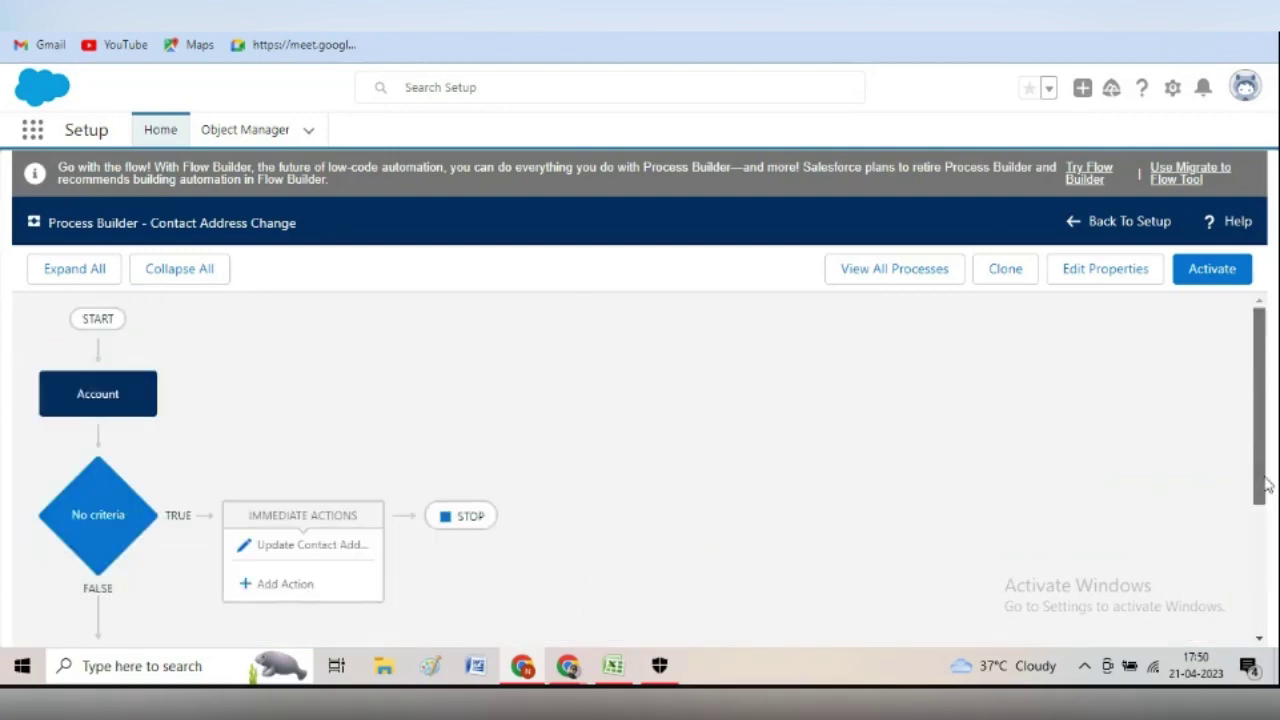
pyautogui.click(1208, 278)
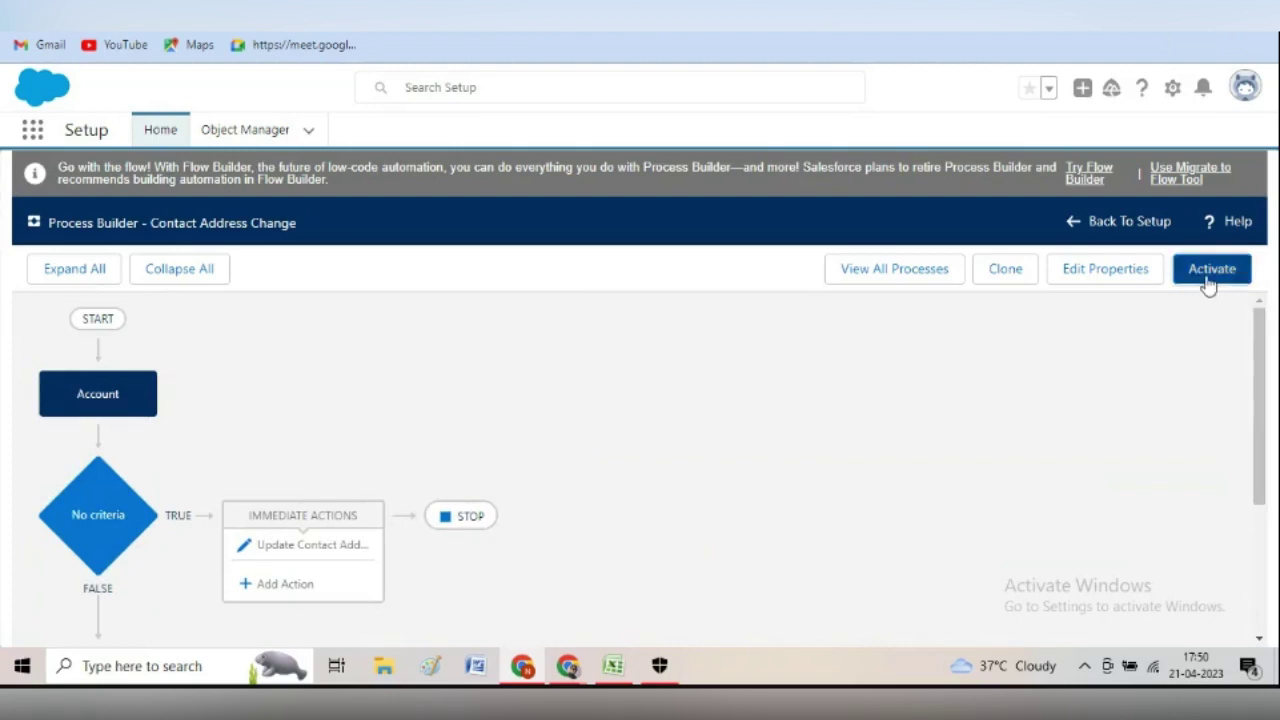
pyautogui.click(887, 490)
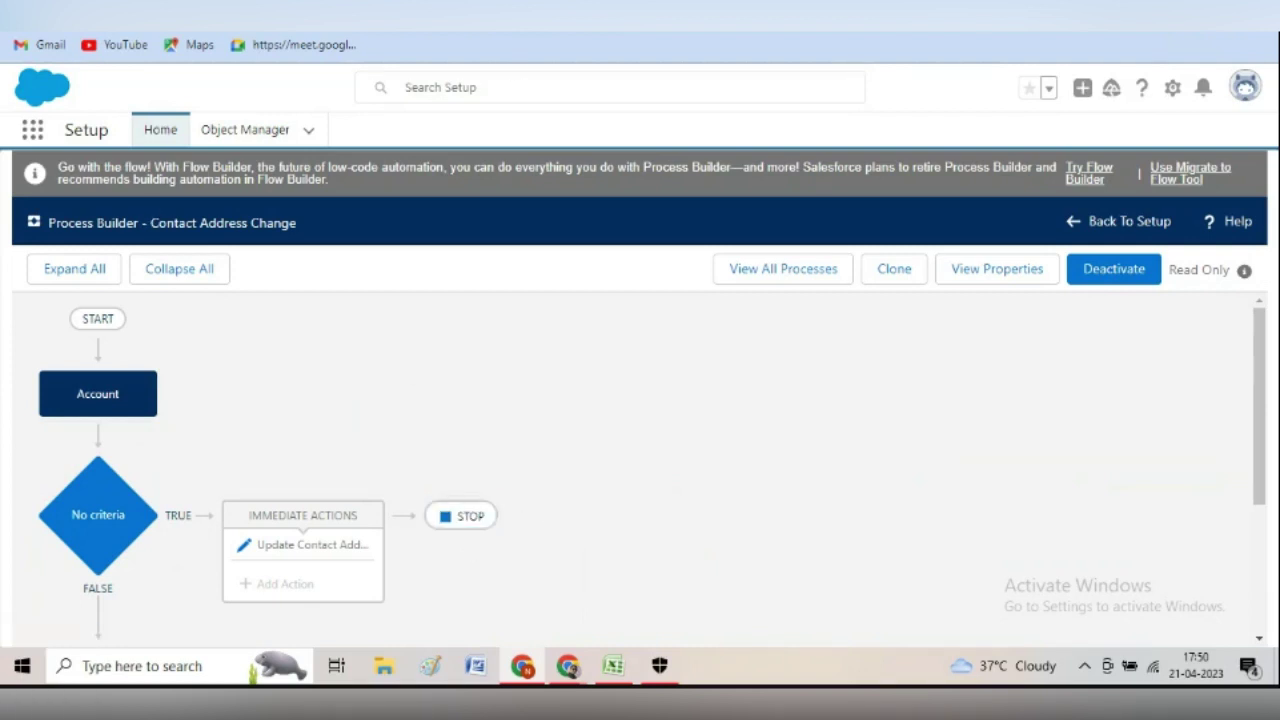
# Review the billing address in the Grand Hotels & Resorts Ltd account's details, checking it against the process's immediate action
pyautogui.click(430, 10)
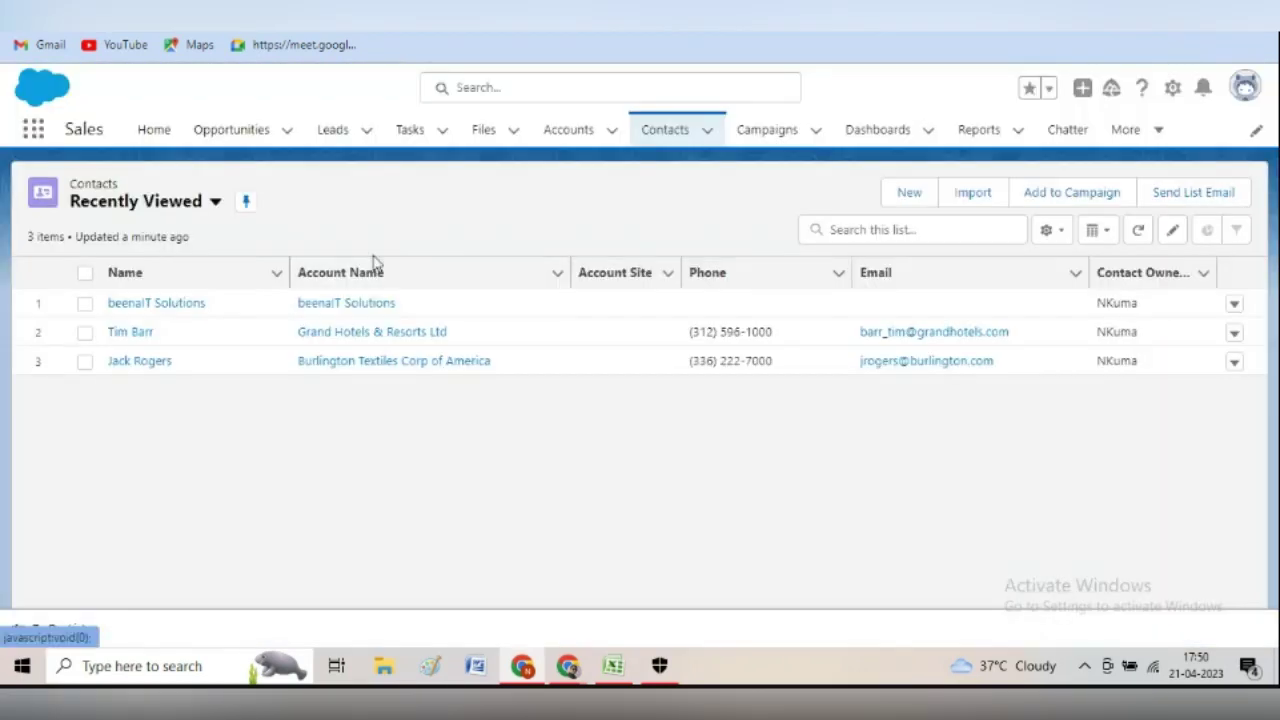
pyautogui.click(570, 130)
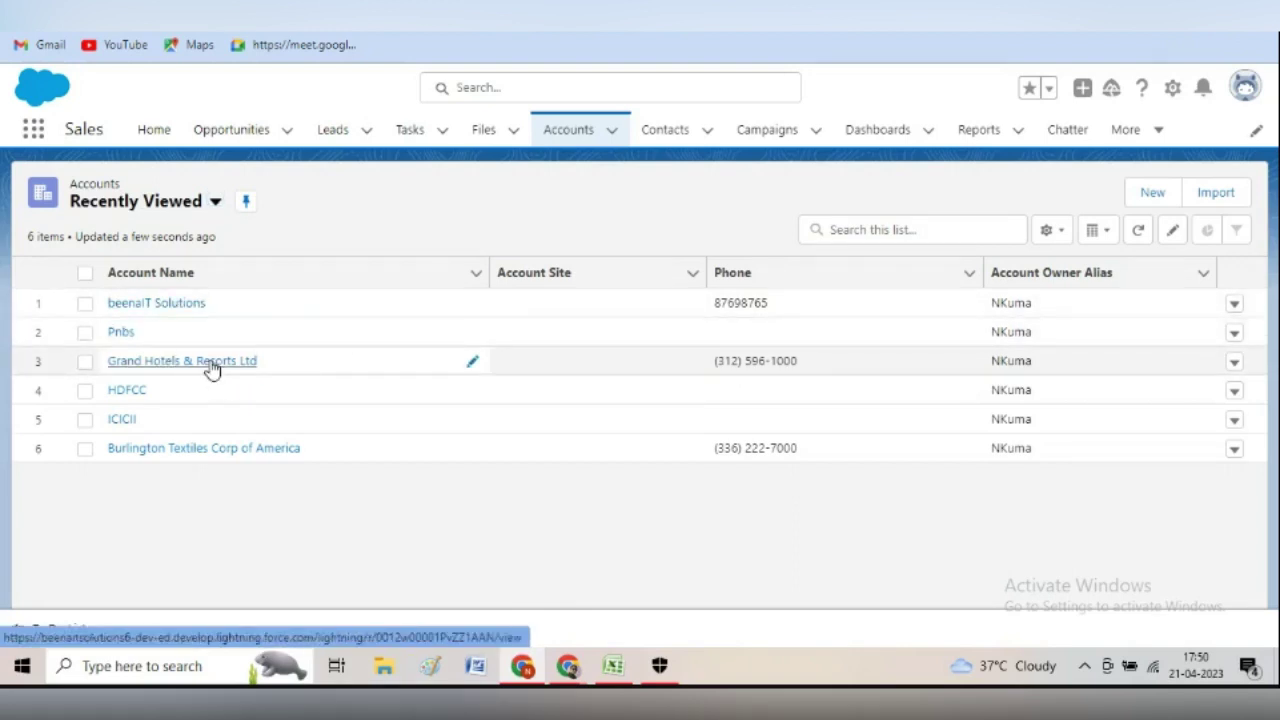
pyautogui.click(307, 366)
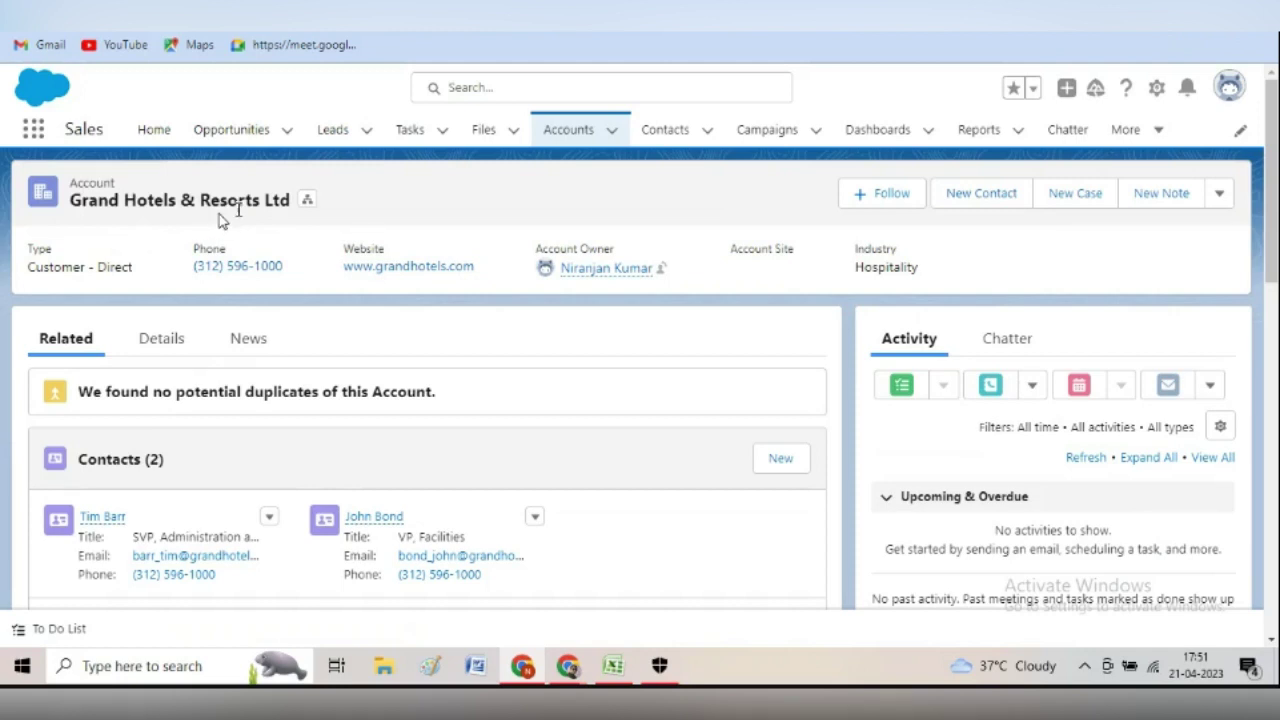
pyautogui.click(174, 341)
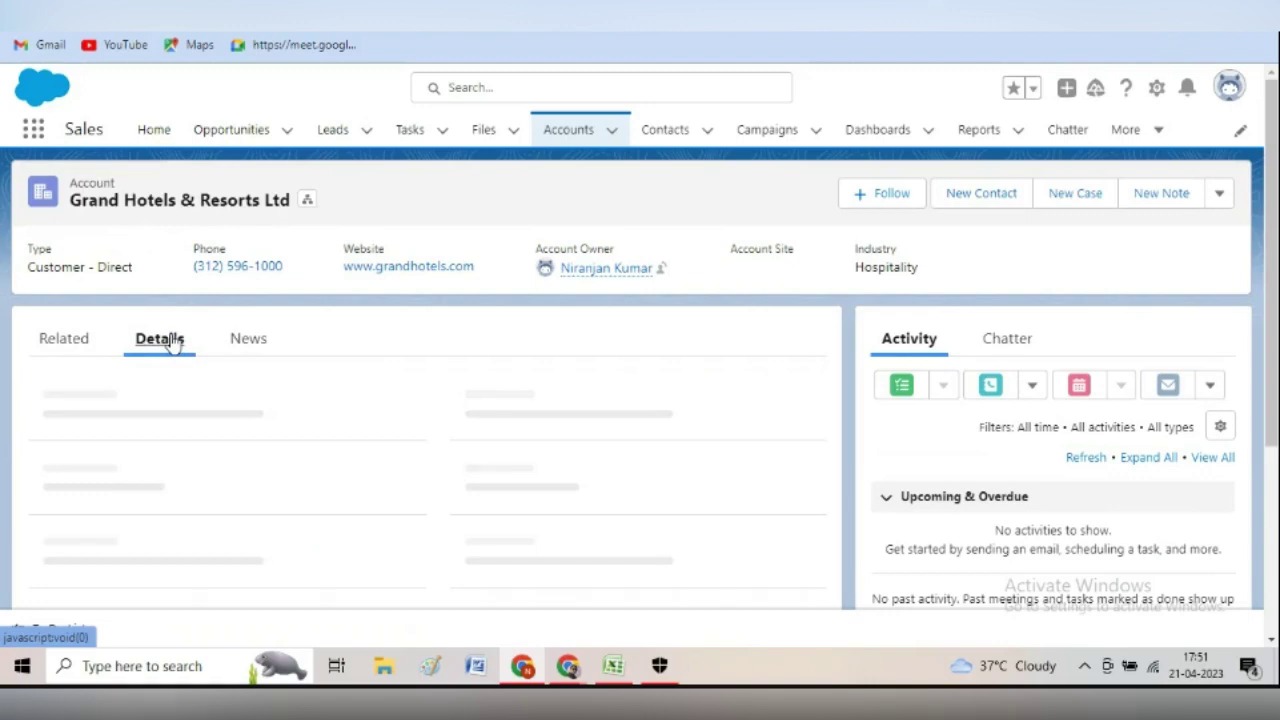
pyautogui.scroll(-5, 174, 341)
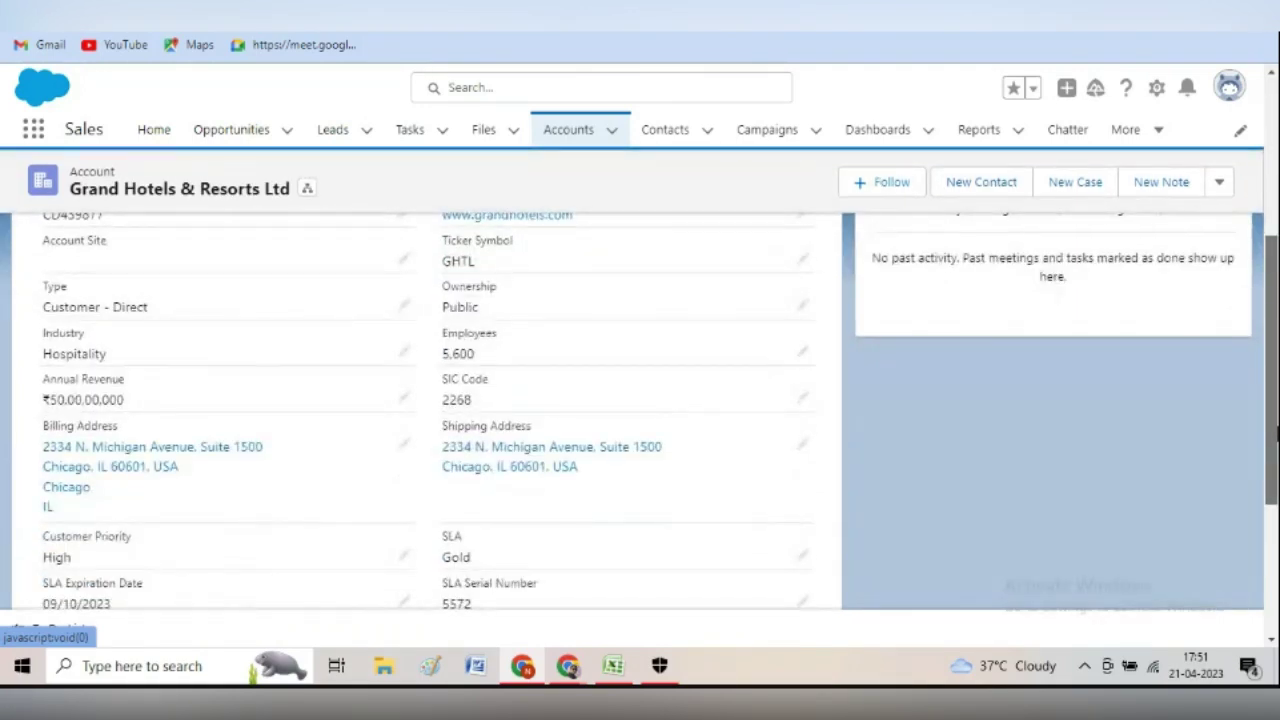
pyautogui.scroll(-1, 1276, 433)
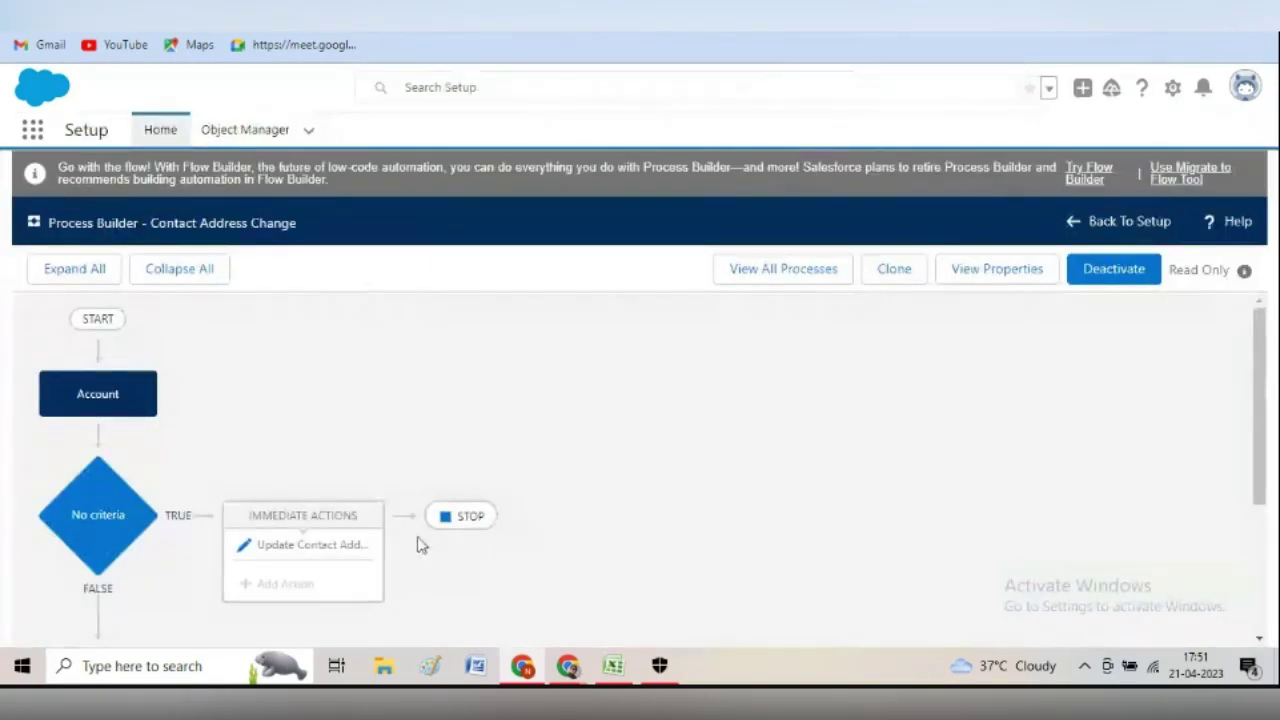
pyautogui.click(311, 550)
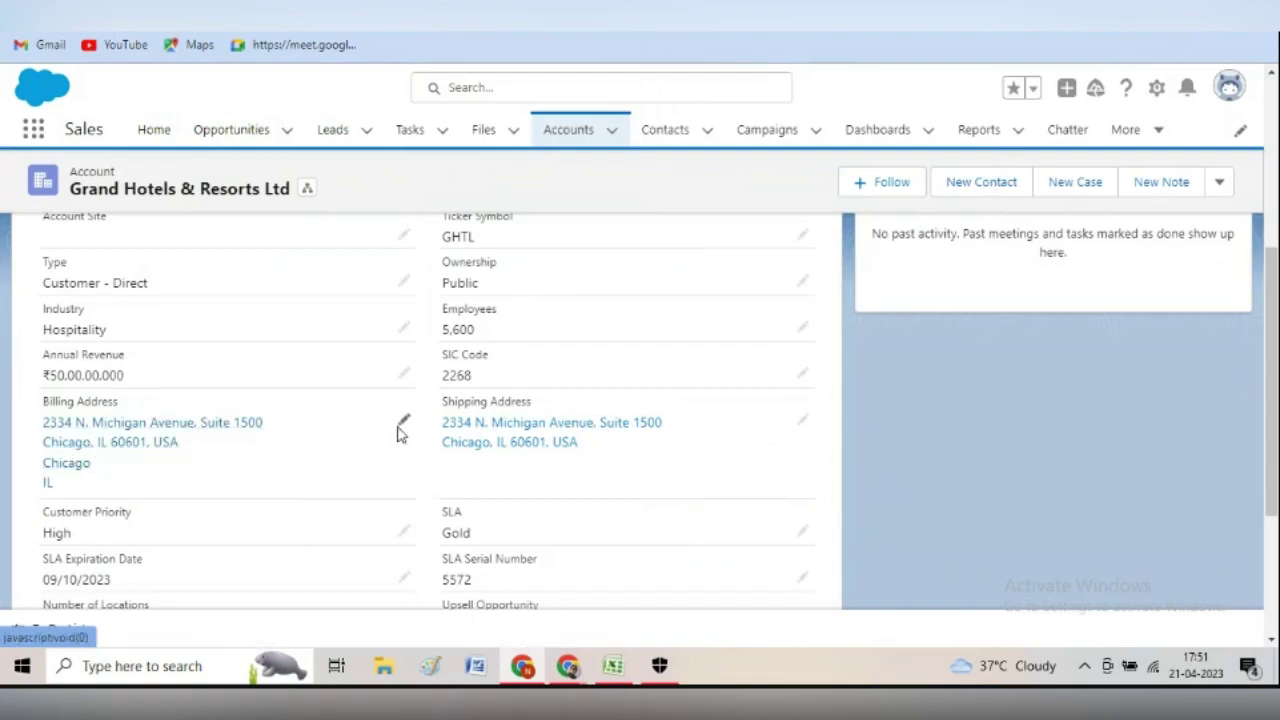
# Edit the Grand Hotels & Resorts Ltd account, copying the second line of its Billing Street and removing it from the field
pyautogui.click(1220, 186)
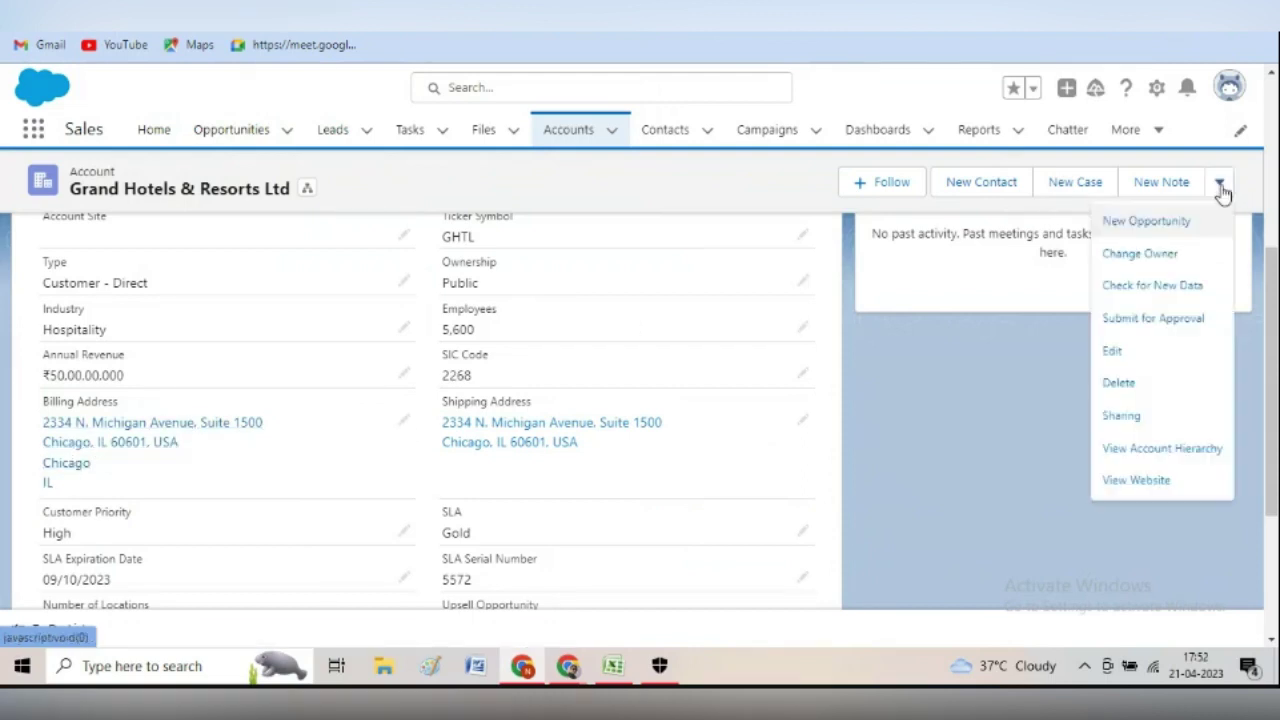
pyautogui.click(1124, 353)
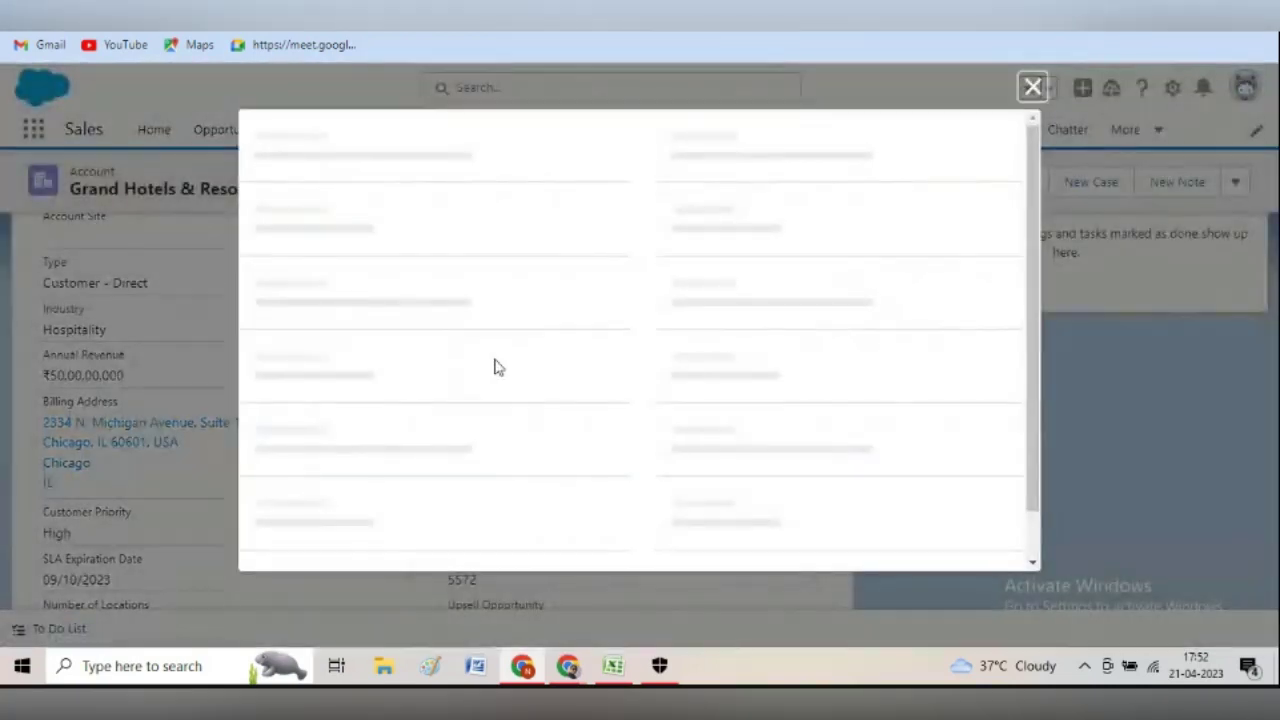
pyautogui.scroll(-3, 1035, 247)
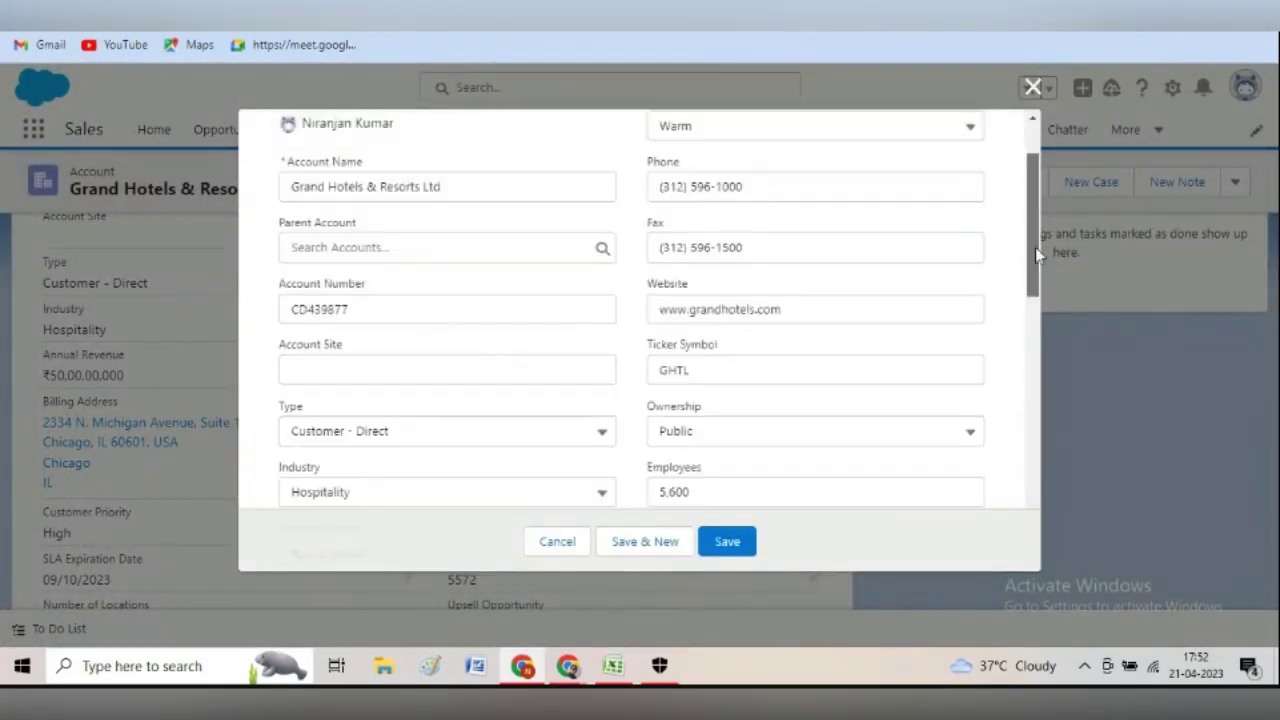
pyautogui.moveTo(1039, 270); pyautogui.dragTo(1051, 335)
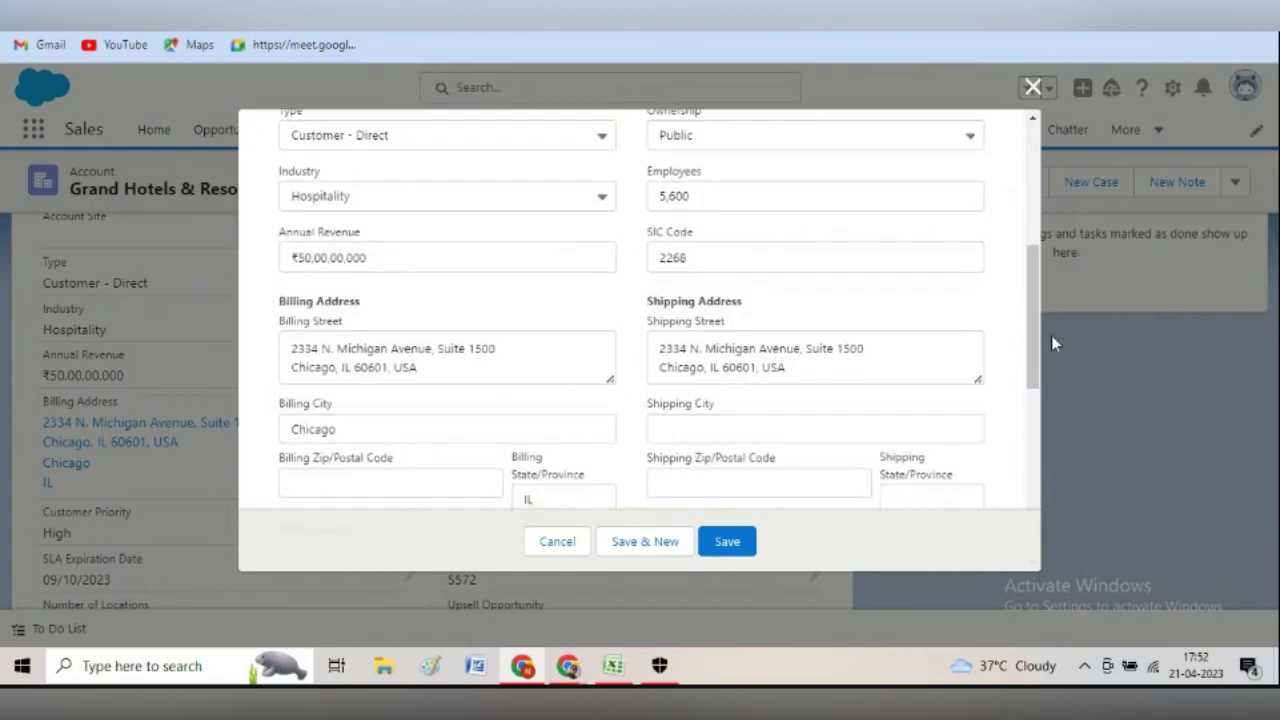
pyautogui.click(499, 348)
pyautogui.moveTo(497, 348); pyautogui.dragTo(292, 348)
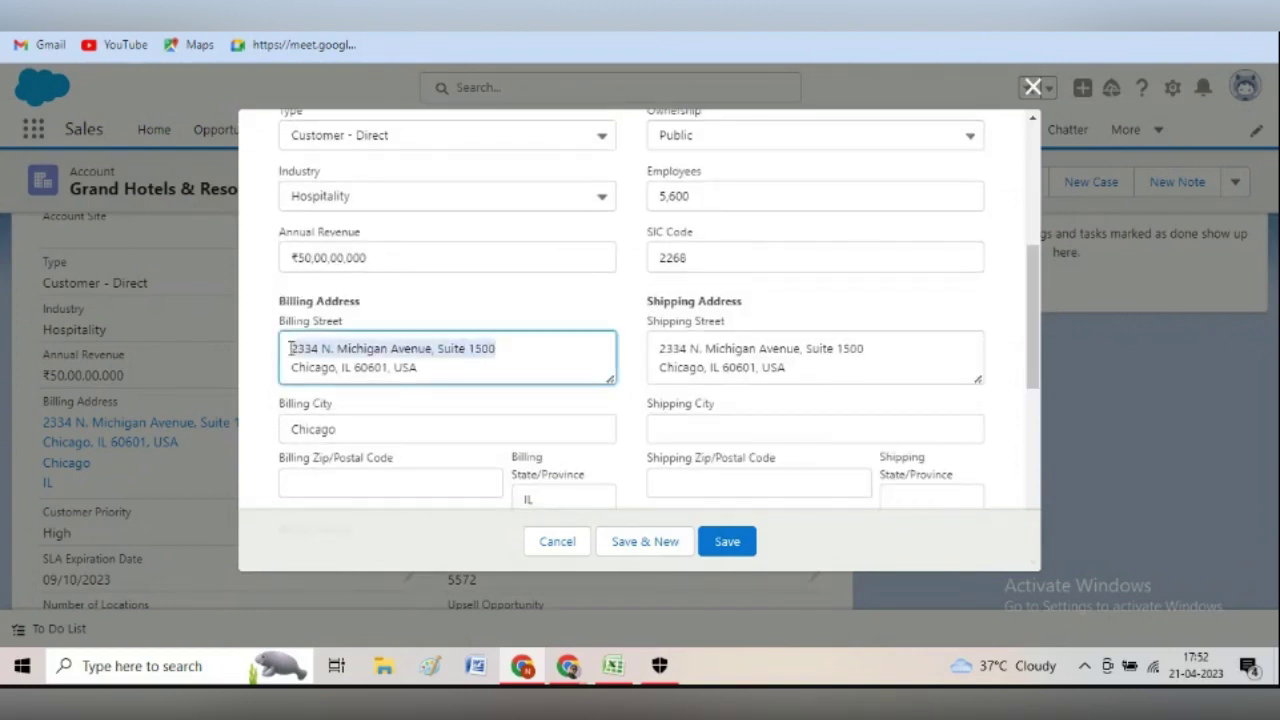
pyautogui.click(294, 369)
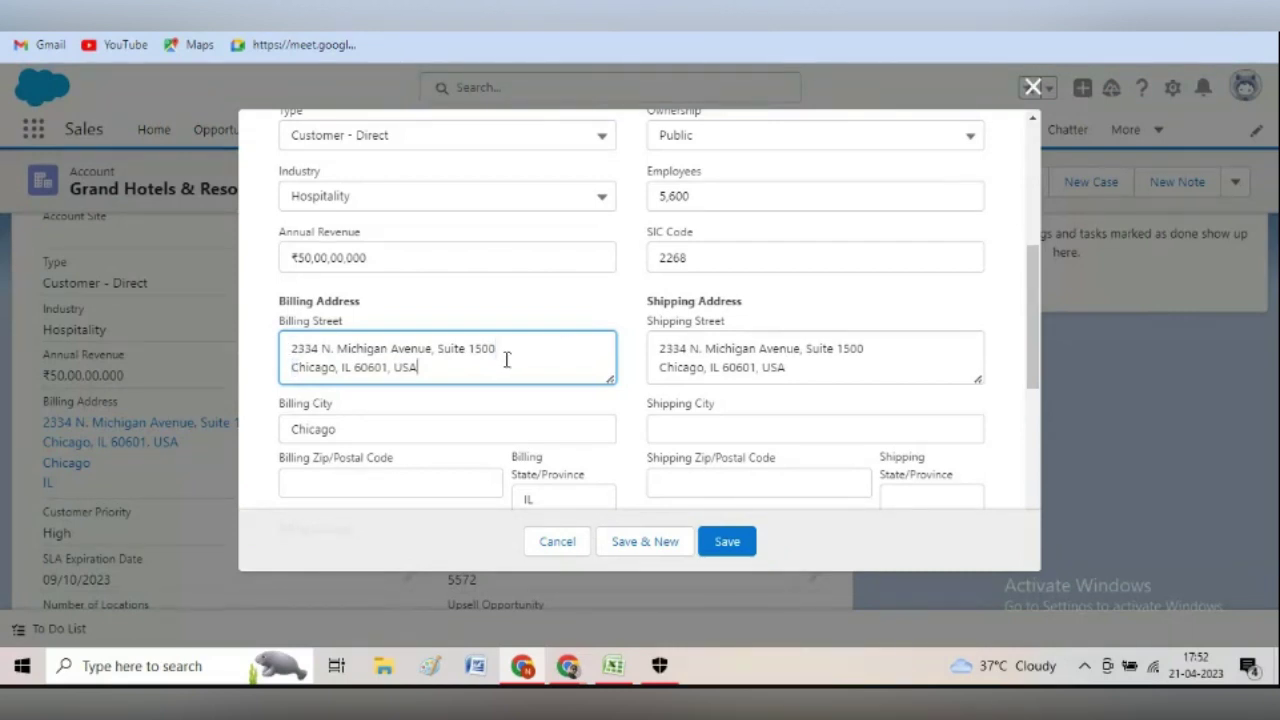
pyautogui.hotkey('shift', 'End')
pyautogui.hotkey('ctrl', 'c')
pyautogui.press('BackSpace')
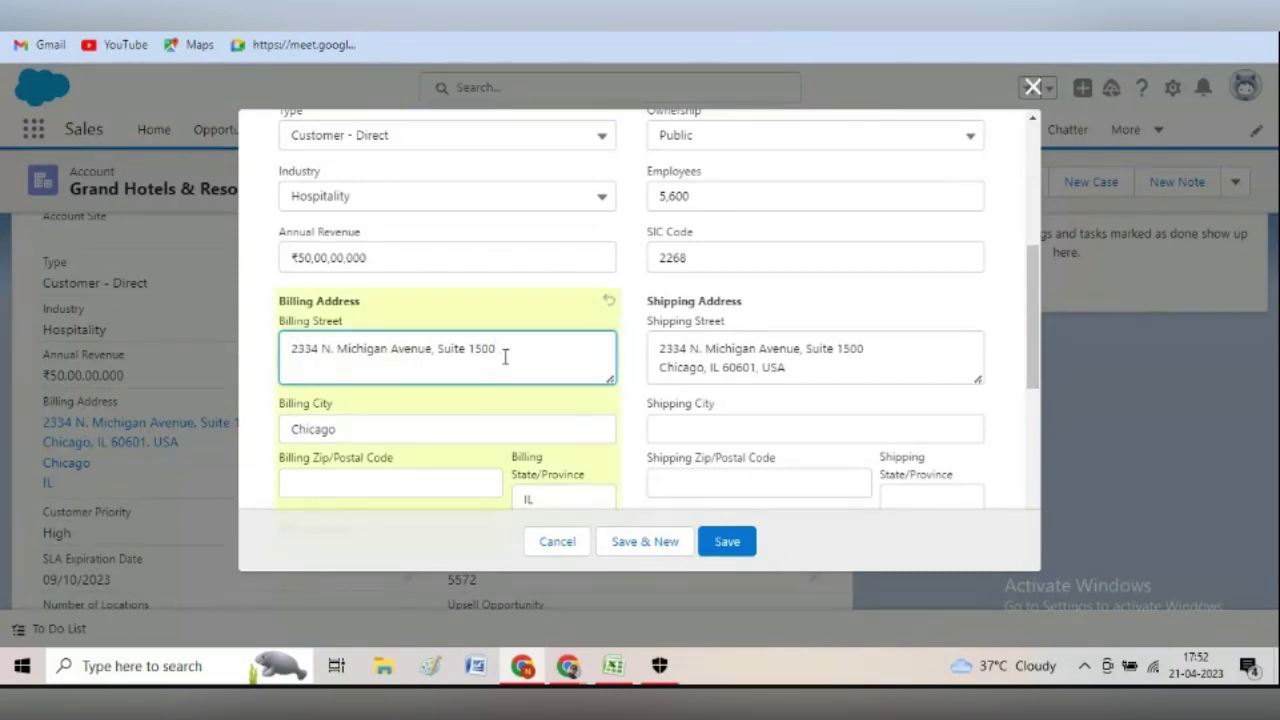
# Replace the remaining Billing Street line with a new street address, paste the copied line beneath it, and save the account
pyautogui.moveTo(499, 349); pyautogui.dragTo(296, 355)
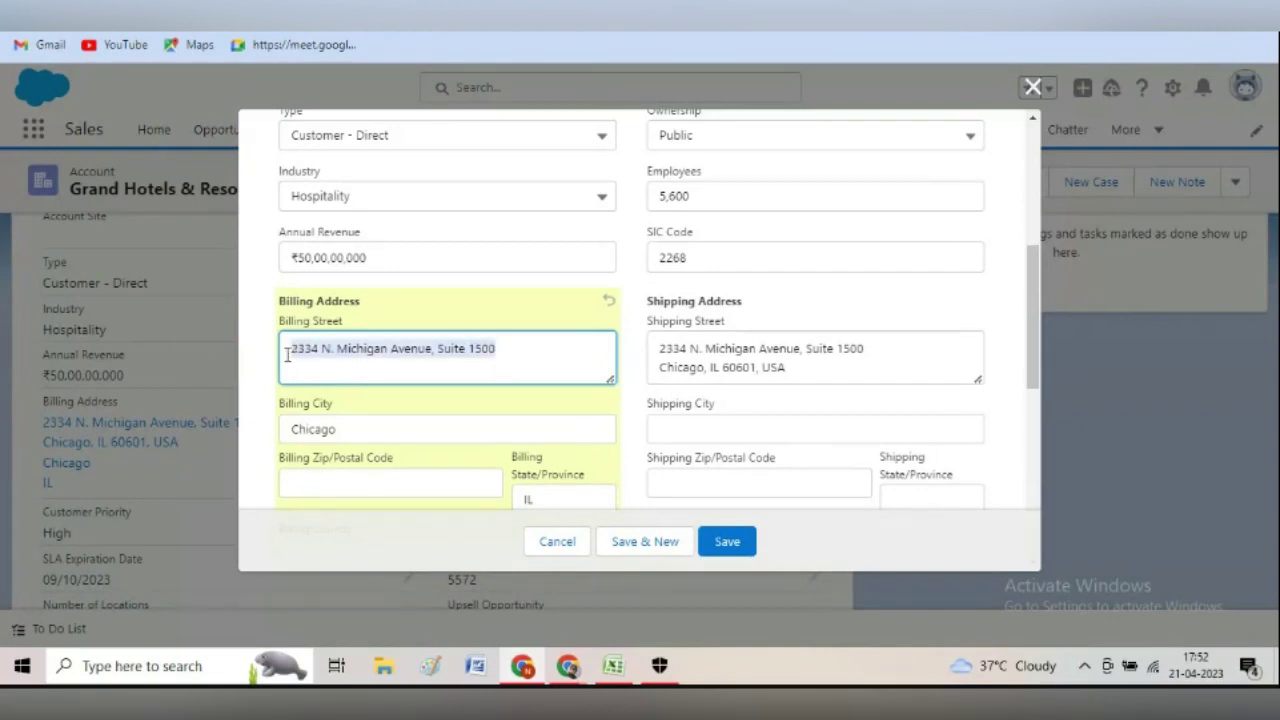
pyautogui.write('Charels Street,')
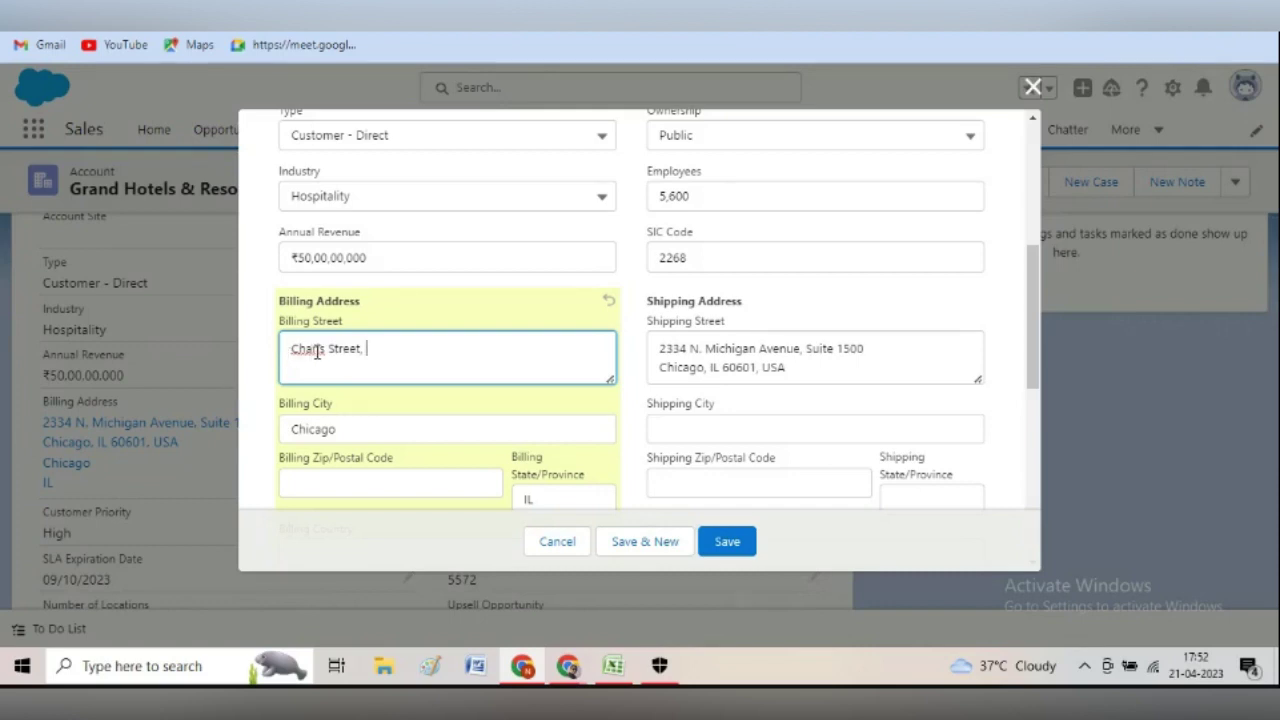
pyautogui.write('l')
pyautogui.hotkey('ctrl', 'v')
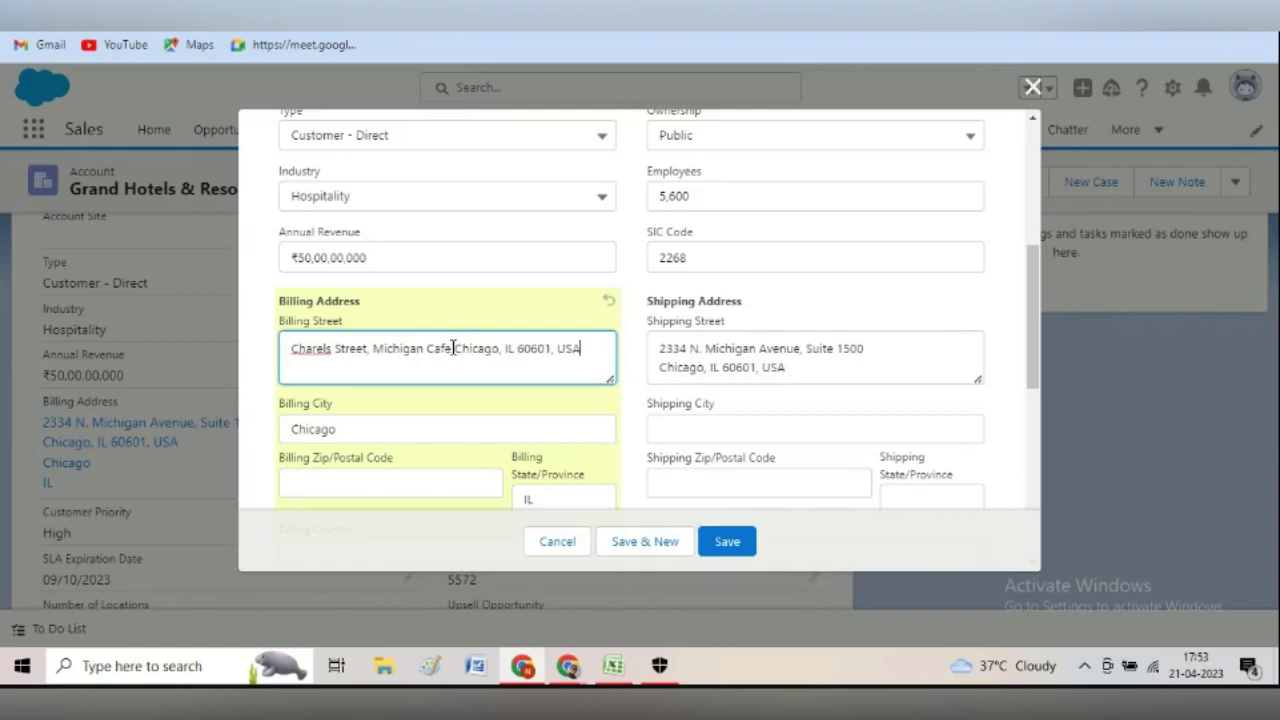
pyautogui.press('Return')
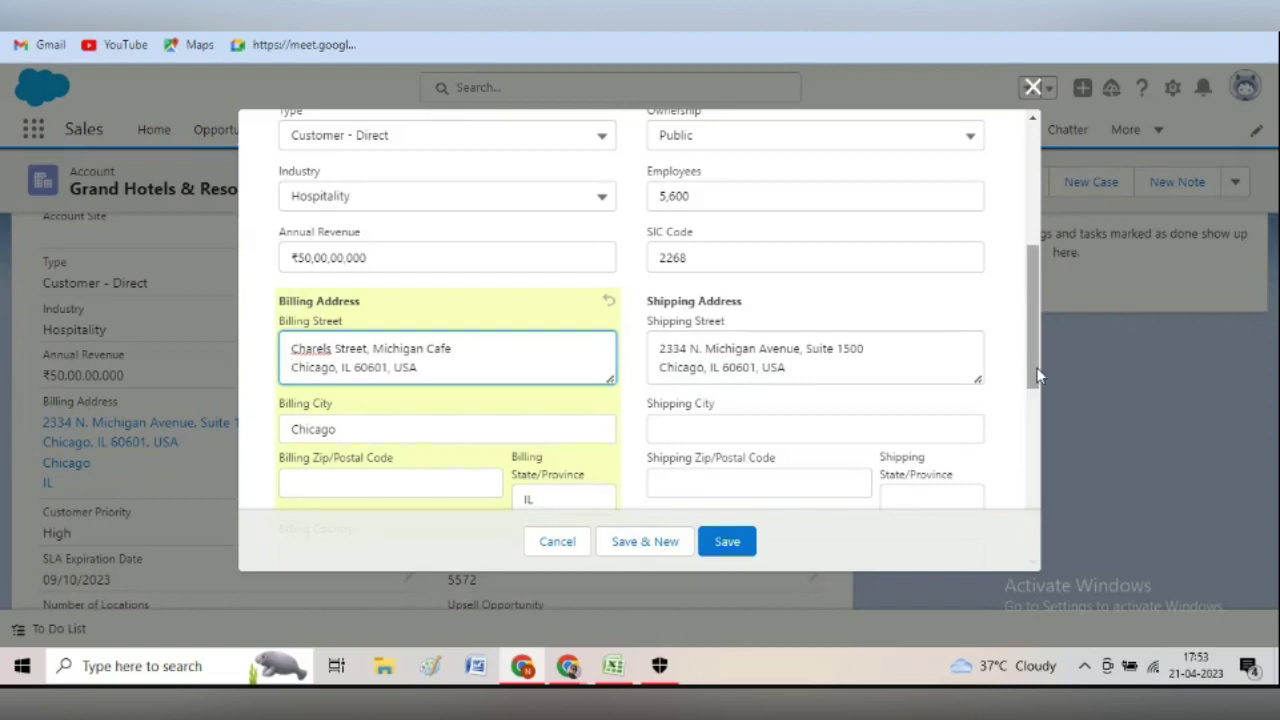
pyautogui.moveTo(1037, 374)
pyautogui.mouseDown()
pyautogui.moveTo(1050, 427)
pyautogui.moveTo(1039, 390)
pyautogui.mouseUp()
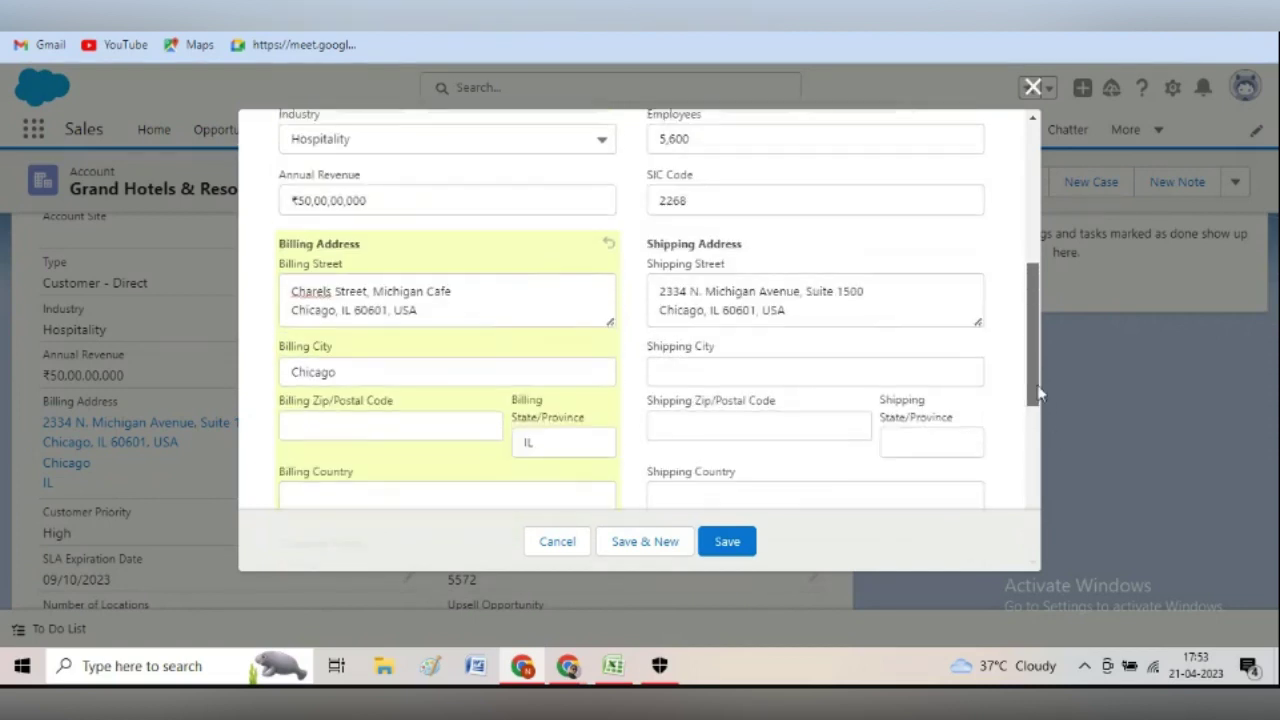
pyautogui.click(714, 540)
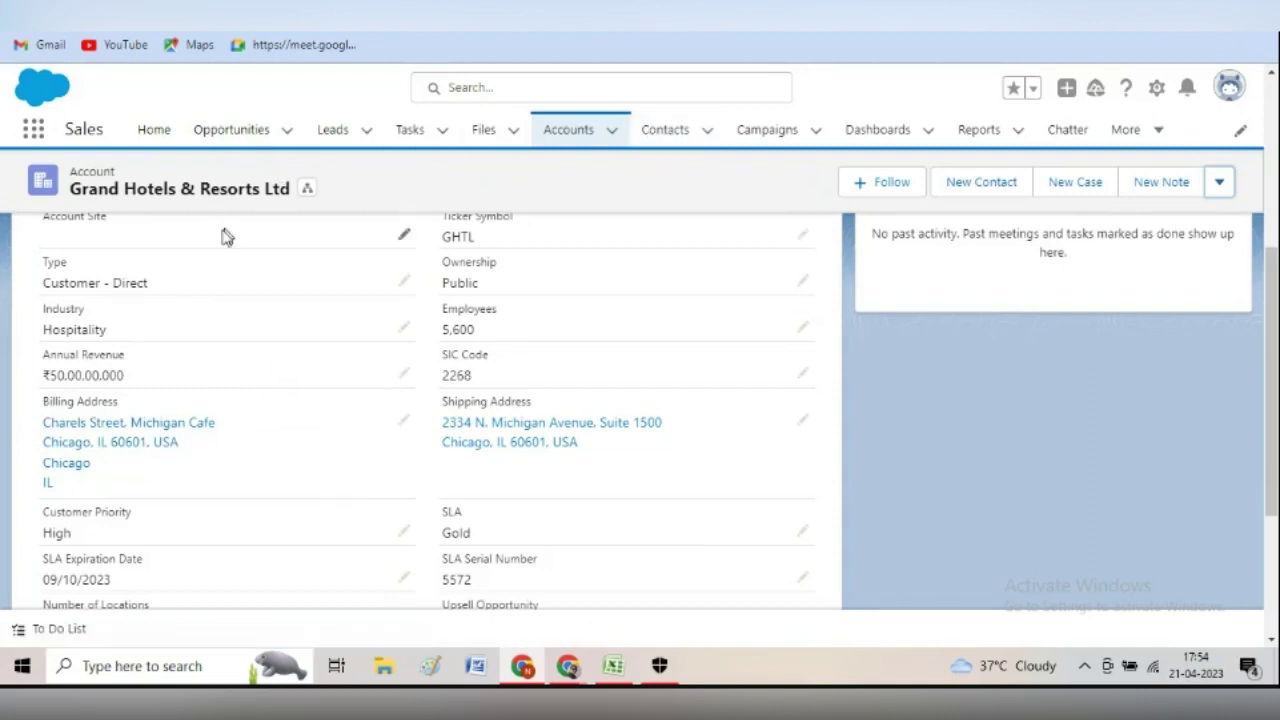
# Open the second contact in the recently viewed contacts, belonging to Grand Hotels & Resorts Ltd, and check the Mailing Address in its details
pyautogui.click(660, 135)
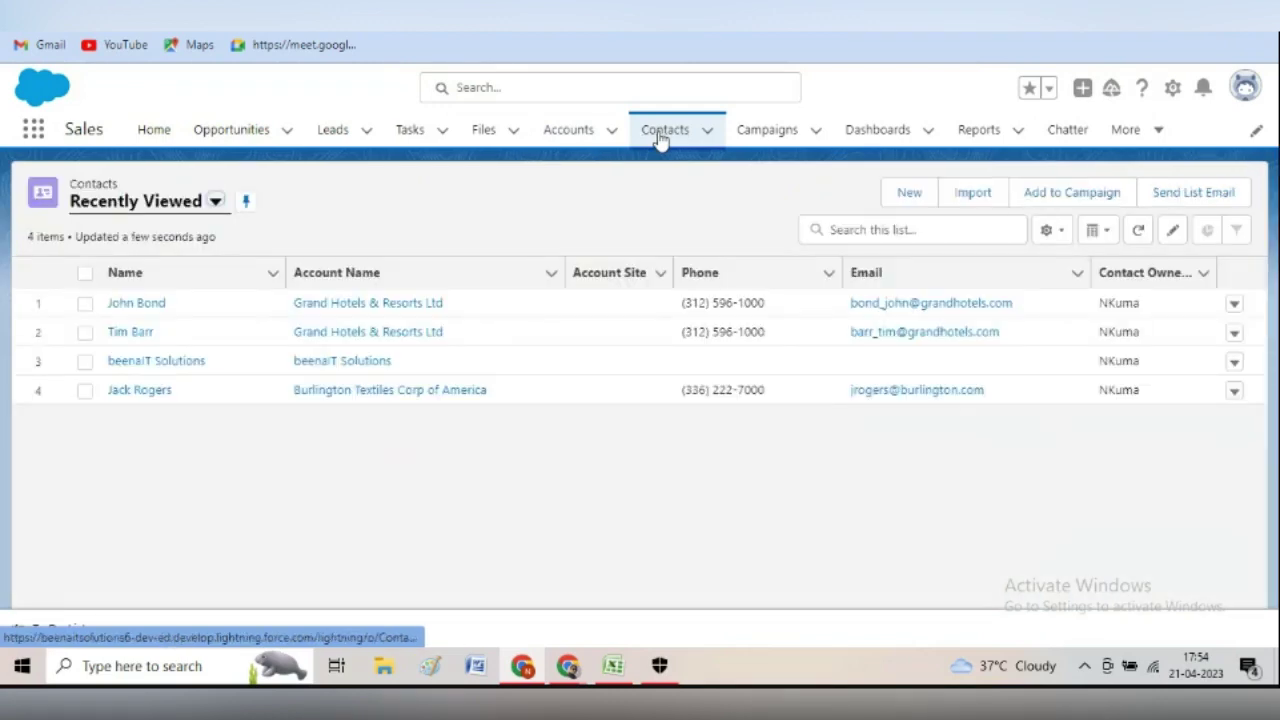
pyautogui.click(128, 336)
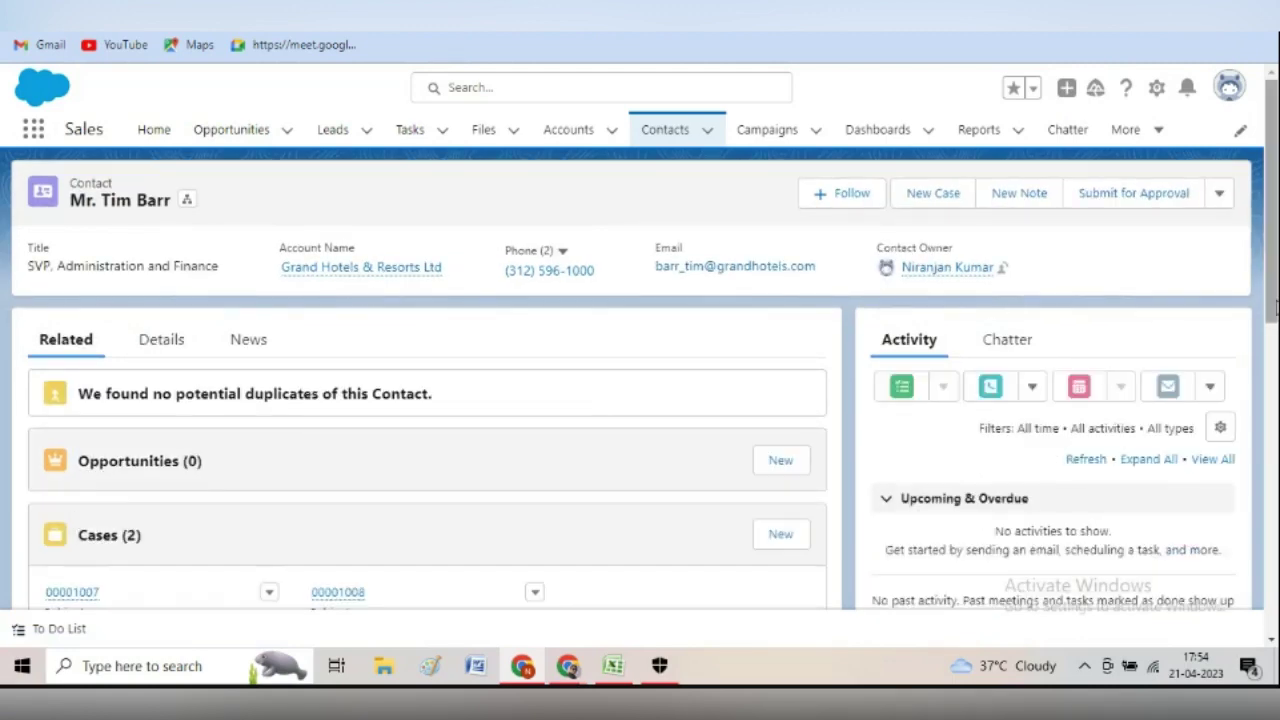
pyautogui.scroll(-1, 310, 400)
pyautogui.scroll(-3, 427, 400)
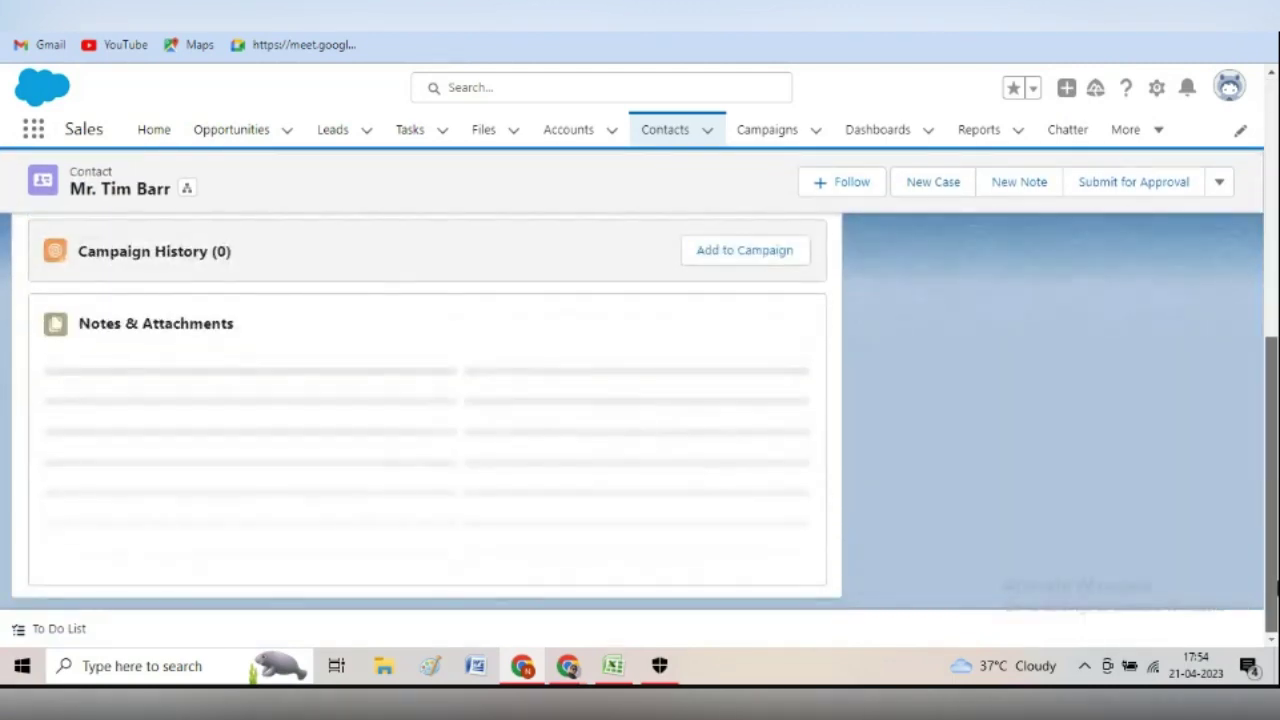
pyautogui.moveTo(1273, 584); pyautogui.dragTo(1258, 345)
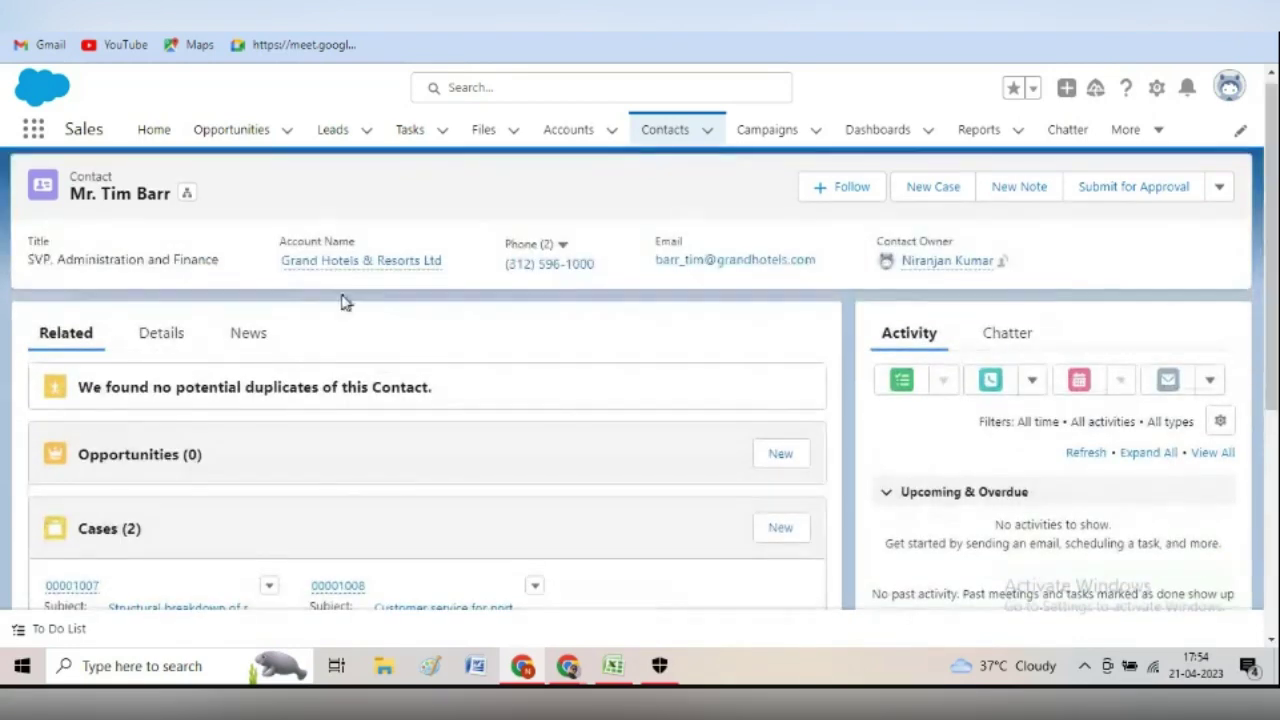
pyautogui.click(163, 337)
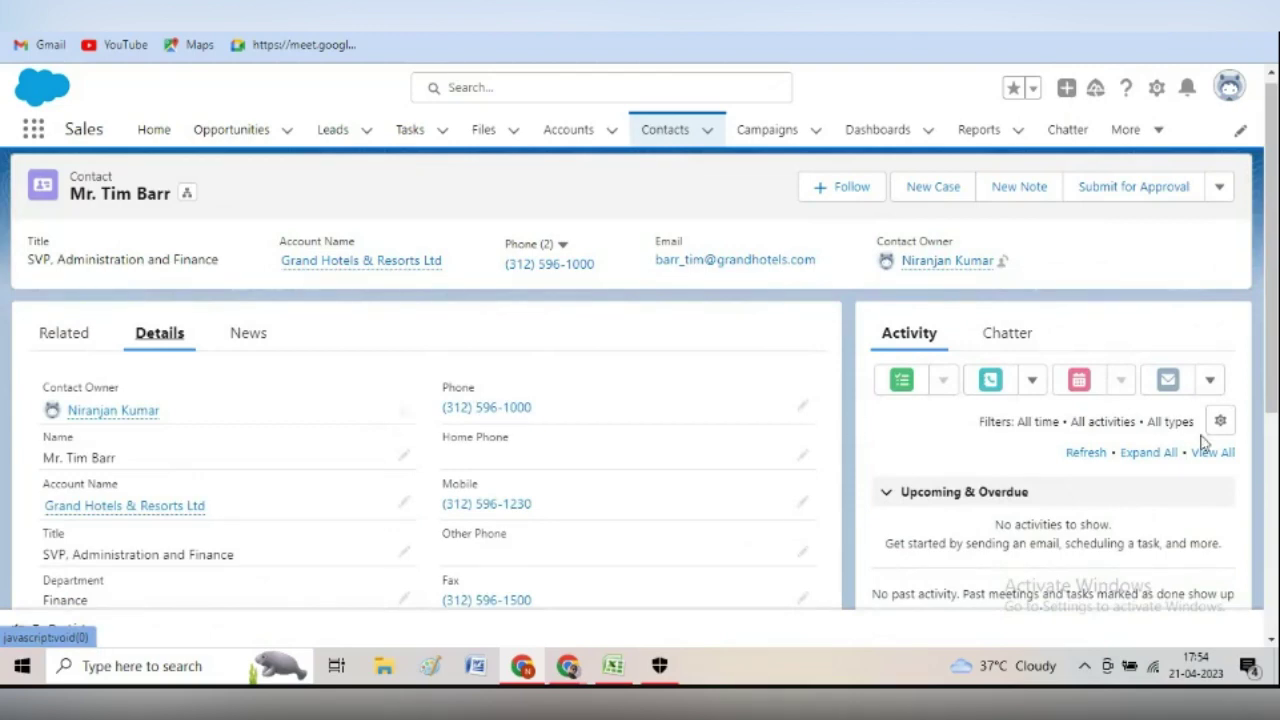
pyautogui.moveTo(1275, 345); pyautogui.dragTo(1277, 496)
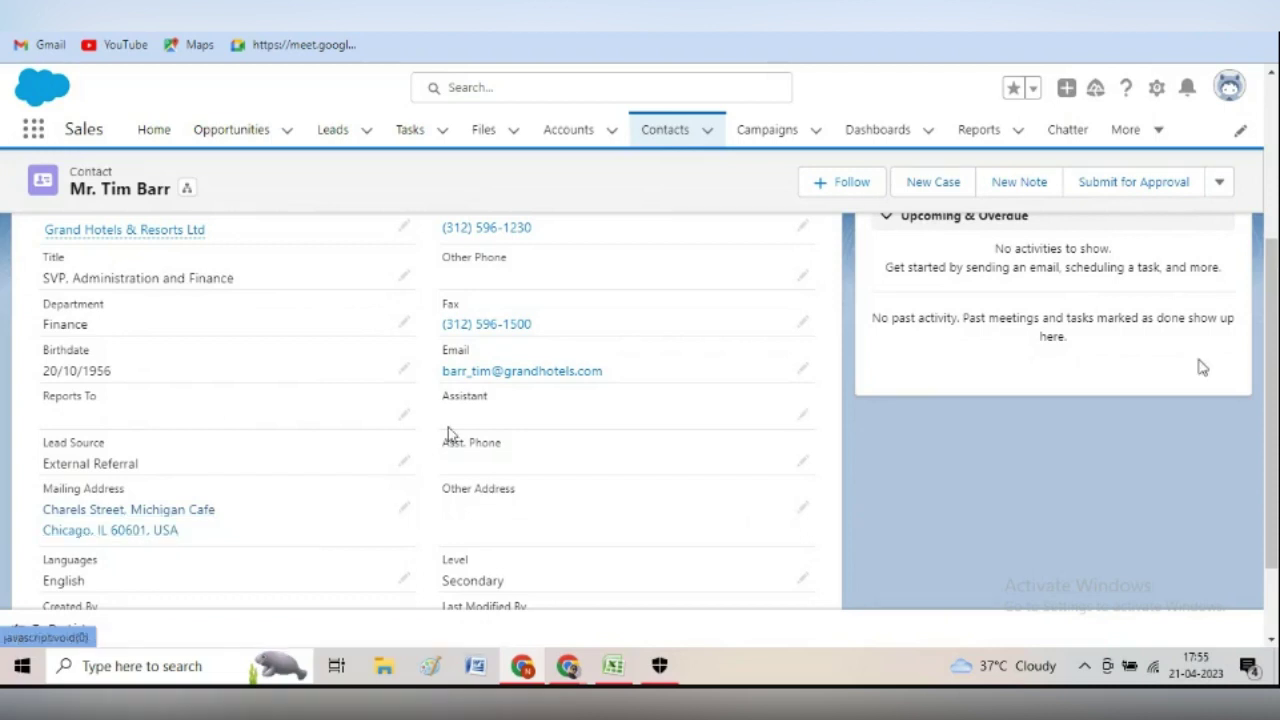
# Compare the contact's linked account name with its Mailing Address to verify which account the address was copied from
pyautogui.moveTo(1275, 395); pyautogui.dragTo(1268, 250)
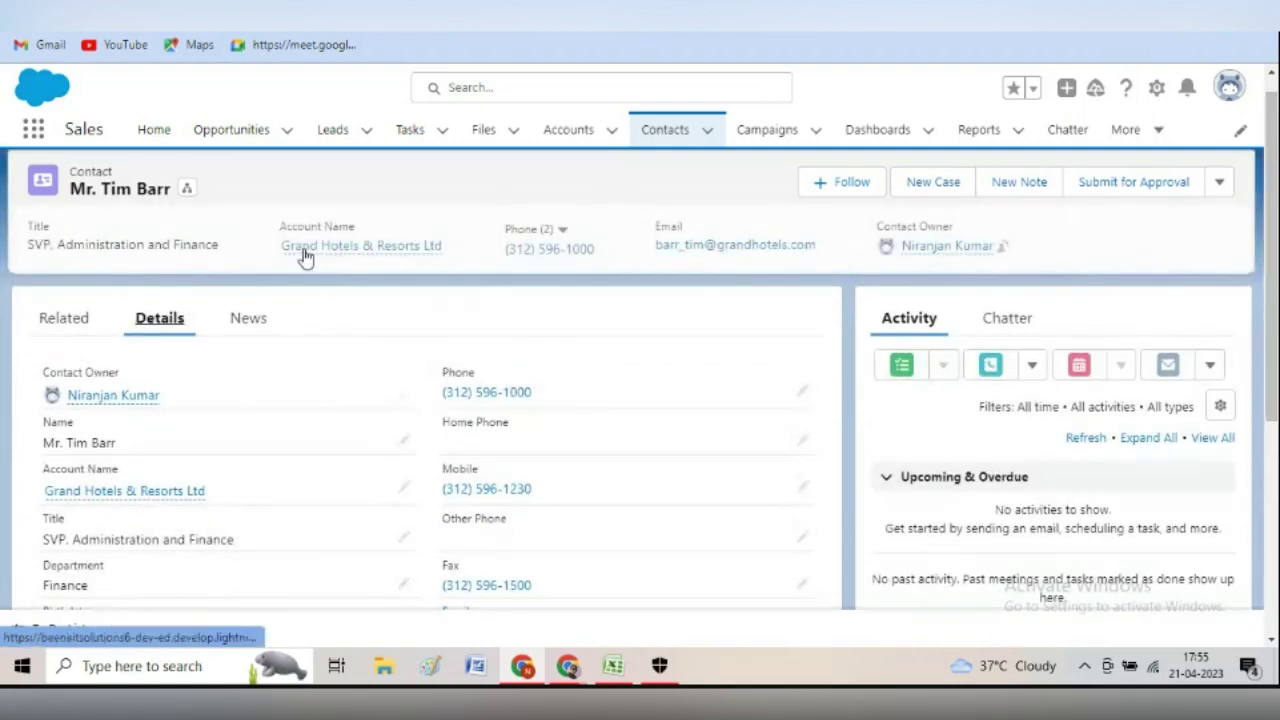
pyautogui.moveTo(314, 251)
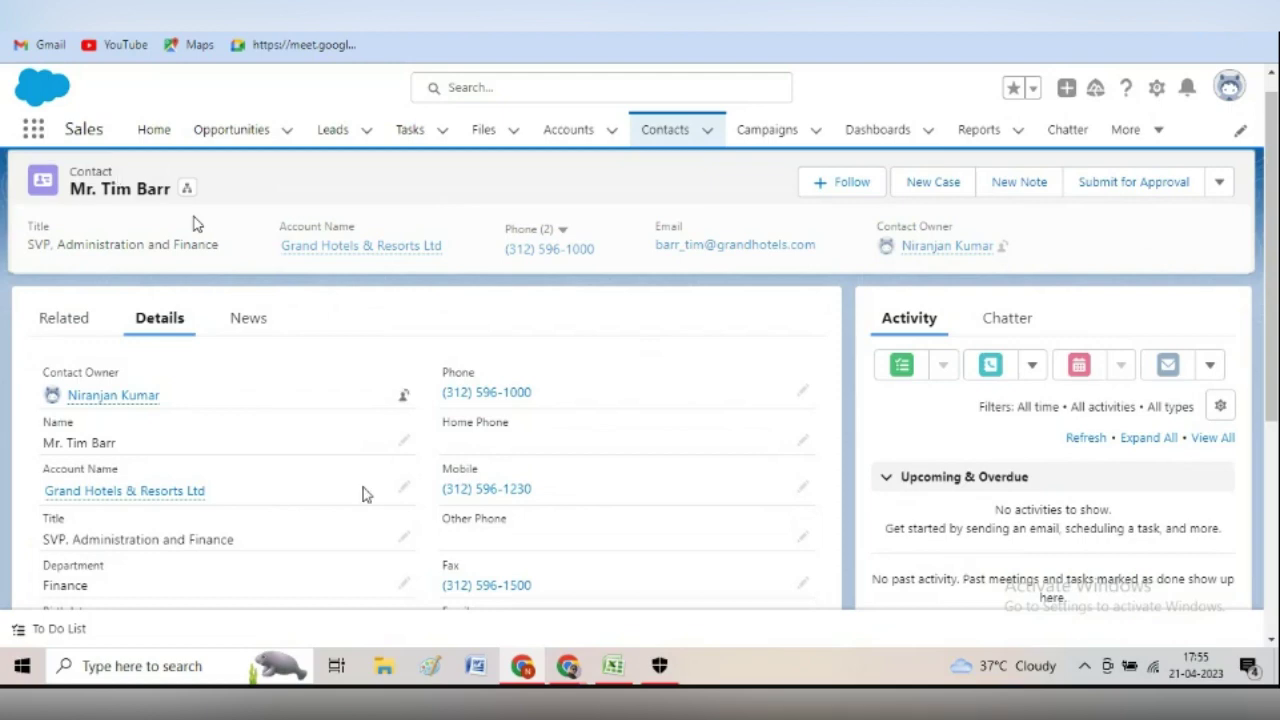
pyautogui.moveTo(1275, 328); pyautogui.dragTo(1276, 450)
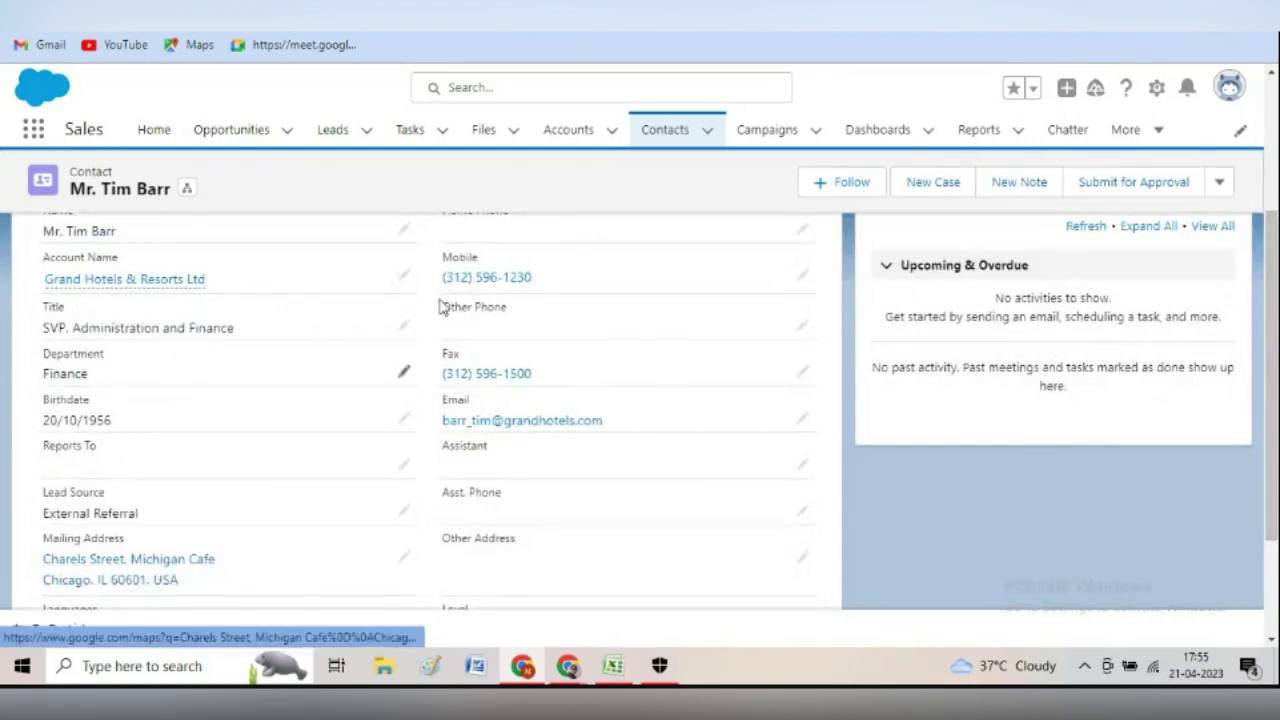
pyautogui.moveTo(1273, 289); pyautogui.dragTo(1273, 163)
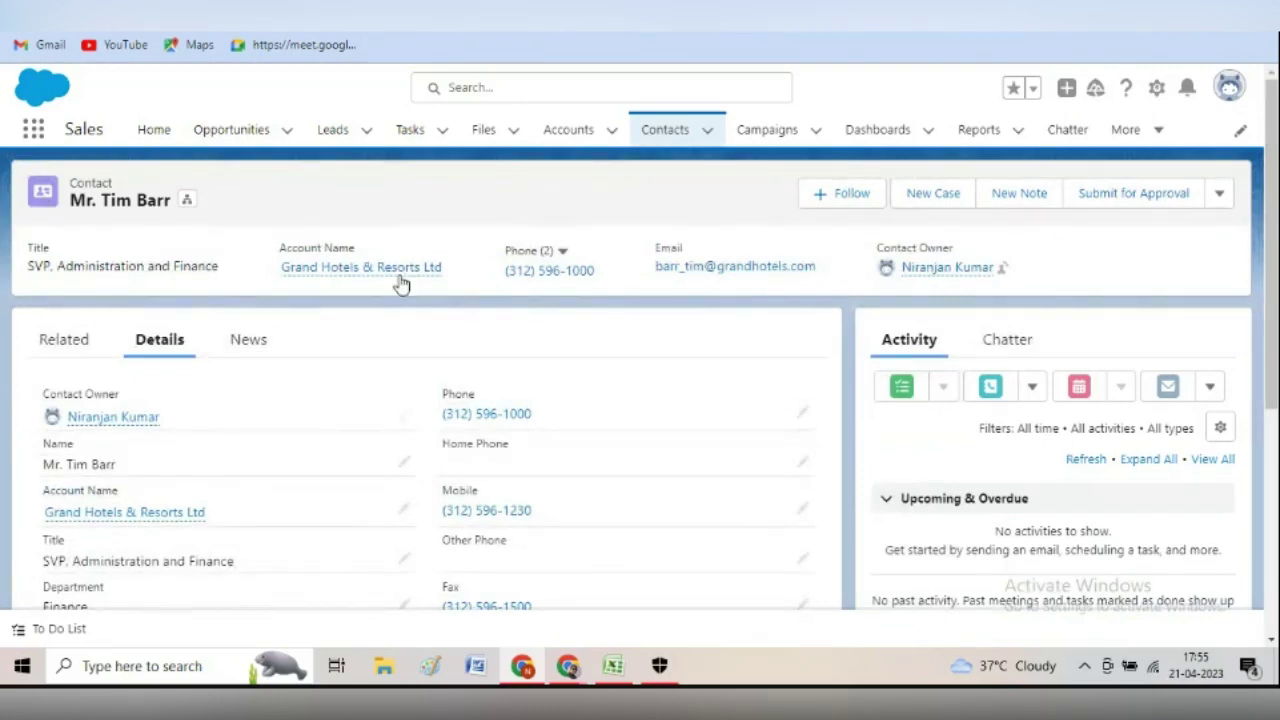
pyautogui.moveTo(374, 278)
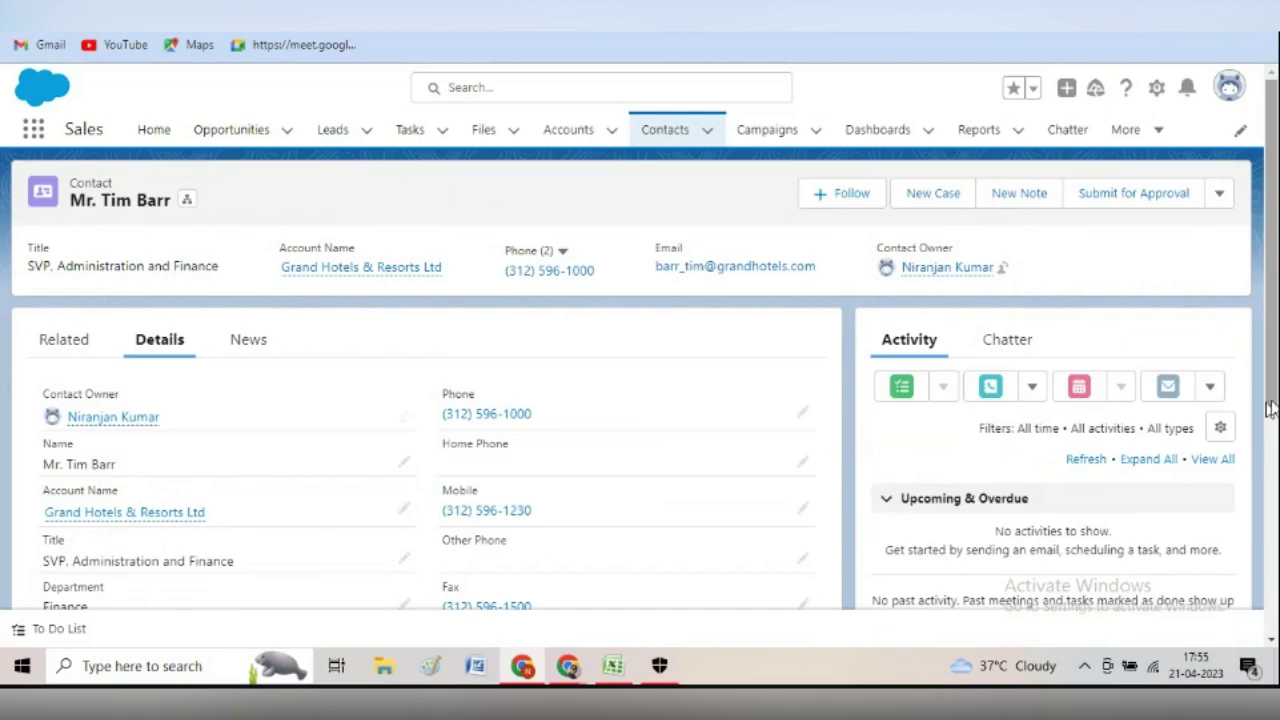
pyautogui.moveTo(1268, 408)
pyautogui.mouseDown()
pyautogui.moveTo(1268, 619)
pyautogui.moveTo(1248, 397)
pyautogui.mouseUp()
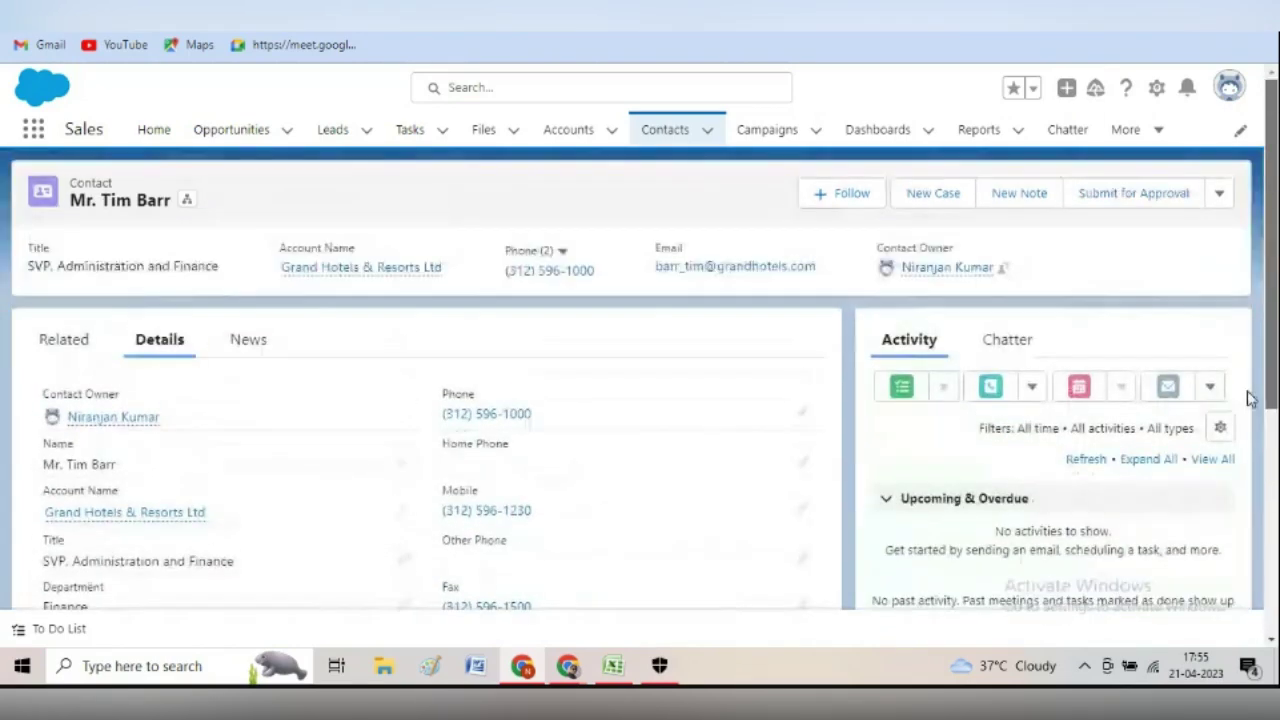
# Go back to the recently viewed accounts, and return to the Contact Address Change process in Process Builder
pyautogui.click(568, 129)
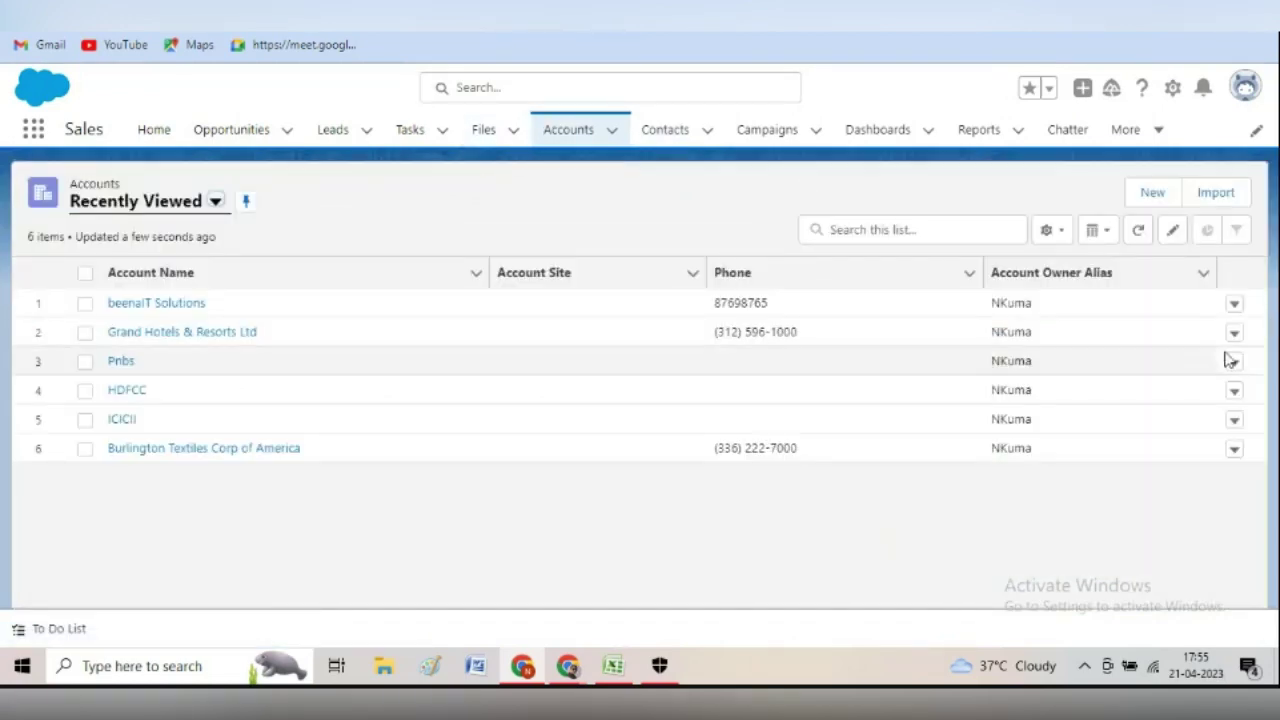
pyautogui.click(942, 282)
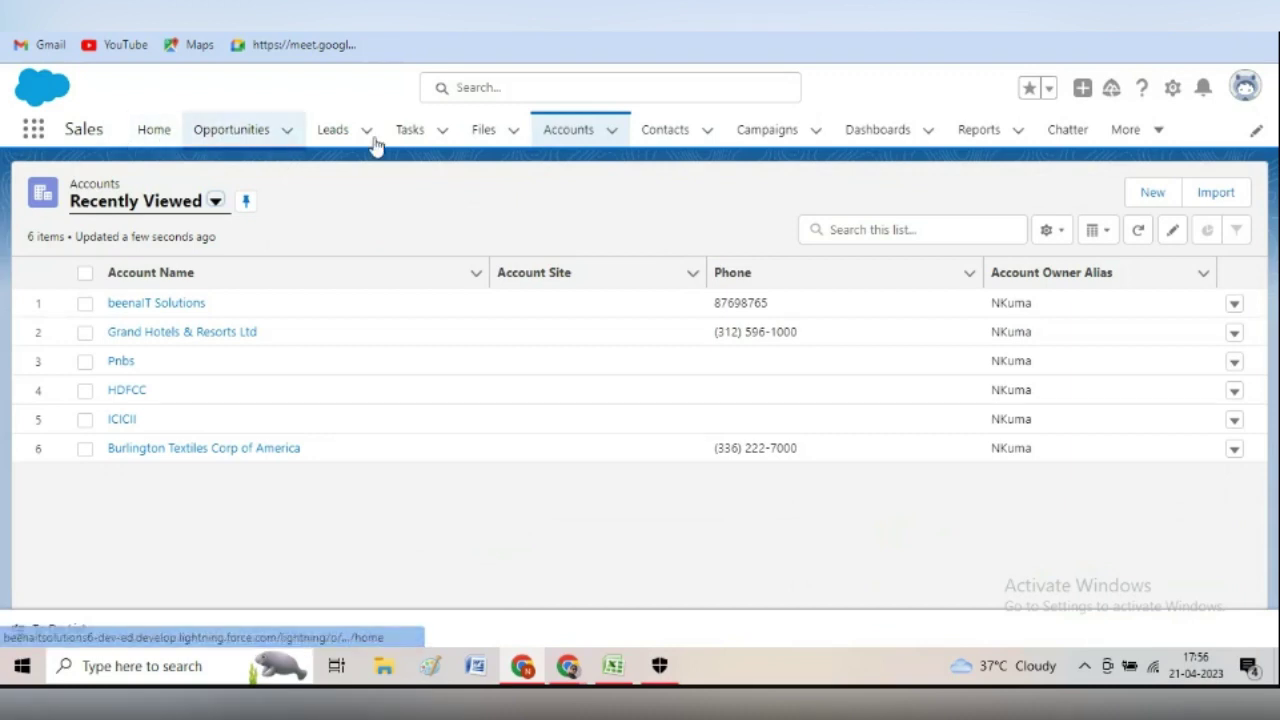
pyautogui.click(680, 3)
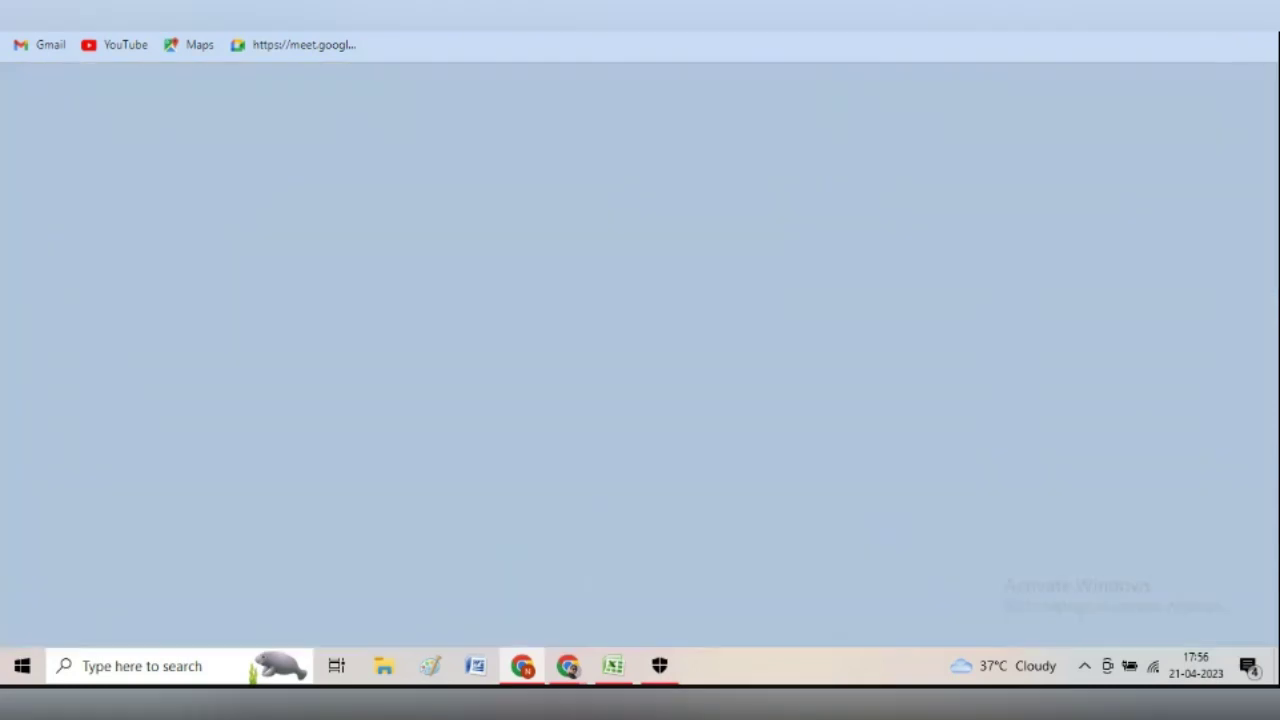
pyautogui.click(610, 3)
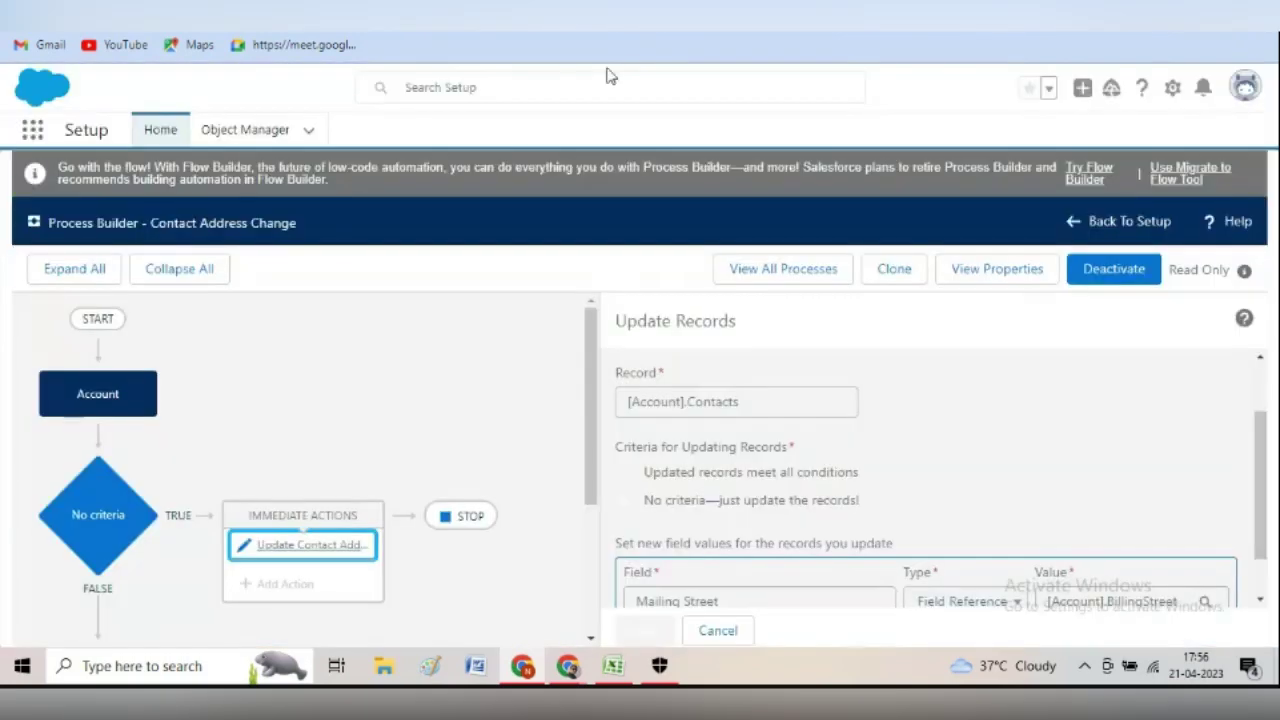